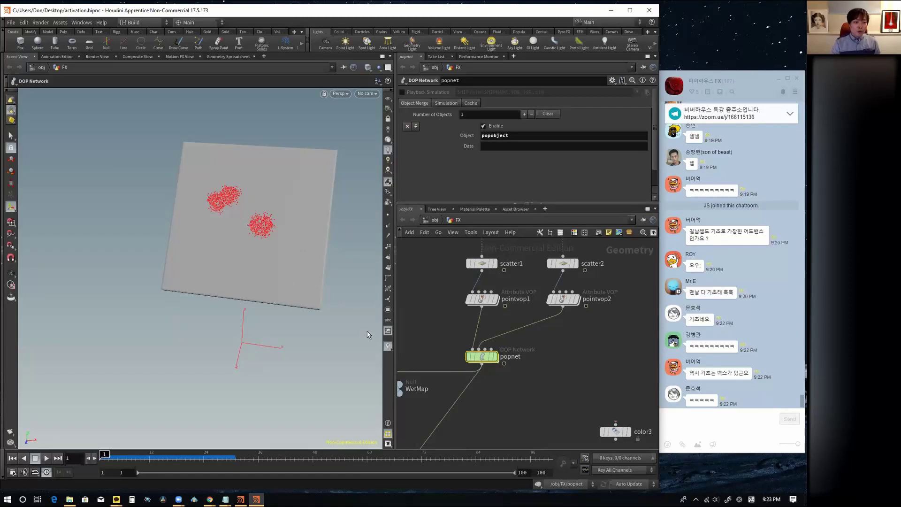
- Try a popnet simulation Start Frame of 12 and play the result
left_click(445, 103)
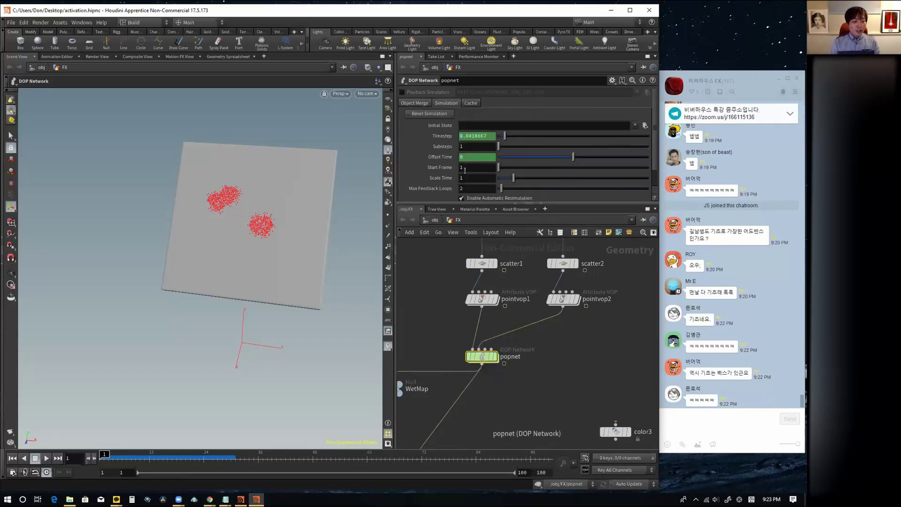
left_click(466, 168)
type("2")
key("Return")
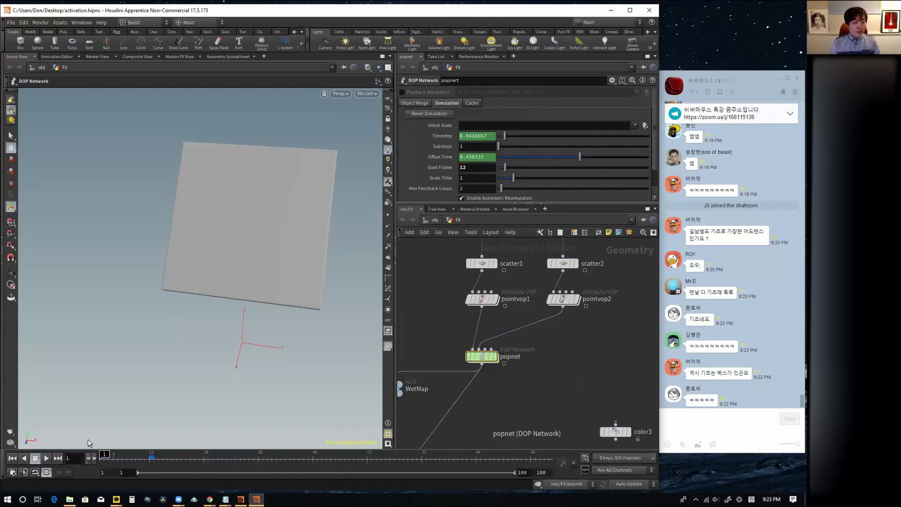
left_click(35, 459)
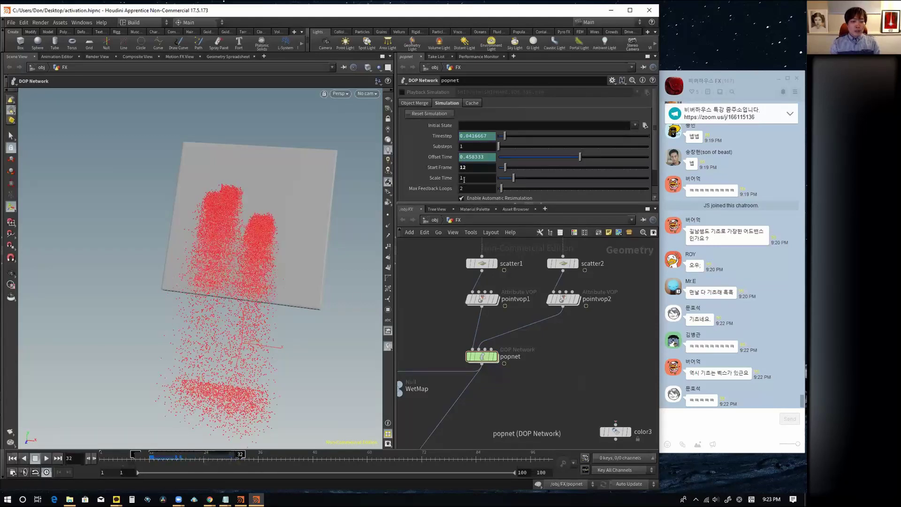
key("Return")
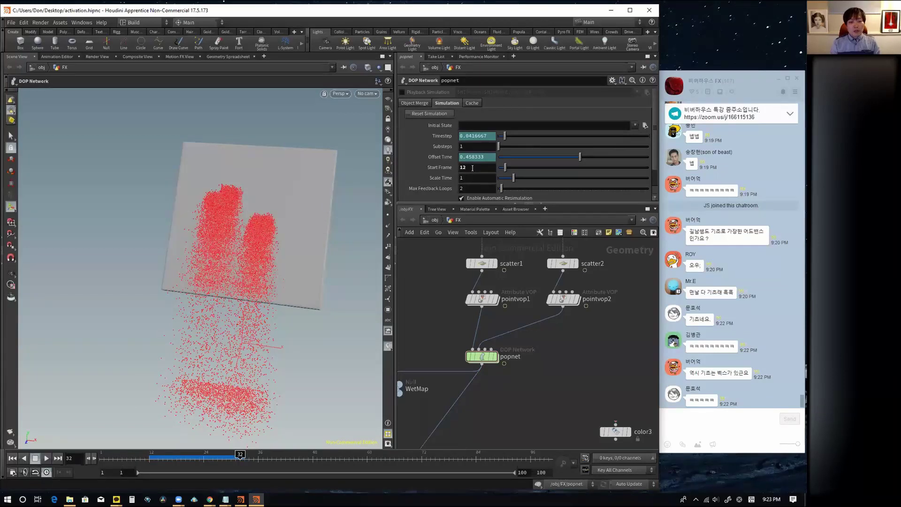
left_click(12, 458)
- Set the popnet Start Frame back to 1 and replay the simulation
mouse_move(580, 361)
middle_mouse_down()
mouse_move(565, 420)
mouse_move(591, 336)
middle_mouse_up()
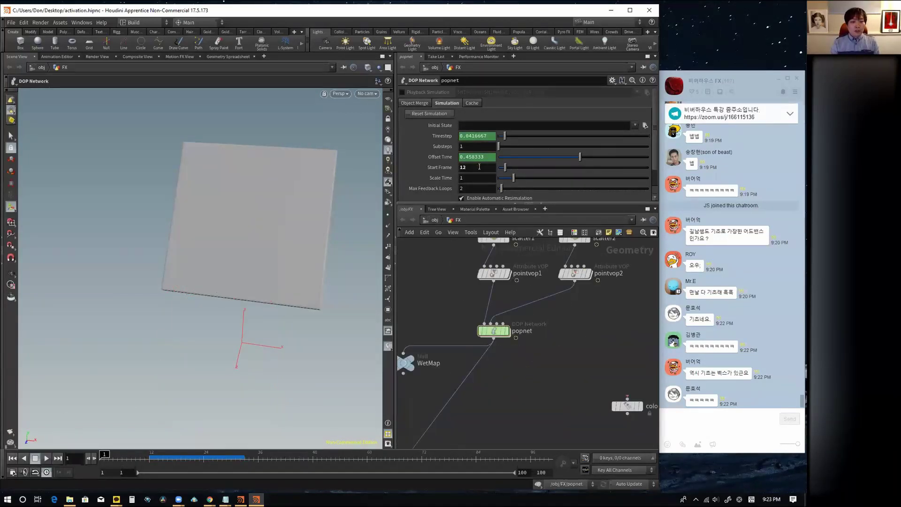
double_click(463, 168)
type("1")
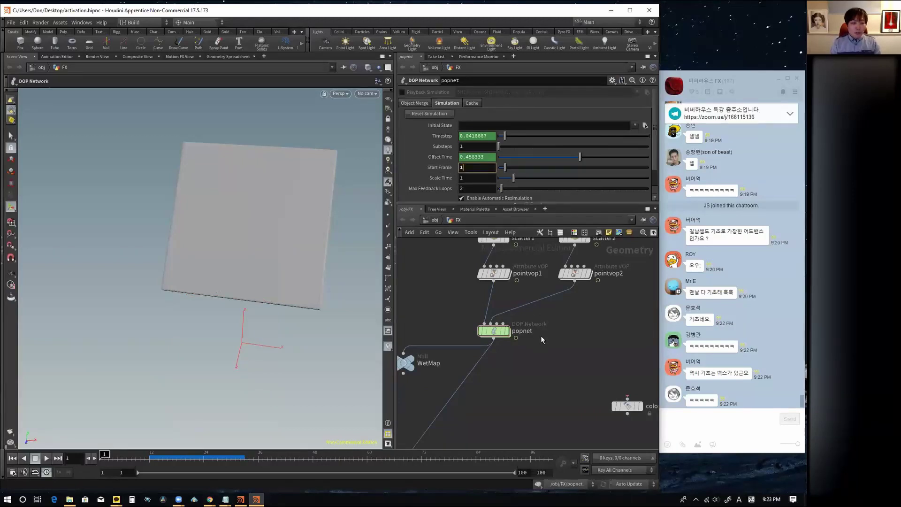
key("Return")
left_click(47, 459)
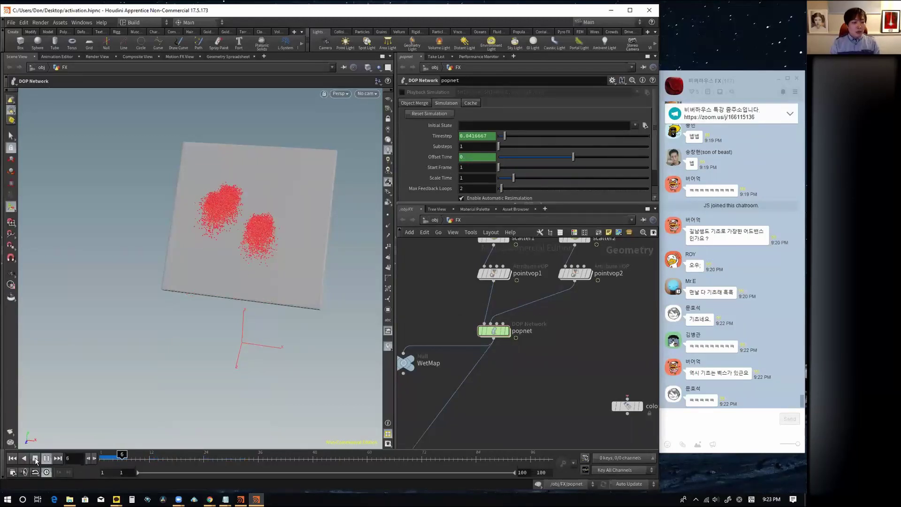
left_click(35, 458)
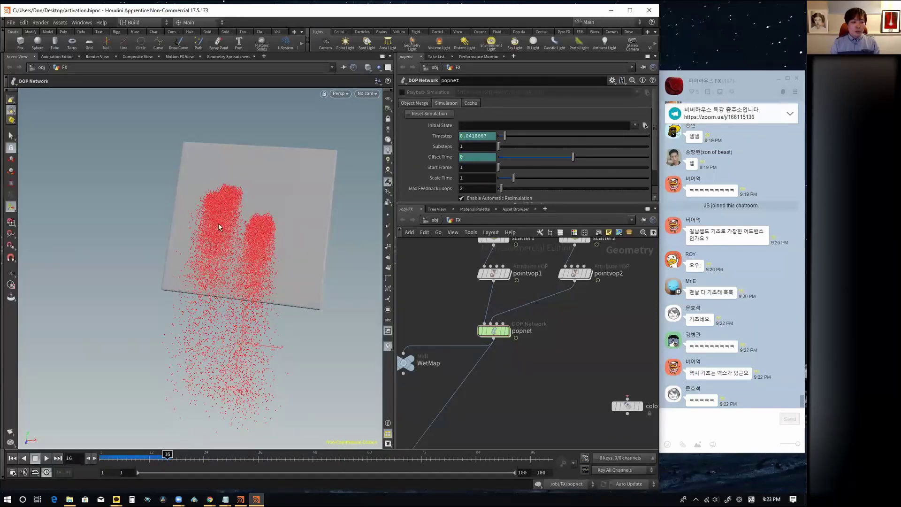
- Rewind to frame 1 and bring the OUT_Zombie / set_array_Active nodes into view
right_click(345, 202)
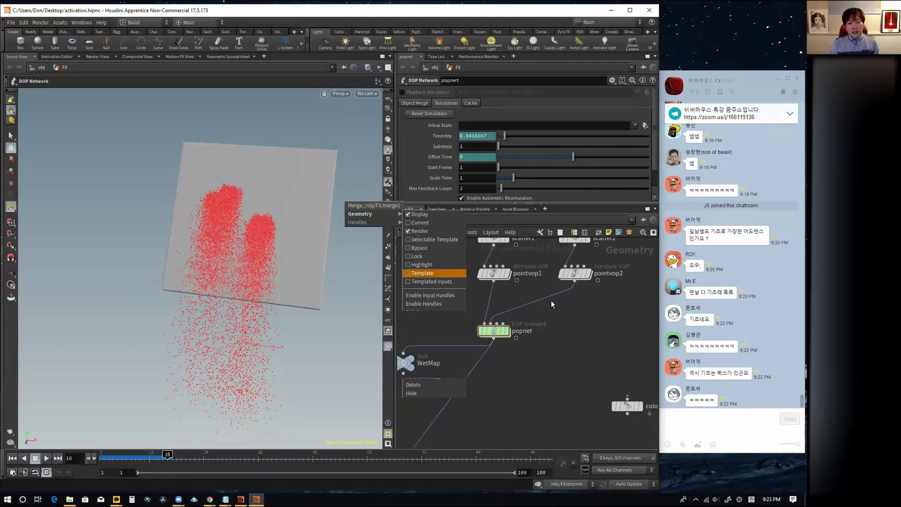
left_click(564, 311)
scroll(592, 333, "down", 2)
scroll(598, 319, "down", 2)
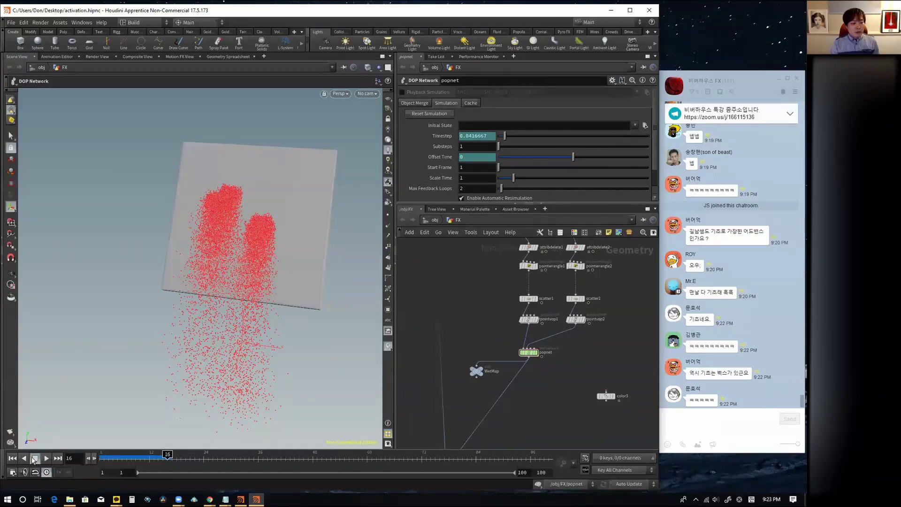
left_click(16, 456)
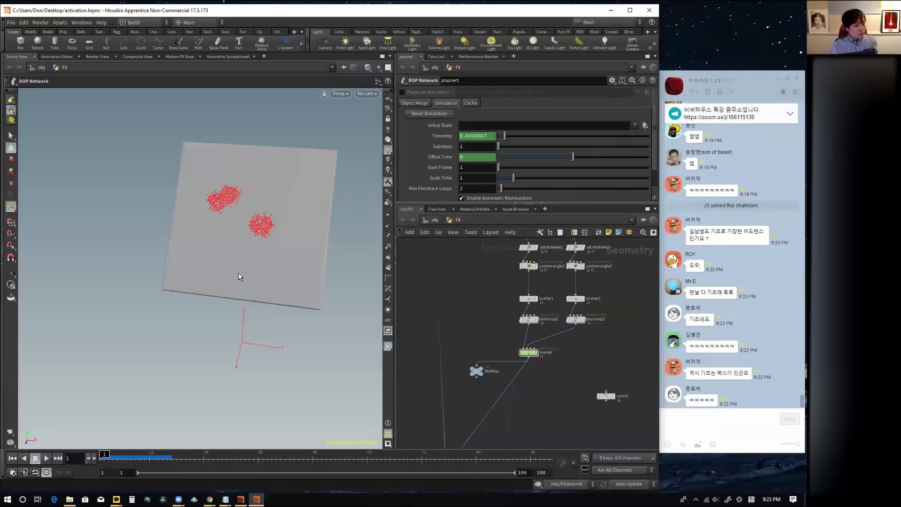
mouse_move(606, 294)
middle_mouse_down()
mouse_move(562, 311)
mouse_move(567, 361)
middle_mouse_up()
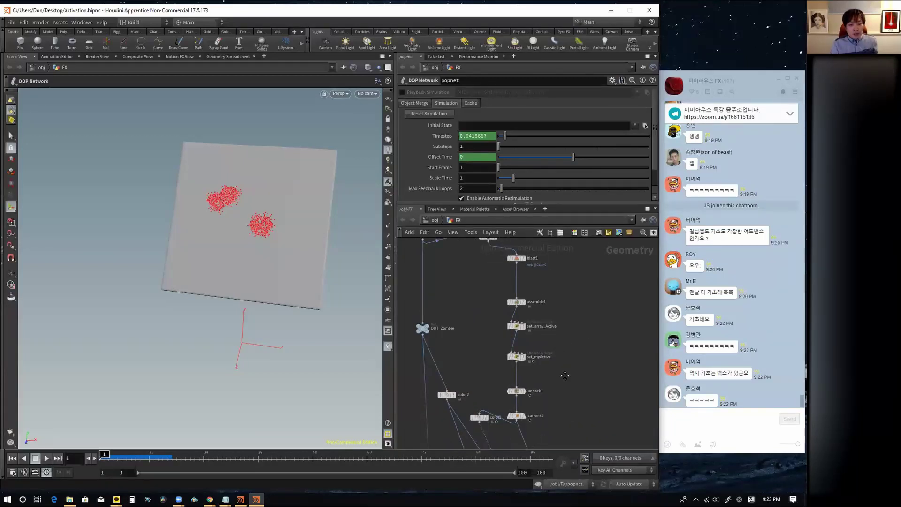
scroll(565, 376, "up", 3)
- Set set_array_Active's Activestring to 12
left_click(499, 338)
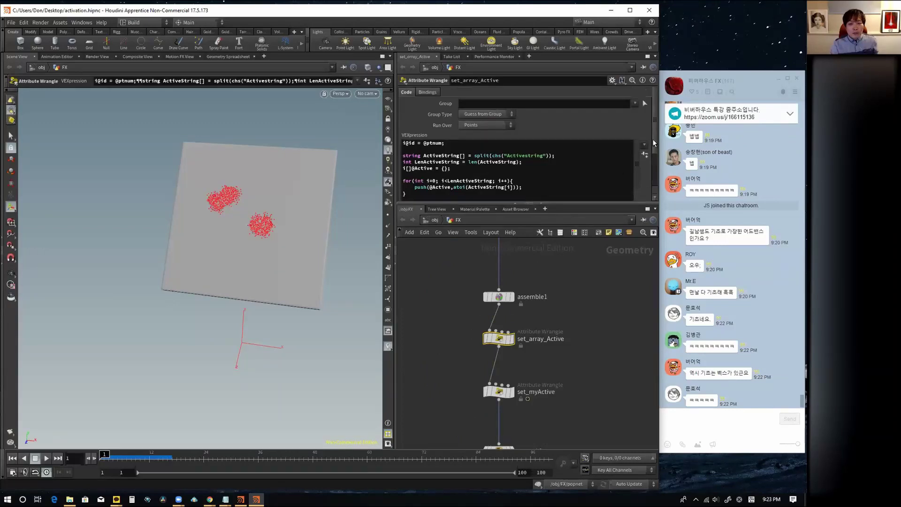
left_click_drag(654, 143, 654, 188)
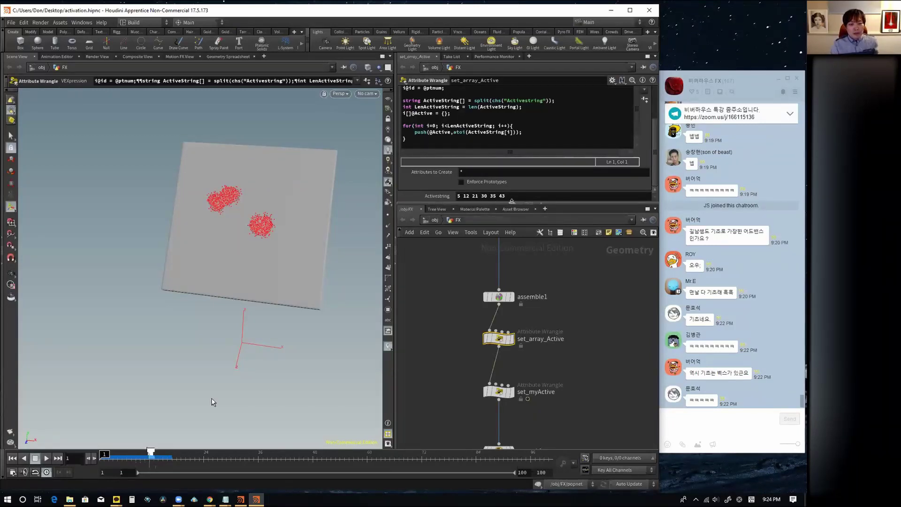
left_click_drag(506, 196, 451, 202)
type("12")
key("Return")
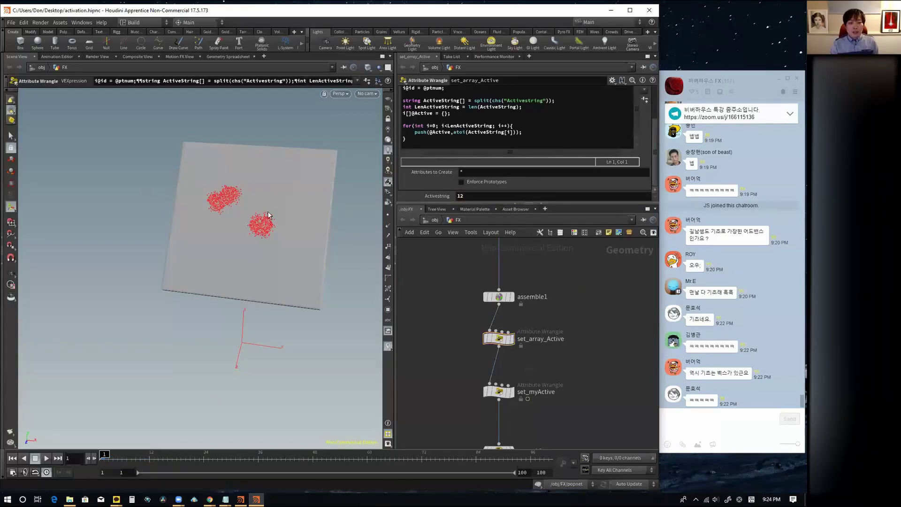
- Uncomment set_myActive's last removepoint line so inactive points are deleted
middle_click_drag(551, 369, 557, 302)
left_click(505, 323)
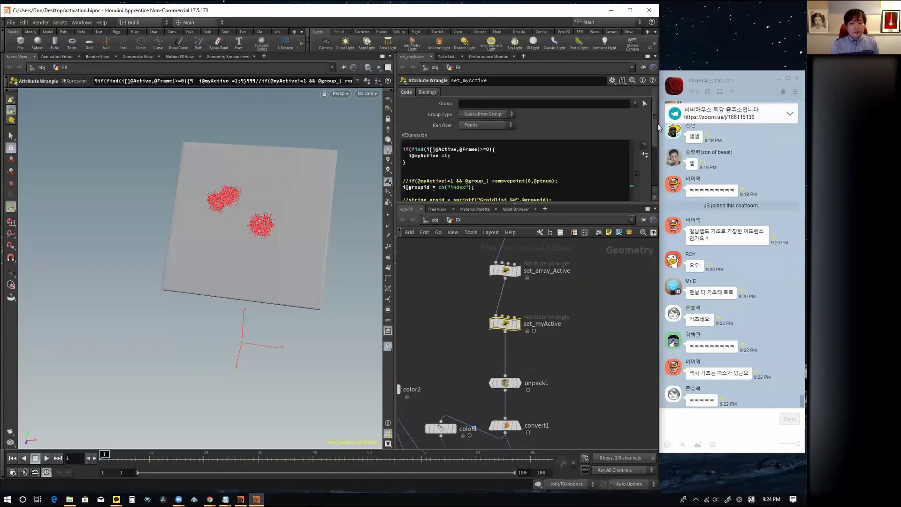
left_click_drag(655, 125, 643, 157)
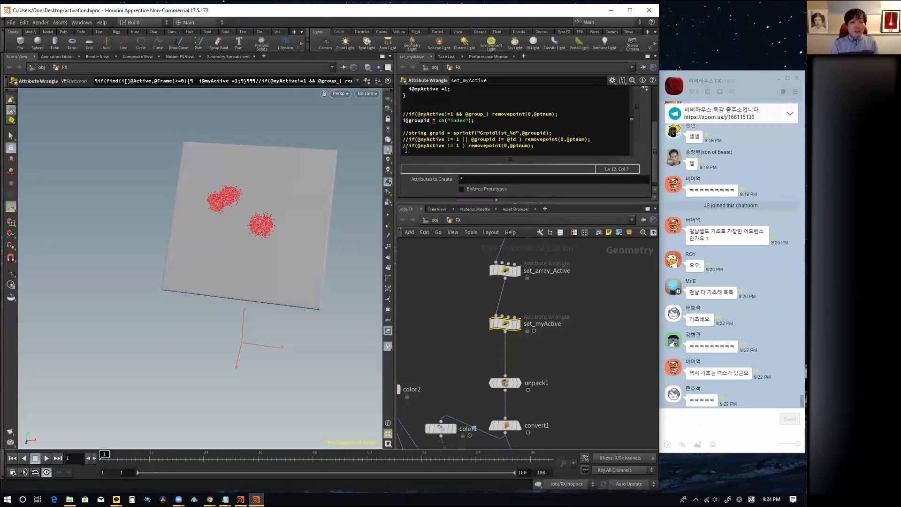
key("End")
key("Return")
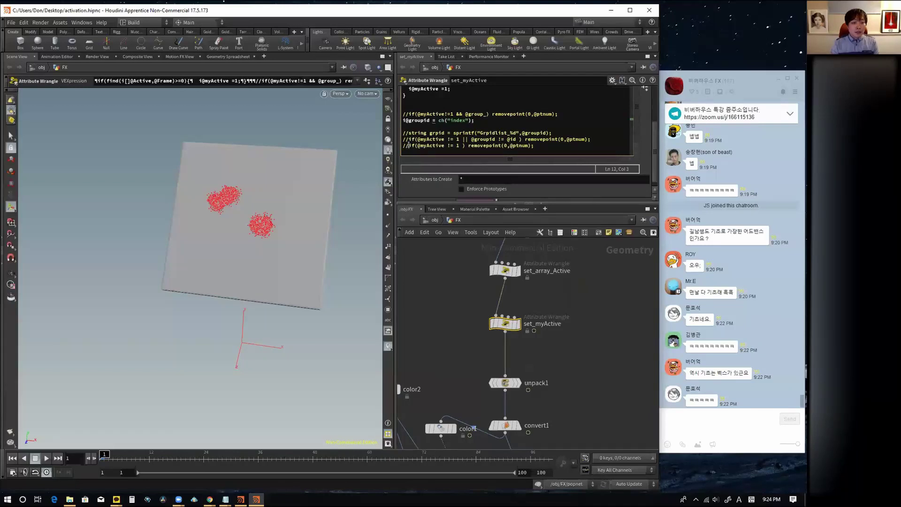
key("BackSpace")
key("BackSpace")
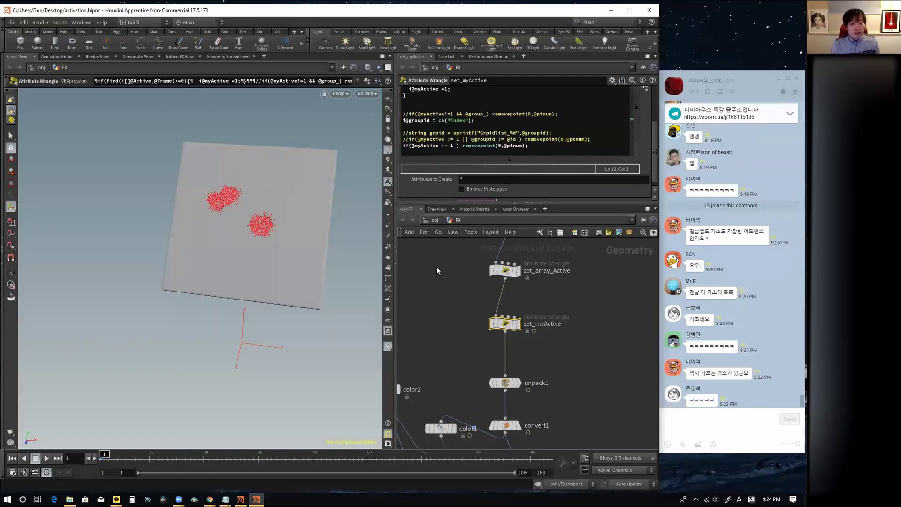
scroll(571, 365, "down", 3)
mouse_move(603, 354)
middle_mouse_down()
mouse_move(436, 377)
mouse_move(447, 250)
middle_mouse_up()
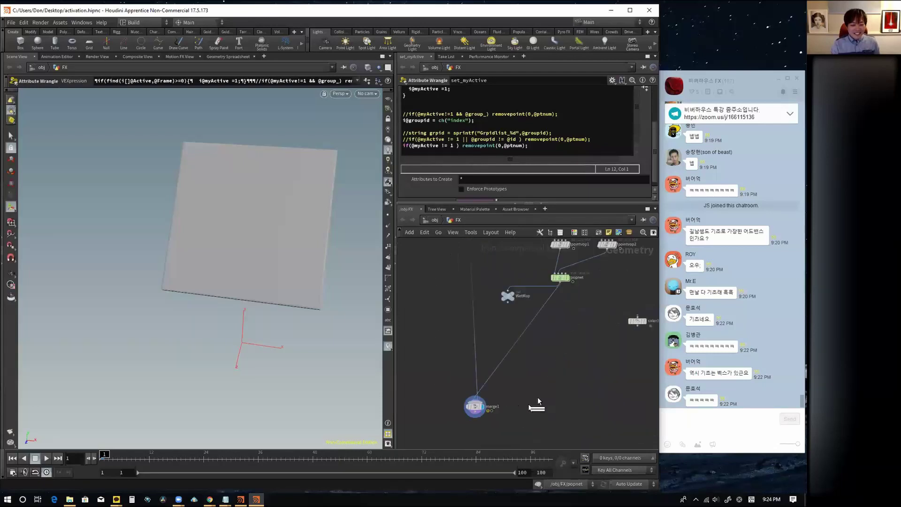
- Display merge1 and play the simulation from frame 1
left_click(474, 406)
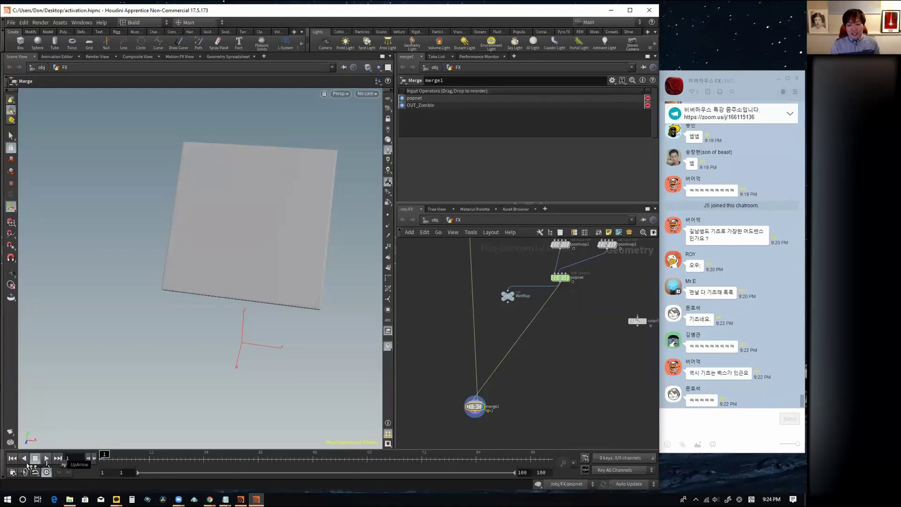
left_click(46, 458)
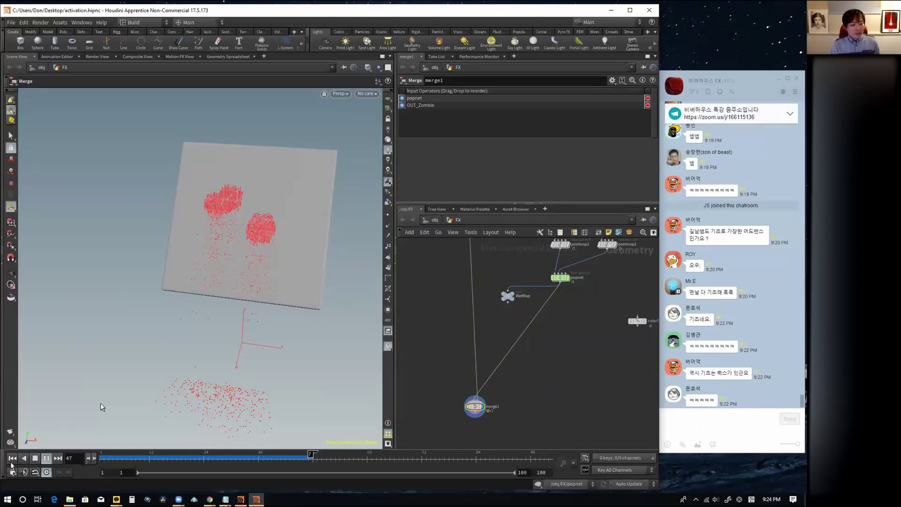
left_click(12, 458)
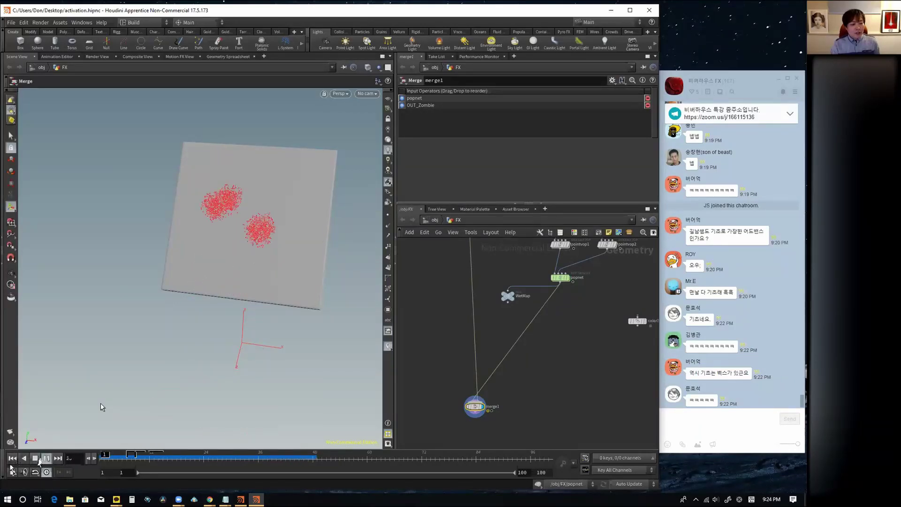
left_click(36, 459)
left_click(12, 458)
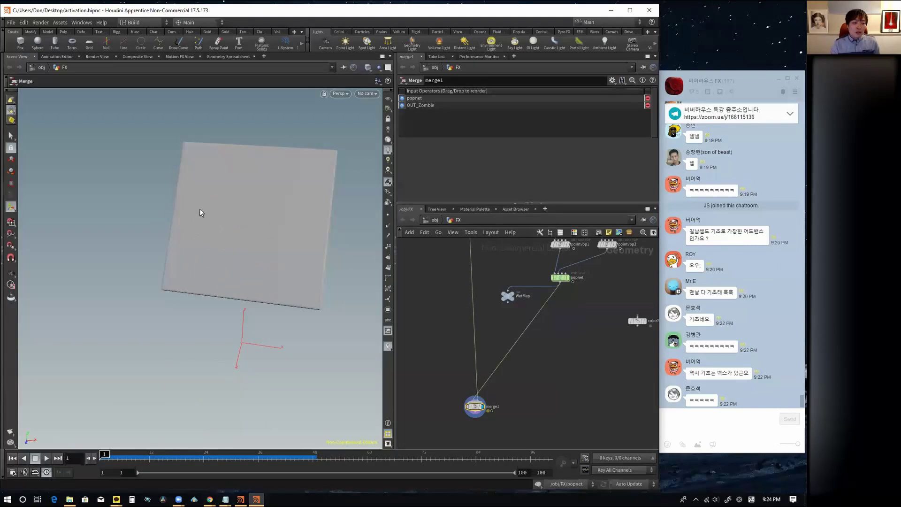
left_click(47, 459)
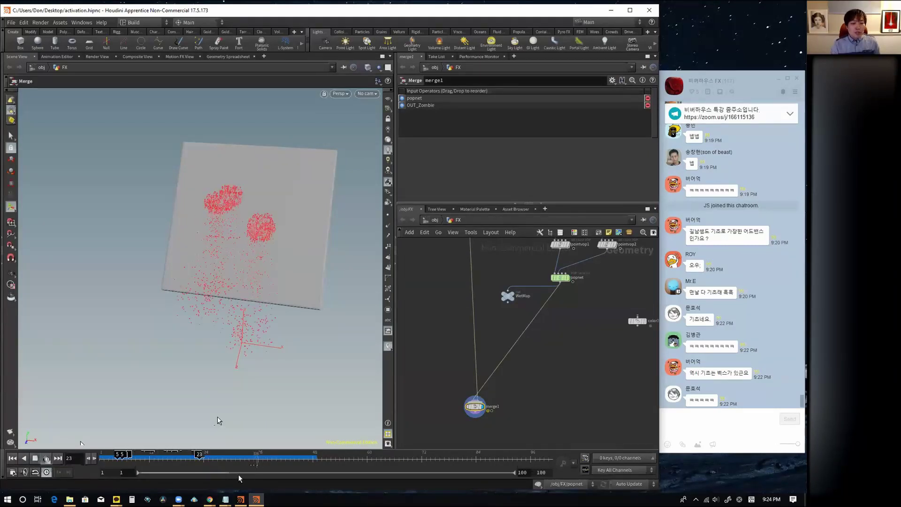
- Append 36 to set_array_Active's Activestring (12 36) and play to check both activations
key("h")
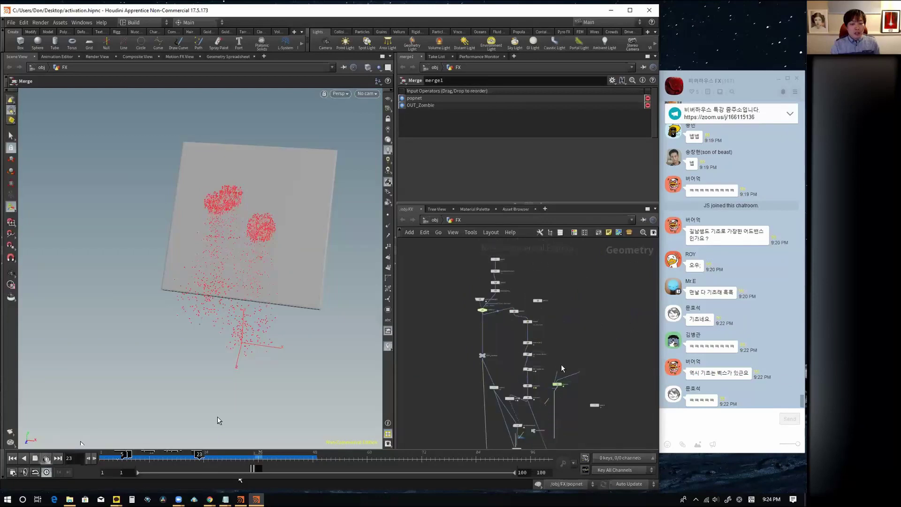
scroll(525, 348, "up", 3)
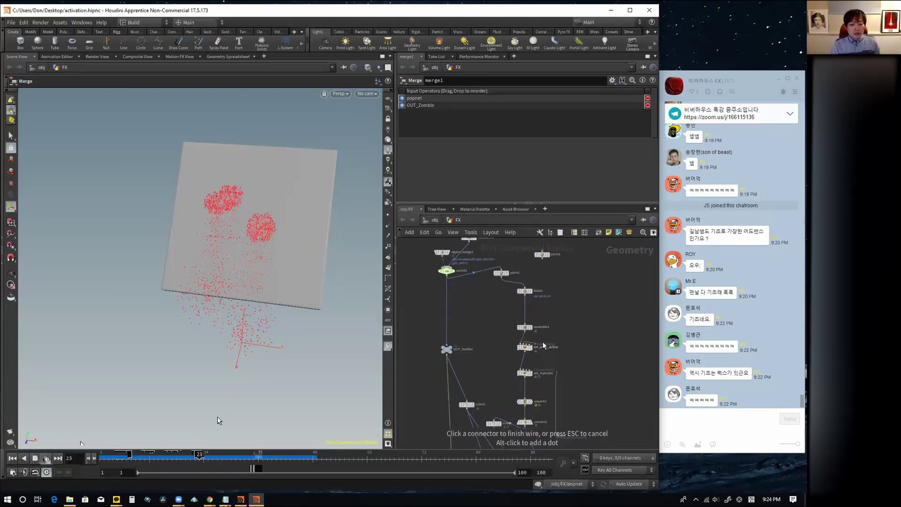
scroll(586, 415, "down", 2)
scroll(582, 366, "up", 3)
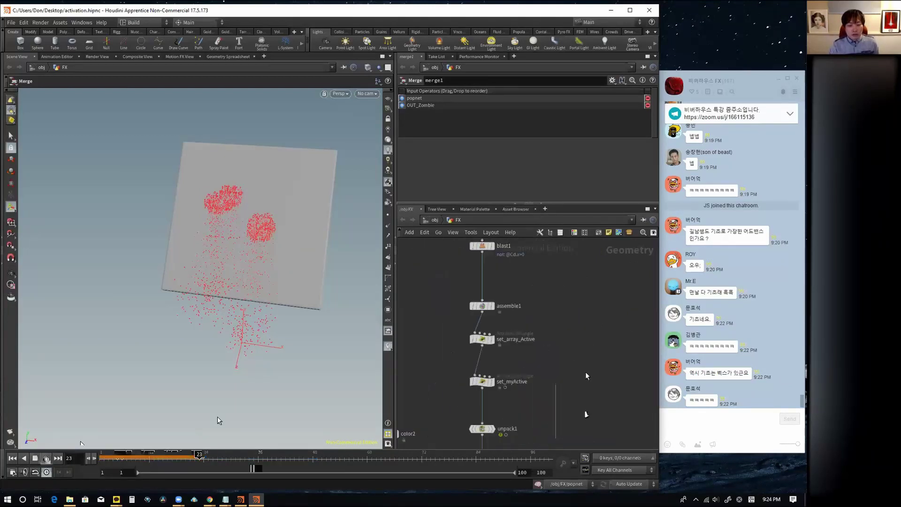
left_click(468, 336)
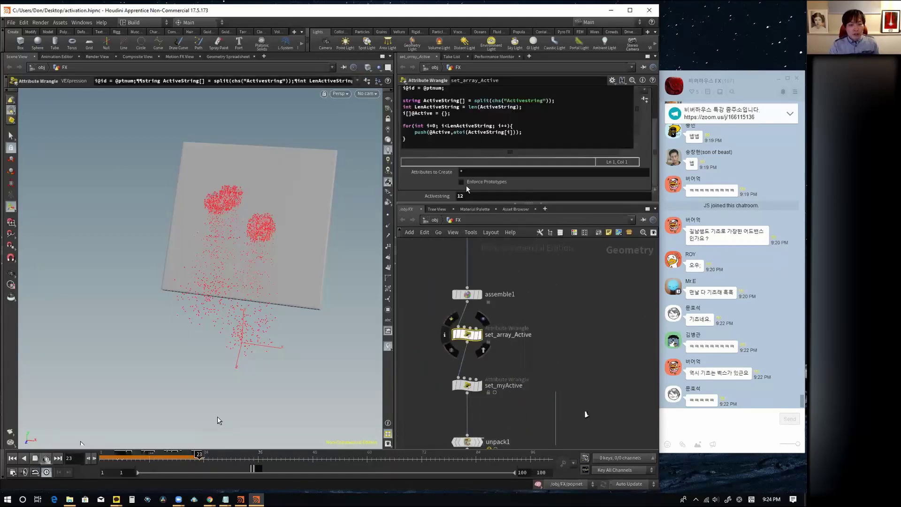
type(" 36")
key("Return")
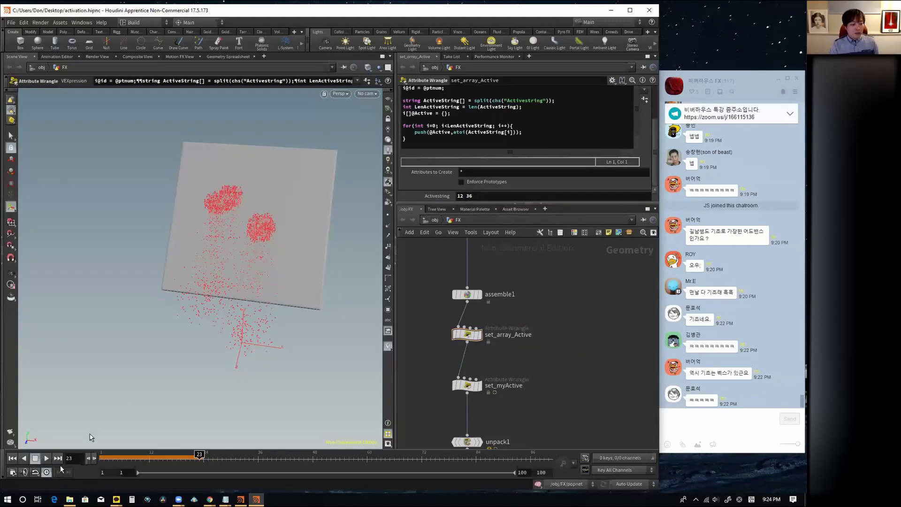
left_click(47, 459)
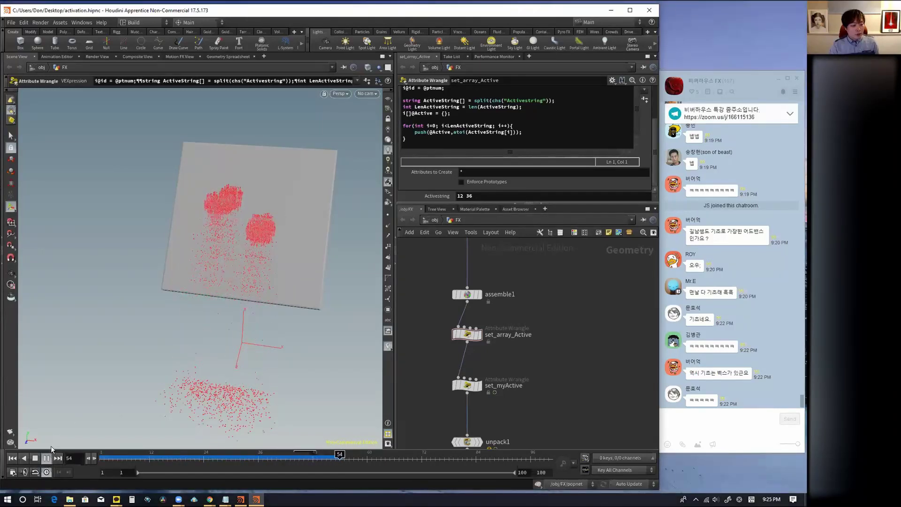
left_click(22, 459)
- Rewind to frame 1 and display the painted plane from paint2
left_click(13, 459)
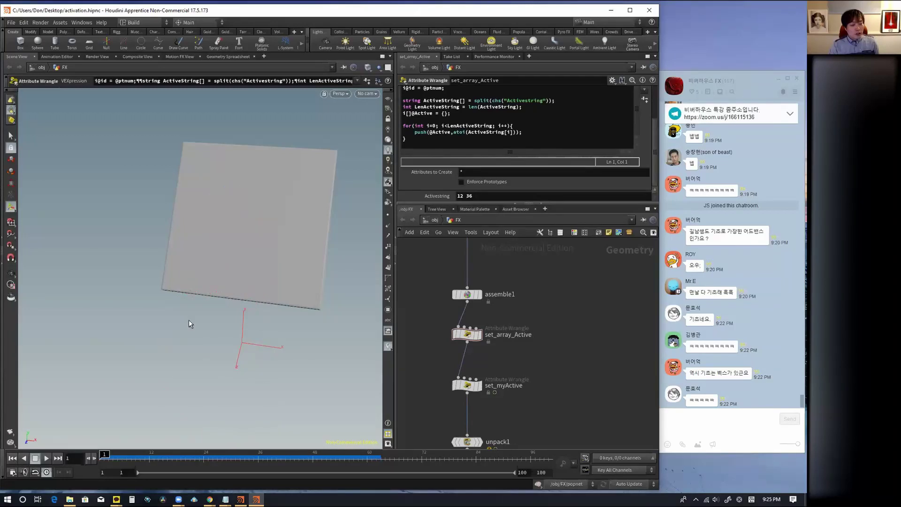
scroll(562, 365, "down", 3)
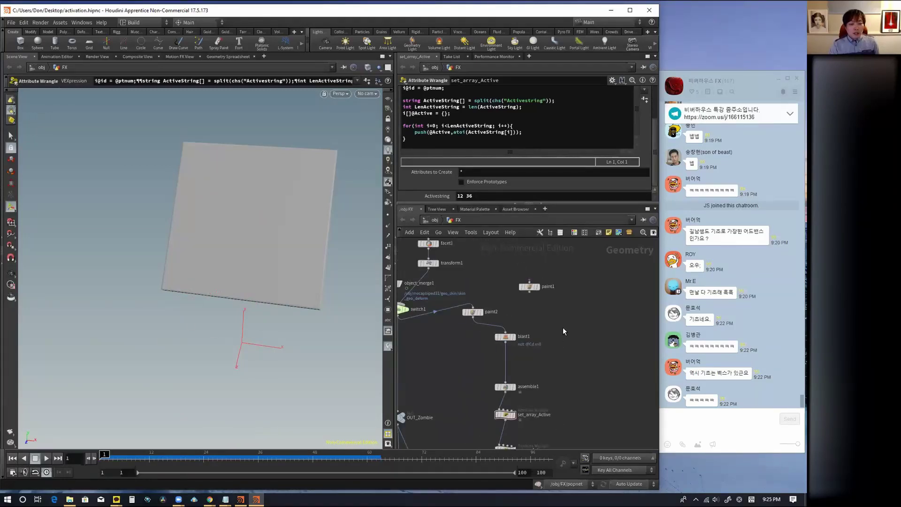
scroll(562, 328, "up", 3)
left_click(494, 317)
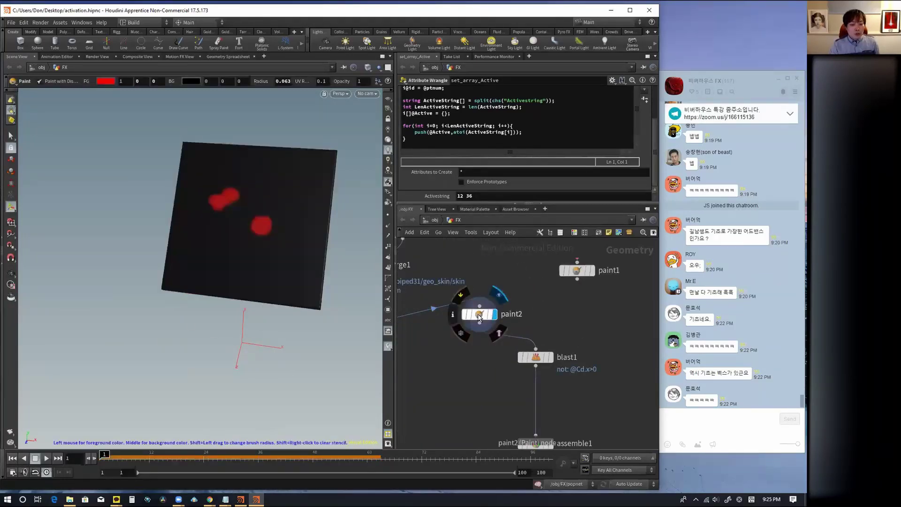
- Paint red spots on the paint2 plane near its top-right and bottom-left
left_click(307, 186)
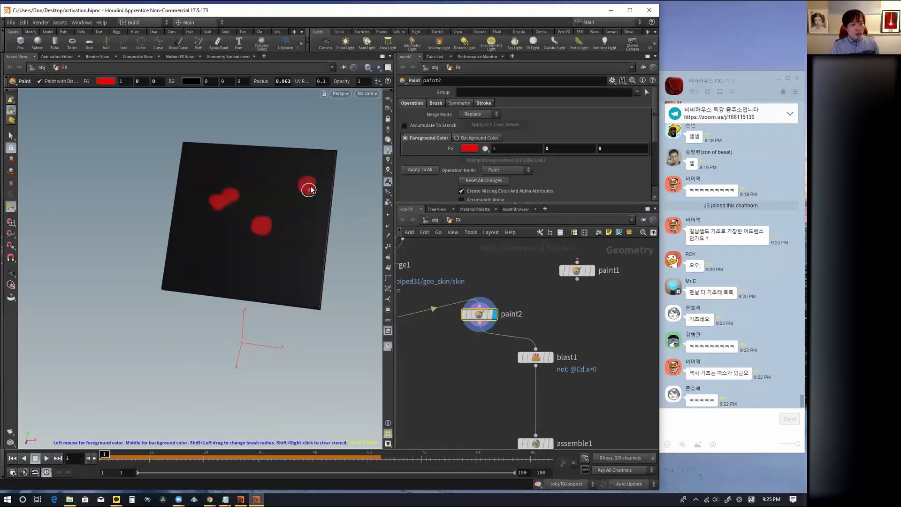
left_click(219, 271)
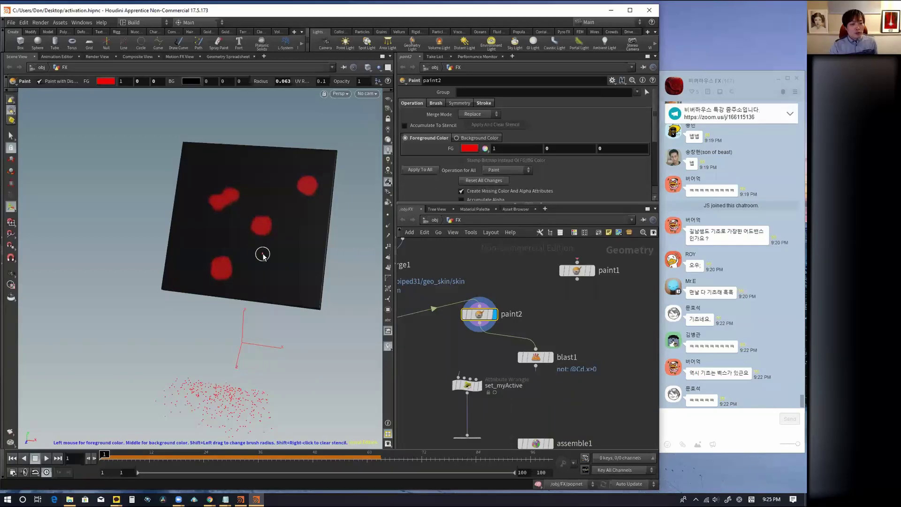
left_click(223, 197)
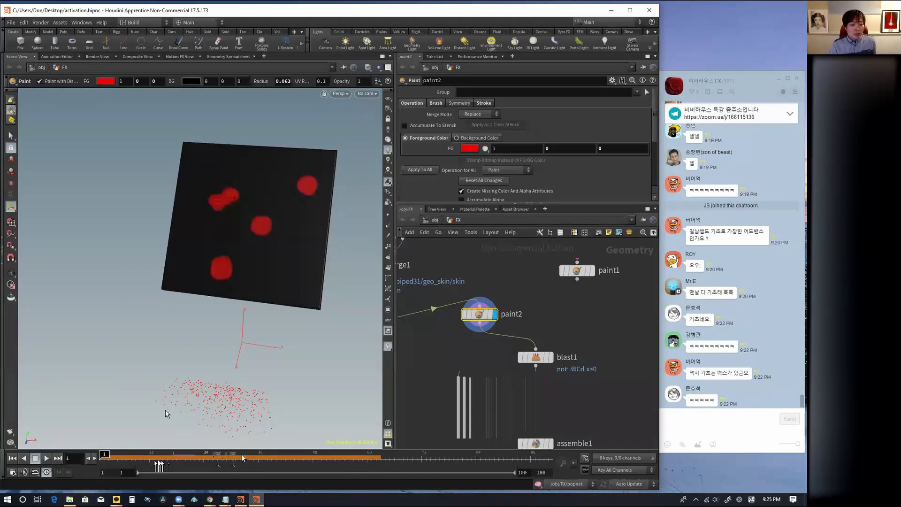
left_click(232, 223)
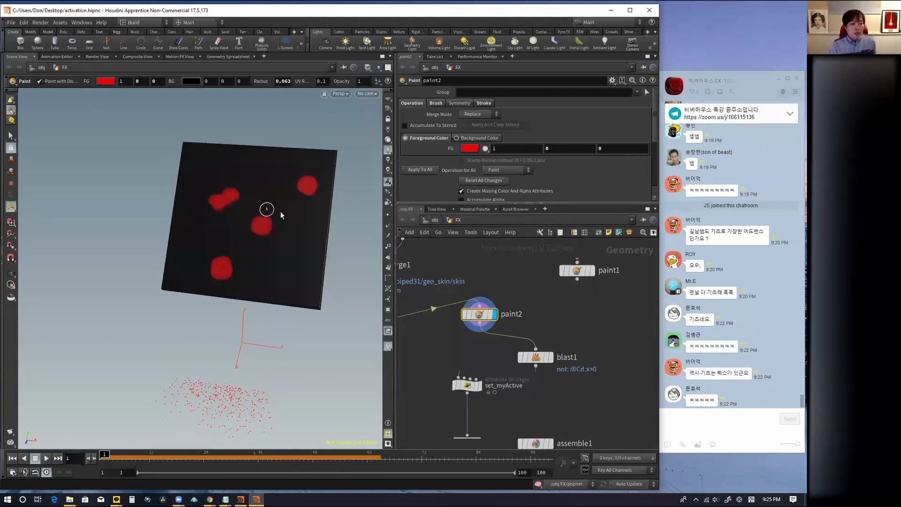
left_click(201, 198)
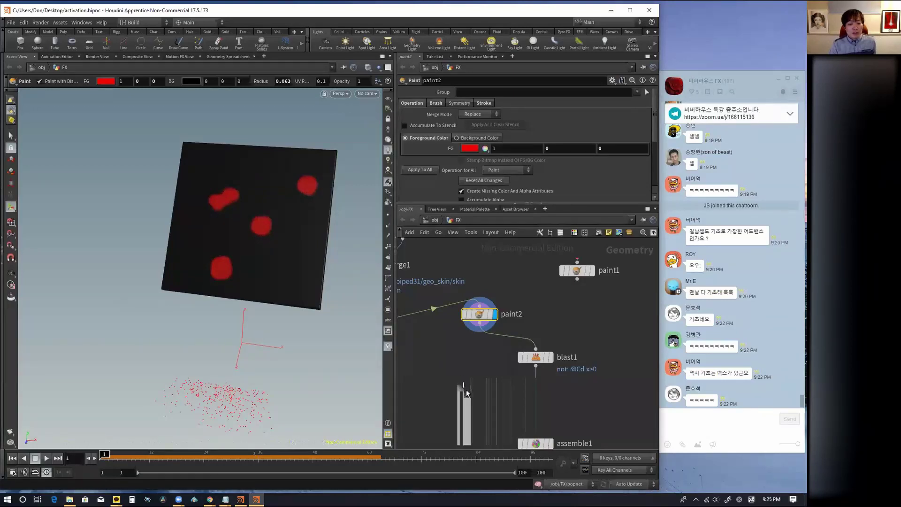
middle_click_drag(467, 390, 457, 348)
middle_click_drag(544, 325, 548, 293)
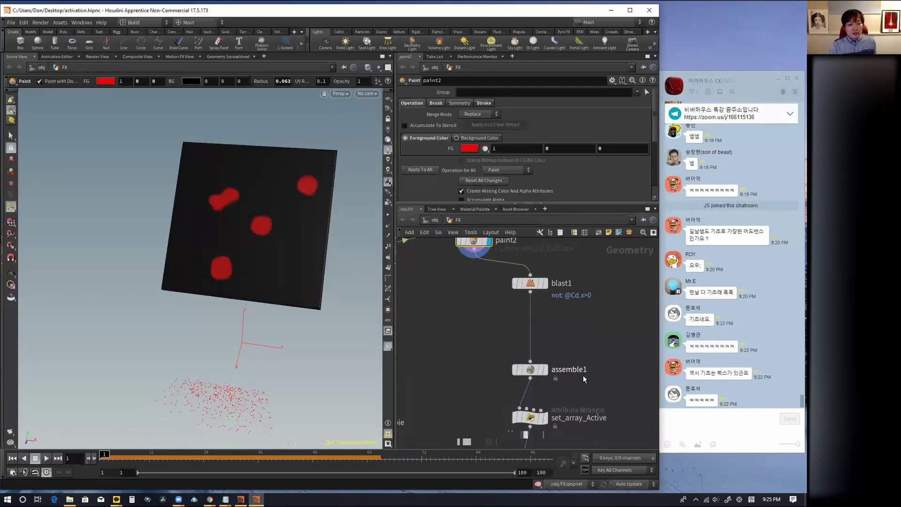
middle_click_drag(583, 376, 551, 337)
- Extend set_array_Active's Activestring with 50 70, giving 12 36 50 70
left_click(531, 315)
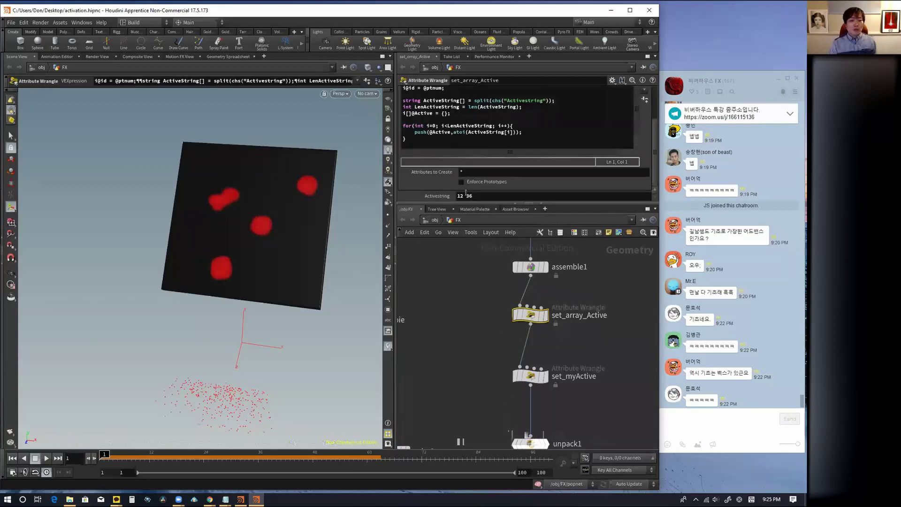
left_click(487, 198)
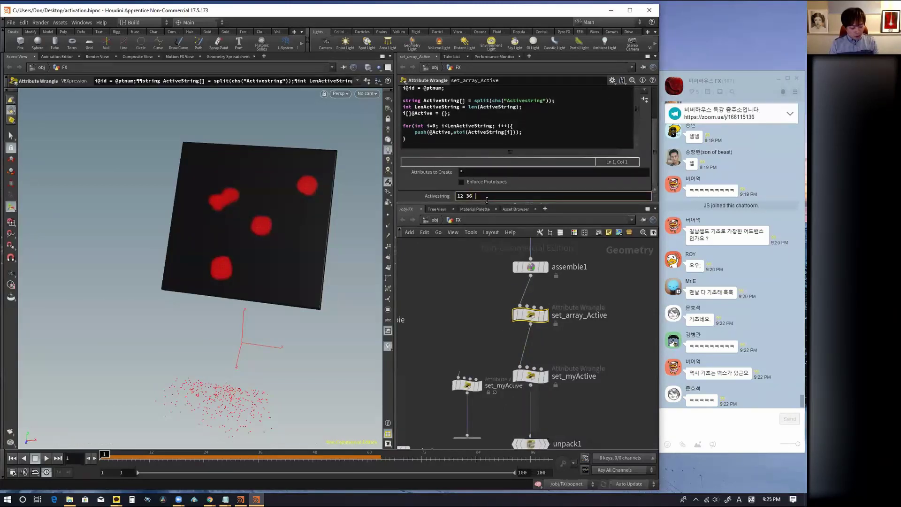
type("50 ")
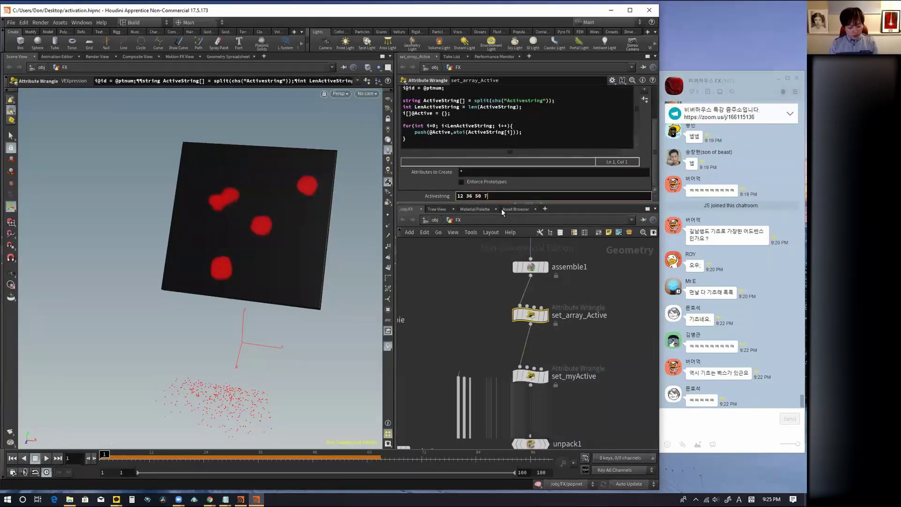
type("70")
key("Return")
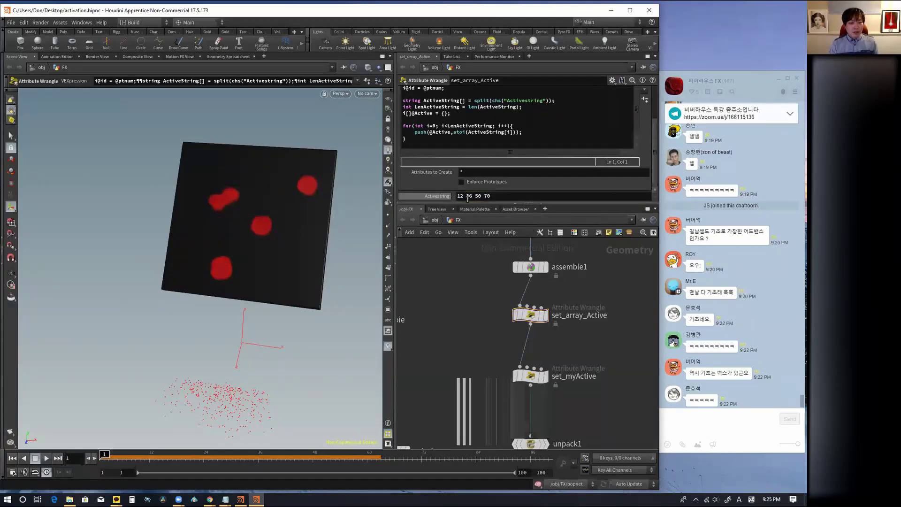
- In set_myActive, comment out the last removepoint line and uncomment the groupid line
middle_click_drag(500, 364, 478, 308)
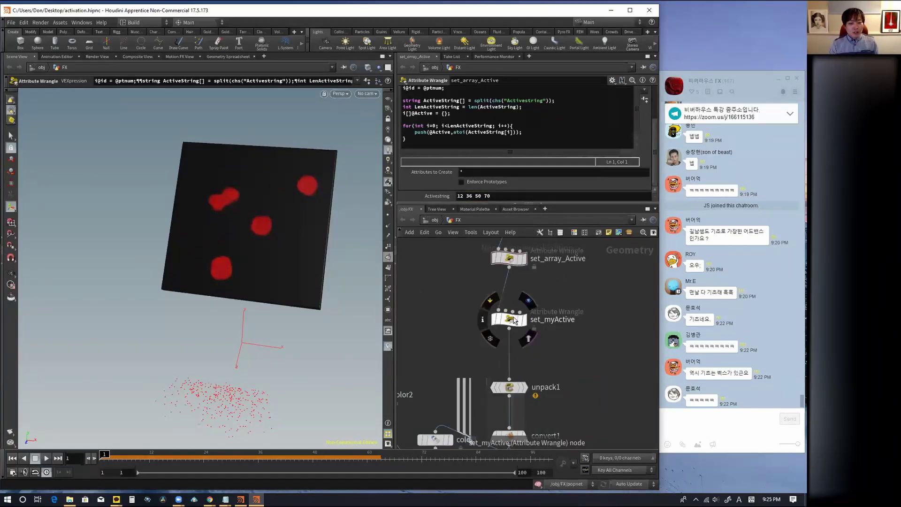
left_click(509, 319)
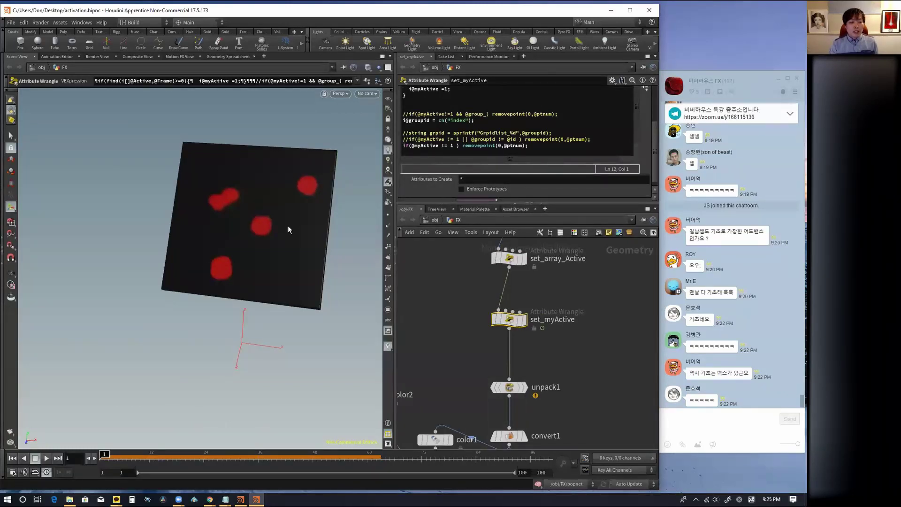
left_click(402, 147)
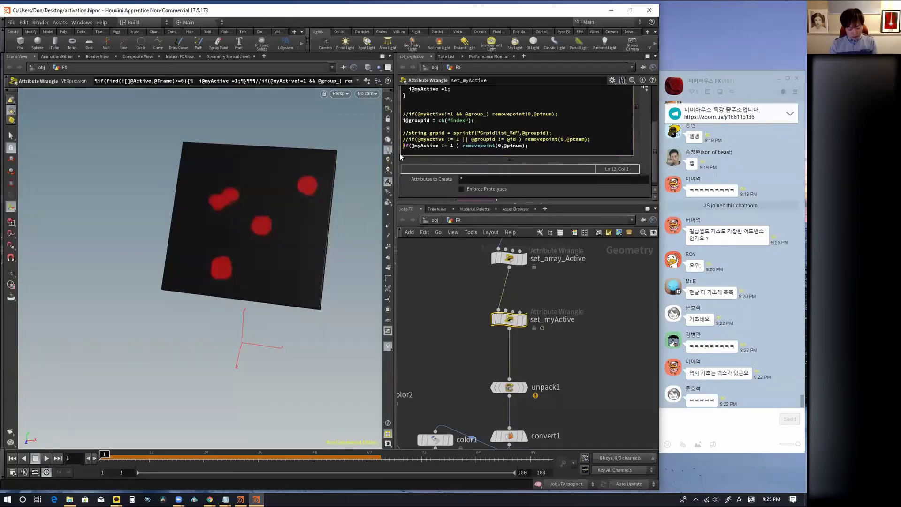
type("//")
key("Up")
key("BackSpace")
key("BackSpace")
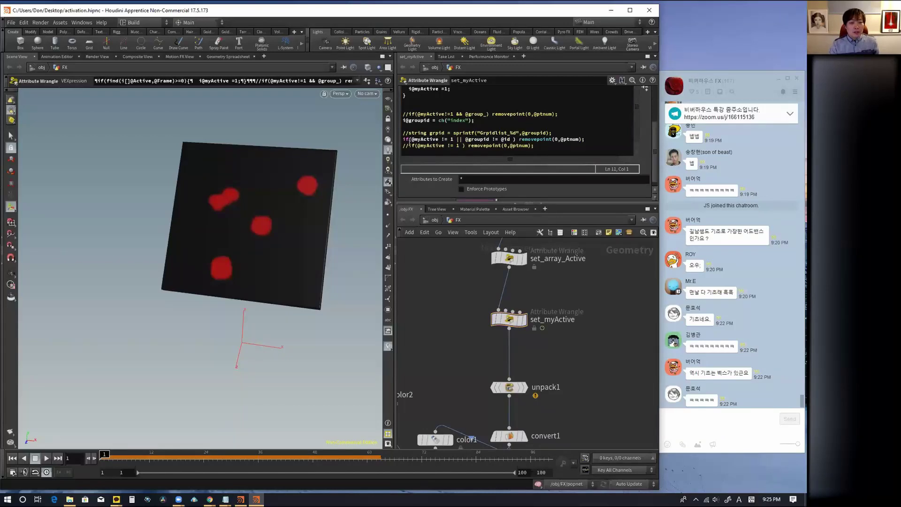
mouse_move(437, 345)
middle_mouse_down()
mouse_move(527, 248)
mouse_move(574, 365)
mouse_move(539, 388)
mouse_move(519, 318)
mouse_move(544, 351)
mouse_move(489, 385)
mouse_move(447, 391)
middle_mouse_up()
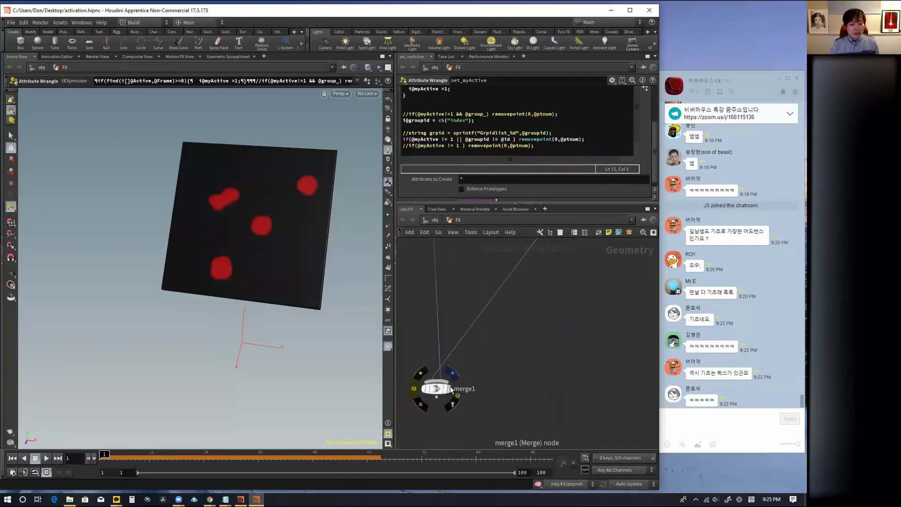
- Display merge1 and play the simulation up to frame 95
left_click(447, 391)
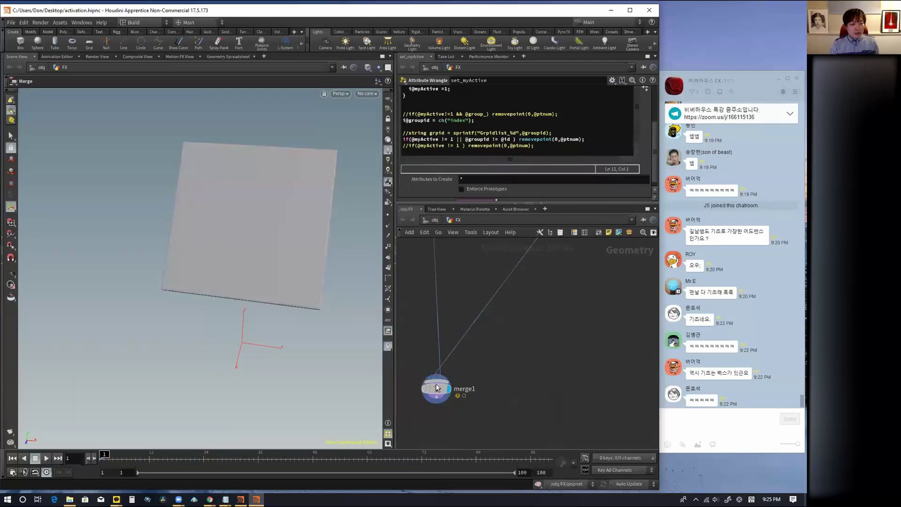
left_click(46, 458)
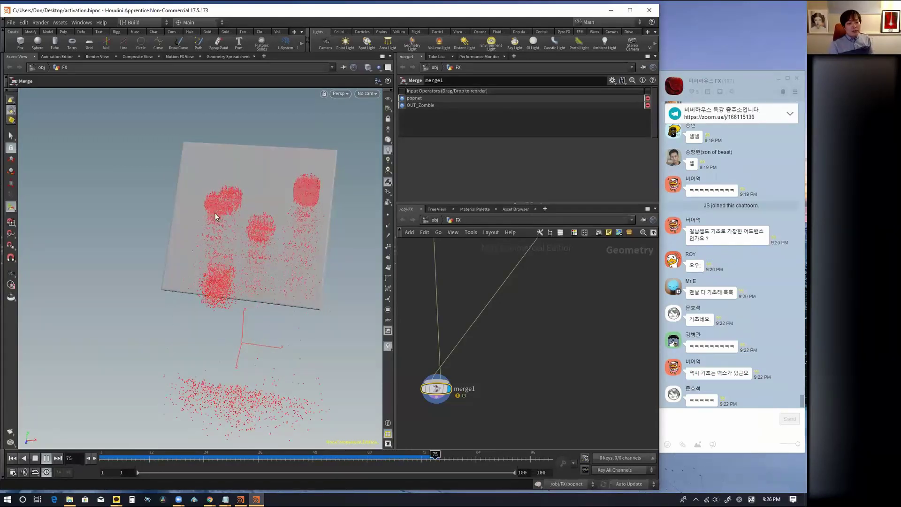
key("Up")
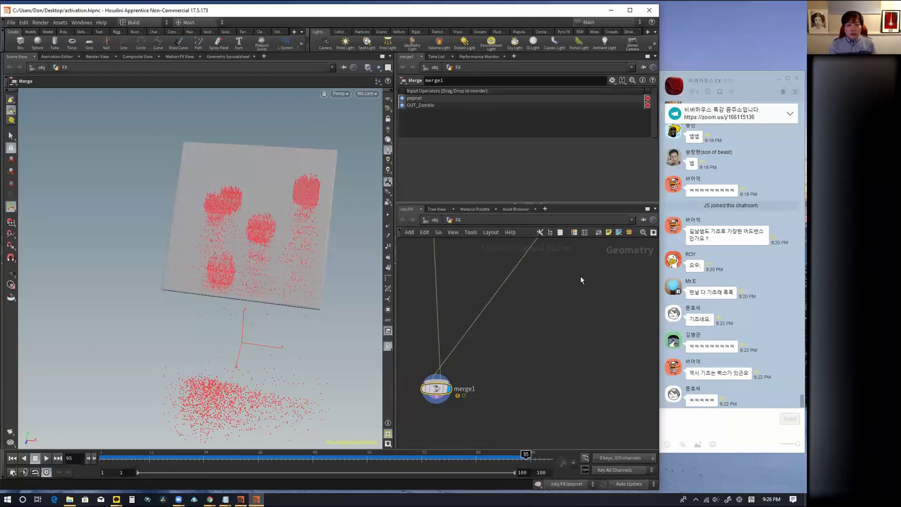
- Pan around the network to inspect the node chain above popnet
scroll(581, 275, "down", 2)
scroll(590, 306, "down", 3)
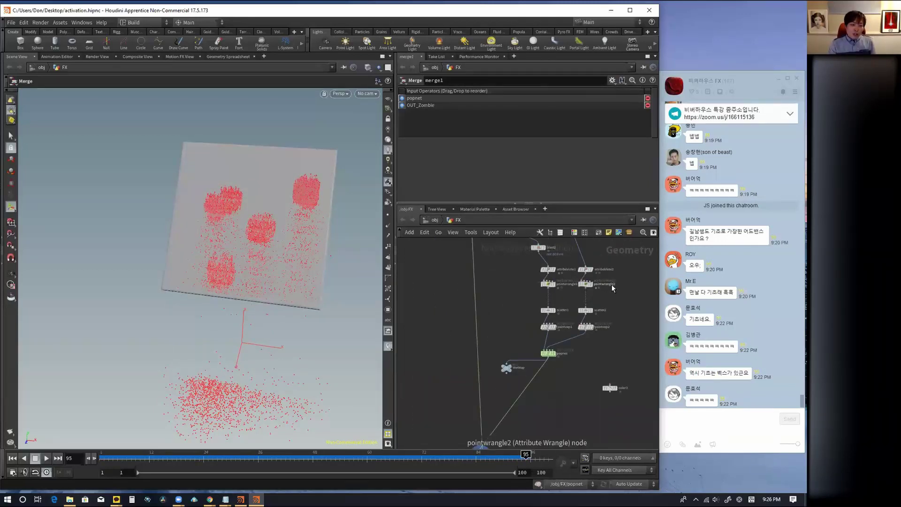
middle_click_drag(612, 285, 612, 341)
middle_click_drag(601, 348, 563, 345)
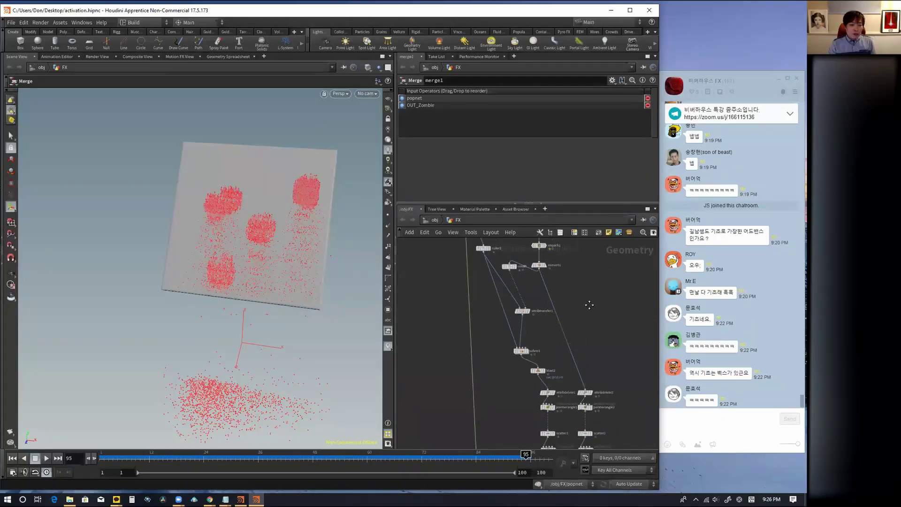
middle_click_drag(589, 289, 581, 296)
middle_click_drag(474, 287, 475, 303)
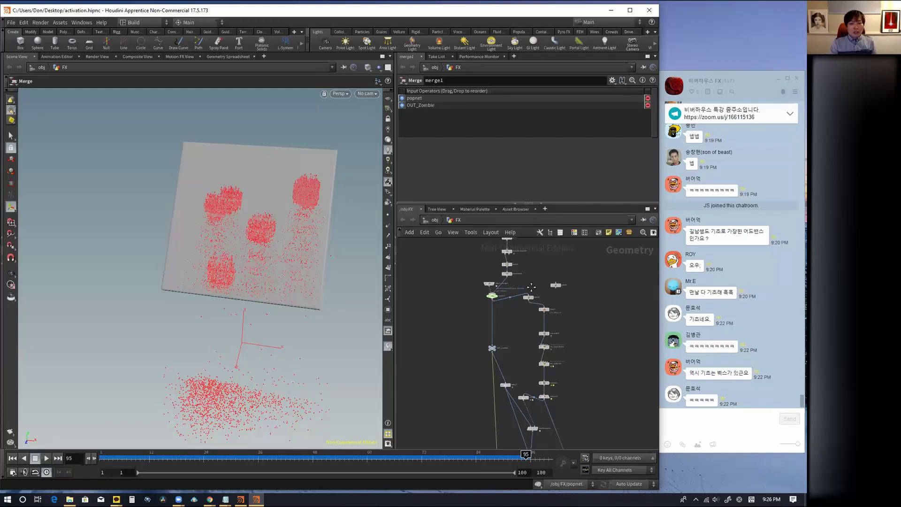
middle_click_drag(534, 267, 531, 282)
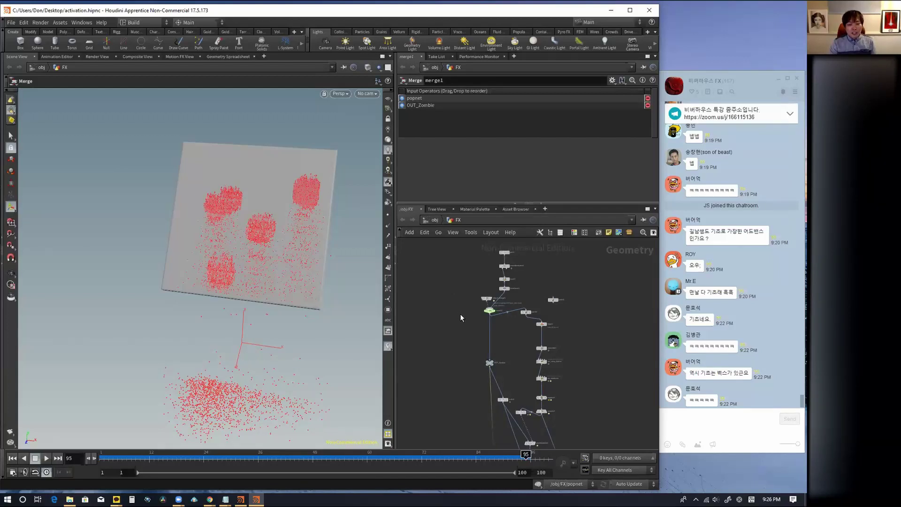
scroll(460, 314, "up", 3)
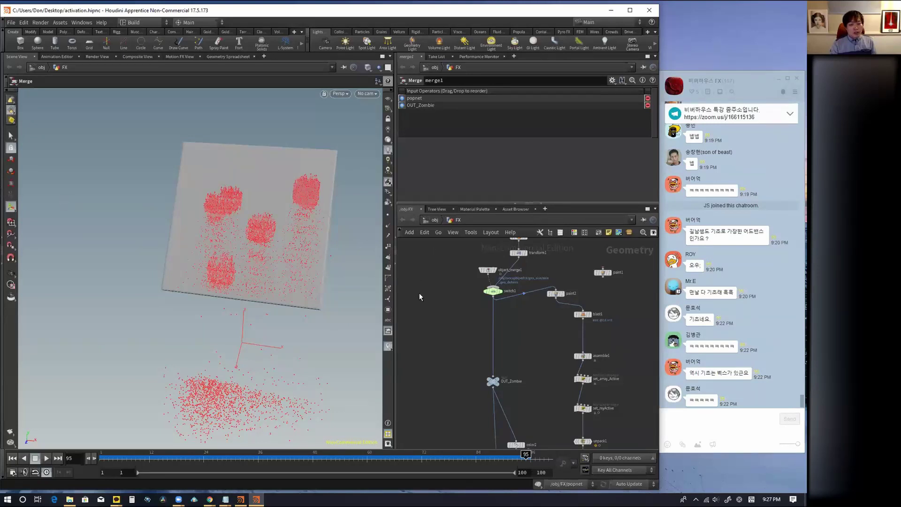
- Widen the network and parameter panes and browse the out and img networks
left_click_drag(396, 302, 365, 302)
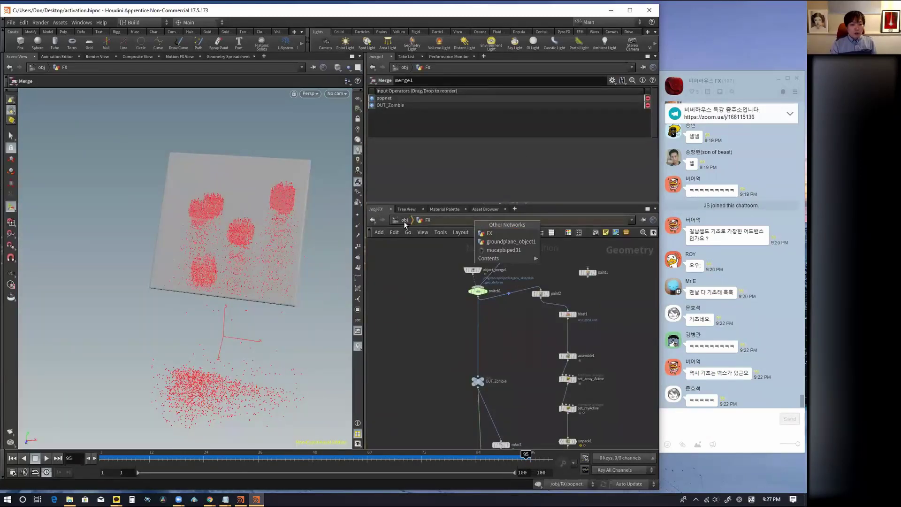
left_click(422, 221)
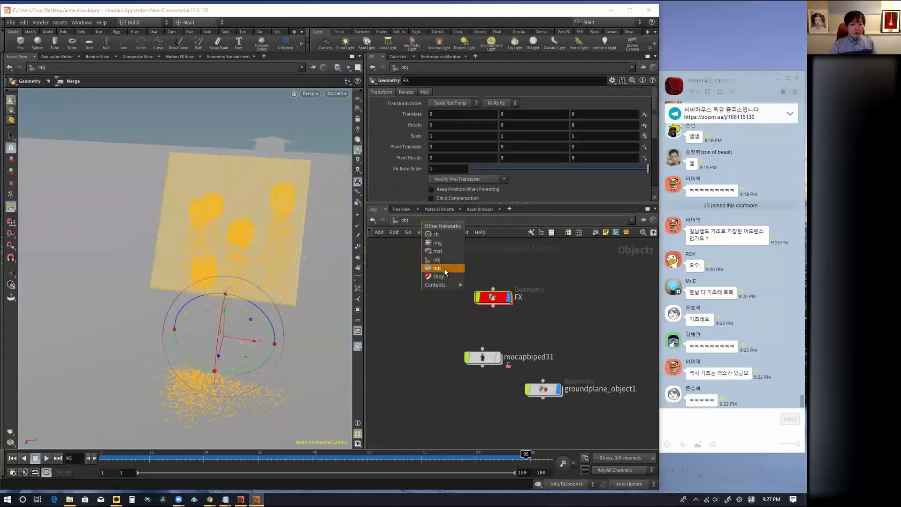
left_click(445, 269)
left_click(449, 221)
left_click(461, 245)
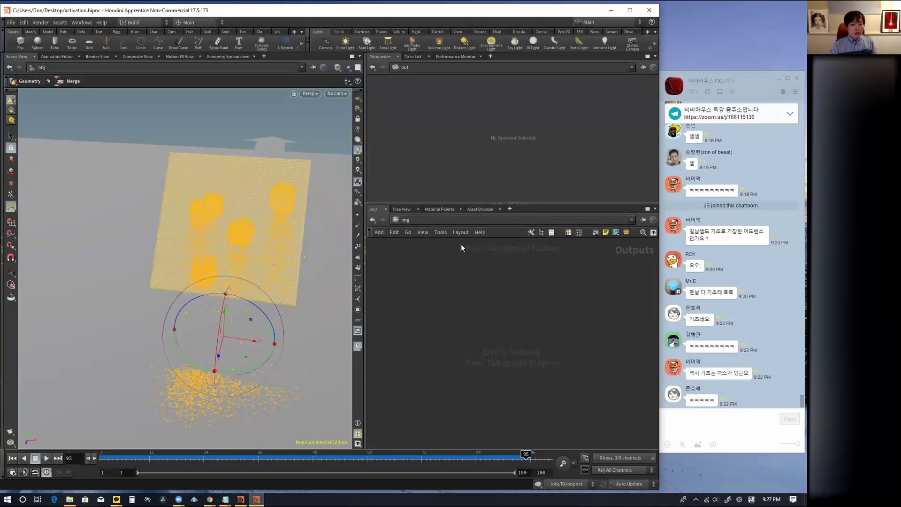
- Step into comp1, then return to the /obj network level
left_click(459, 224)
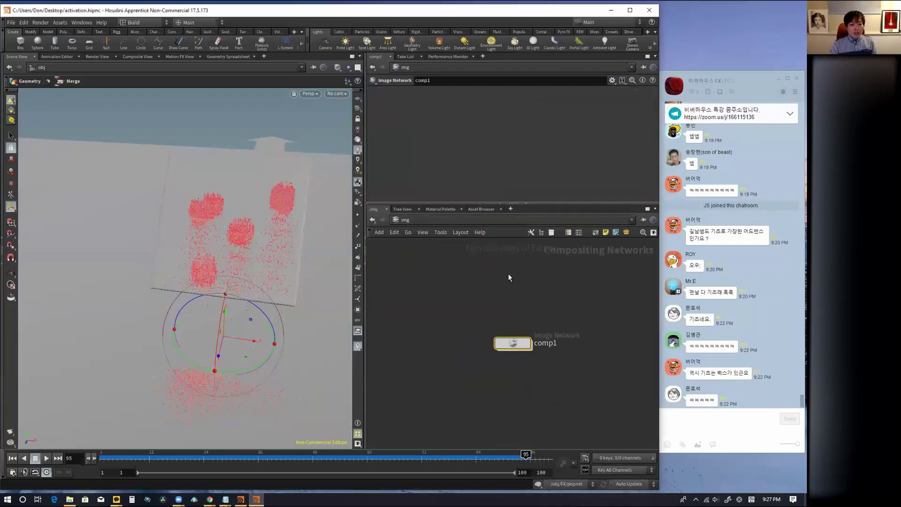
double_click(513, 343)
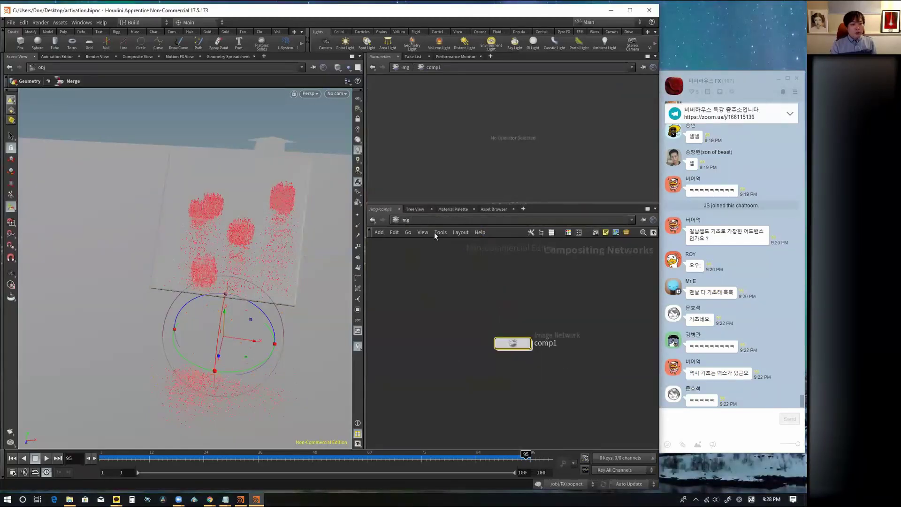
left_click(418, 221)
left_click(434, 261)
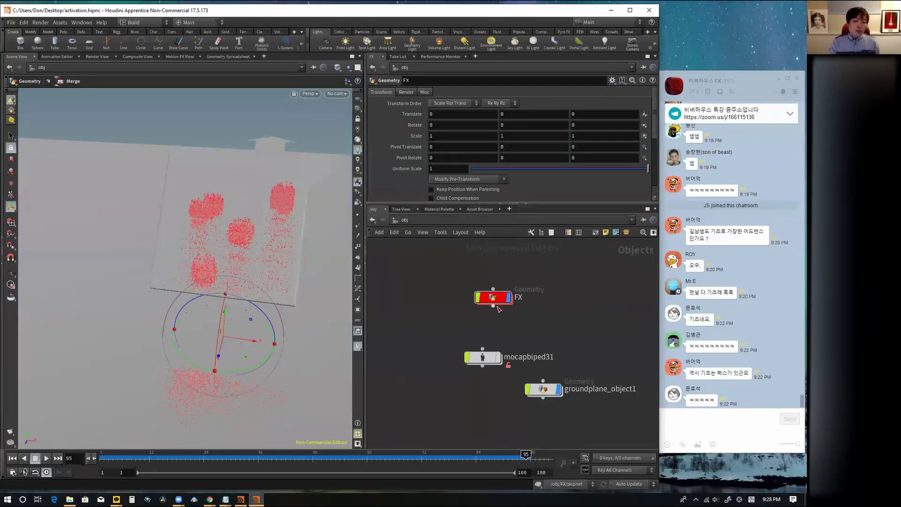
- Inside FX, display switch1 and set its Select Input to 0
double_click(492, 297)
scroll(488, 371, "up", 3)
scroll(484, 366, "up", 3)
left_click(460, 344)
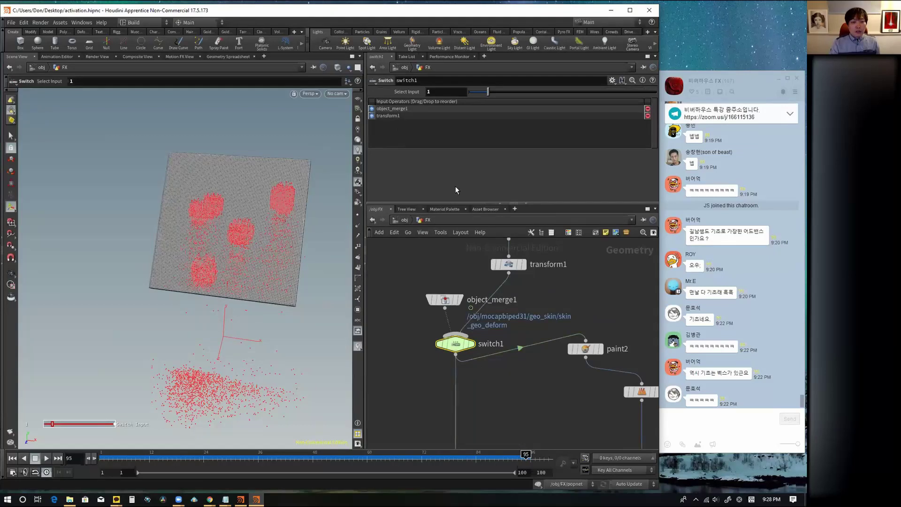
left_click(472, 344)
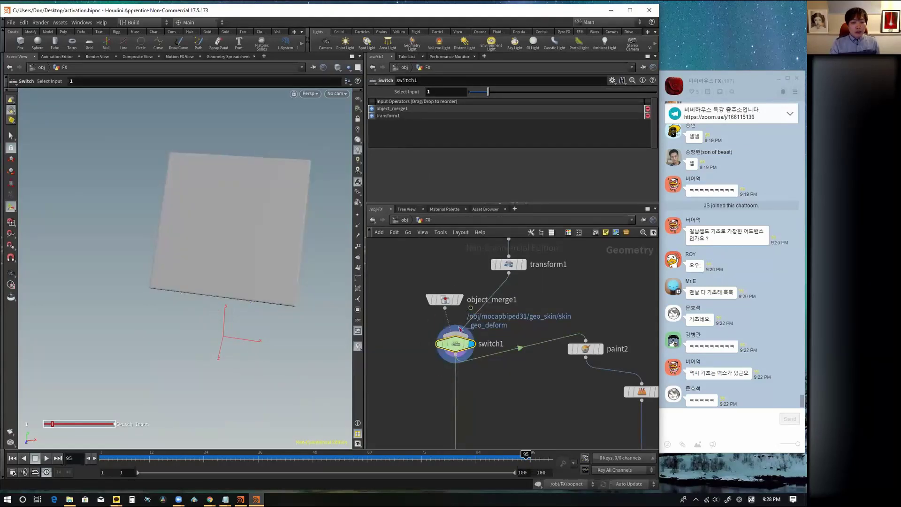
left_click(471, 93)
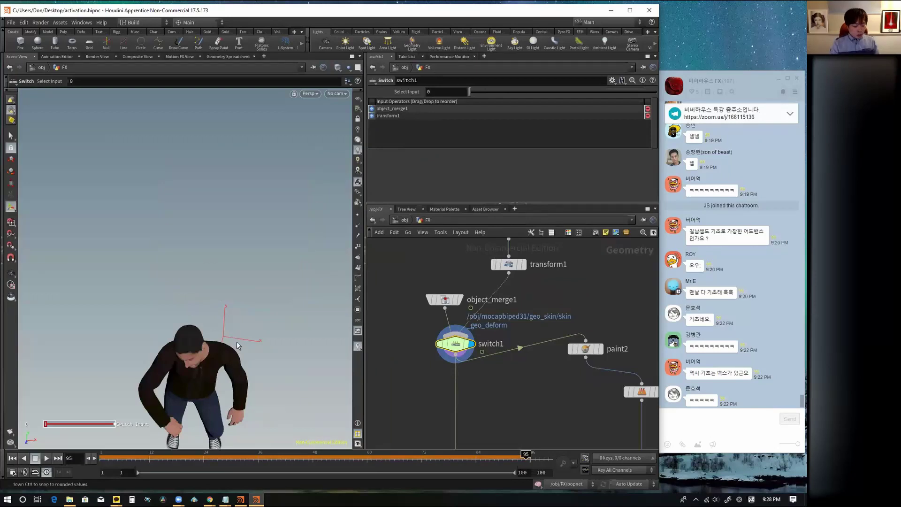
key("Escape")
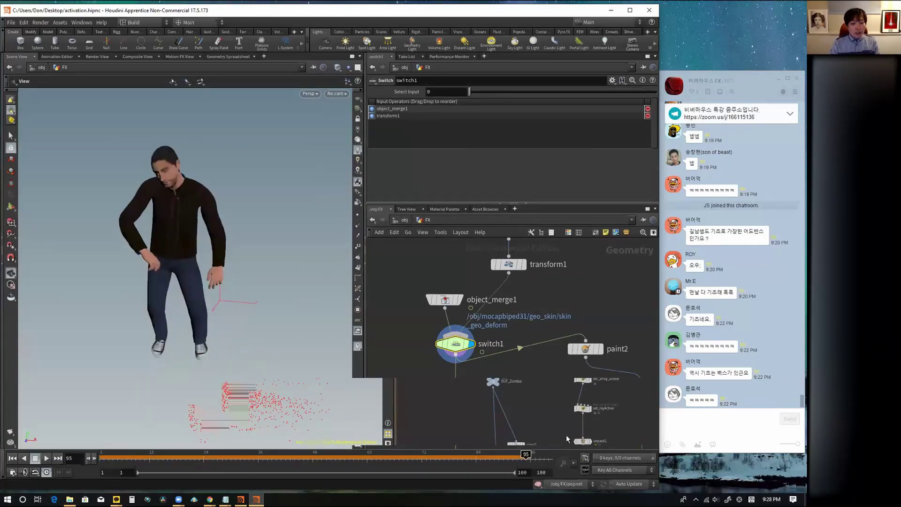
scroll(567, 438, "down", 3)
scroll(439, 356, "down", 2)
- Set paint2's foreground red to 0 and apply black to the whole character
left_click(470, 336)
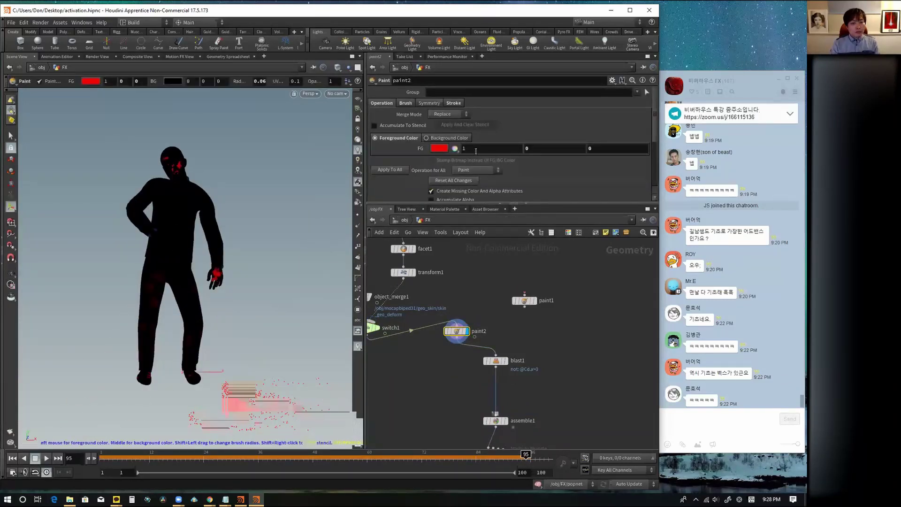
double_click(457, 148)
type("0")
key("Return")
left_click(401, 169)
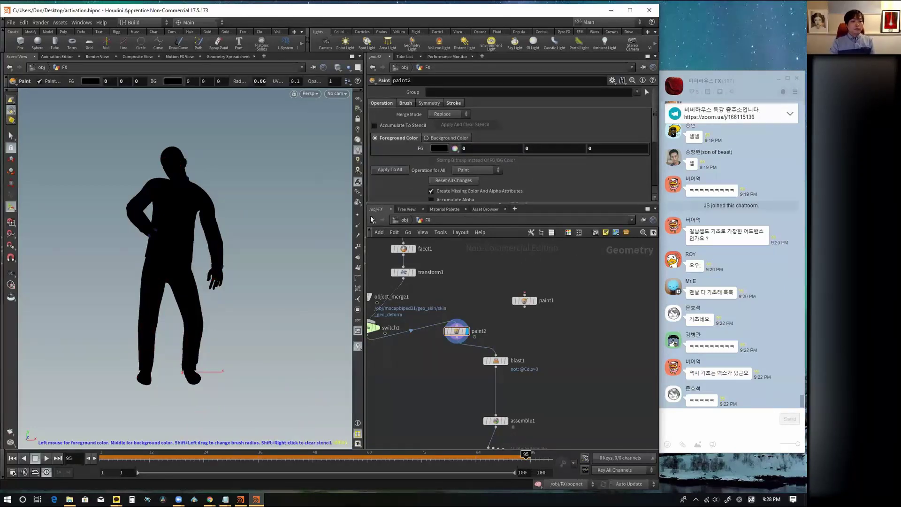
middle_click_drag(370, 296, 414, 325)
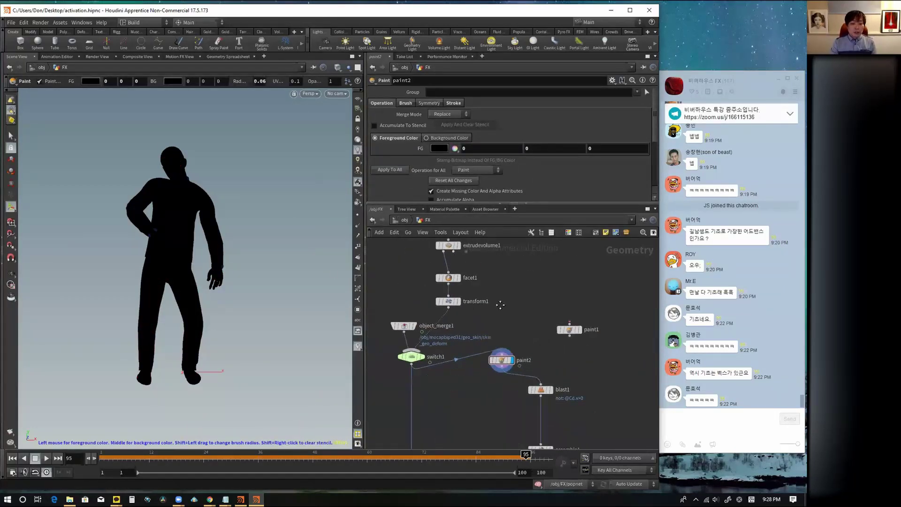
- At /obj, add a Mocap Biped 3 character from the Character shelf
left_click(401, 222)
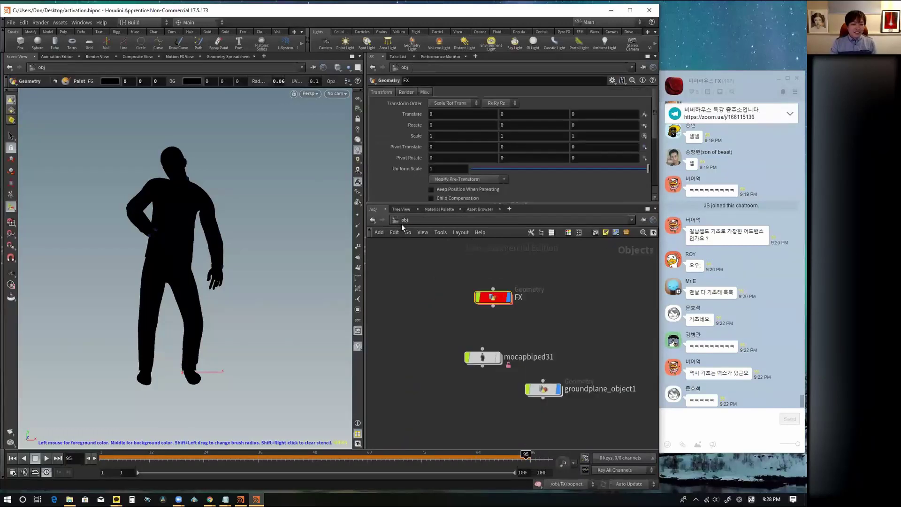
left_click(447, 328)
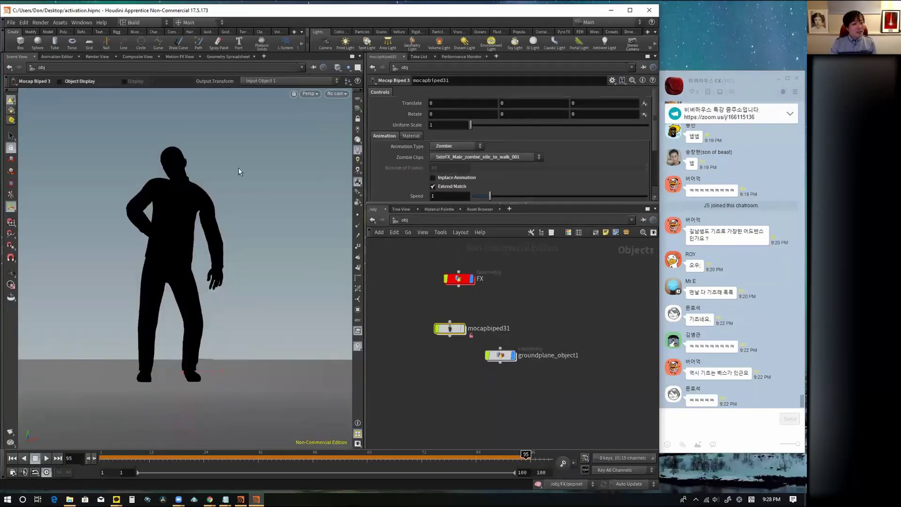
left_click(226, 32)
left_click(279, 31)
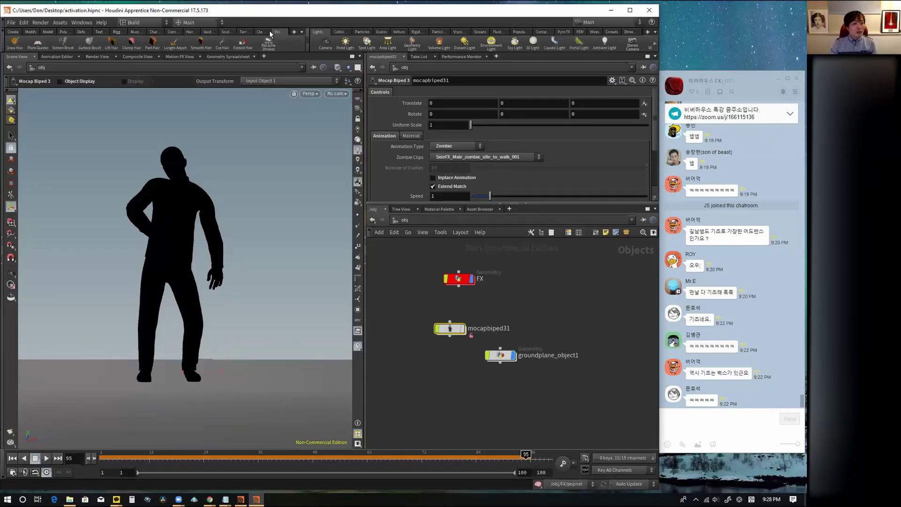
left_click(243, 32)
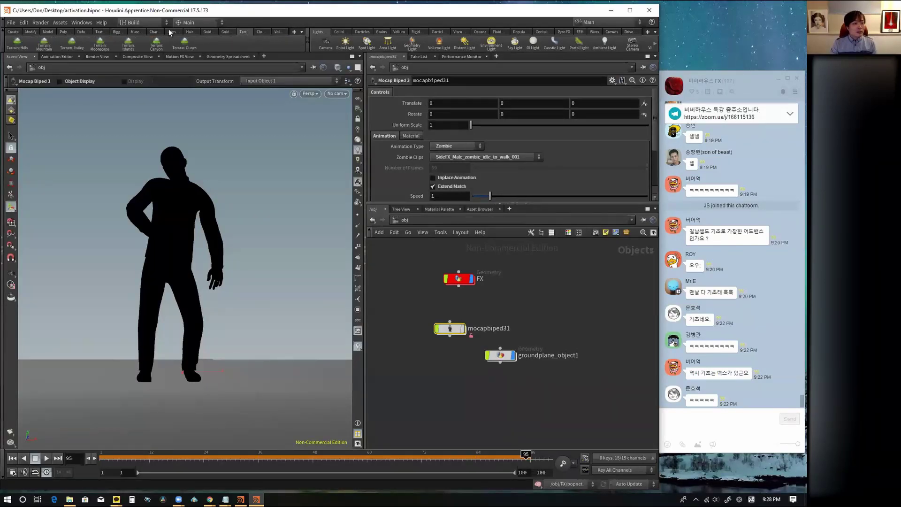
left_click(119, 32)
left_click(136, 32)
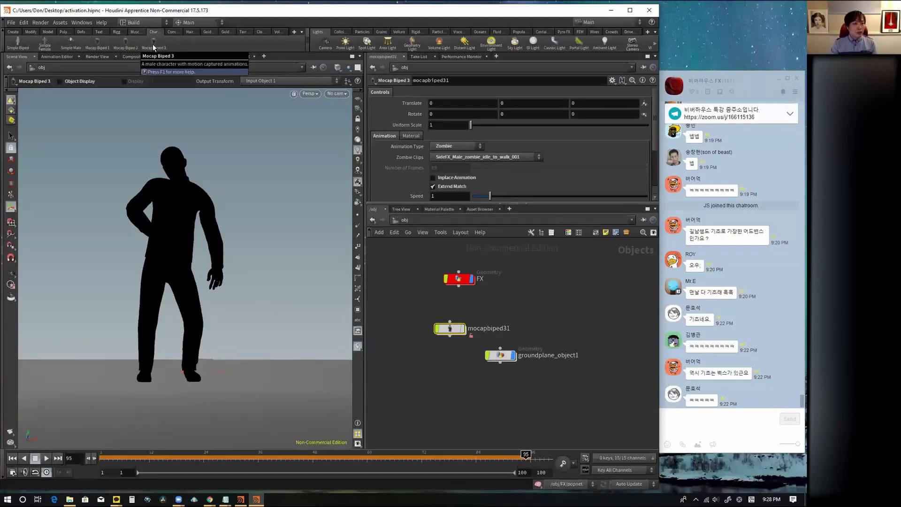
left_click(153, 47)
left_click(191, 369)
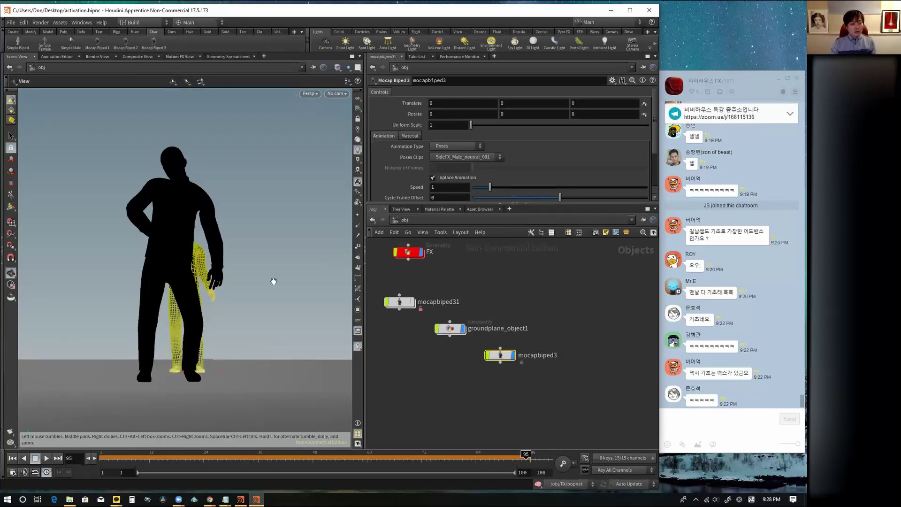
- Set the new character's Animation Type to Zombie with clip SideFX_Male_zombie_idle_006
mouse_move(254, 252)
left_mouse_down()
mouse_move(211, 265)
mouse_move(187, 257)
left_mouse_up()
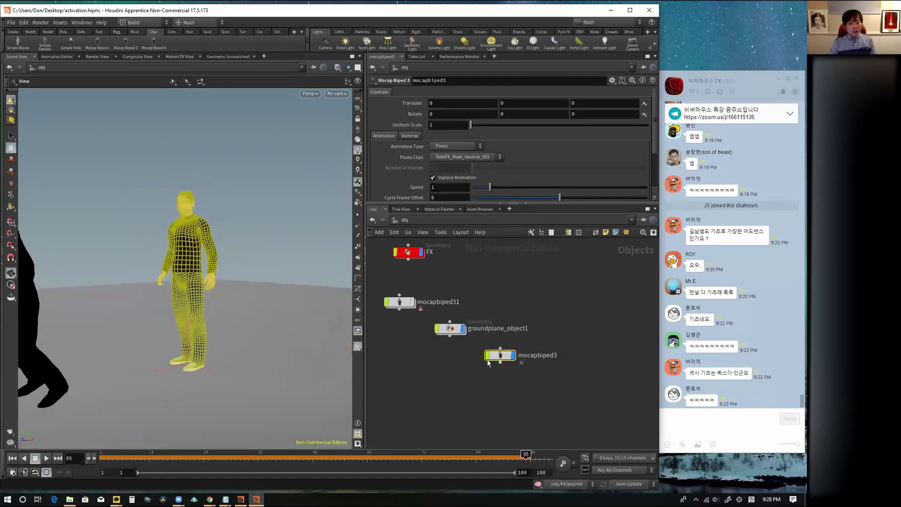
left_click(466, 146)
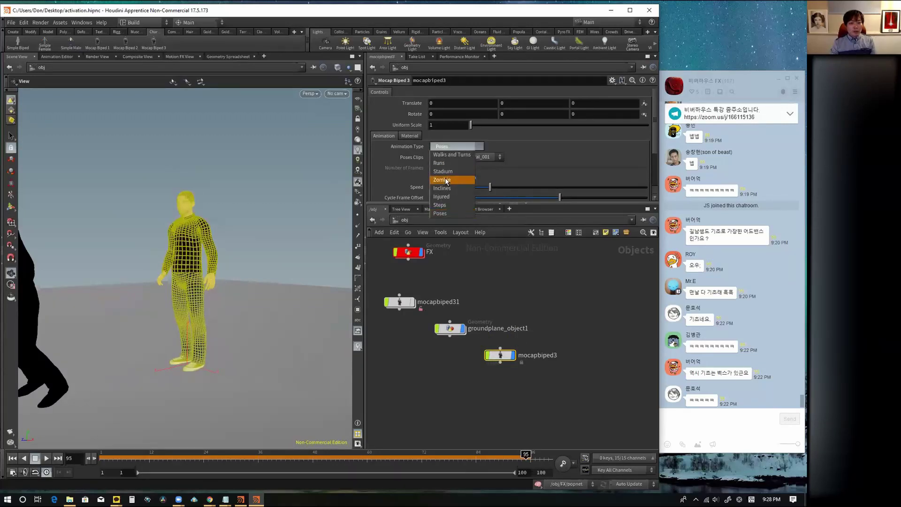
left_click(445, 177)
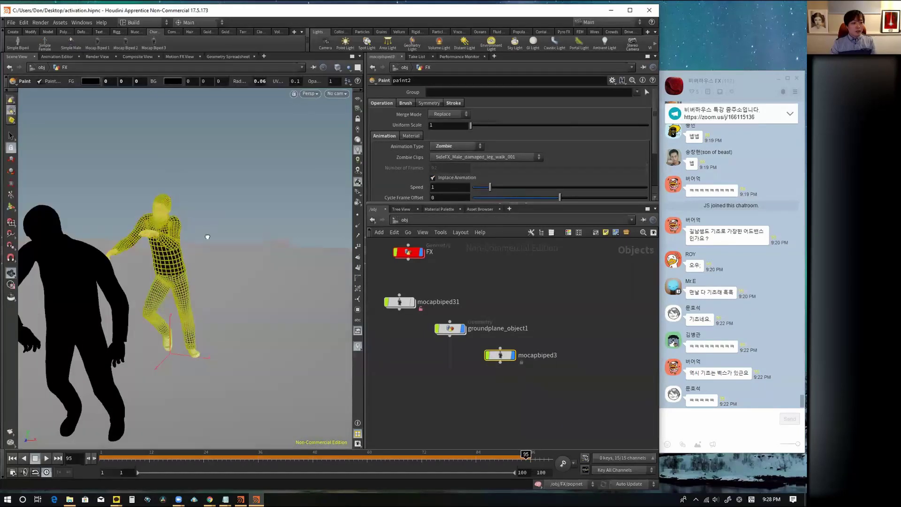
left_click(486, 157)
left_click(460, 224)
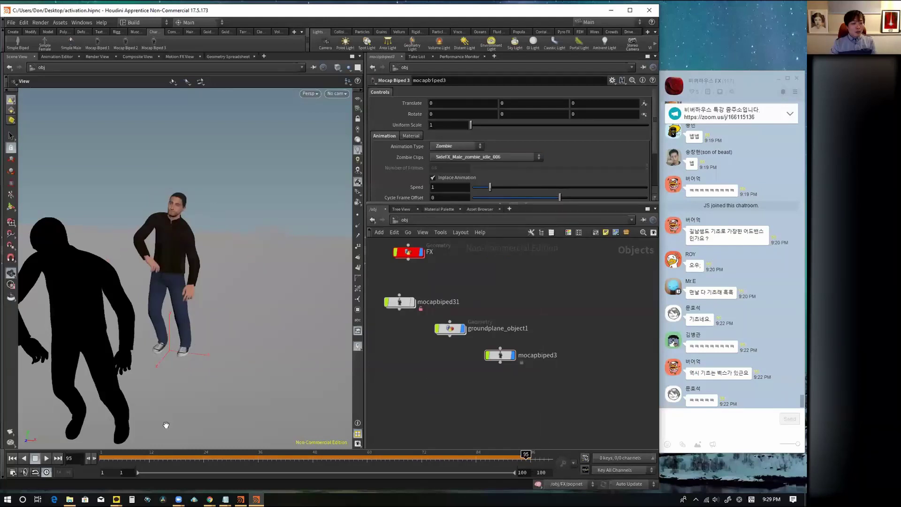
left_click(12, 458)
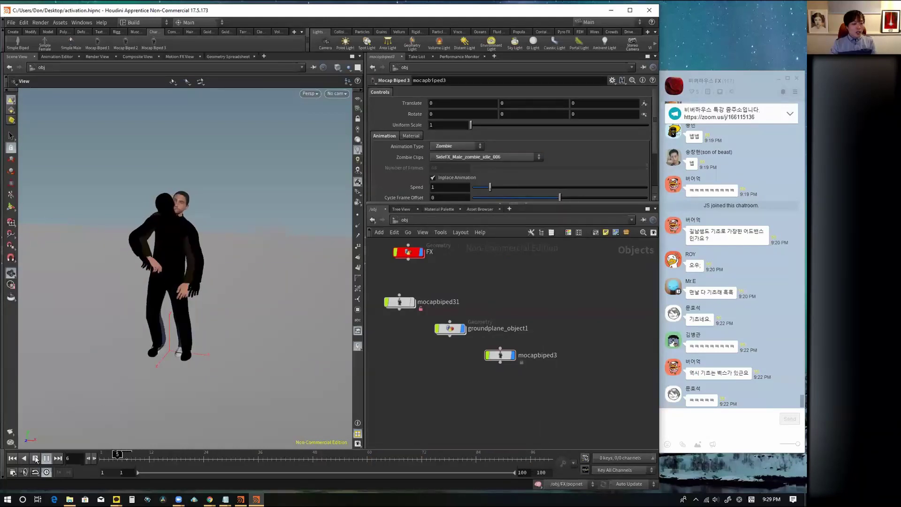
left_click(35, 459)
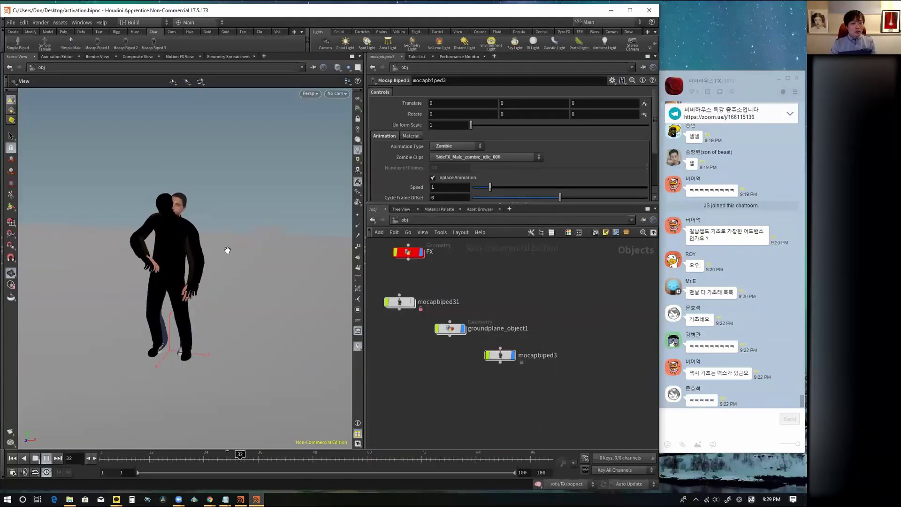
- Move the character to Translate X 0.8 and turn off Inplace Animation
middle_click_drag(192, 264, 276, 224)
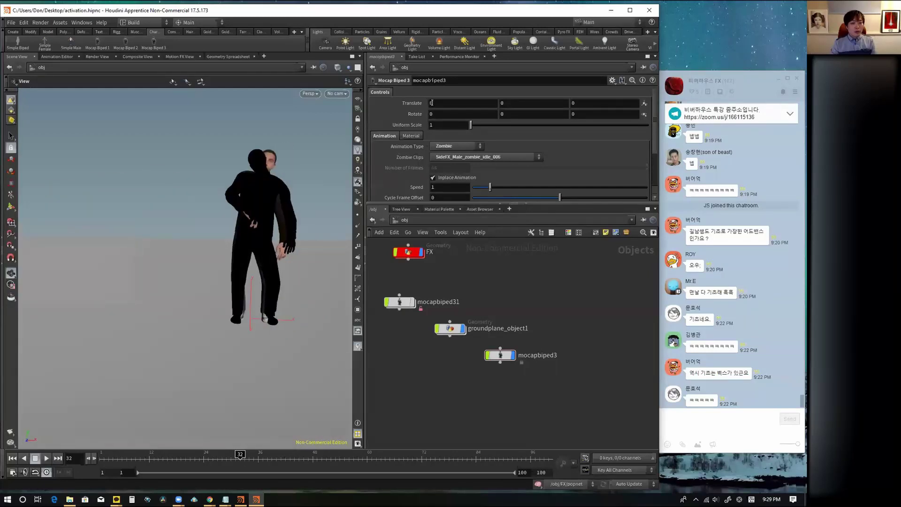
type(".8")
key("Return")
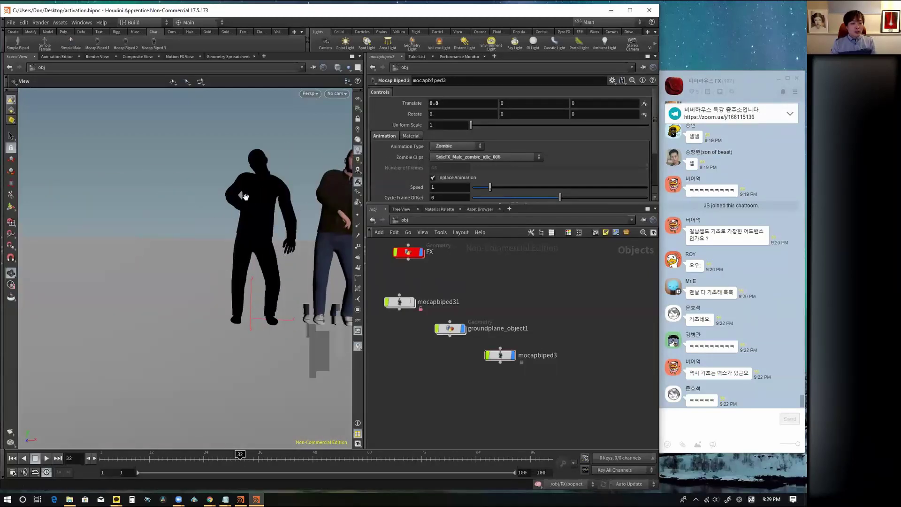
middle_click_drag(245, 196, 147, 197)
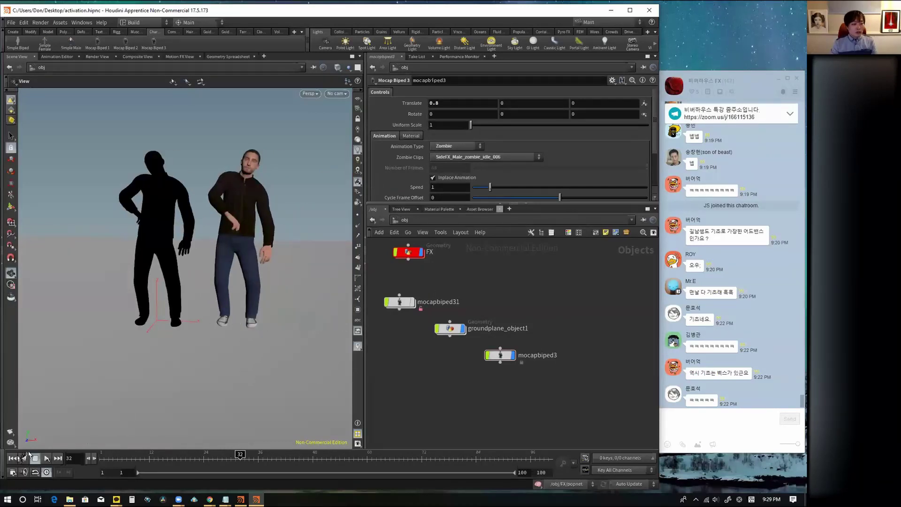
left_click(12, 458)
left_click(47, 459)
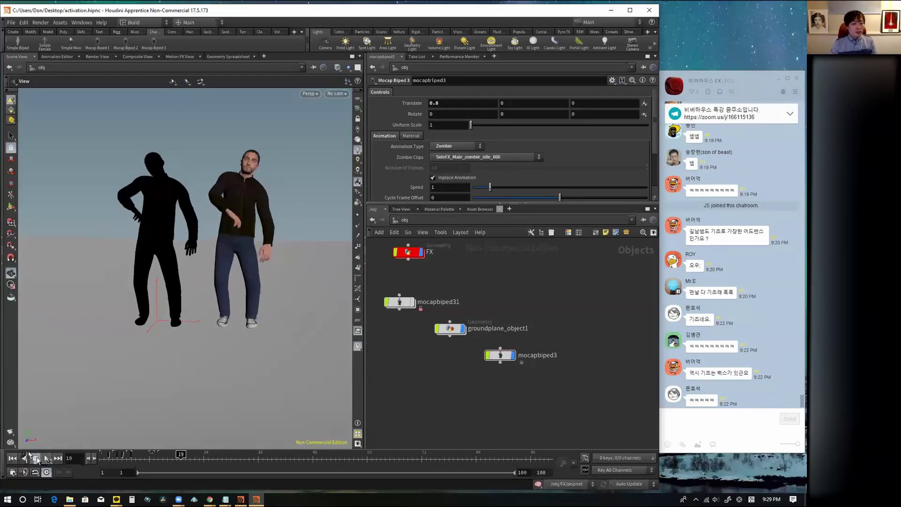
left_click(432, 178)
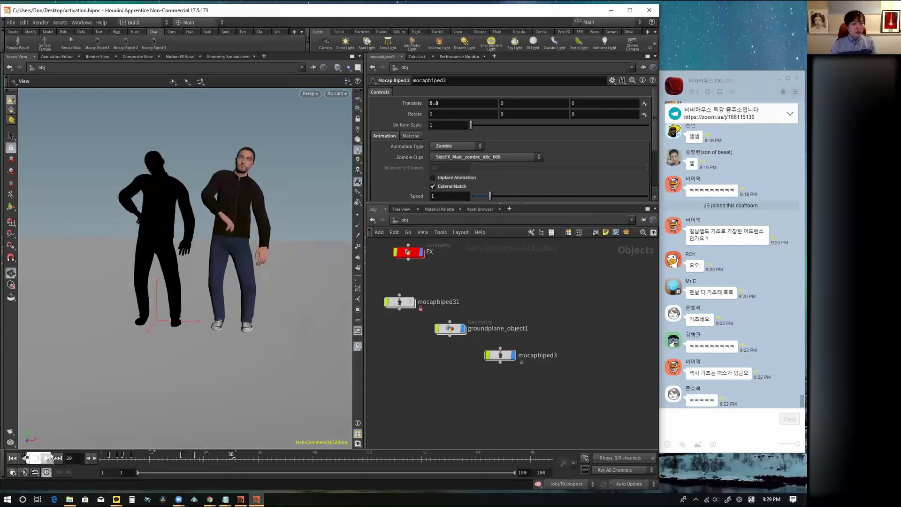
left_click(12, 458)
left_click(46, 459)
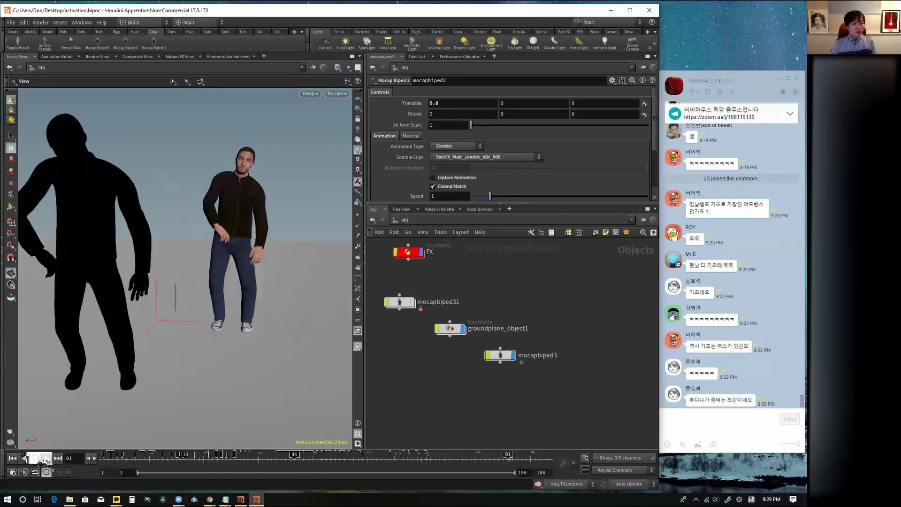
- Arrange the mocapbiped3 and mocapbiped31 nodes side by side and replay the animation
left_click_drag(500, 355, 528, 288)
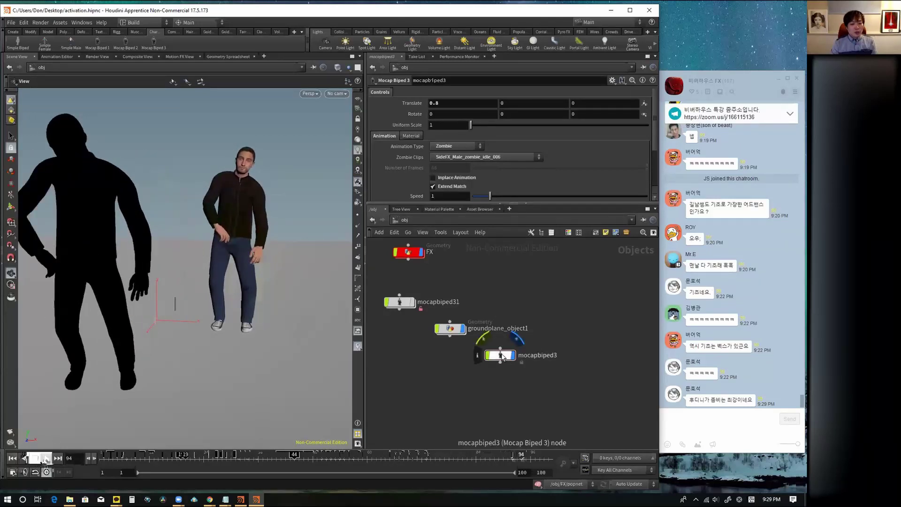
mouse_move(402, 304)
left_mouse_down()
mouse_move(461, 287)
mouse_move(457, 278)
left_mouse_up()
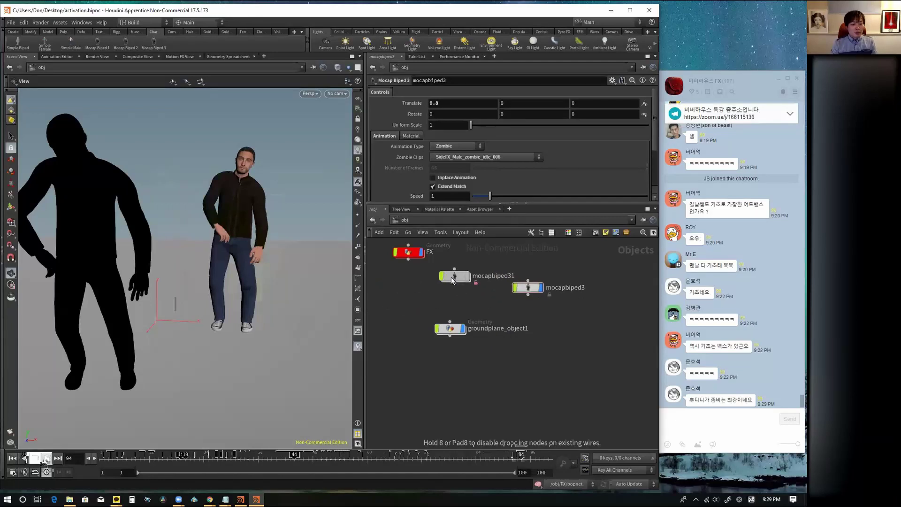
left_click_drag(528, 288, 532, 283)
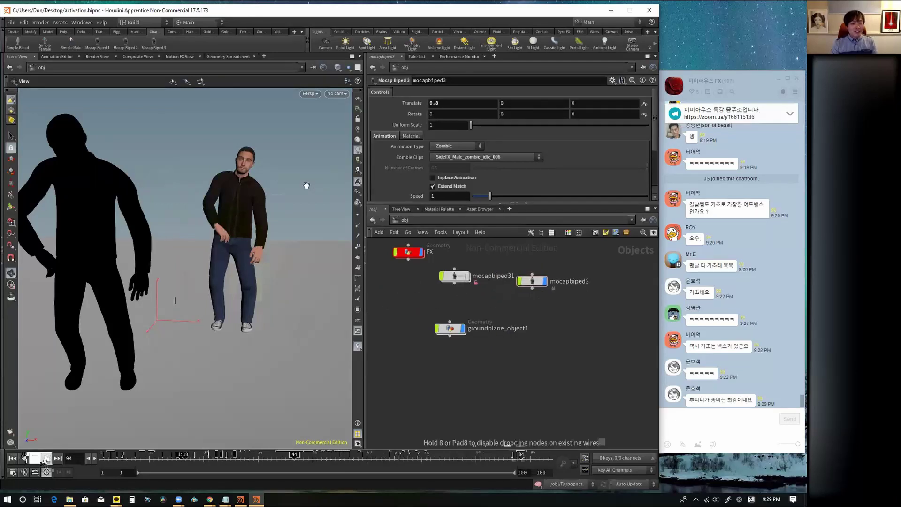
left_click(11, 459)
left_click(46, 458)
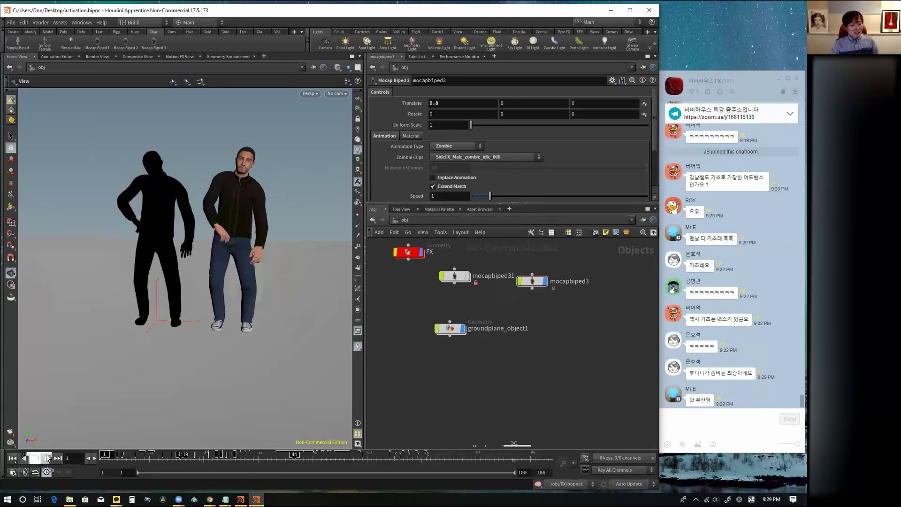
left_click(35, 459)
- Set mocapbiped3's Texture to 4 and replay from the start
left_click(411, 136)
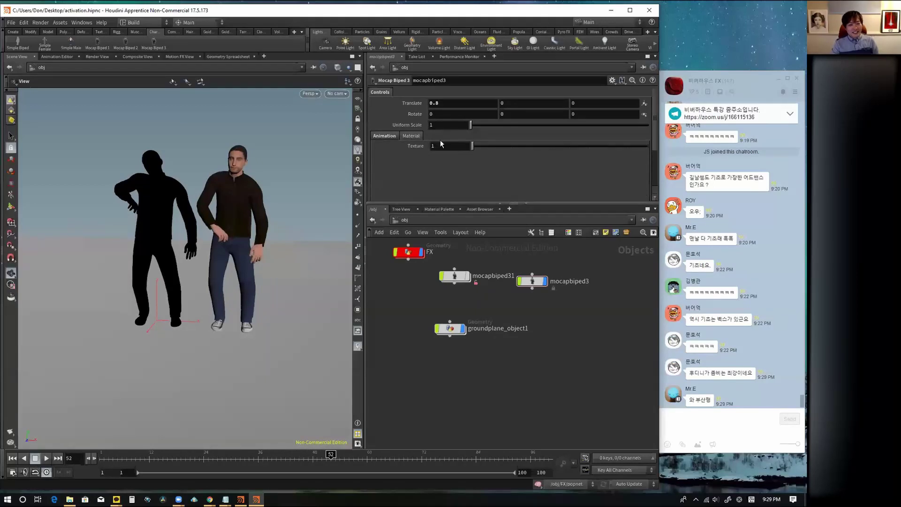
left_click_drag(497, 149, 527, 151)
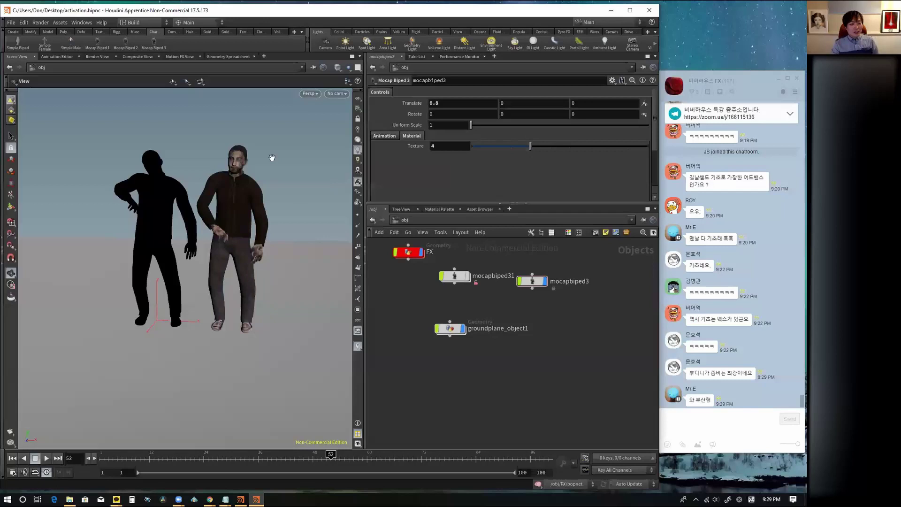
left_click(12, 459)
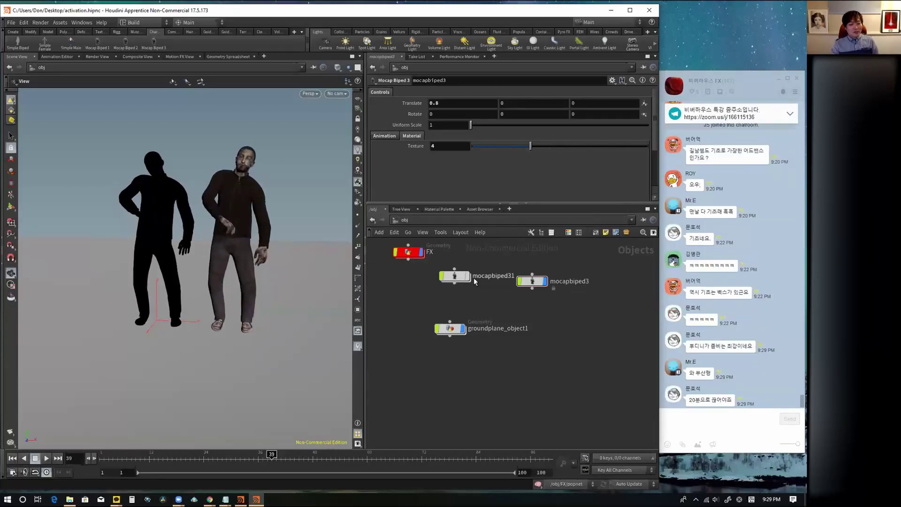
left_click(452, 278)
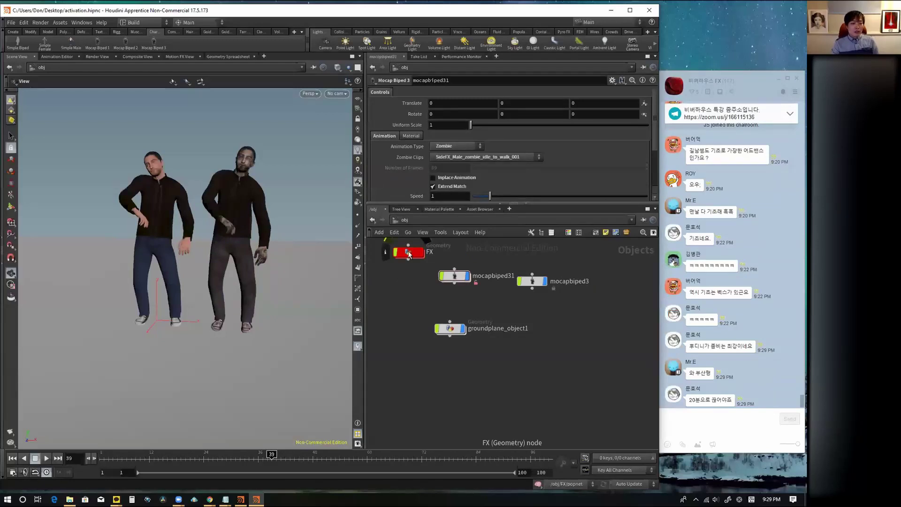
- Inside the FX network, display object_merge1 and raise its Number of Objects to 2
double_click(408, 251)
middle_click_drag(495, 272, 507, 309)
left_click_drag(416, 362, 384, 313)
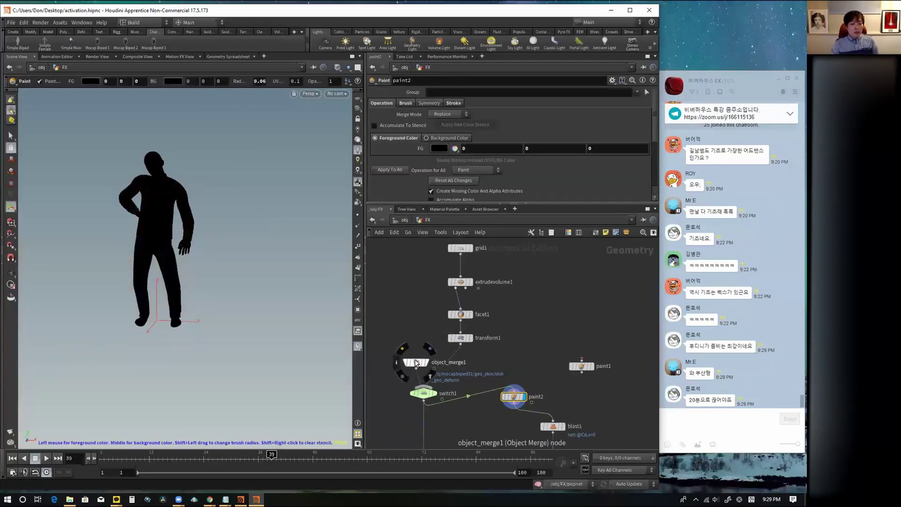
left_click(395, 311)
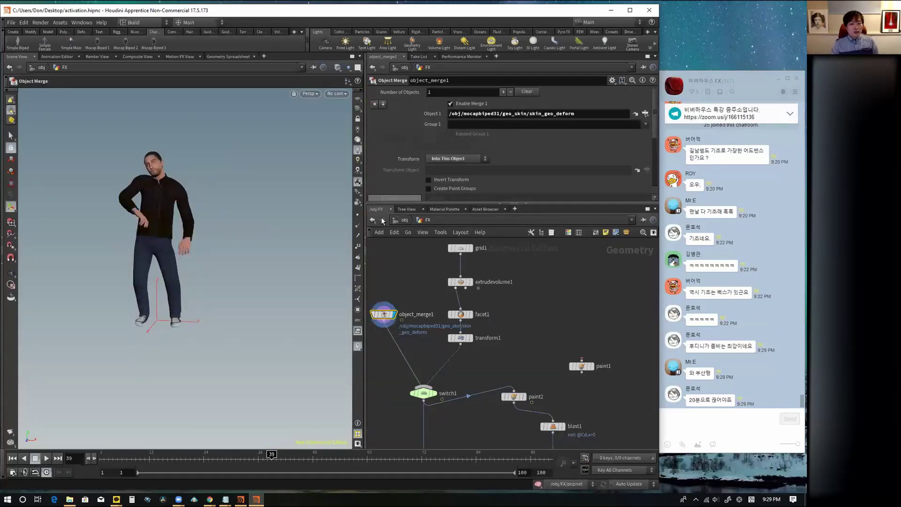
left_click(381, 104)
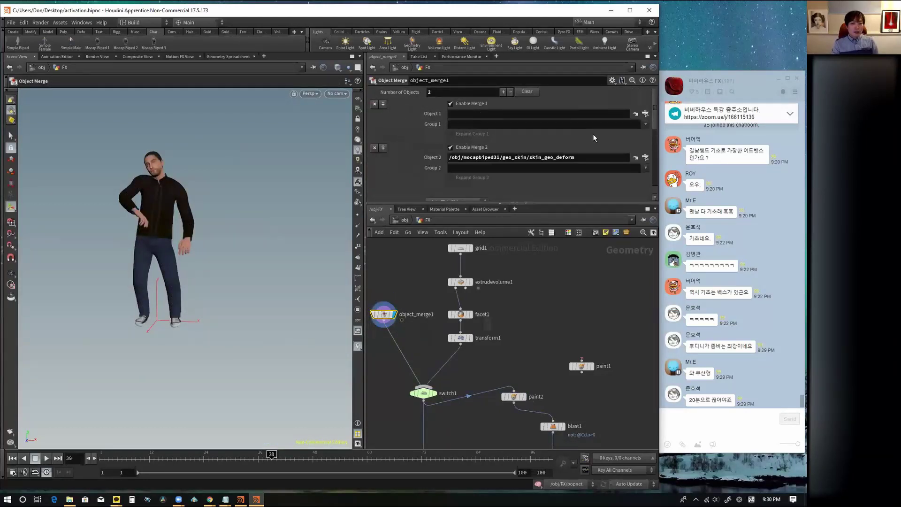
- Set Object 1 to /obj/mocapbiped3/geo_skin/skin_geo_deform, then select the paint2 node
left_click(645, 114)
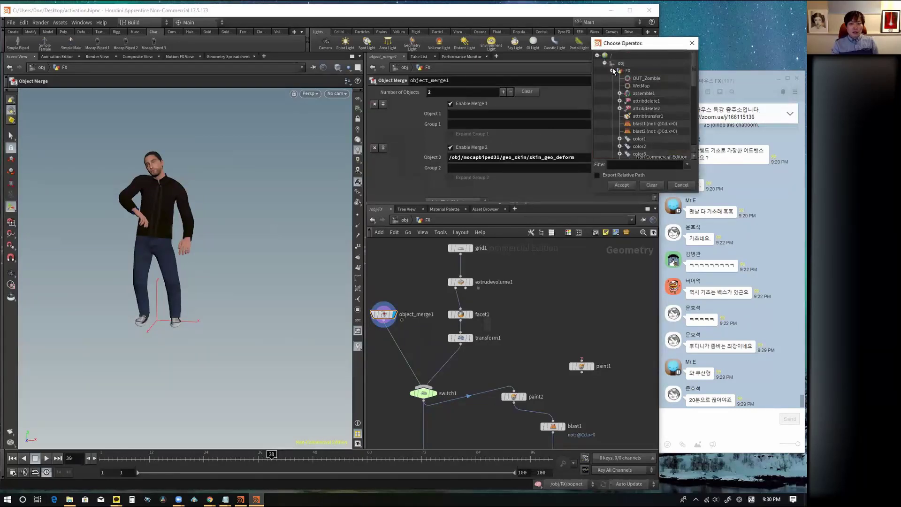
left_click(613, 70)
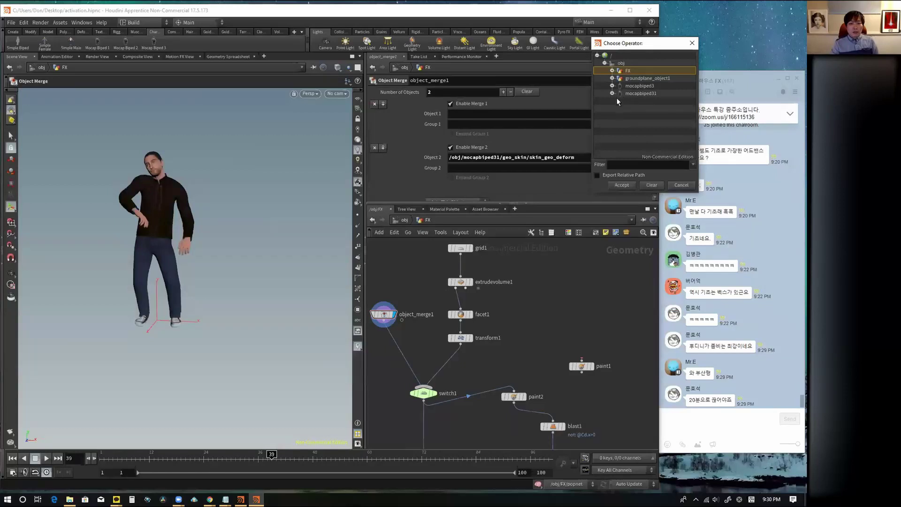
left_click(612, 86)
scroll(620, 98, "down", 3)
scroll(620, 98, "down", 3)
left_click(620, 142)
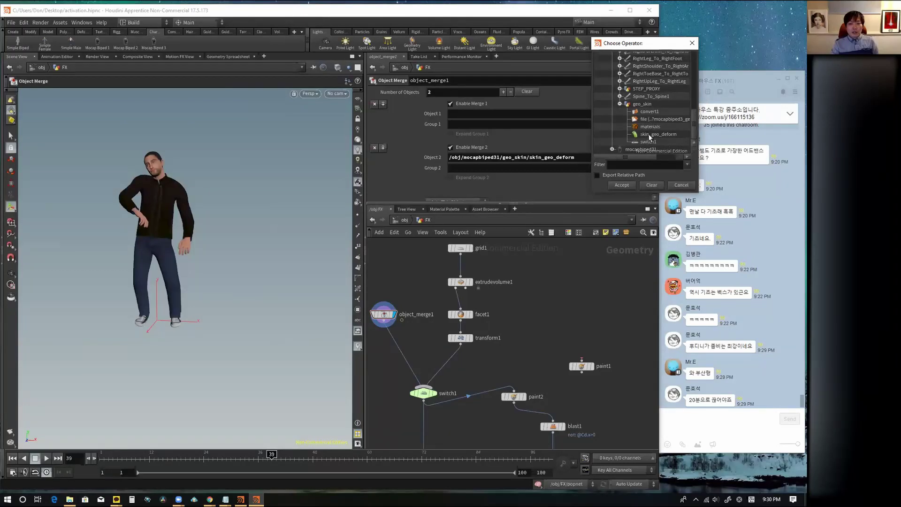
double_click(649, 134)
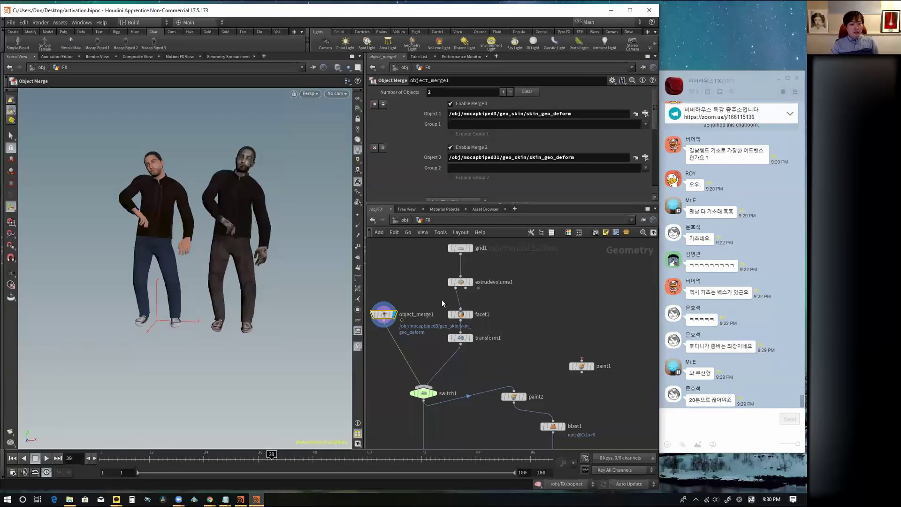
middle_click_drag(487, 362, 471, 289)
left_click(498, 324)
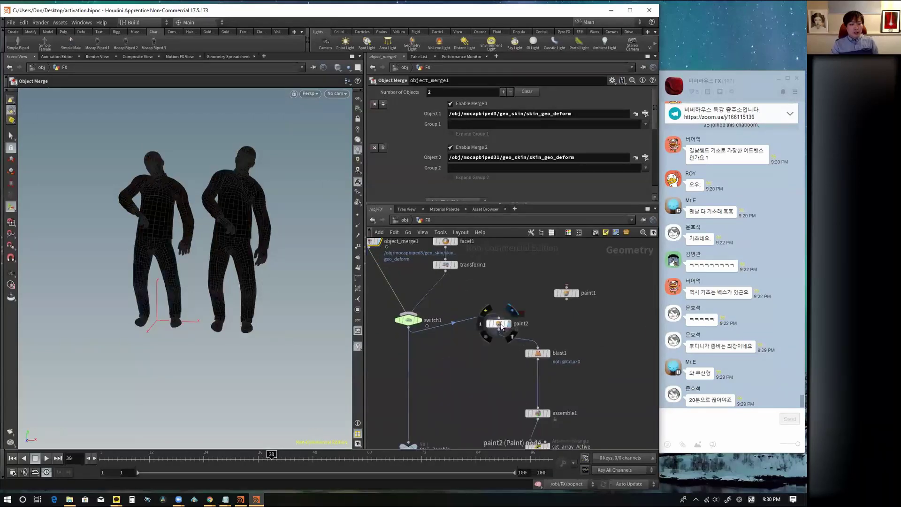
- Set paint2's foreground colour to red (1,0,0) and paint the left zombie's chest
left_click(460, 149)
type("1")
key("Return")
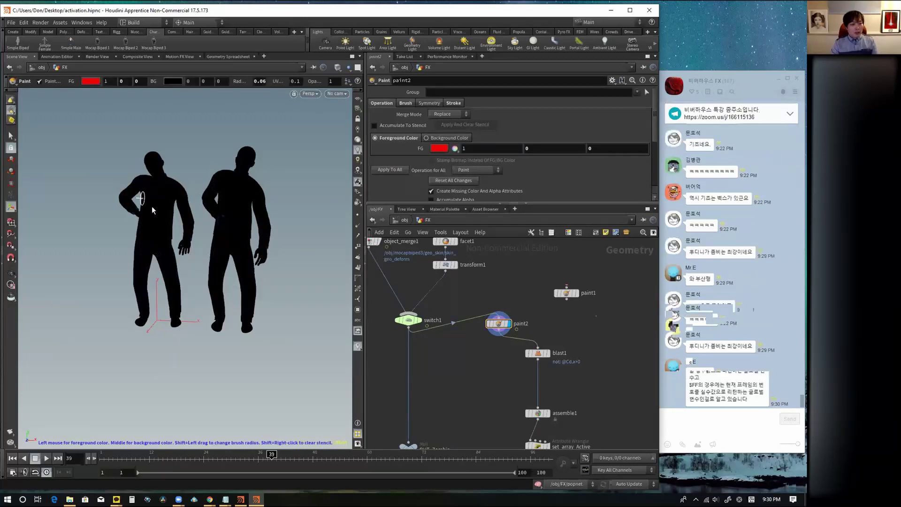
left_click_drag(148, 206, 151, 208)
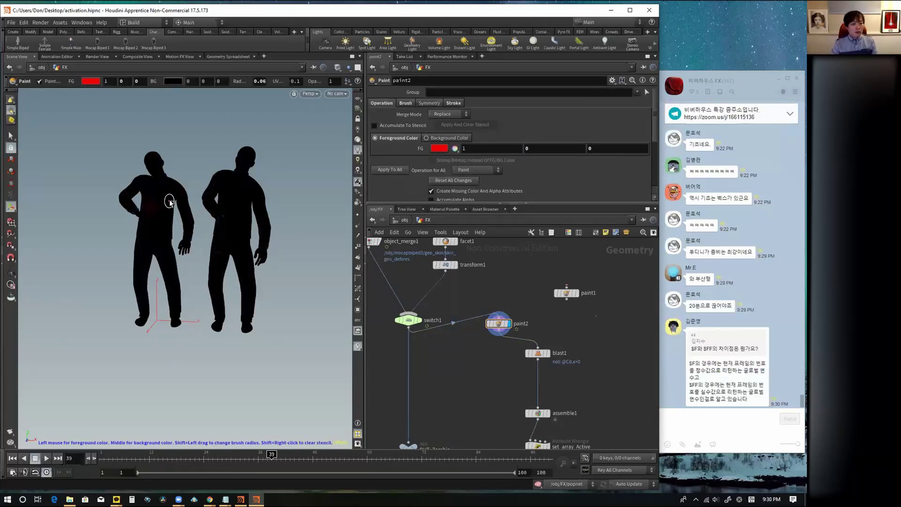
key("Escape")
mouse_move(156, 188)
left_mouse_down()
mouse_move(239, 221)
mouse_move(247, 273)
left_mouse_up()
key("Return")
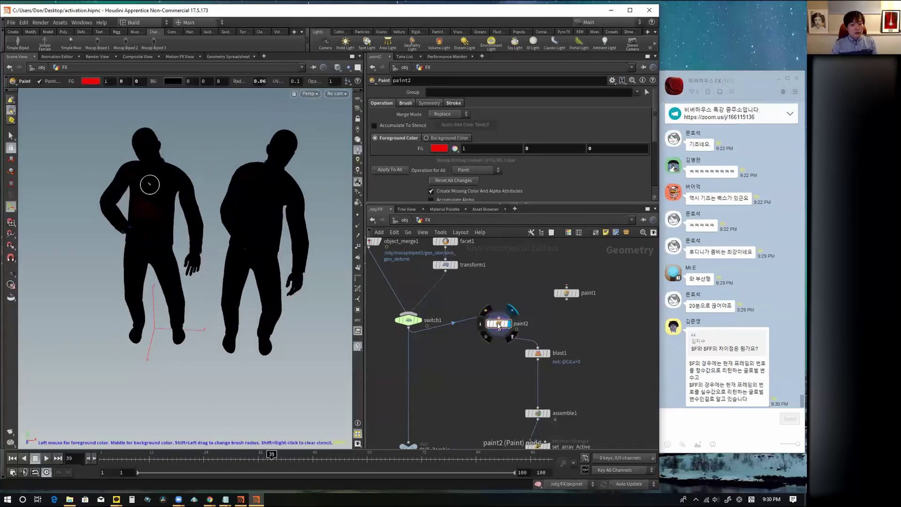
left_click_drag(137, 206, 244, 211)
key("Escape")
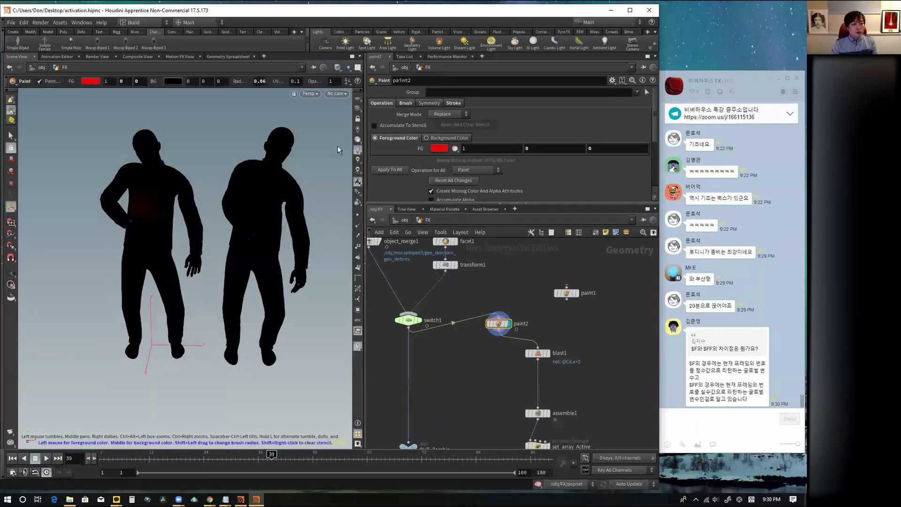
left_click(358, 179)
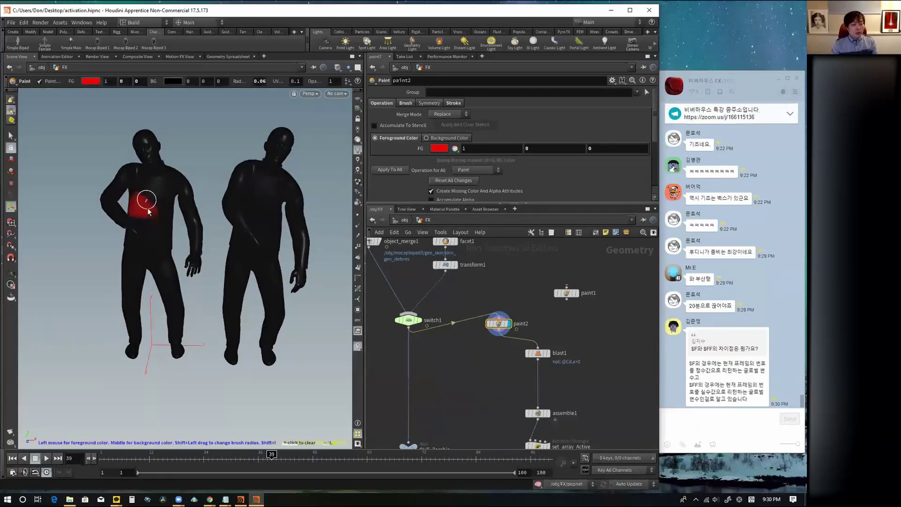
- Paint red spots on the left zombie's hip, knee and calf, and the right one's chest, face, thigh and waist
left_click_drag(169, 168, 159, 177)
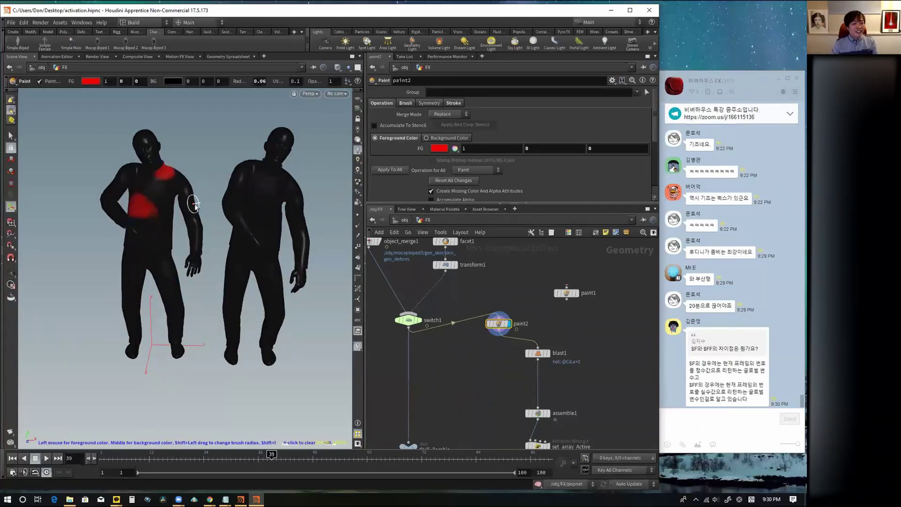
left_click(268, 203)
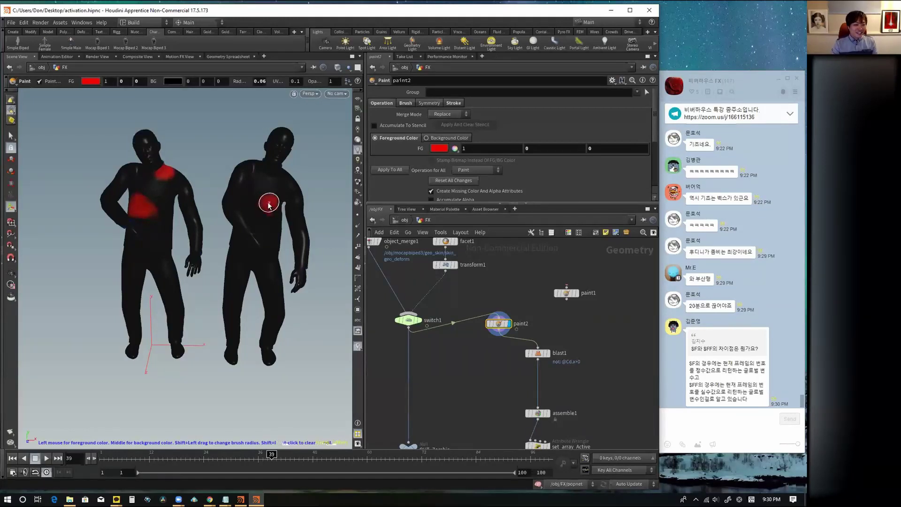
left_click(154, 258)
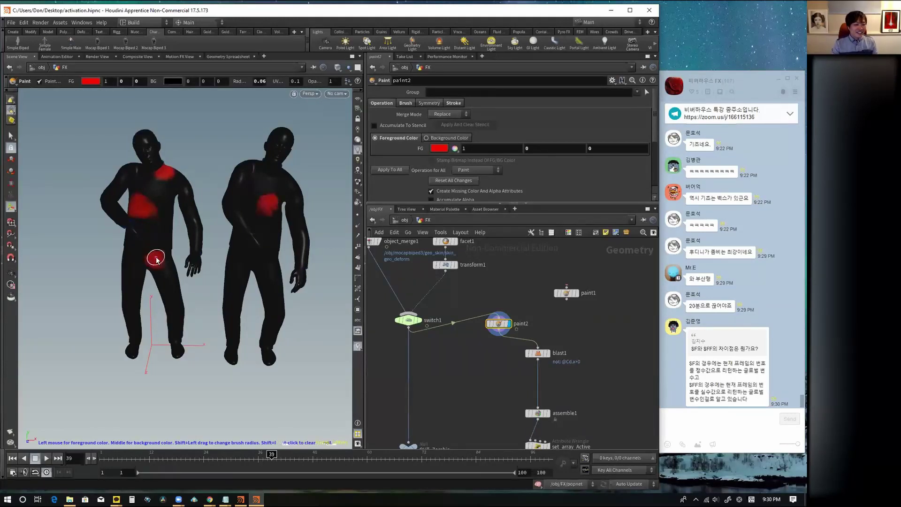
left_click(175, 309)
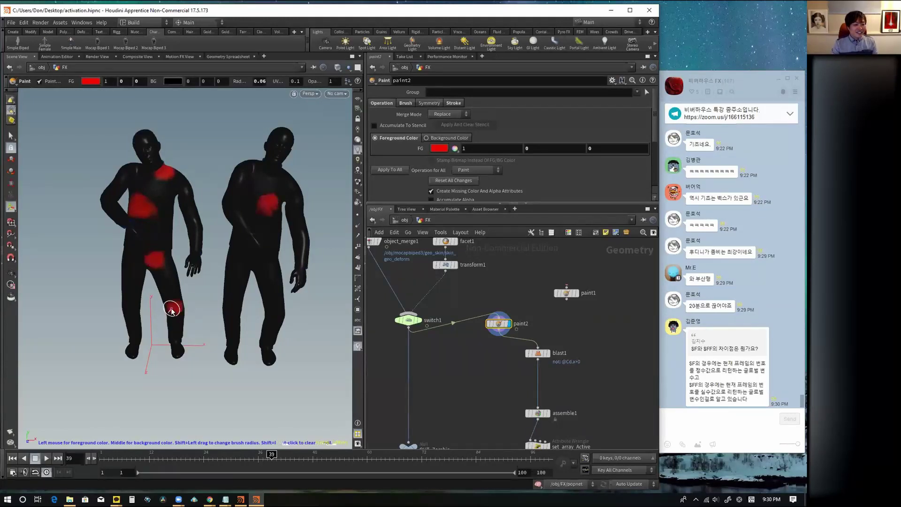
left_click(125, 305)
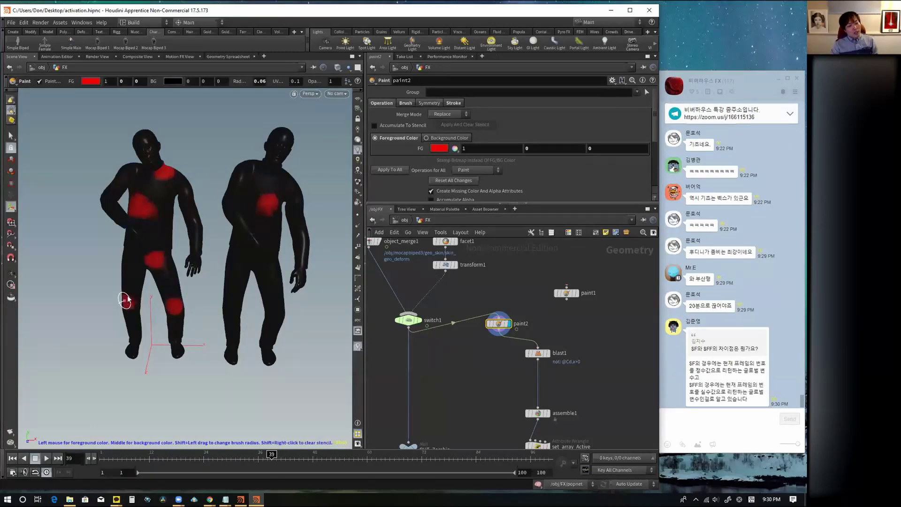
left_click(280, 149)
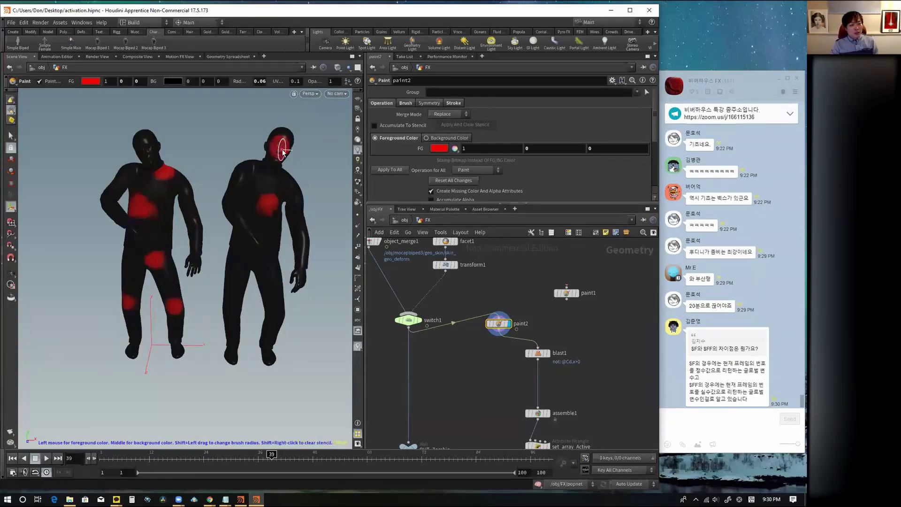
left_click(272, 275)
left_click(232, 256)
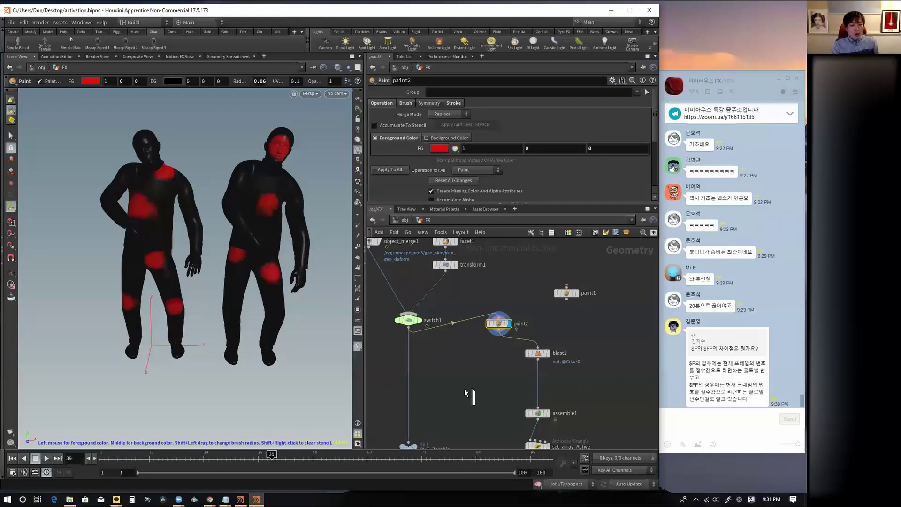
- Display blast1's red painted patches and inspect its point and group info
middle_click_drag(491, 393, 430, 354)
left_click(487, 314)
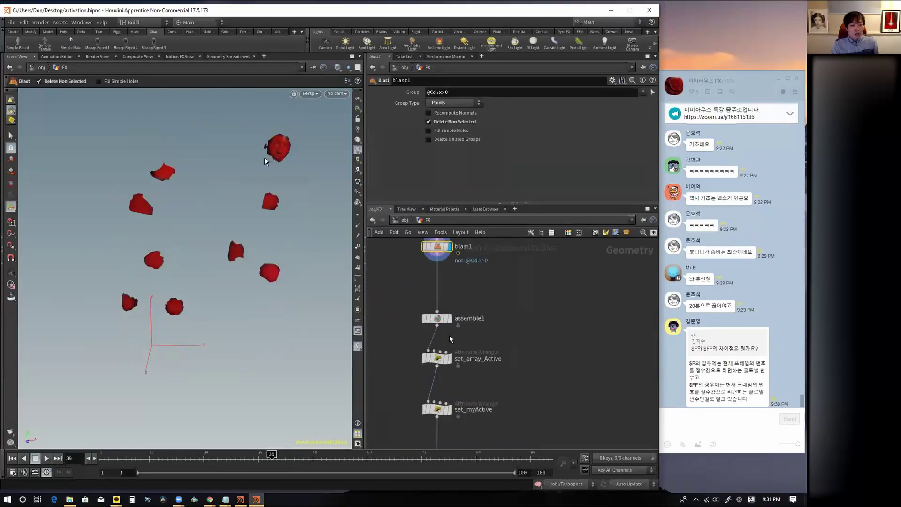
left_click(432, 313)
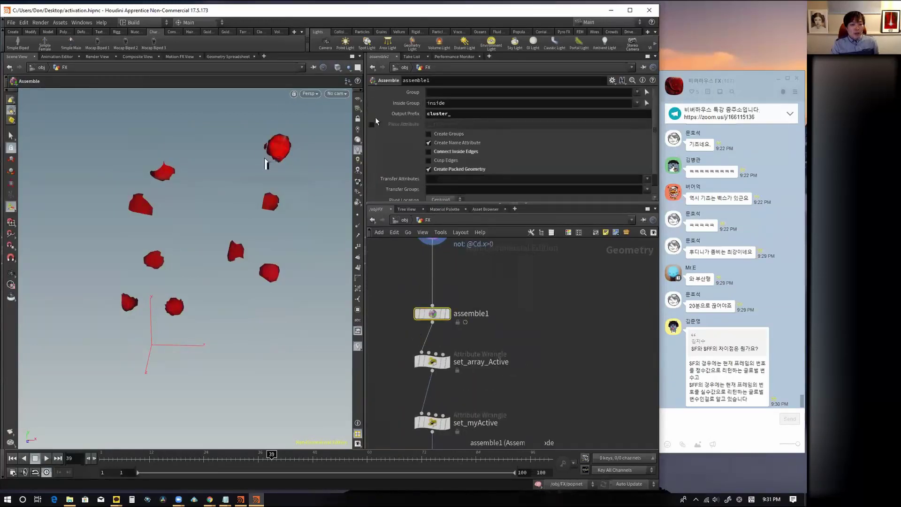
middle_click_drag(477, 288, 508, 328)
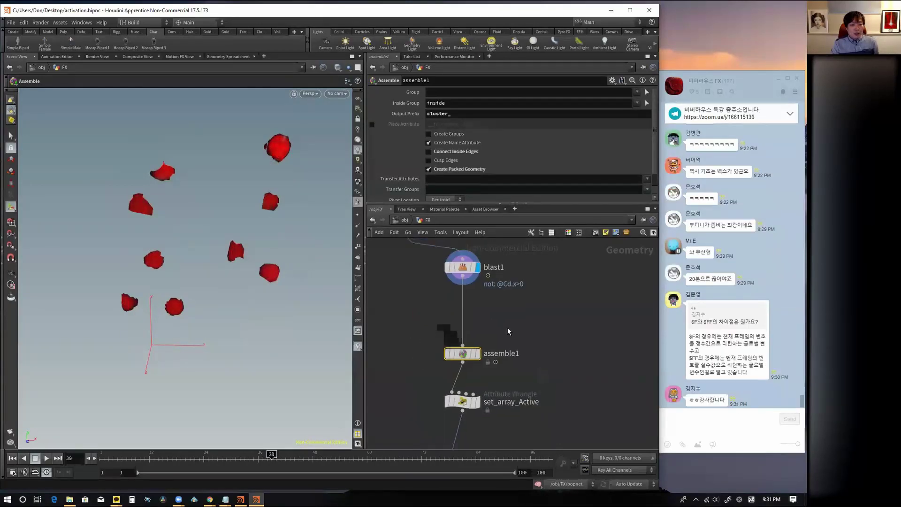
middle_click(463, 283)
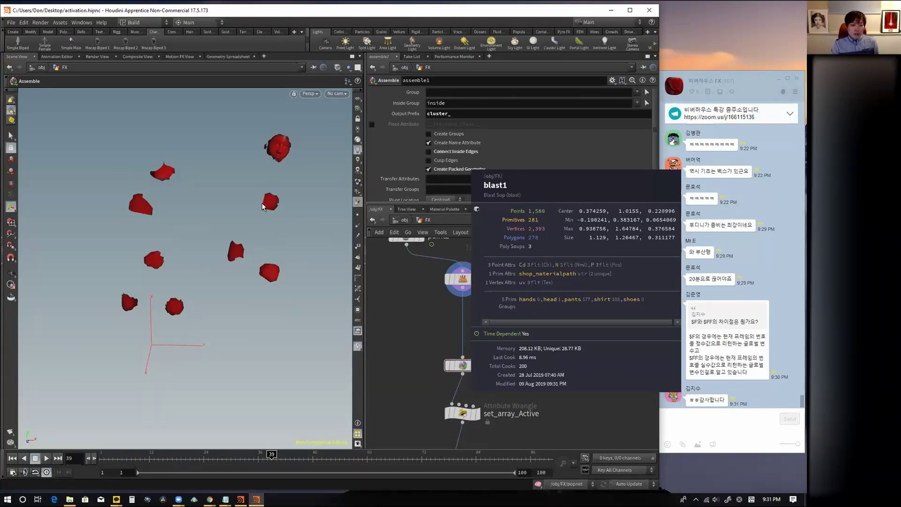
left_click(358, 215)
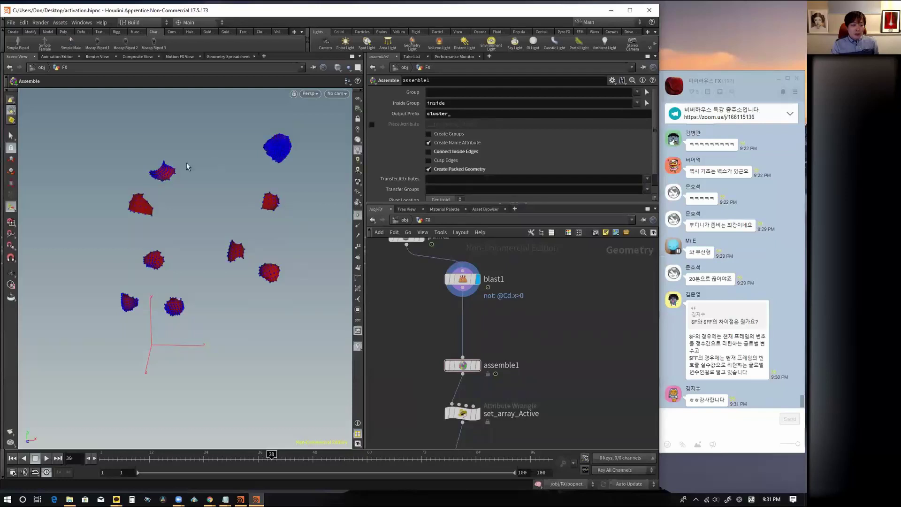
left_click(357, 215)
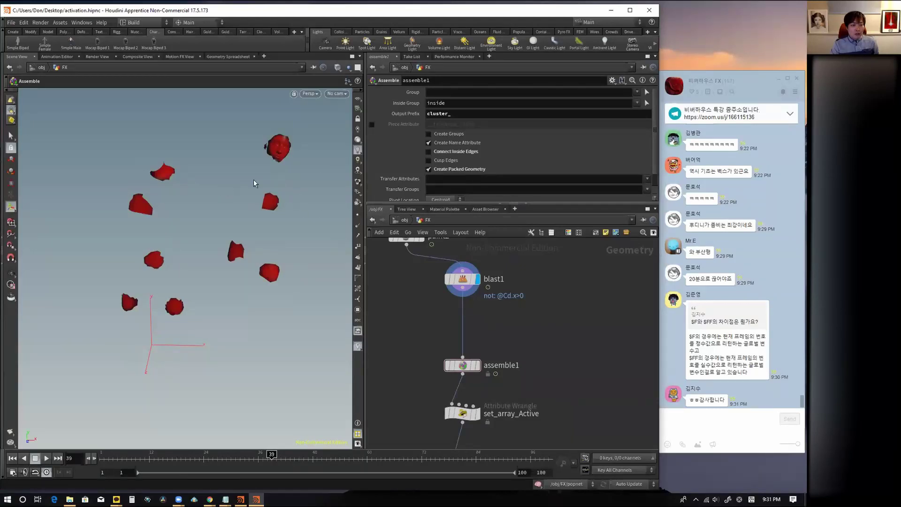
- Display assemble1's 8 packed pieces, compare its info with blast1, and pan to set_array_Active
middle_click_drag(461, 344, 441, 313)
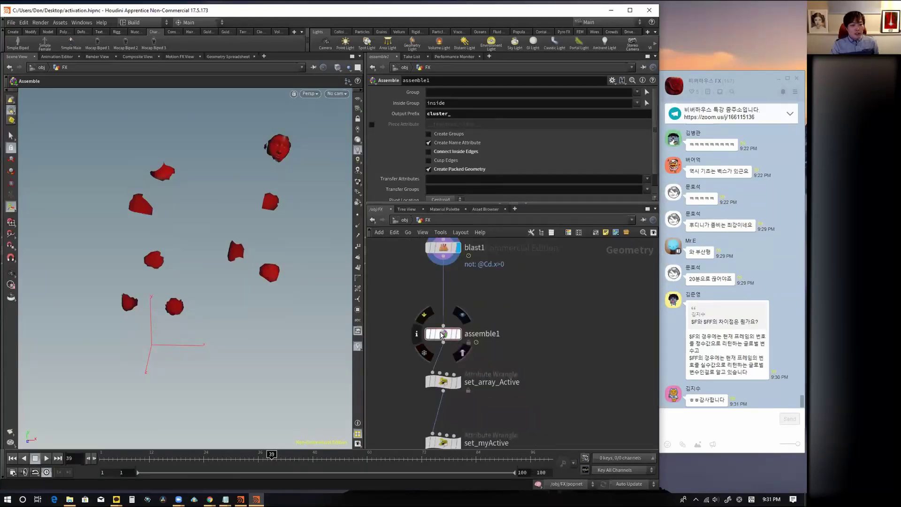
scroll(467, 297, "up", 2)
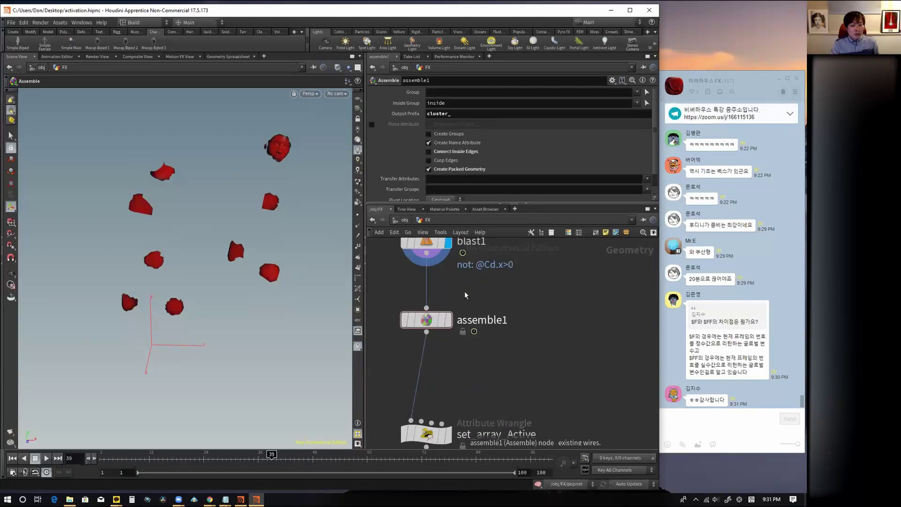
scroll(458, 333, "up", 2)
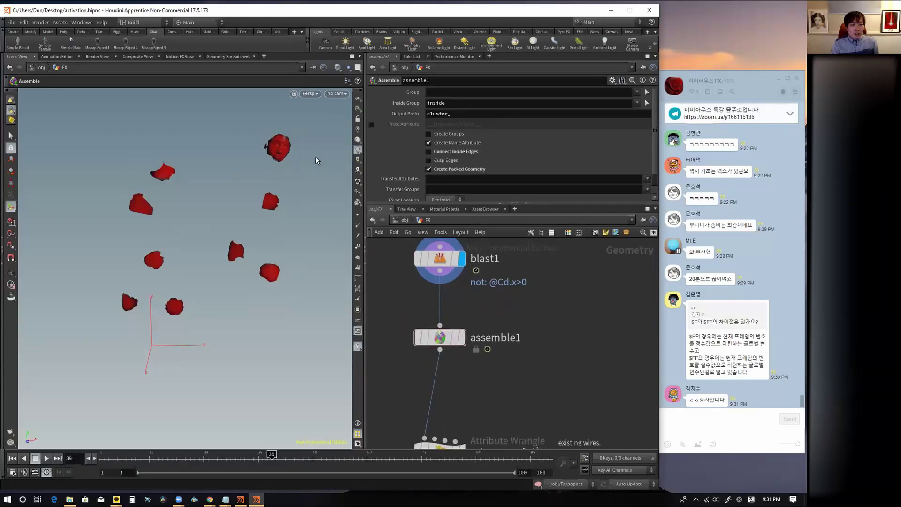
left_click(358, 215)
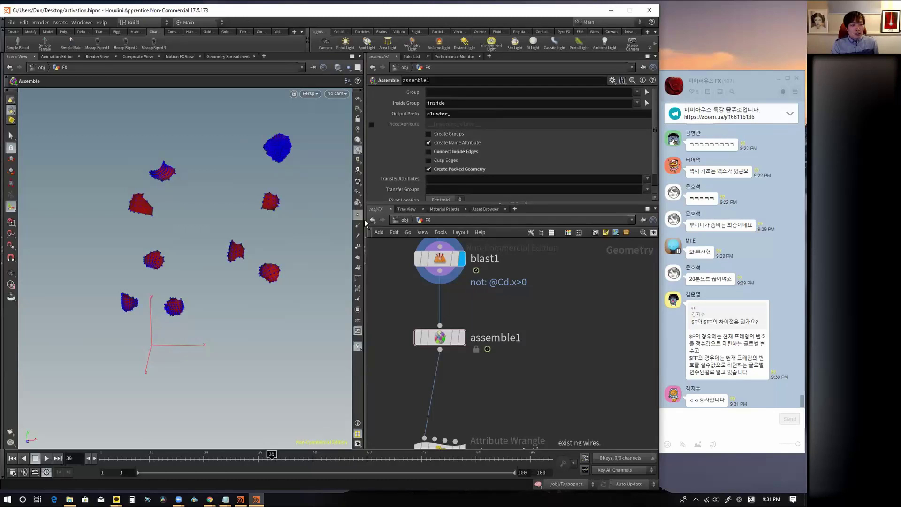
left_click(461, 337)
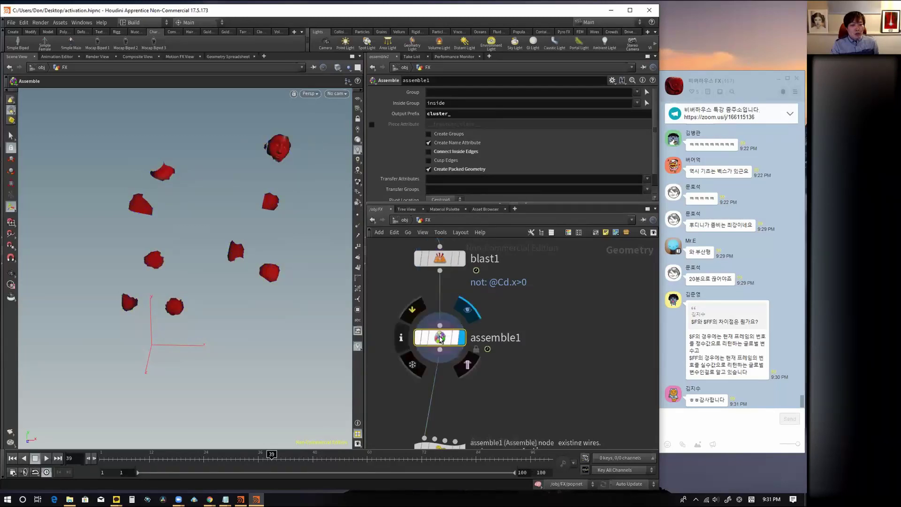
middle_click(443, 339)
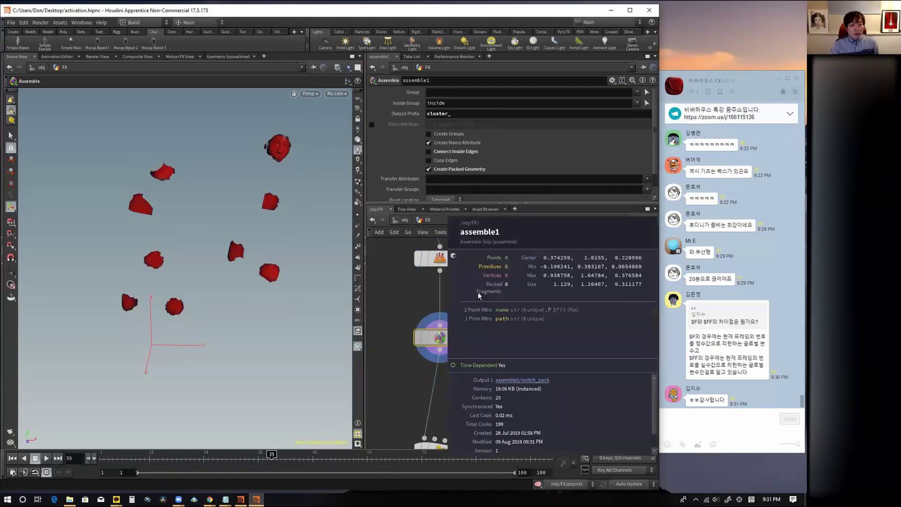
middle_click(444, 258)
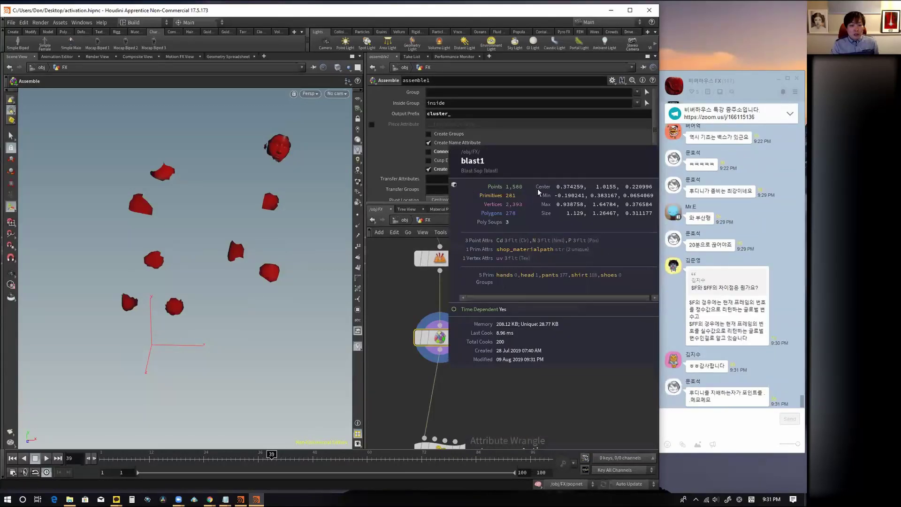
middle_click(441, 338)
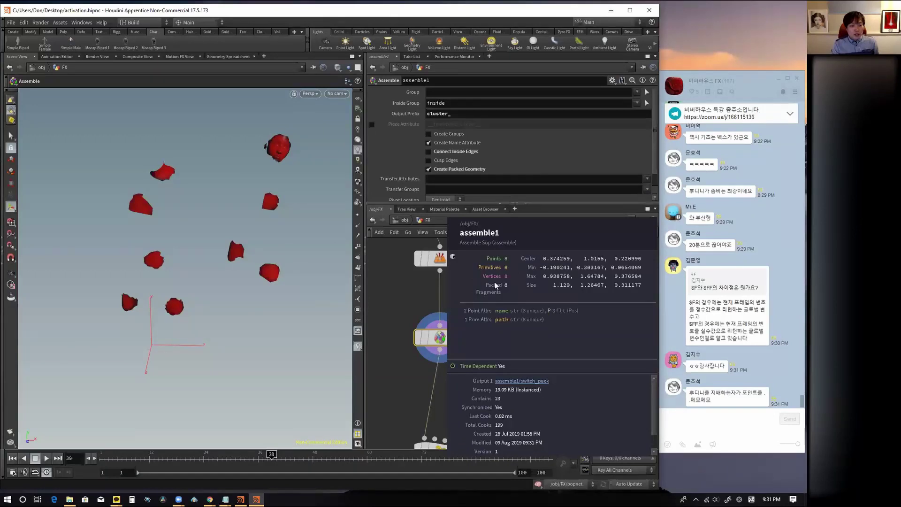
mouse_move(439, 338)
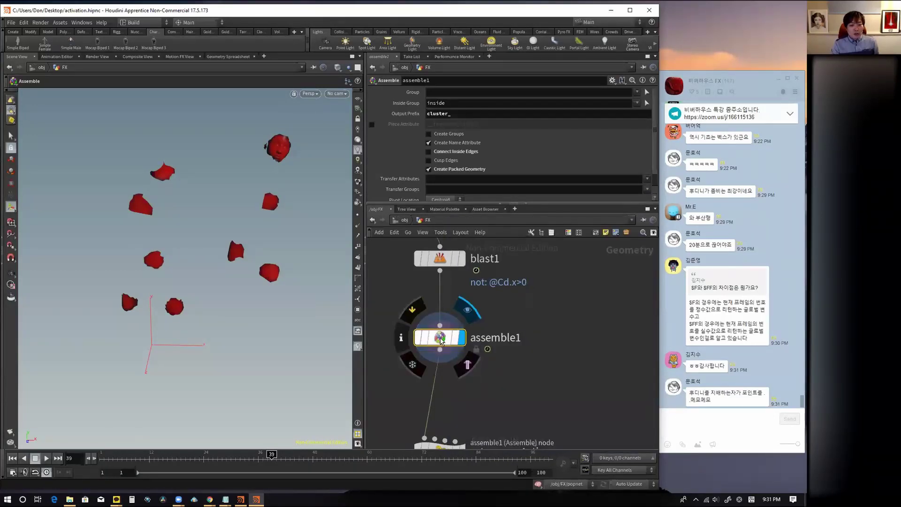
mouse_move(589, 358)
middle_mouse_down()
mouse_move(524, 334)
mouse_move(517, 312)
middle_mouse_up()
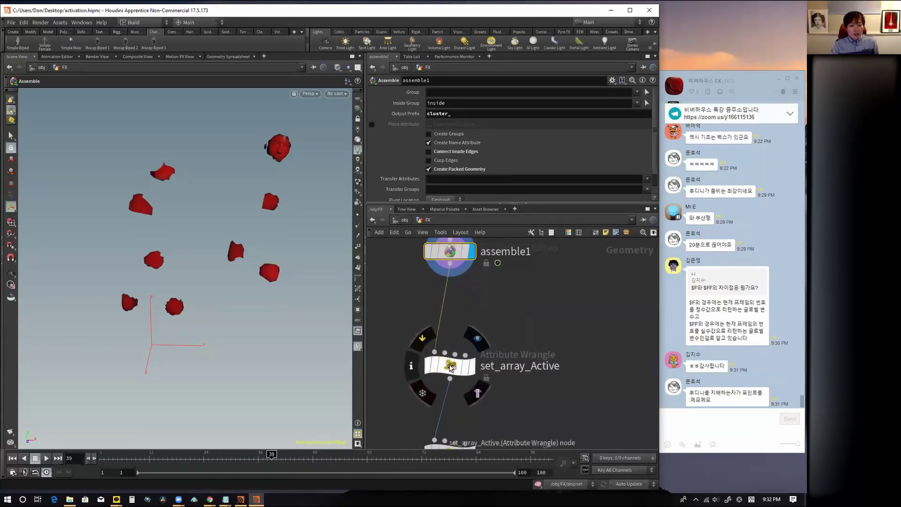
- Review set_array_Active's code and verify the Active column [12, 36, 50, 70] in the Geometry Spreadsheet
left_click(449, 330)
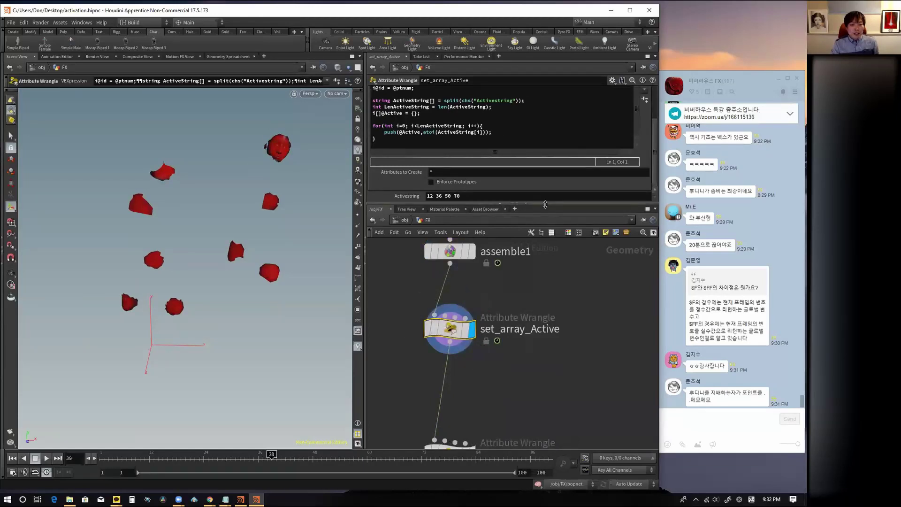
left_click_drag(516, 204, 516, 261)
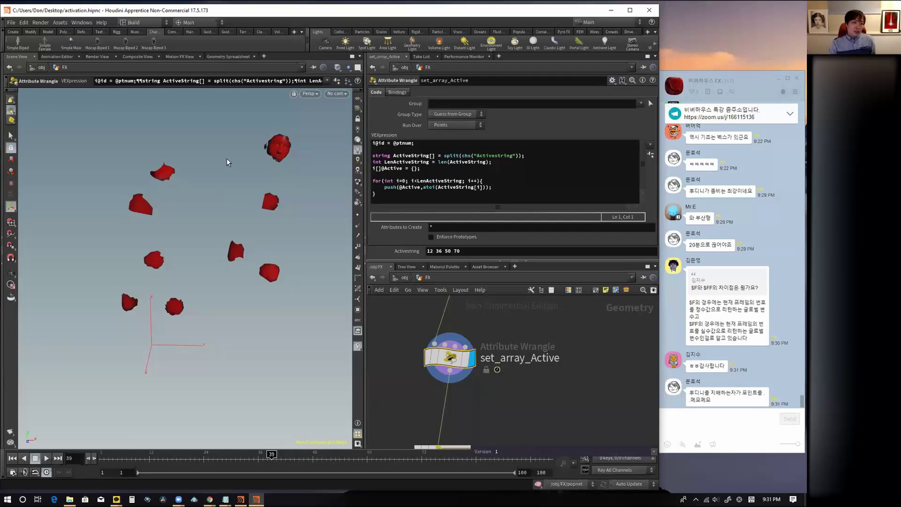
left_click(216, 57)
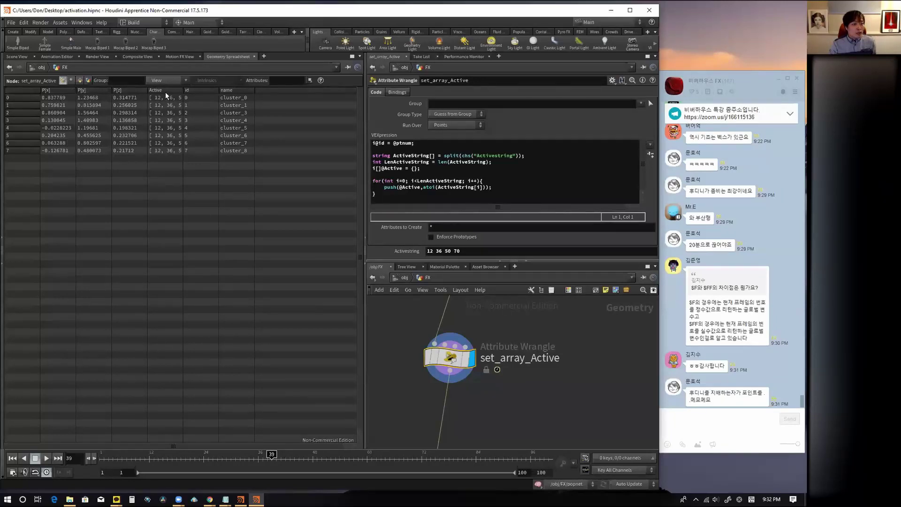
left_click_drag(181, 91, 237, 91)
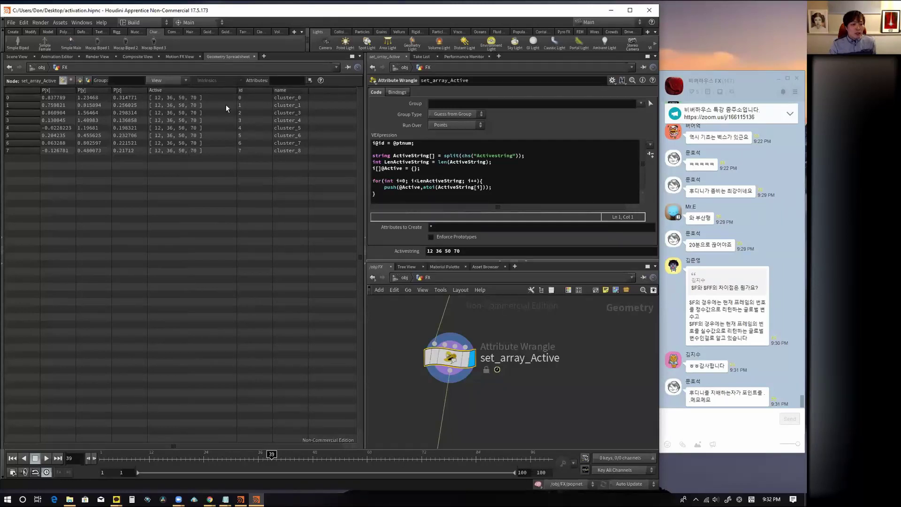
left_click_drag(230, 90, 219, 91)
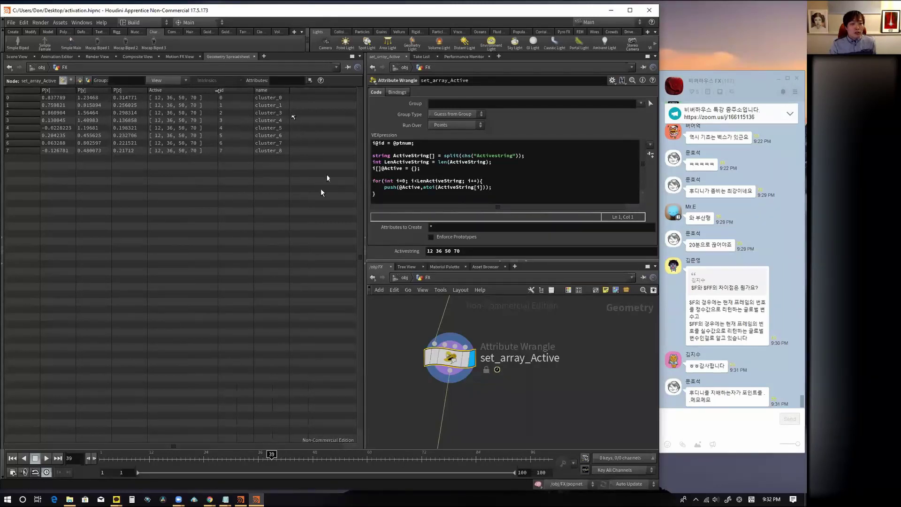
left_click(17, 56)
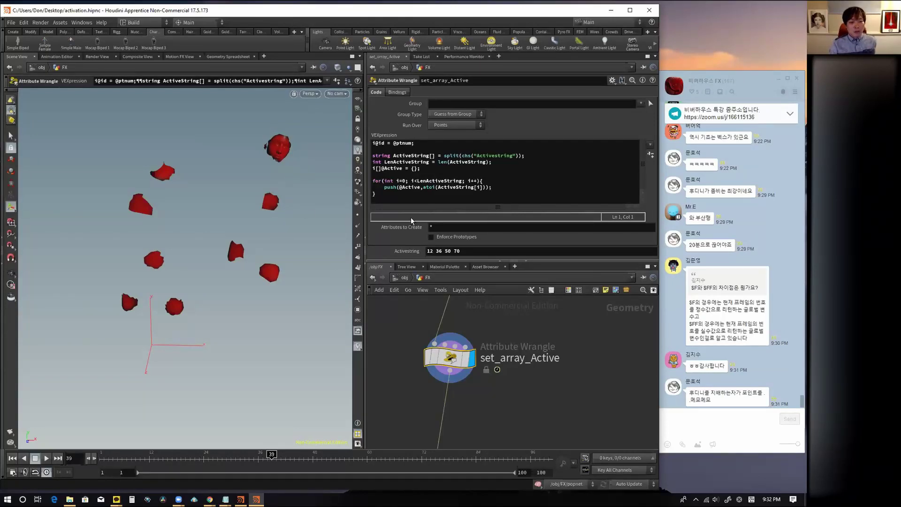
left_click(403, 256)
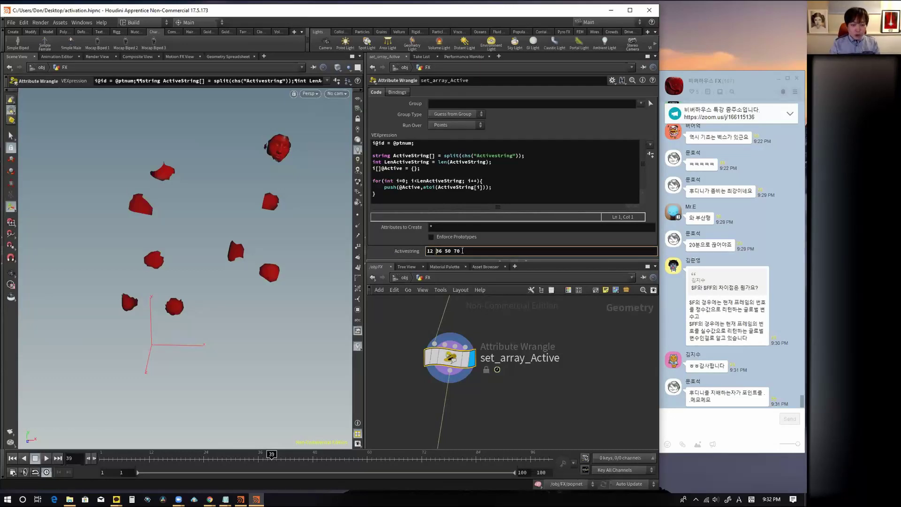
type("20")
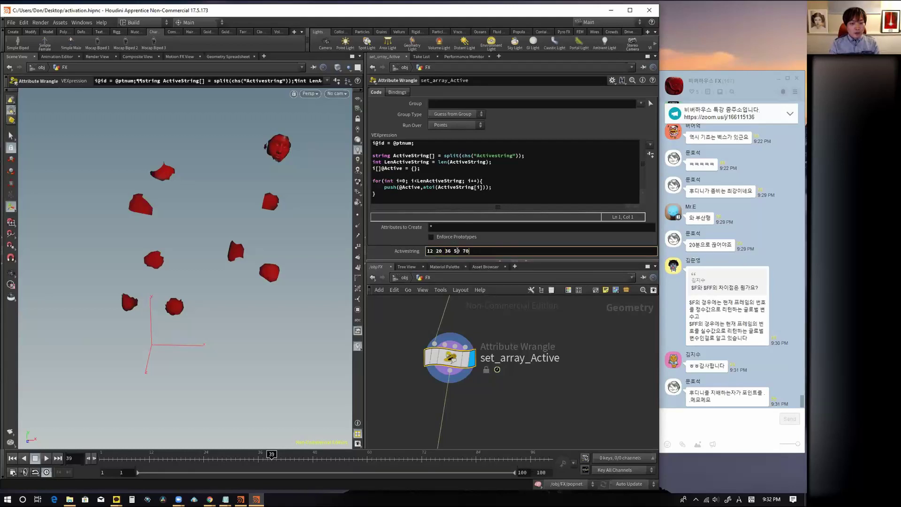
left_click(456, 251)
key("BackSpace")
type("45")
left_click(474, 252)
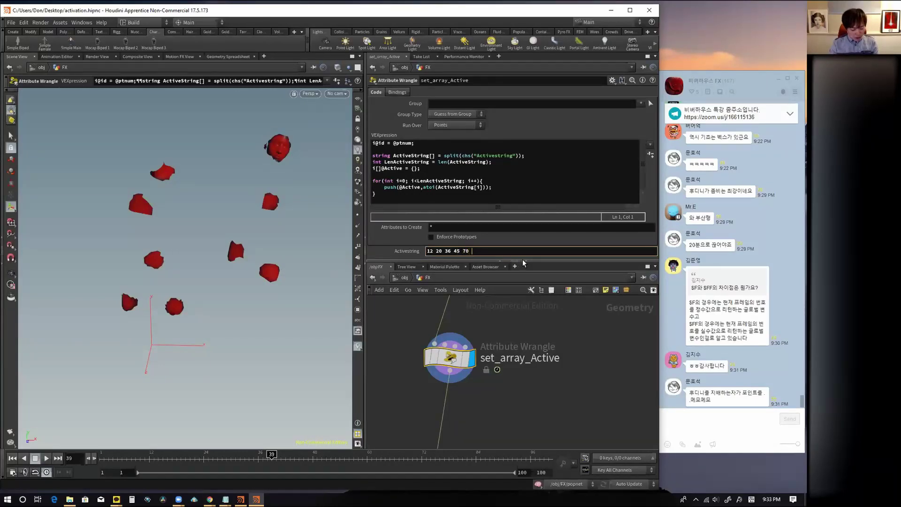
type("80 ")
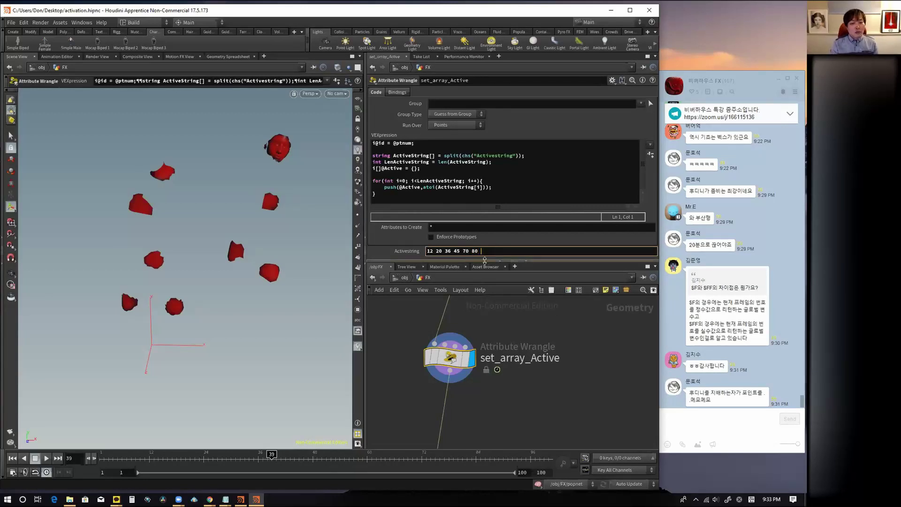
type("90")
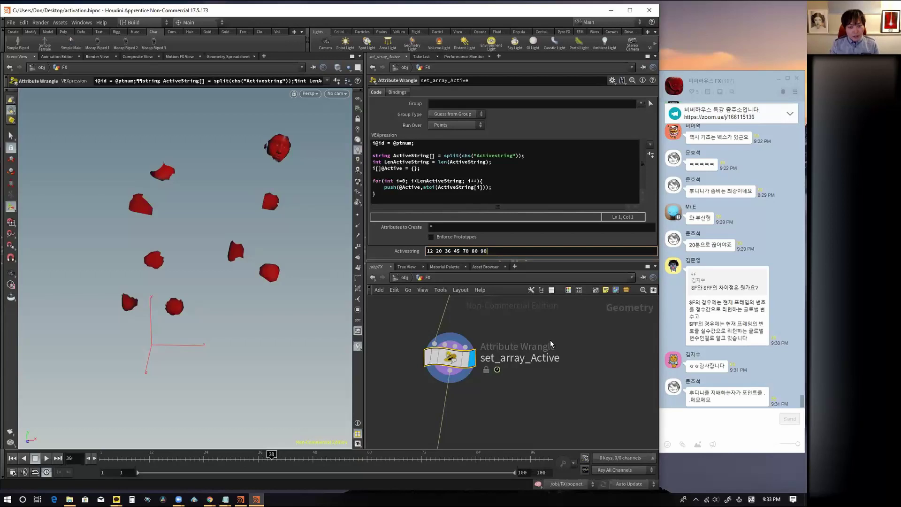
key("Return")
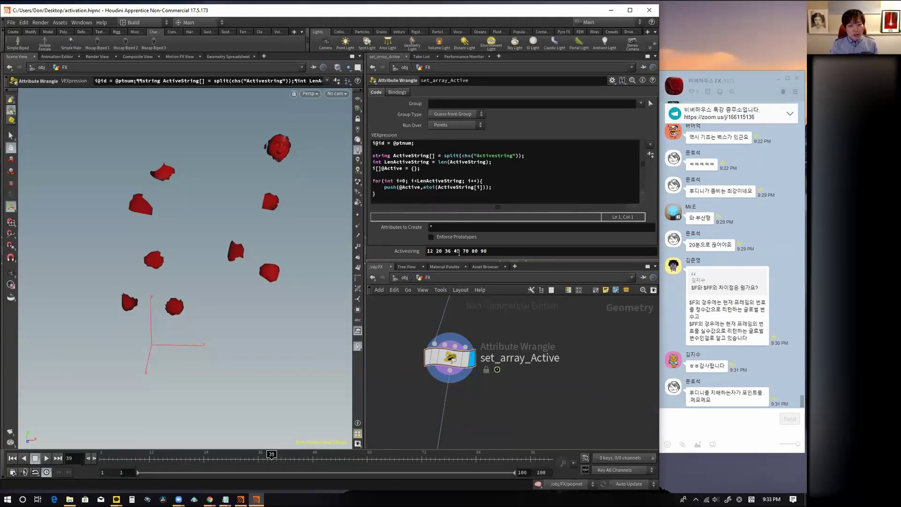
left_click(501, 252)
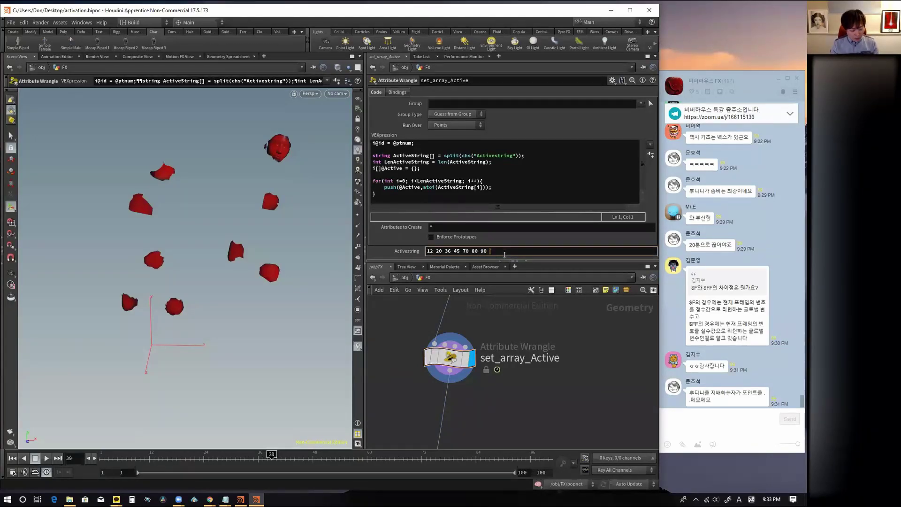
type("91")
type("95")
key("Return")
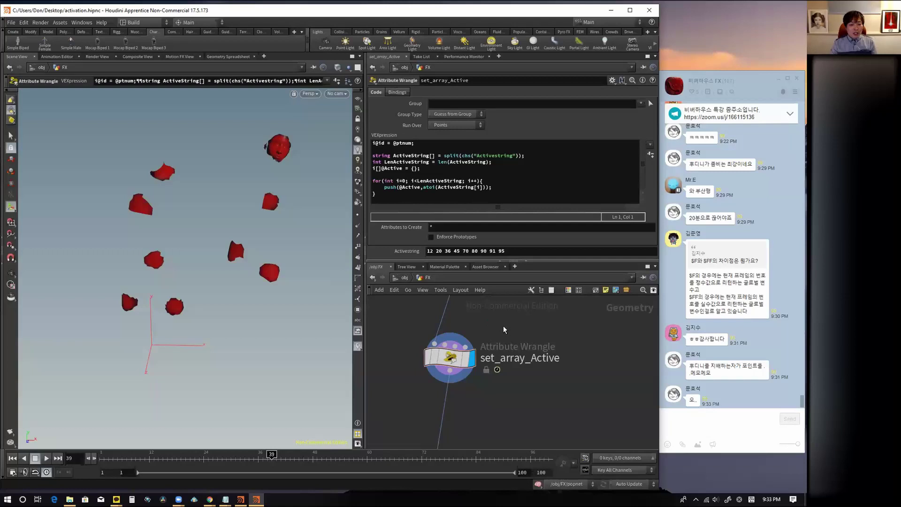
- Select set_myActive, enlarge its code view, and open the Python expression on its index parameter
scroll(503, 324, "down", 3)
middle_click_drag(552, 401, 544, 369)
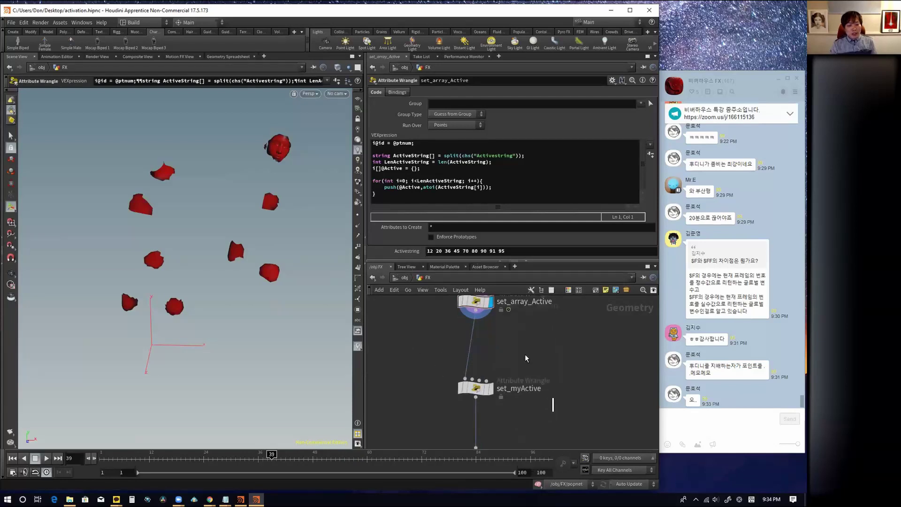
scroll(531, 373, "down", 1)
left_click(474, 409)
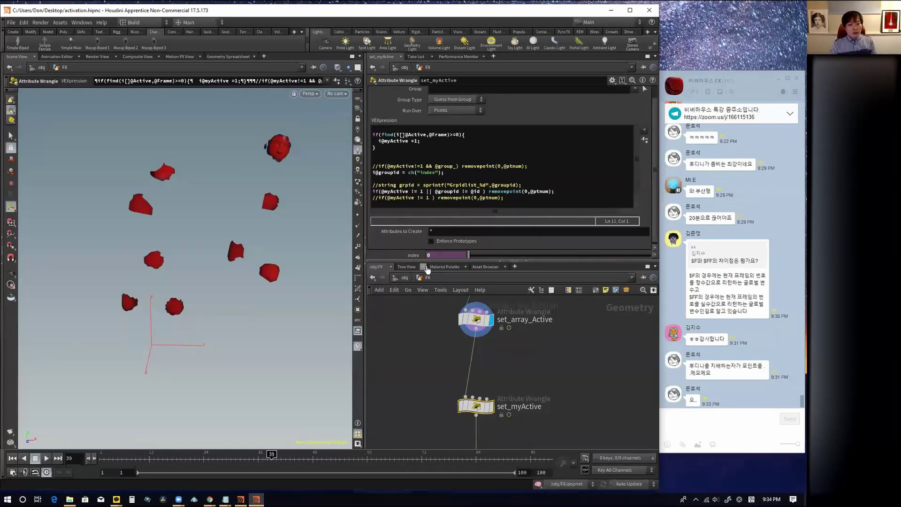
left_click_drag(428, 261, 430, 284)
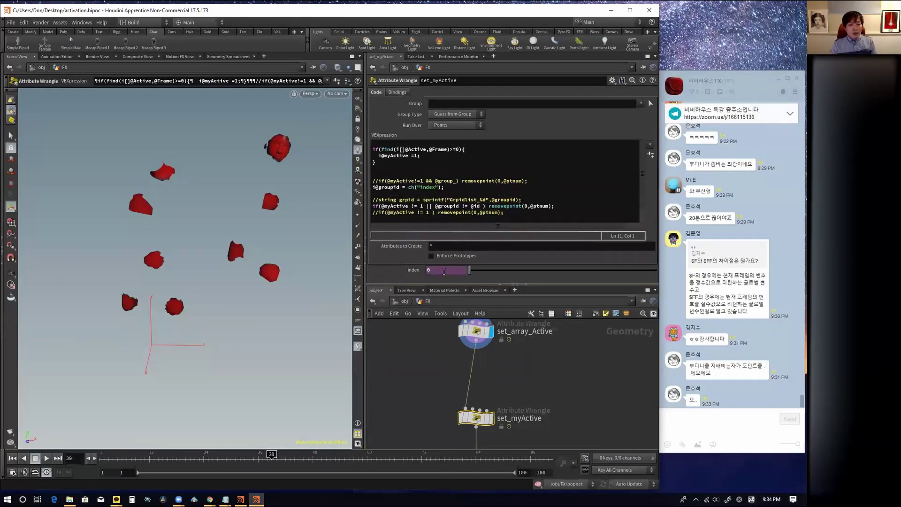
right_click(443, 270)
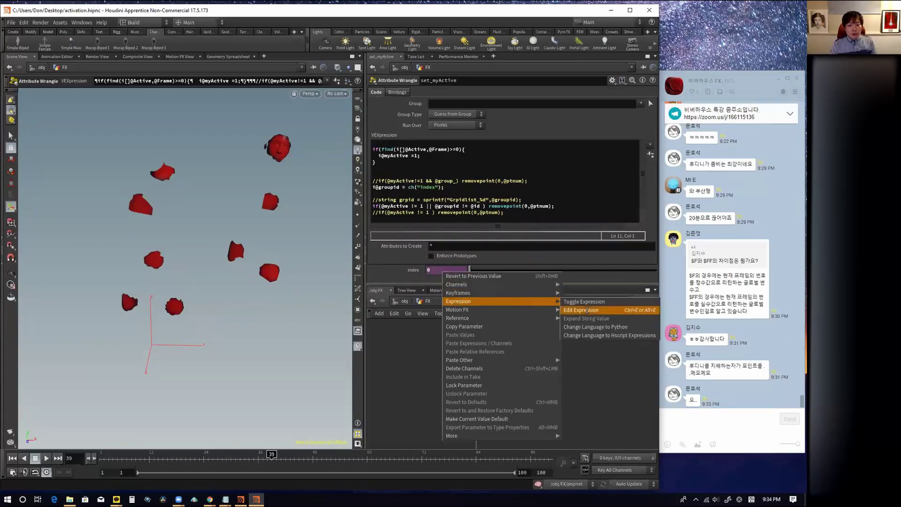
left_click(581, 310)
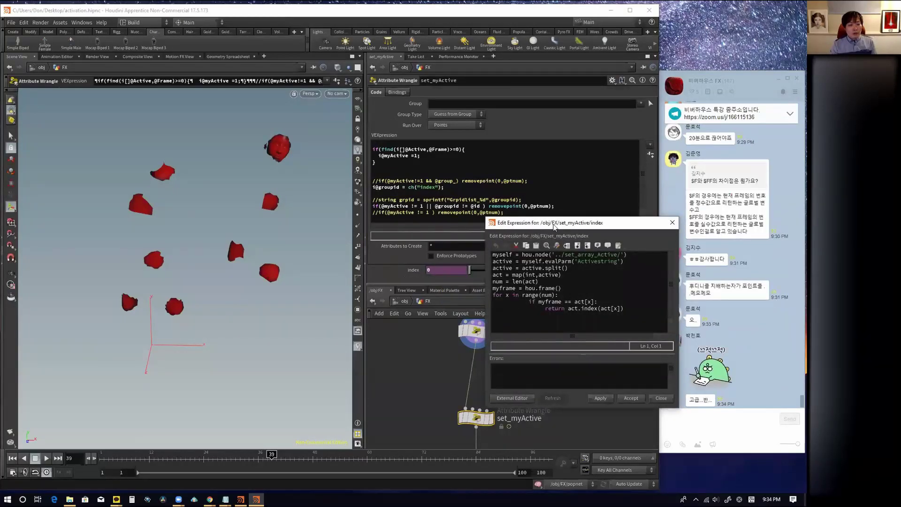
- Drag the index expression editor to the upper left over the viewport
left_click_drag(554, 227, 207, 123)
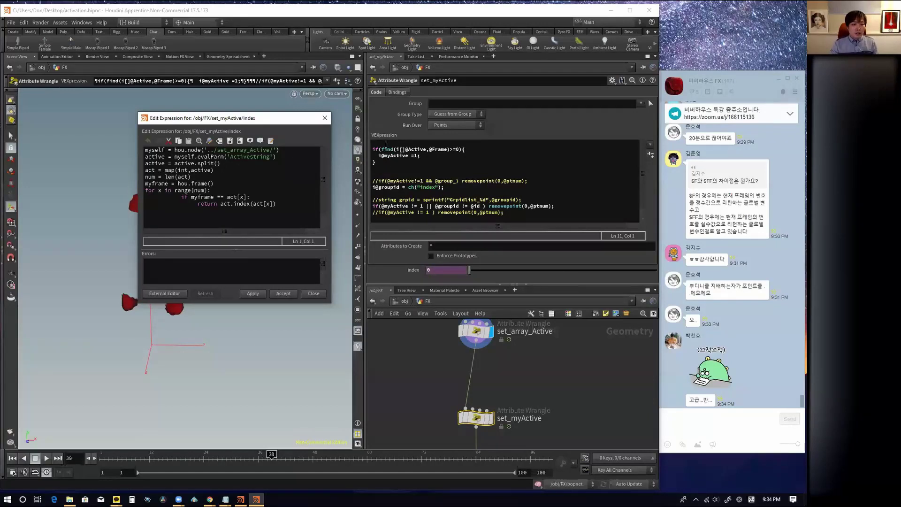
- Add a test line string text = "2"; at the top of set_myActive's VEX code
middle_click_drag(557, 364, 549, 407)
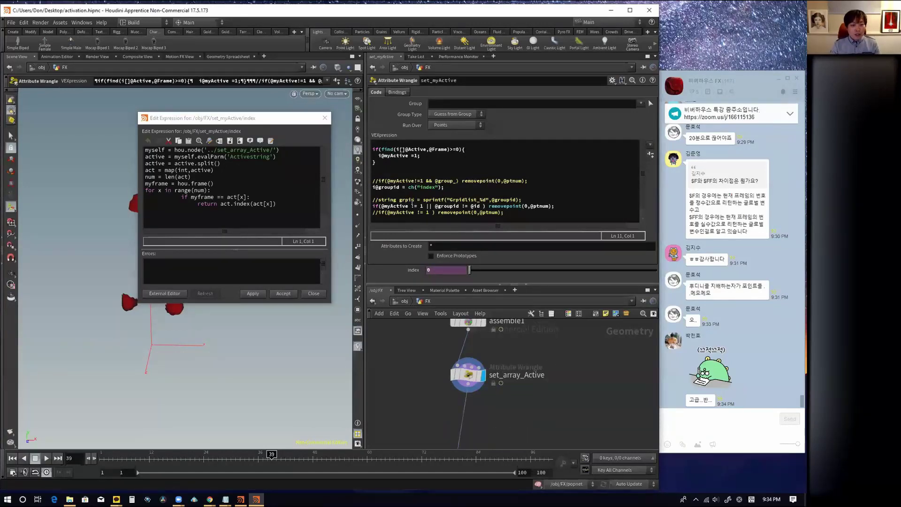
left_click(390, 146)
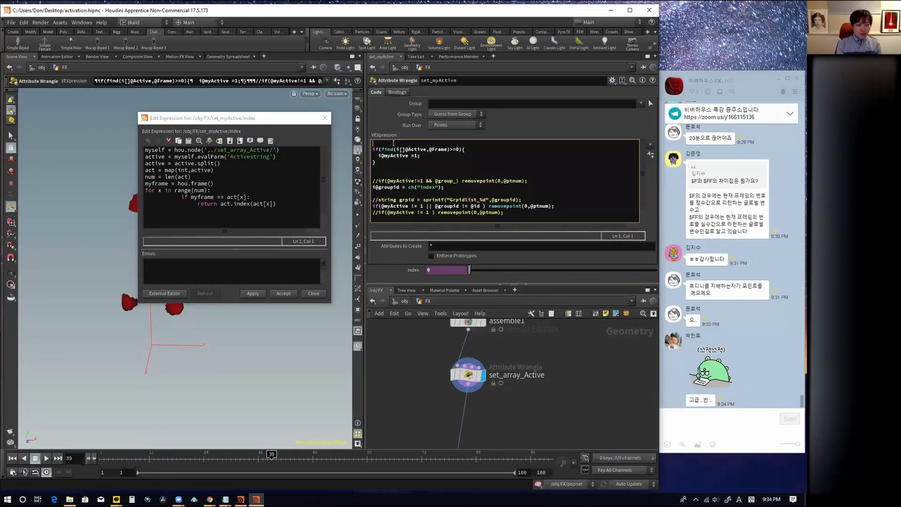
key("Return")
left_click(393, 143)
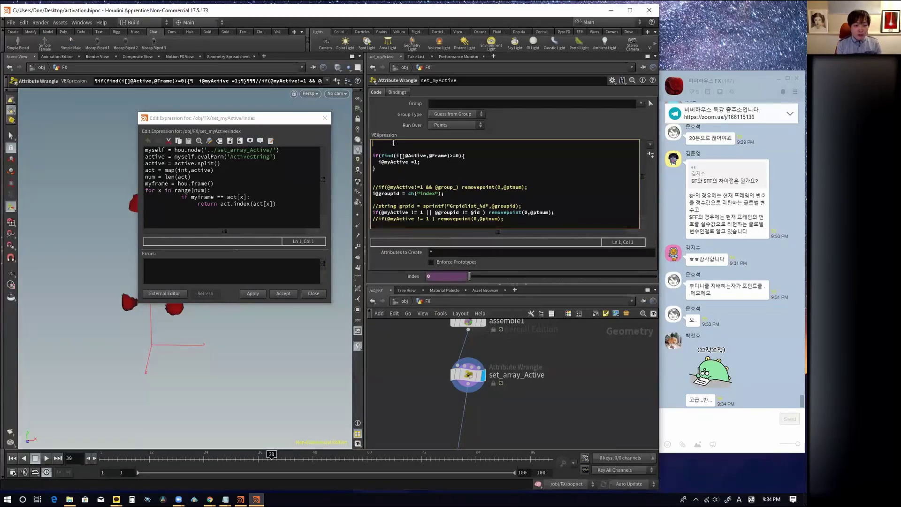
type("string ")
type("test")
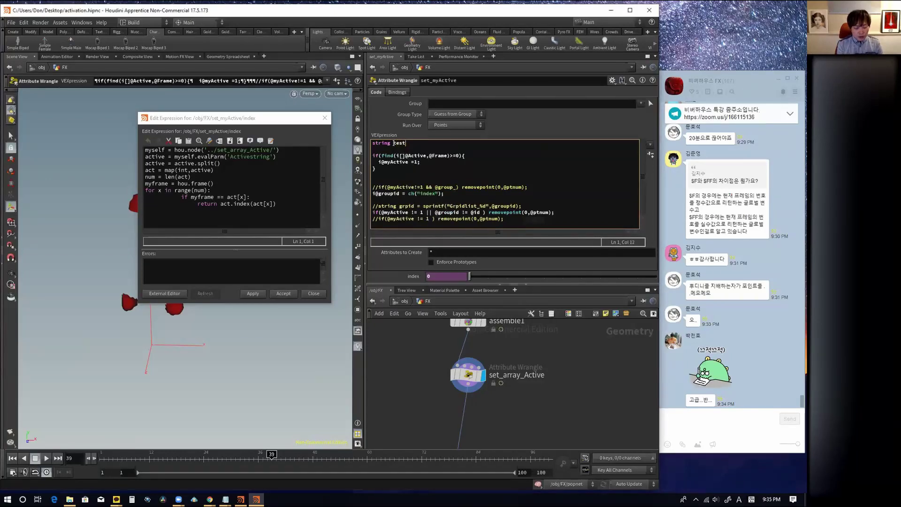
key("BackSpace")
key("BackSpace")
type("xt = ")
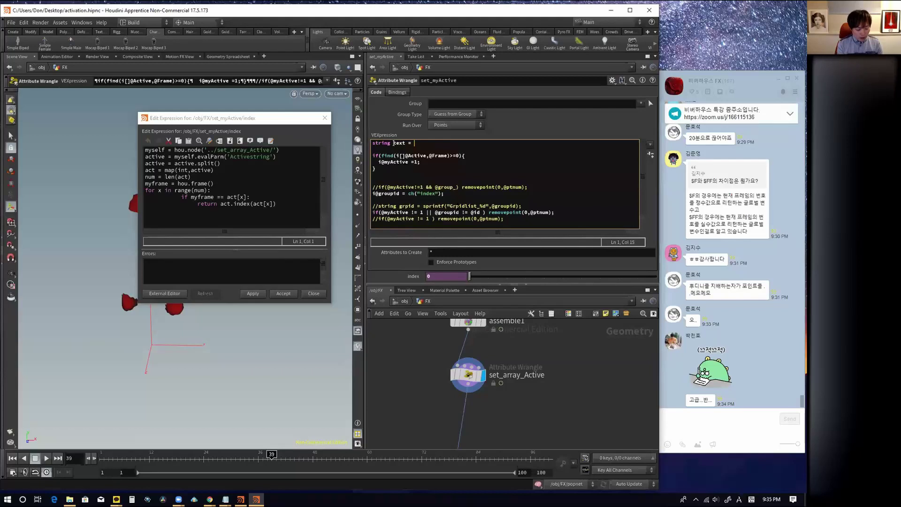
type("2;")
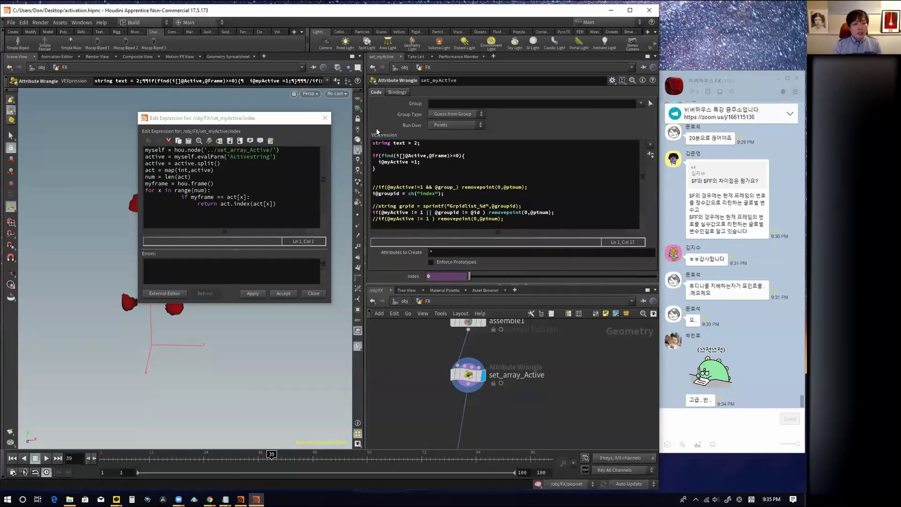
left_click(413, 142)
type("\"2\"")
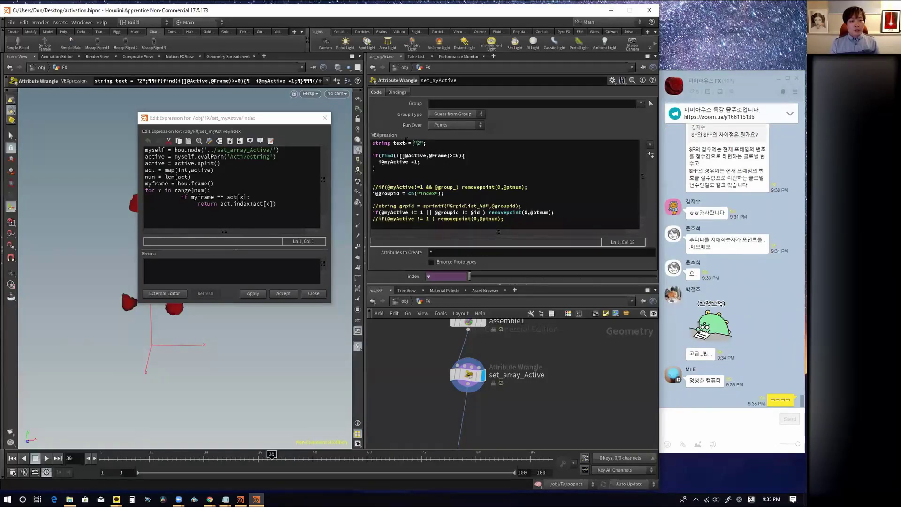
- Delete the string text = "2"; line from the VEX code again
left_click(430, 146)
key("shift+Home")
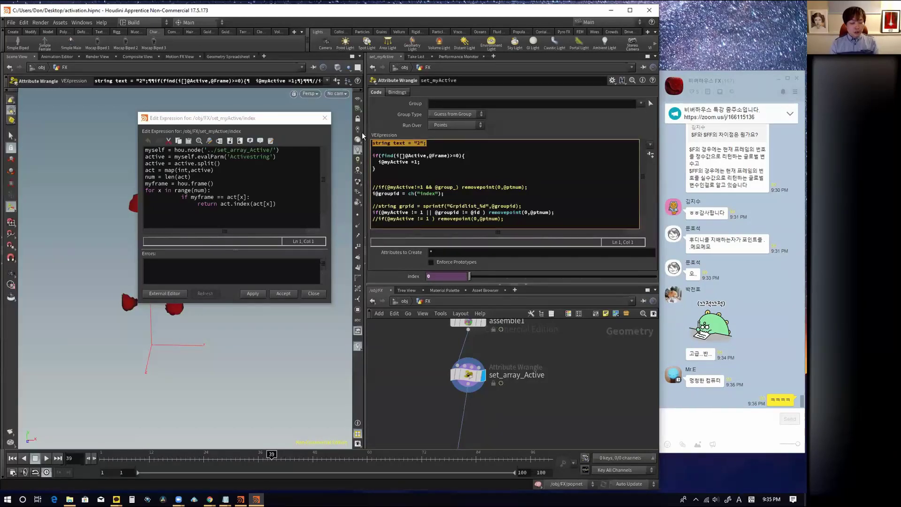
key("BackSpace")
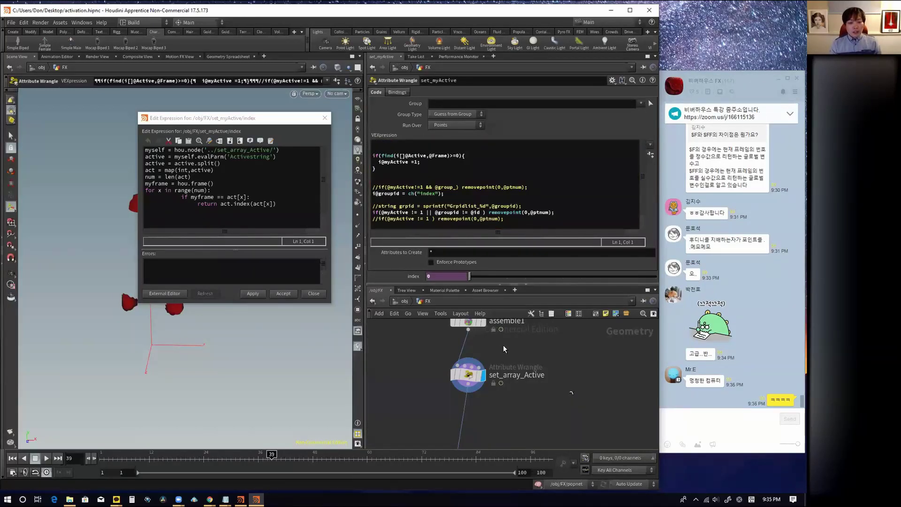
middle_click_drag(503, 345, 524, 309)
- Compare the set_array_Active and set_myActive code, then close the index expression editor
left_click(459, 338)
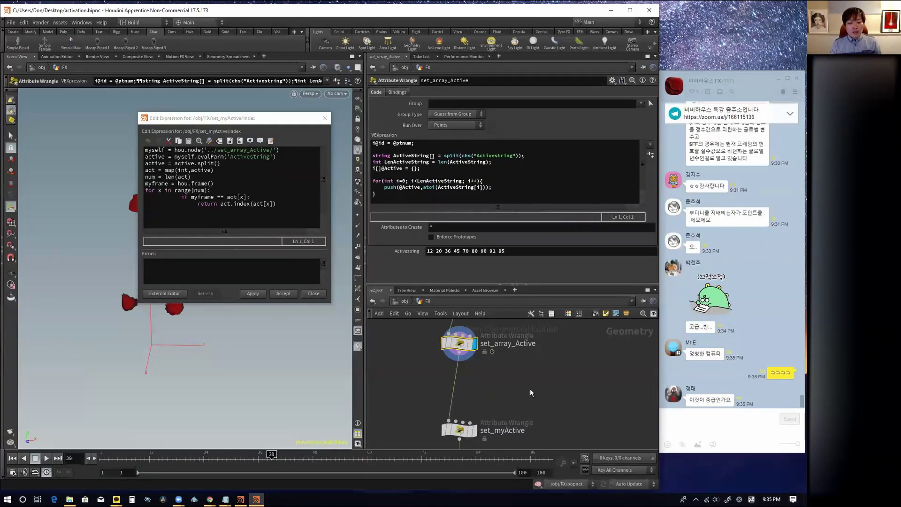
left_click(460, 429)
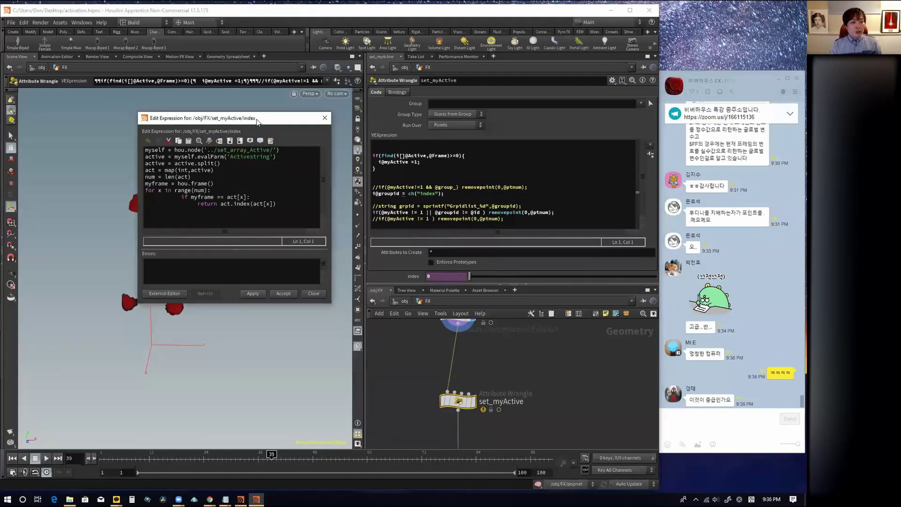
left_click_drag(257, 123, 271, 103)
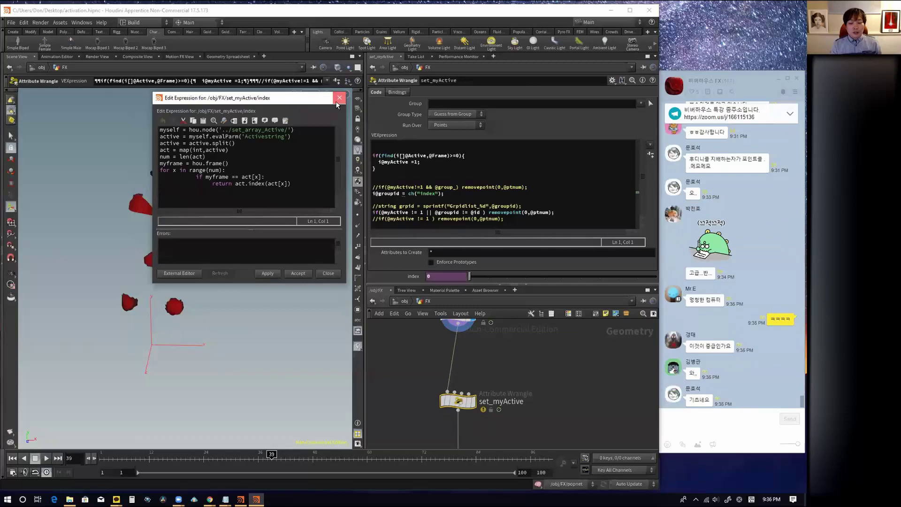
left_click(337, 100)
scroll(521, 366, "down", 3)
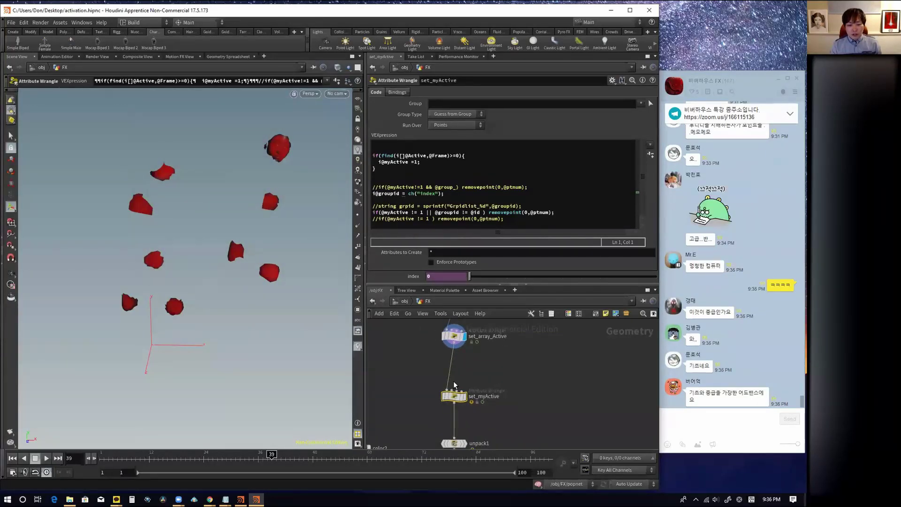
- Move set_myActive up, display its output, and scrub the timeline back to frame 25
left_click_drag(467, 401, 469, 380)
mouse_move(466, 378)
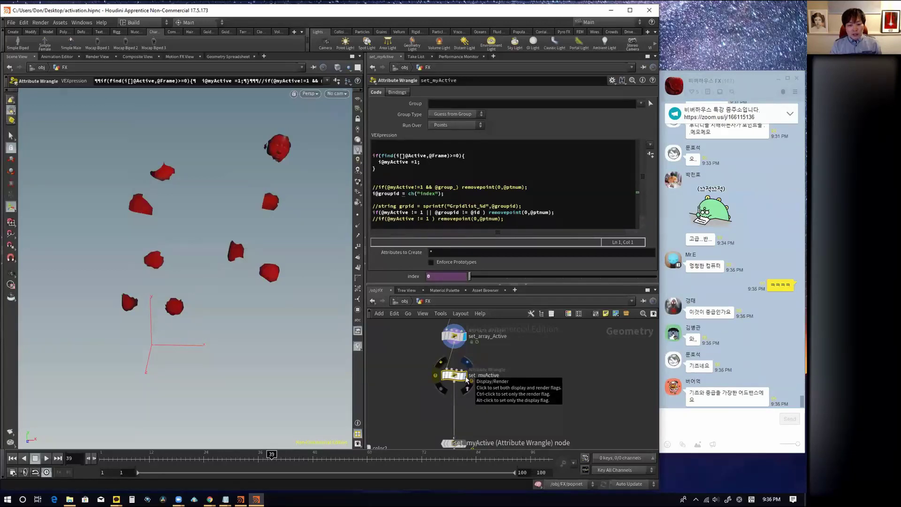
left_click(466, 381)
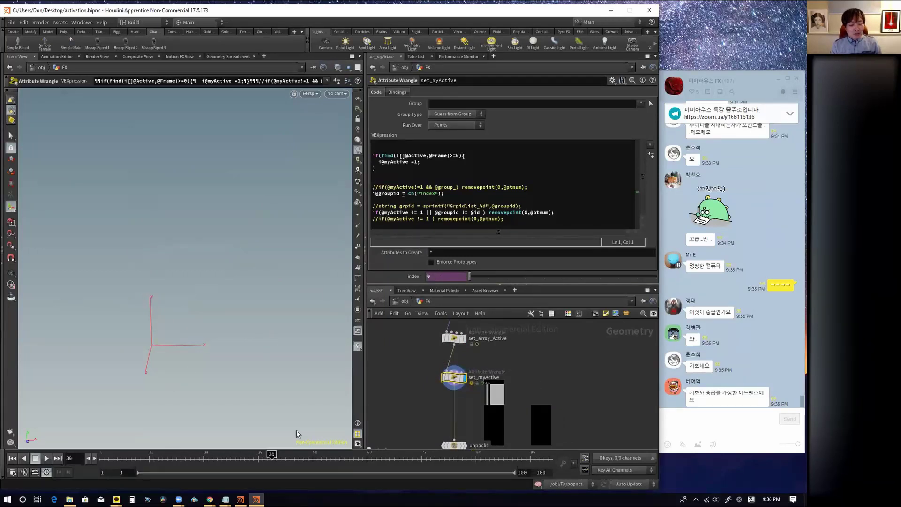
left_click_drag(271, 455, 208, 454)
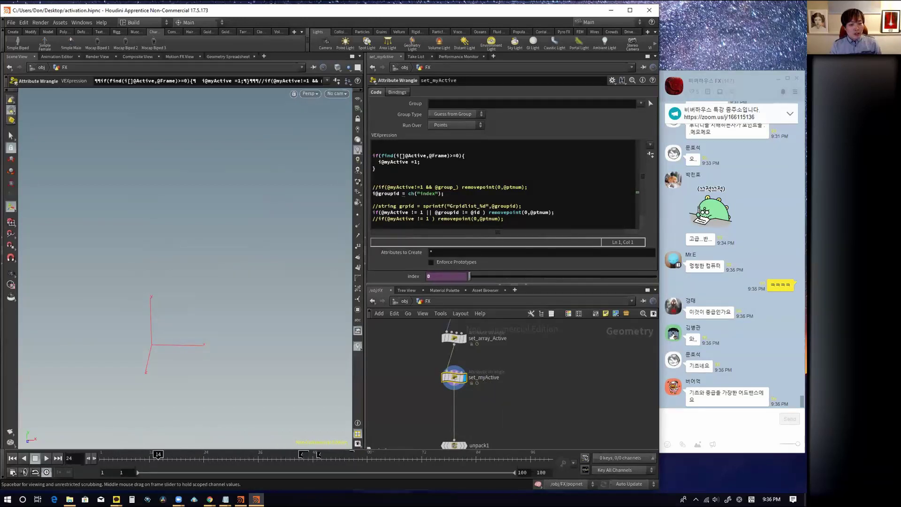
scroll(475, 424, "down", 5)
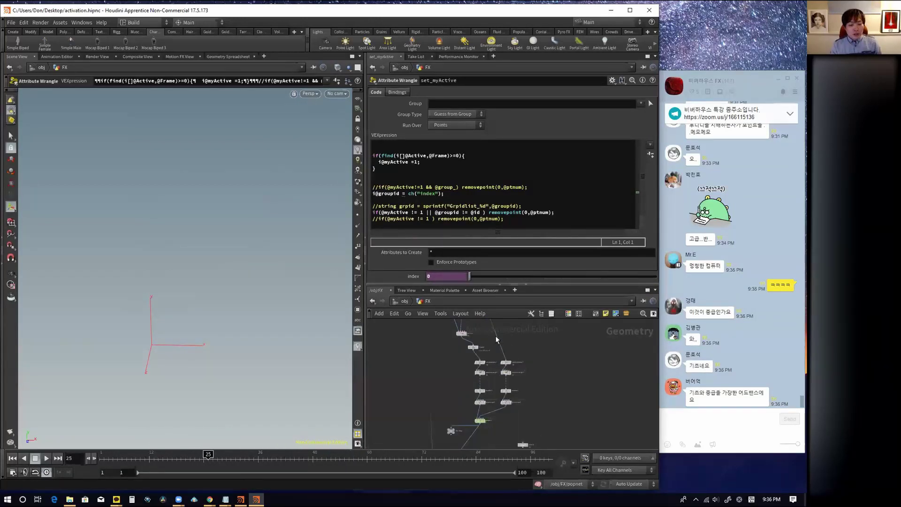
scroll(500, 440, "up", 4)
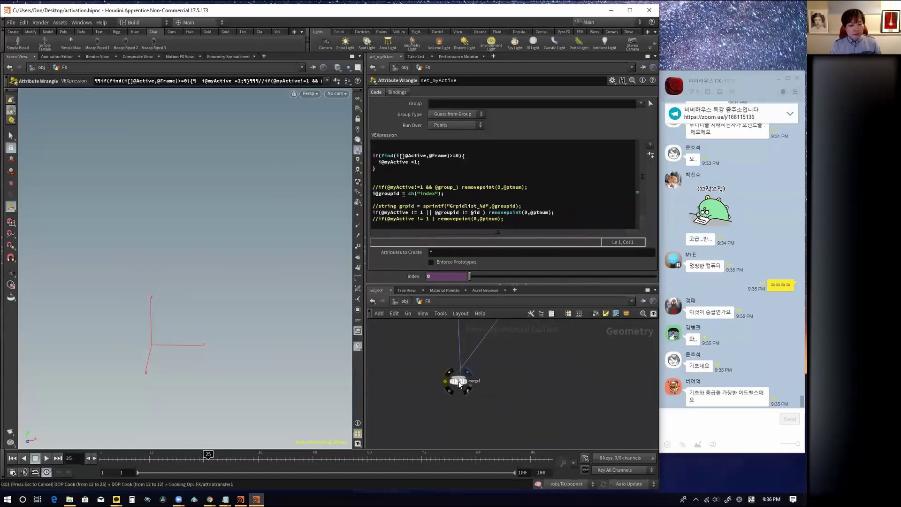
- Display merge1 and play the simulation from the start, stopping at frame 72
left_click(459, 382)
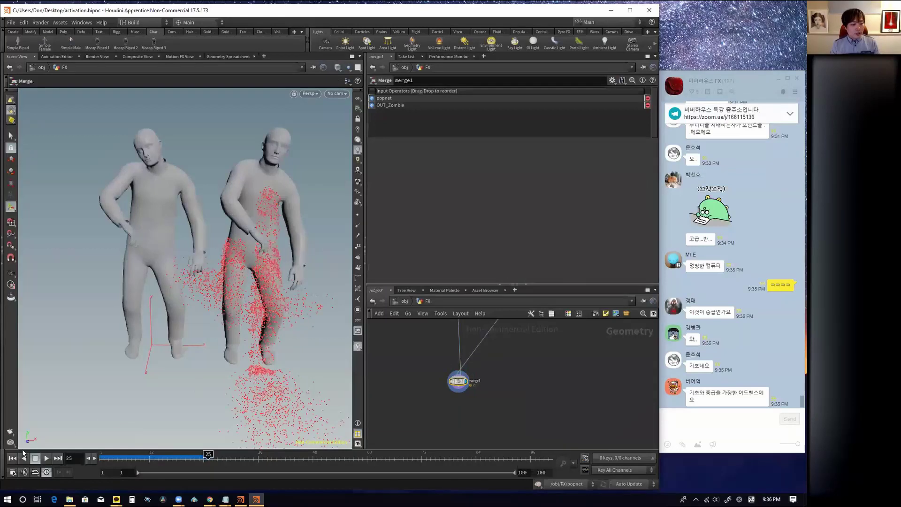
left_click(12, 459)
left_click(50, 459)
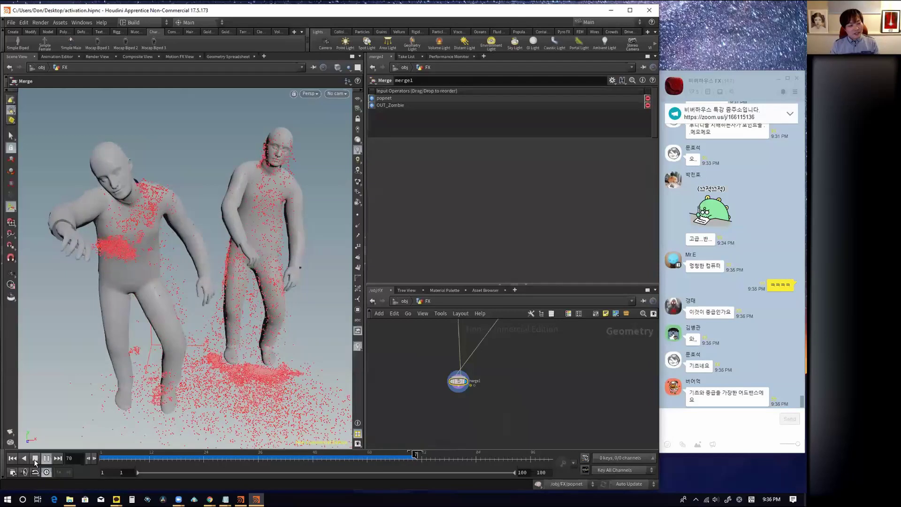
left_click(34, 458)
- Set the display flag on popnet and return to the /obj level
scroll(212, 308, "down", 5)
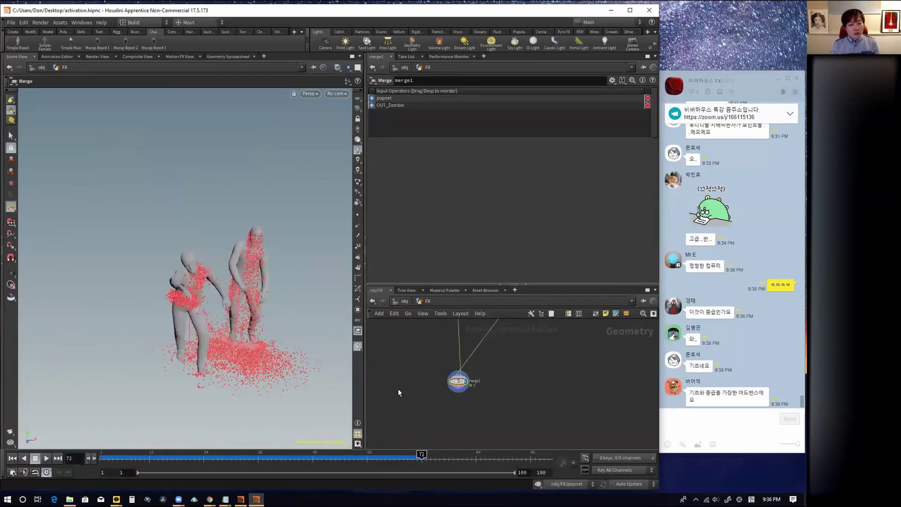
middle_click_drag(438, 338, 445, 359)
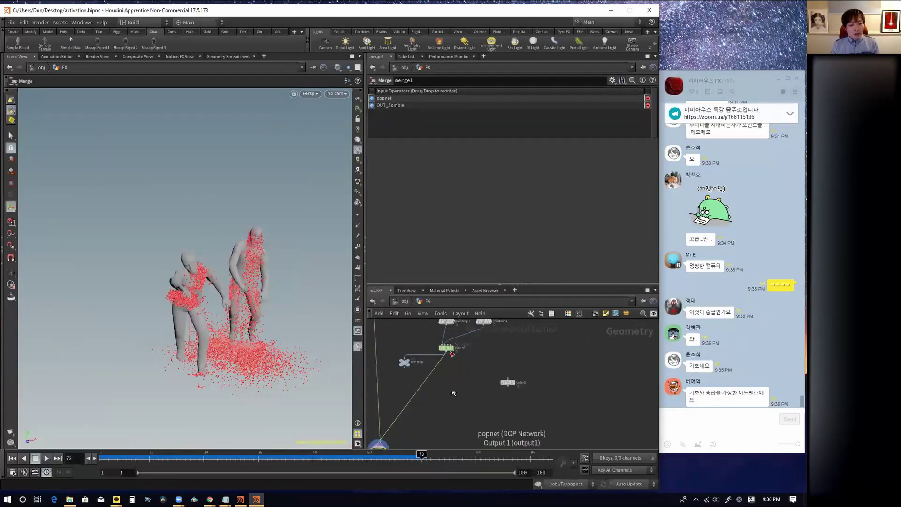
left_click(454, 353)
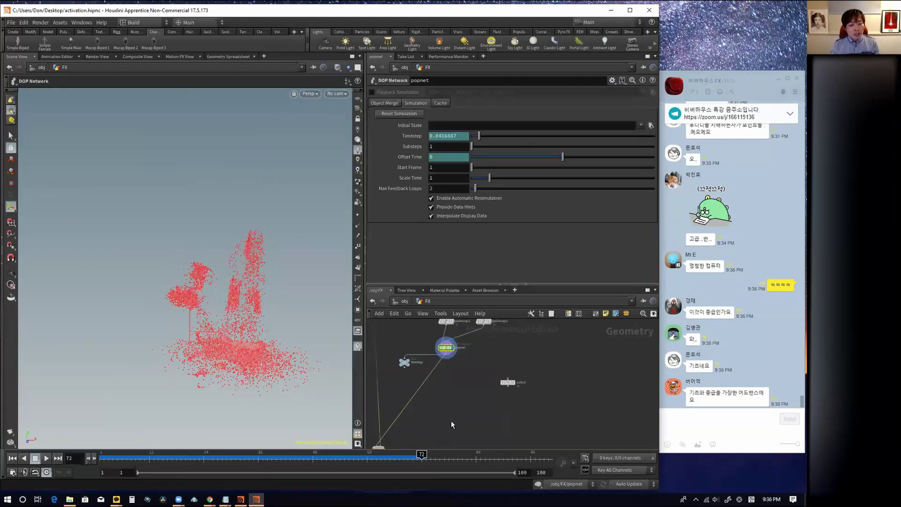
left_click(404, 302)
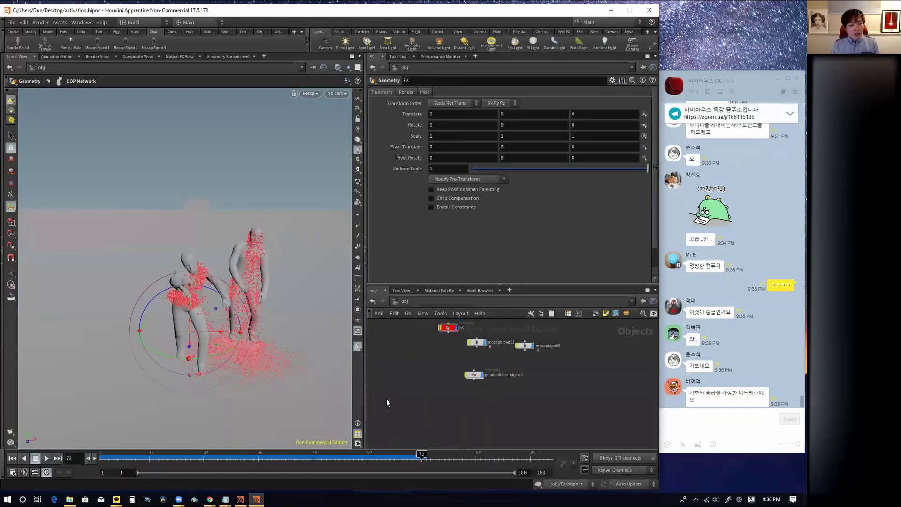
- View the textured zombies from a low angle, play the simulation, and return to frame 1
left_click(358, 183)
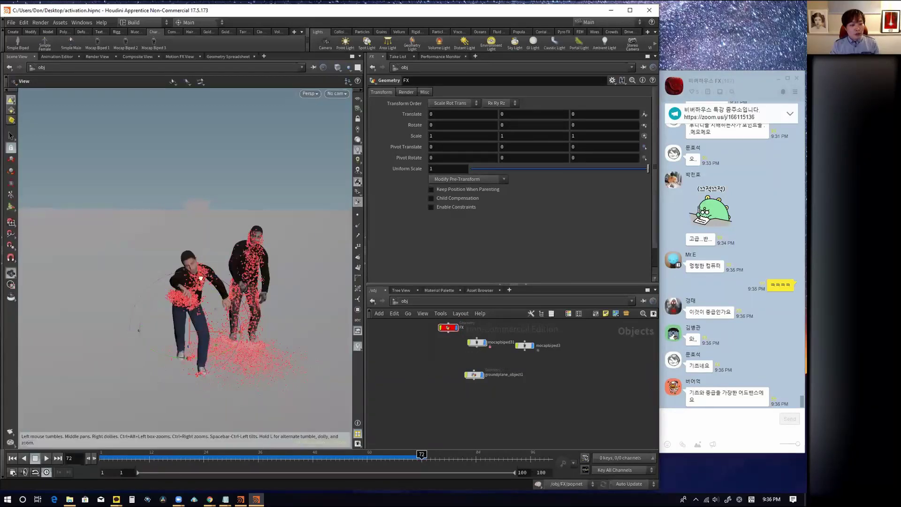
left_click_drag(221, 287, 216, 244)
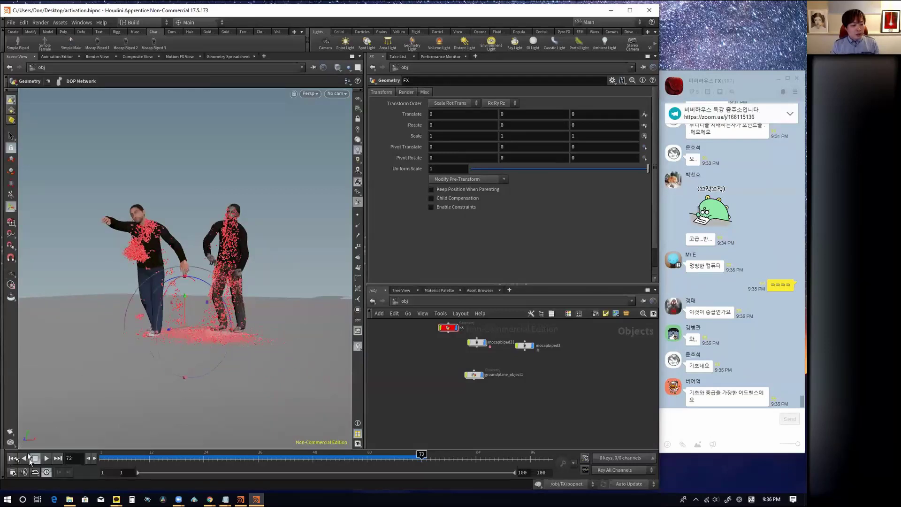
left_click(46, 458)
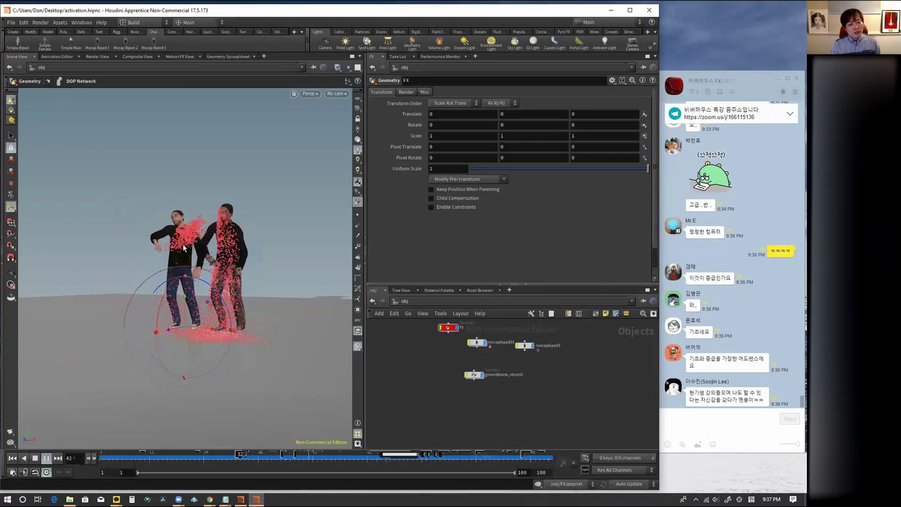
left_click(35, 458)
left_click(15, 459)
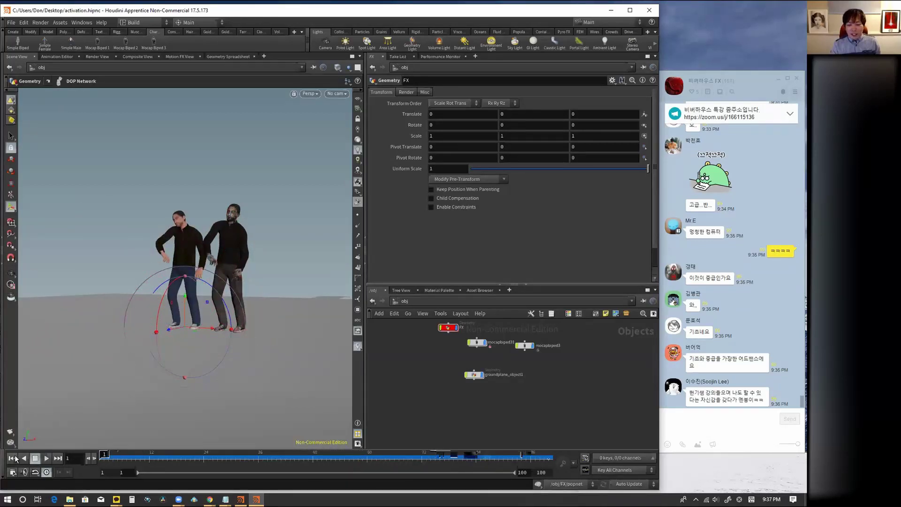
- Replay the particle simulation from the start and dolly the camera closer to the zombies
left_click(48, 459)
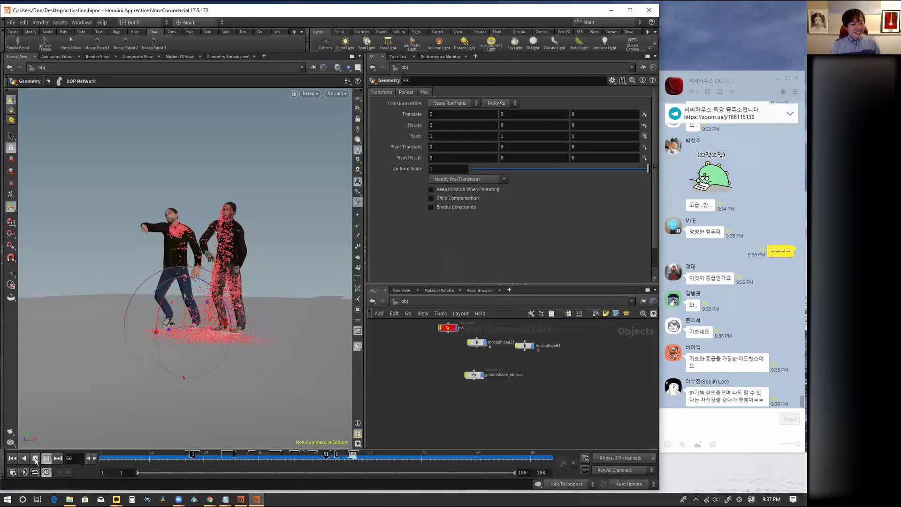
left_click(37, 462)
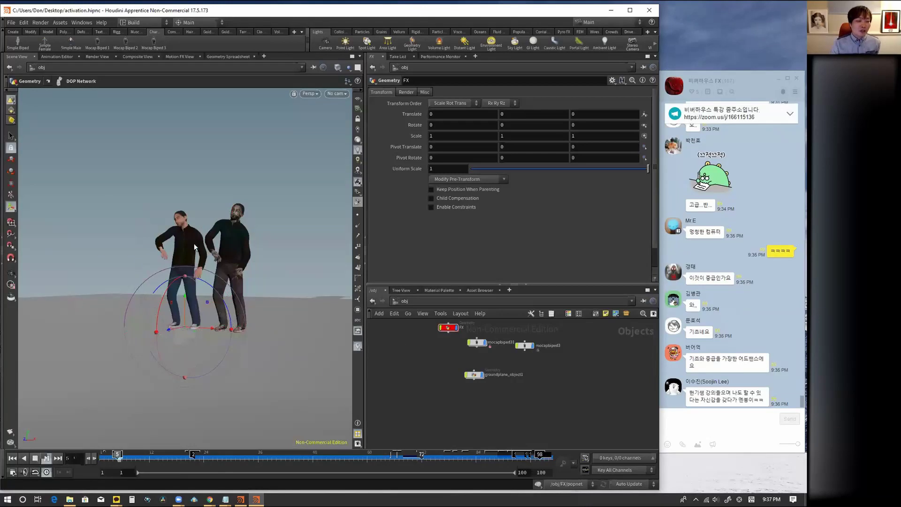
key("Escape")
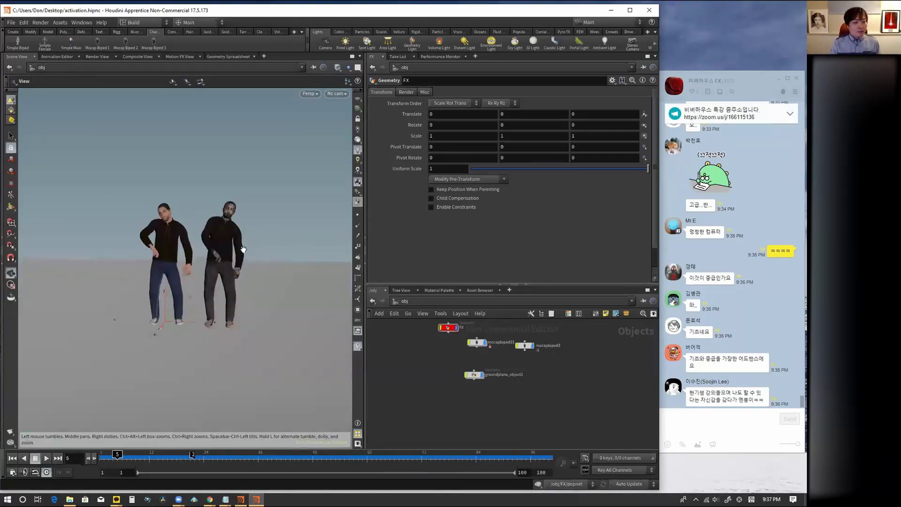
left_click_drag(226, 253, 244, 263)
middle_click_drag(439, 358, 437, 397)
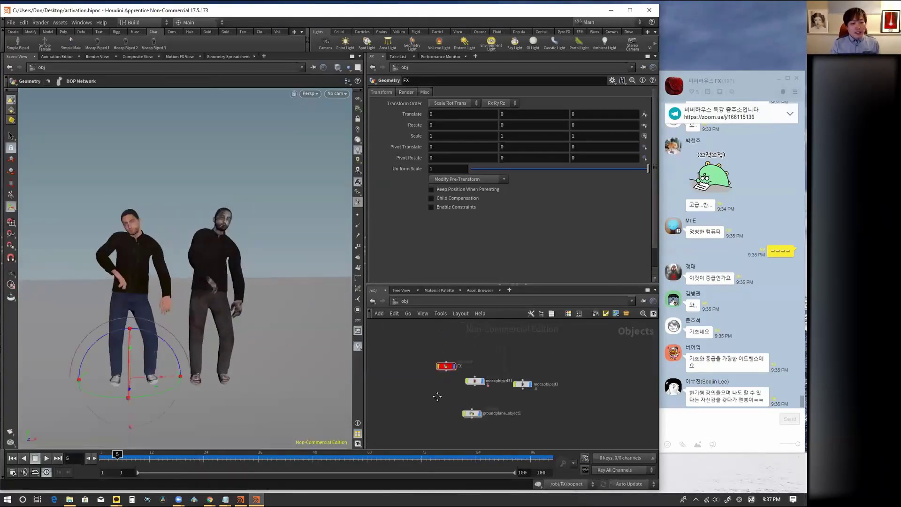
- Enter the FX network, enlarge the network pane and zoom into the nodes
double_click(446, 366)
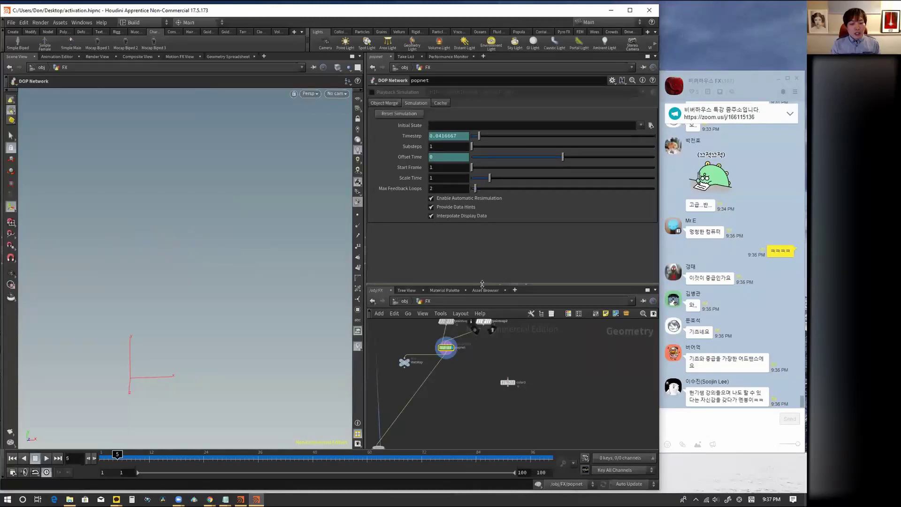
left_click_drag(499, 286, 499, 209)
scroll(565, 323, "down", 4)
scroll(565, 324, "up", 2)
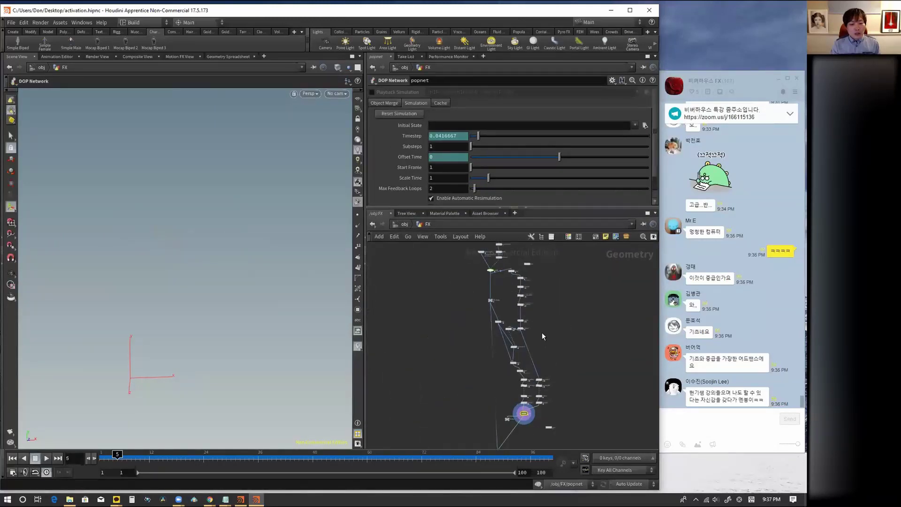
scroll(541, 332, "up", 1)
scroll(534, 318, "up", 3)
scroll(510, 321, "up", 2)
scroll(522, 380, "up", 2)
scroll(509, 328, "up", 2)
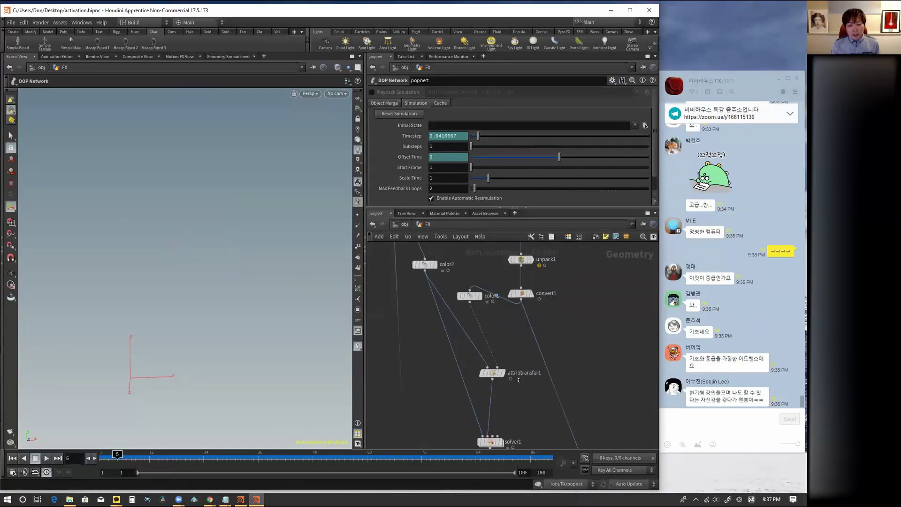
- Place color1 below convert1 and move solver1 into line, back at frame 1
left_click_drag(470, 296, 498, 321)
mouse_move(495, 405)
middle_mouse_down()
mouse_move(472, 387)
mouse_move(500, 344)
middle_mouse_up()
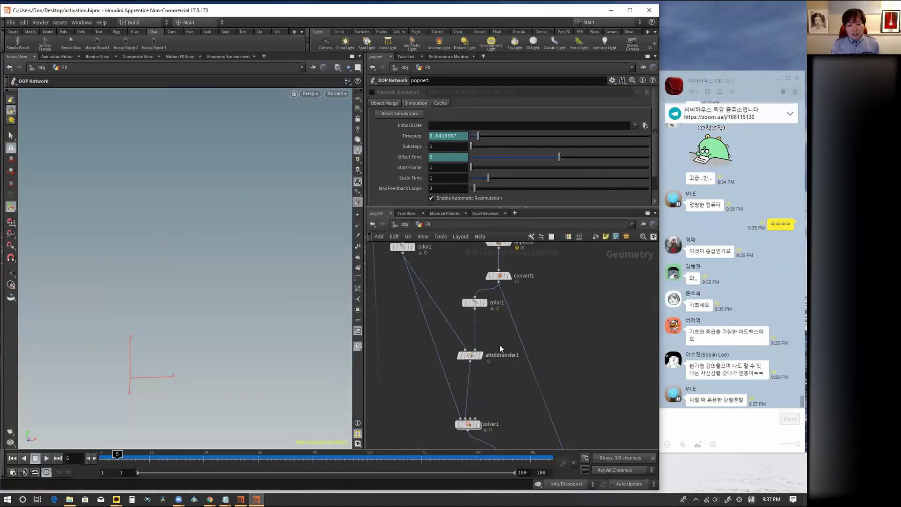
left_click(12, 458)
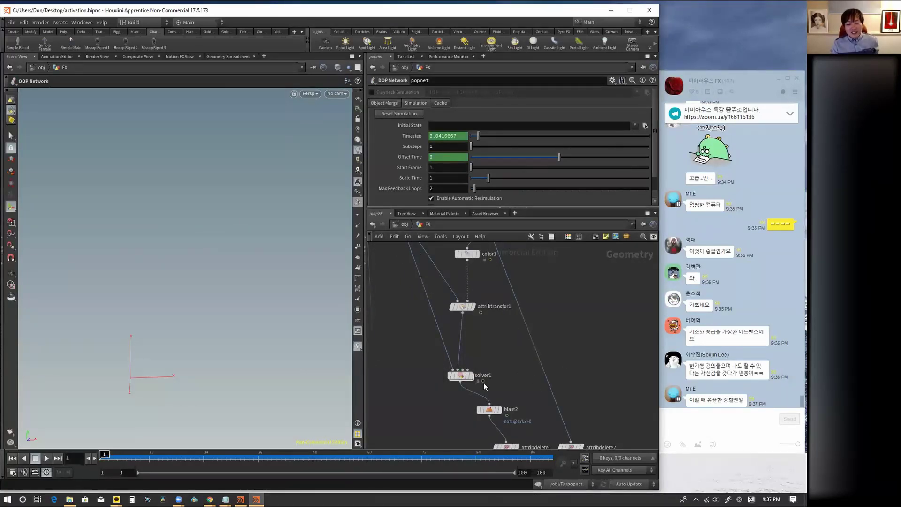
left_click_drag(456, 376, 433, 345)
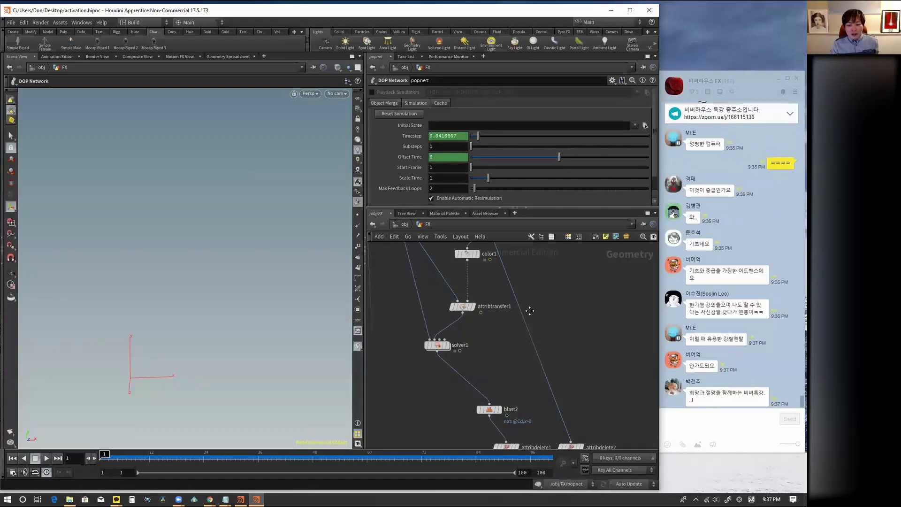
middle_click_drag(486, 401, 500, 357)
- Stack blast2, attribdelete1/2 and pointwrangle1/2 into aligned columns under solver1
left_click_drag(503, 365, 450, 341)
left_click_drag(520, 402, 452, 377)
middle_click_drag(517, 382, 524, 328)
left_click_drag(529, 361, 449, 357)
left_click(589, 374)
left_click_drag(591, 348, 579, 272)
middle_click_drag(545, 321, 521, 291)
left_click_drag(570, 345, 575, 297)
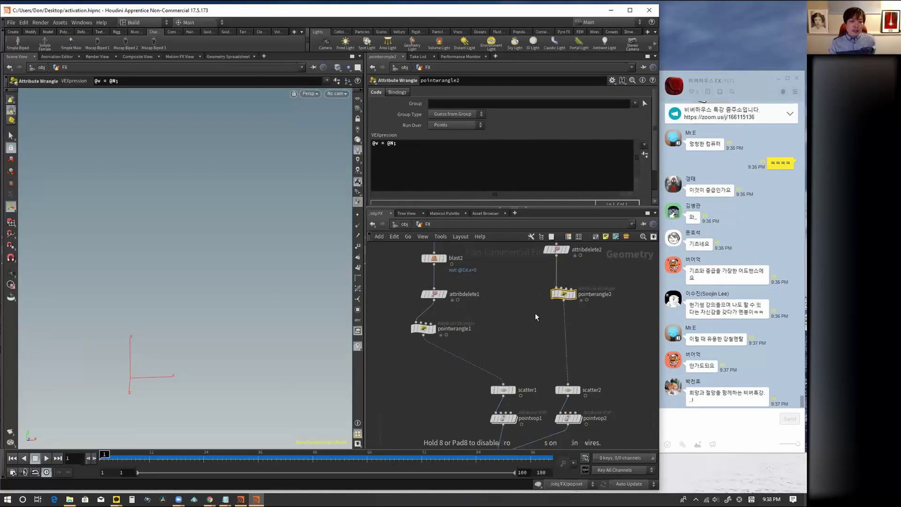
- Pan across the FX network and review pointwrangle2's @v = @N; VEX code
middle_click_drag(520, 278, 522, 365)
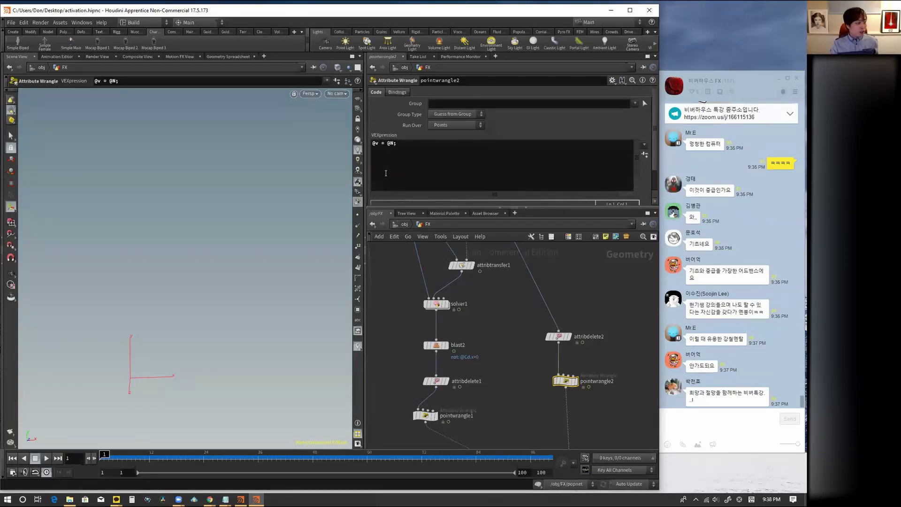
left_click(404, 153)
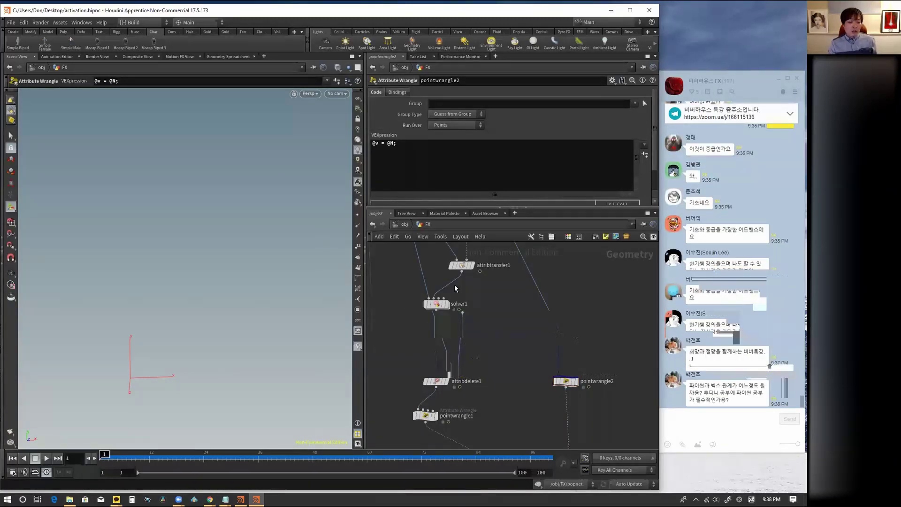
scroll(561, 301, "down", 5)
mouse_move(560, 303)
middle_mouse_down()
mouse_move(550, 264)
mouse_move(558, 304)
middle_mouse_up()
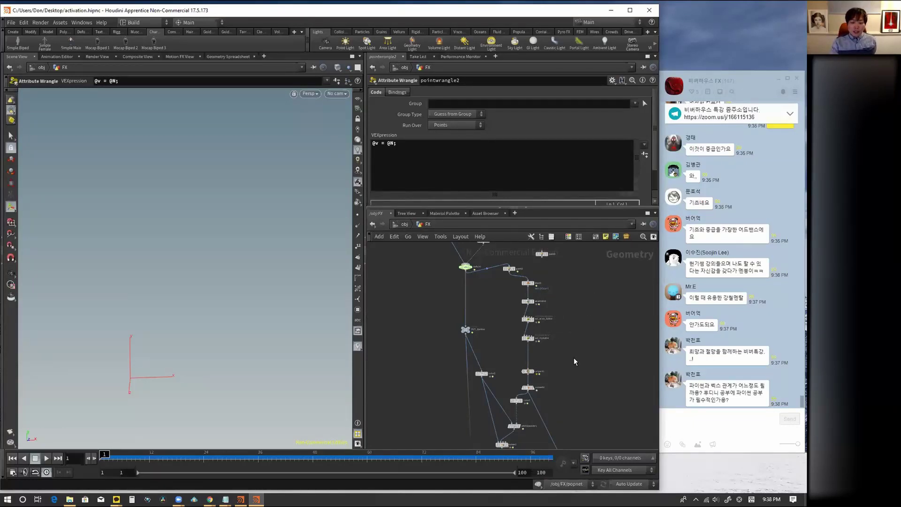
- Pull pointwrangle1, attribdelete2, pointwrangle2, scatter2, scatter1 and pointvop1 into a tighter layout
middle_click_drag(569, 322, 492, 370)
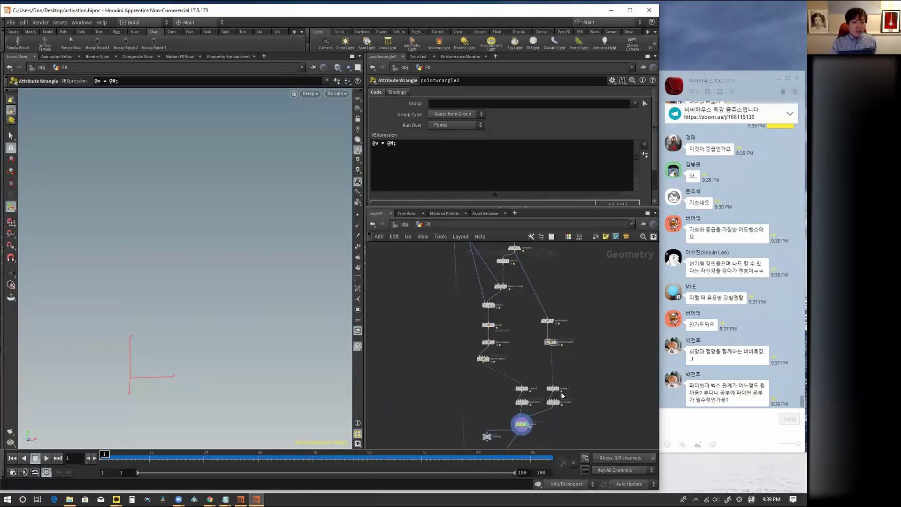
left_click_drag(484, 359, 489, 360)
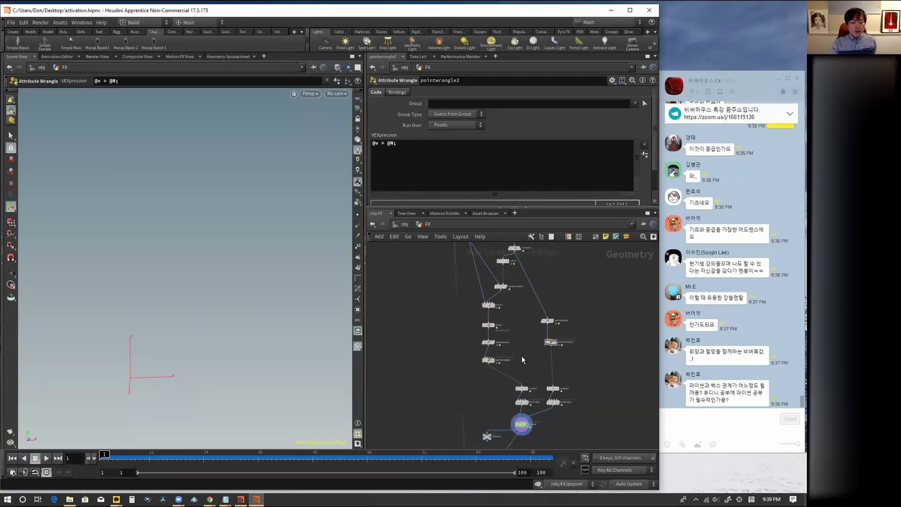
mouse_move(548, 321)
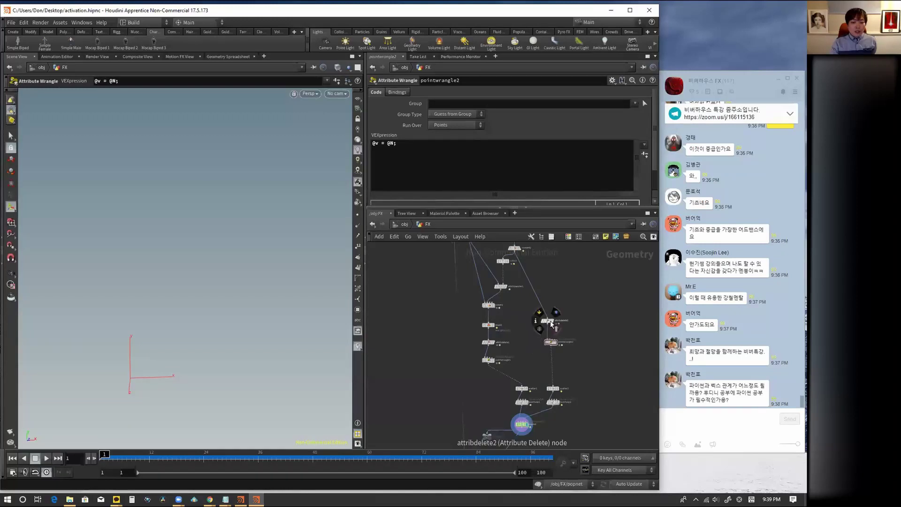
left_click_drag(548, 322, 552, 311)
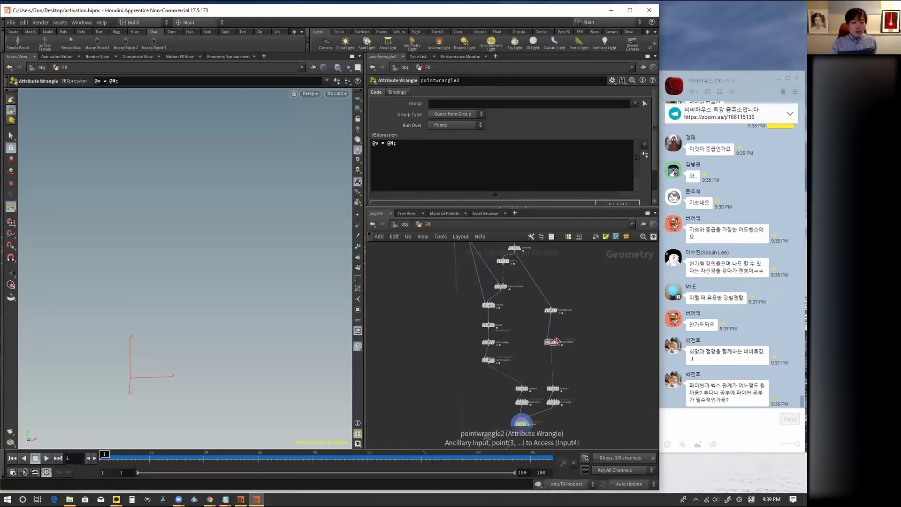
left_click_drag(551, 342, 553, 330)
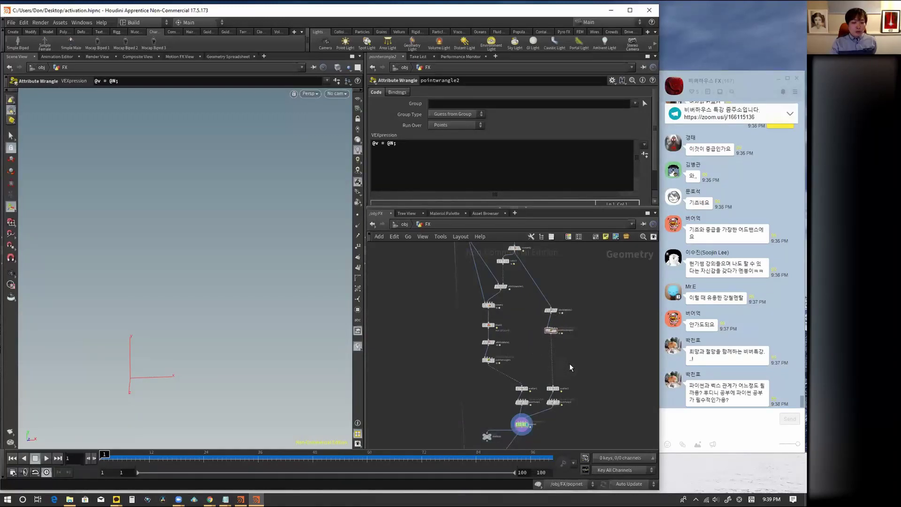
left_click_drag(555, 380, 553, 351)
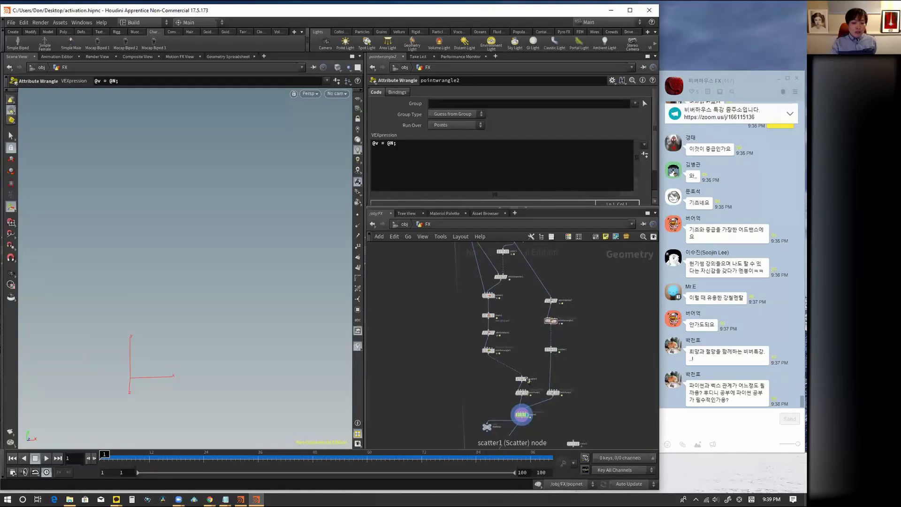
left_click_drag(521, 378, 489, 366)
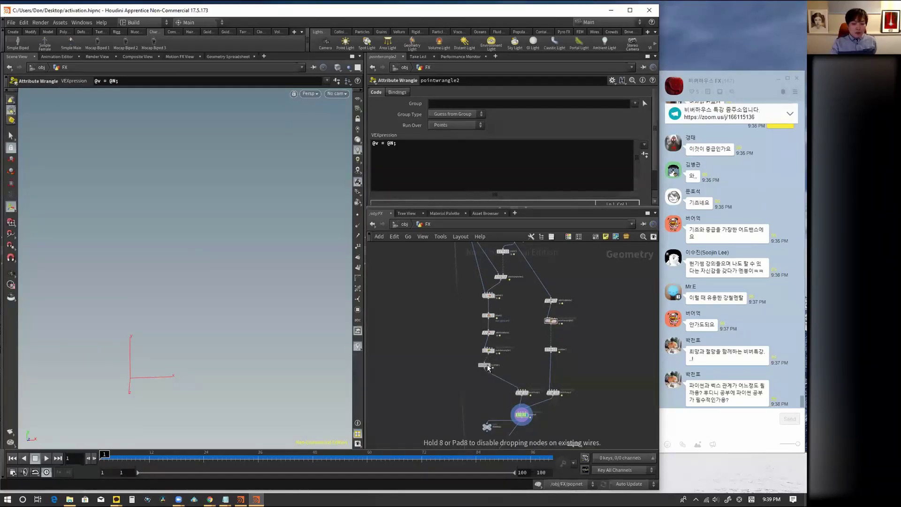
left_click_drag(521, 392, 487, 384)
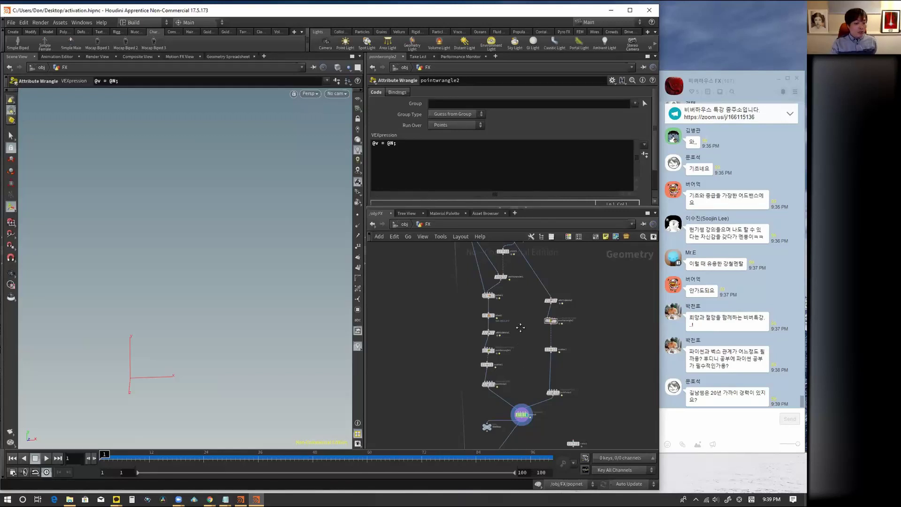
- Pan the FX network down to the merge1 node
middle_click_drag(521, 372, 522, 292)
middle_click_drag(420, 283, 434, 373)
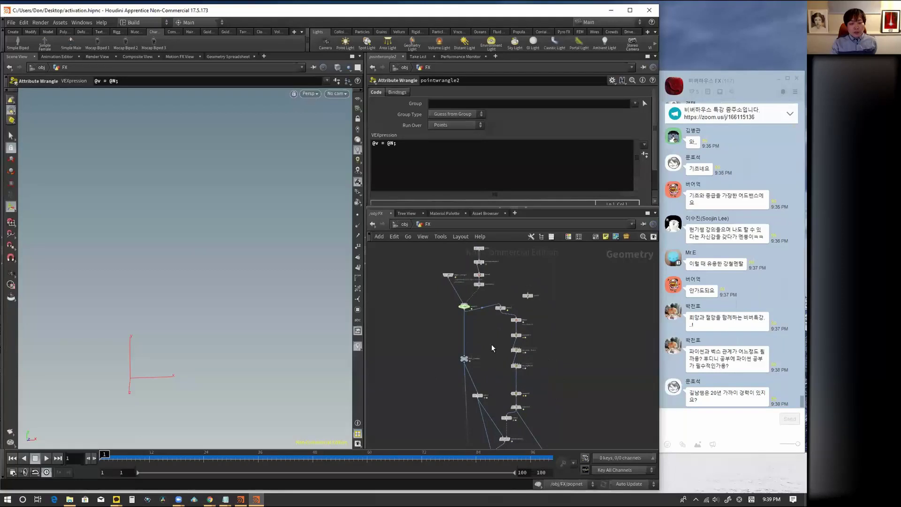
middle_click_drag(491, 344, 468, 326)
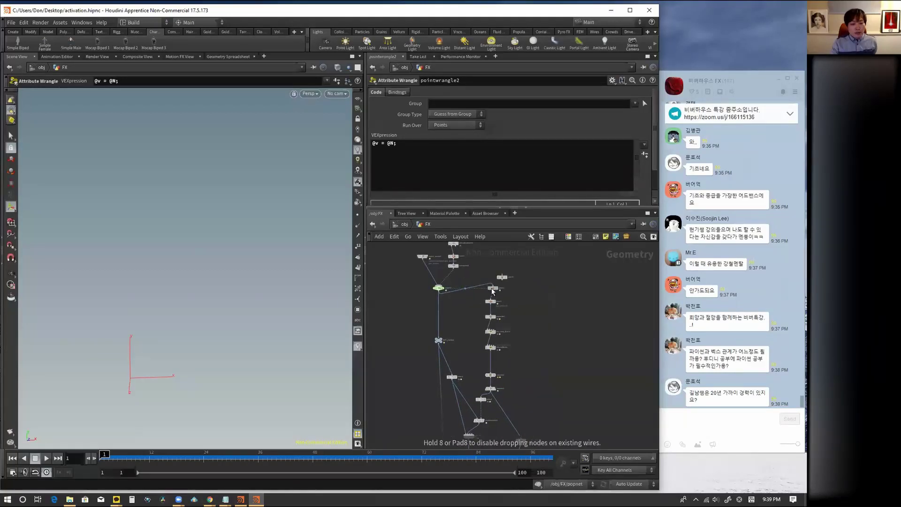
mouse_move(492, 288)
middle_mouse_down()
mouse_move(522, 406)
mouse_move(503, 392)
middle_mouse_up()
- Set the display flag on merge1, then on popnet, and open popnet's parameters
middle_click_drag(543, 326, 467, 396)
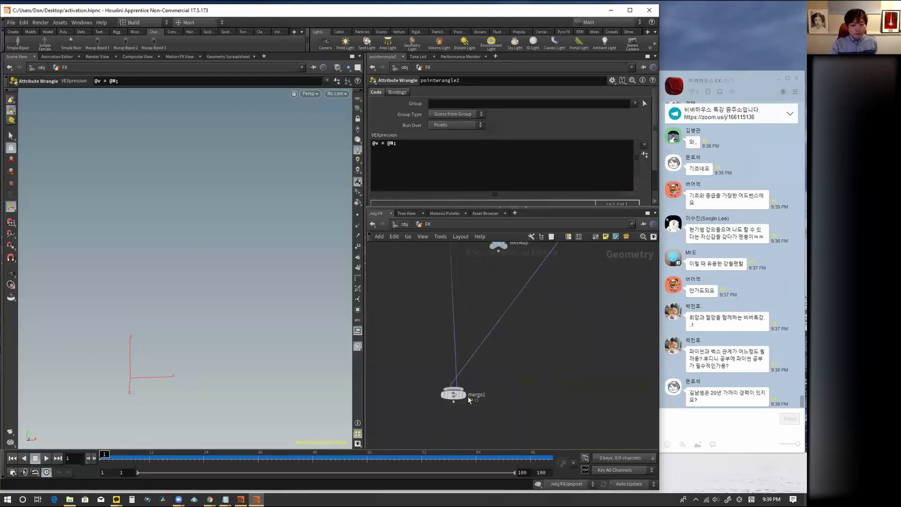
left_click(464, 394)
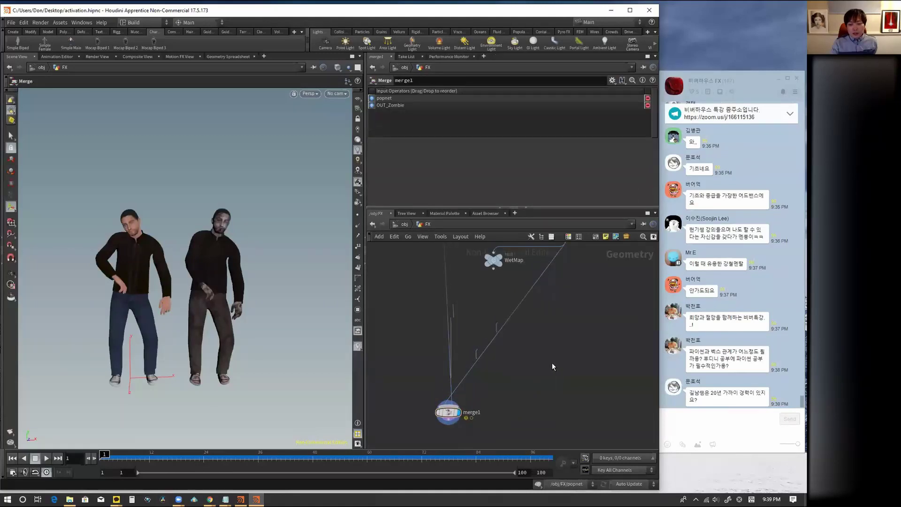
middle_click_drag(551, 363, 519, 439)
left_click(550, 296)
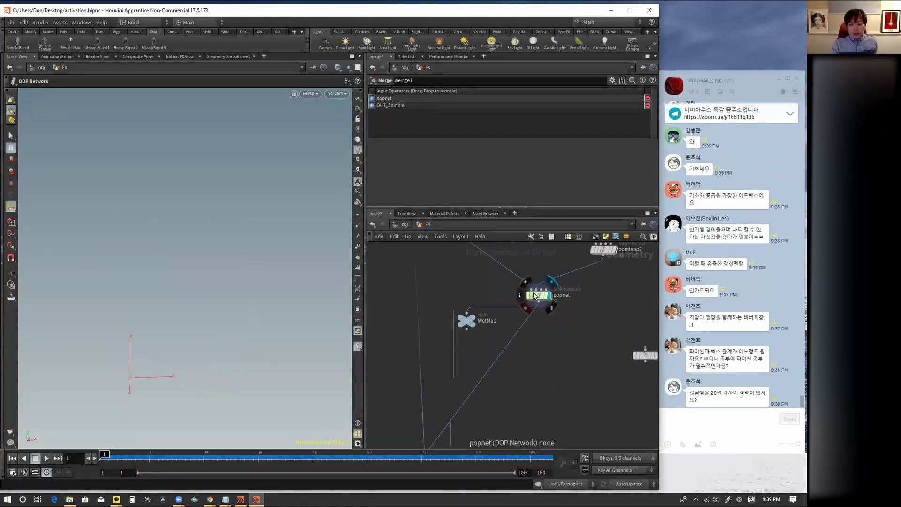
left_click(532, 296)
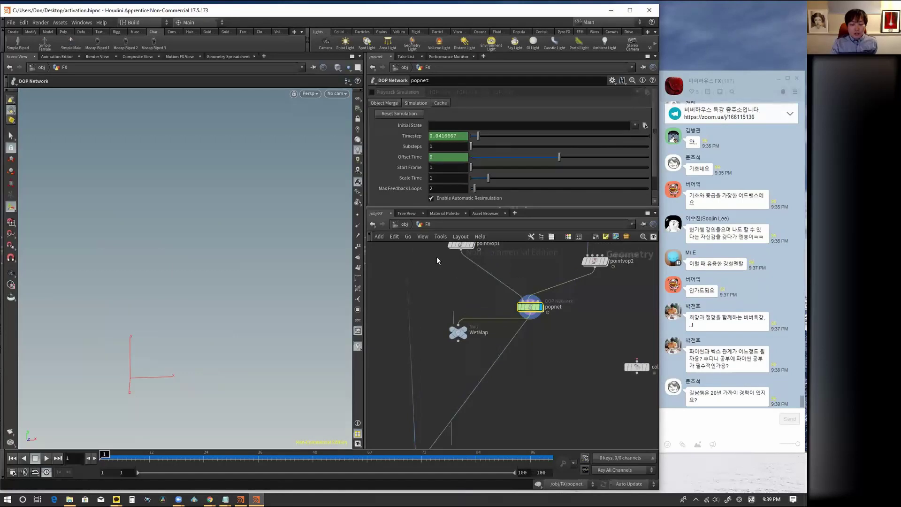
- Return to /obj and play the simulation, stopping at frame 3
left_click(404, 225)
middle_click_drag(534, 378, 521, 352)
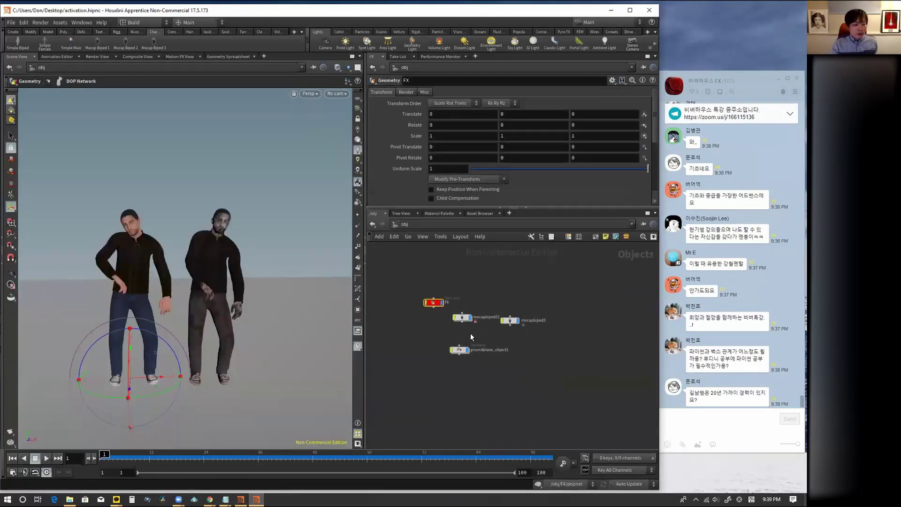
left_click(46, 458)
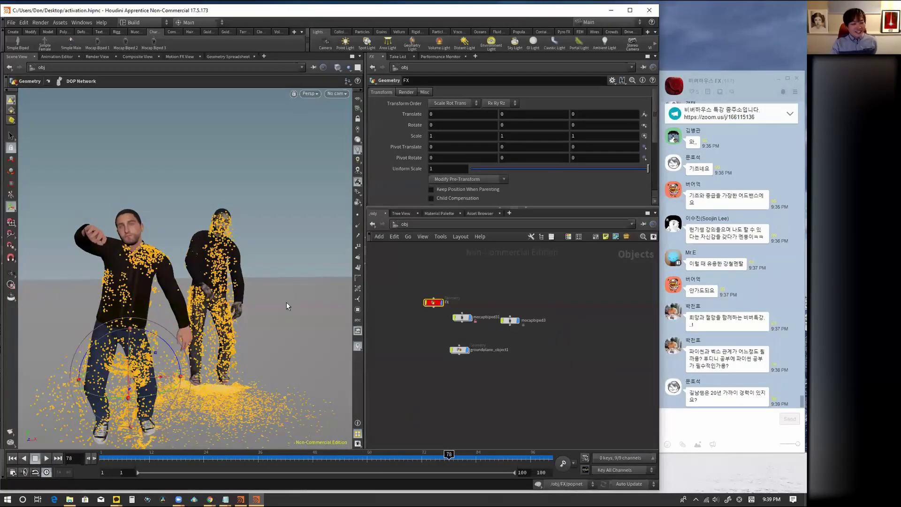
left_click(36, 457)
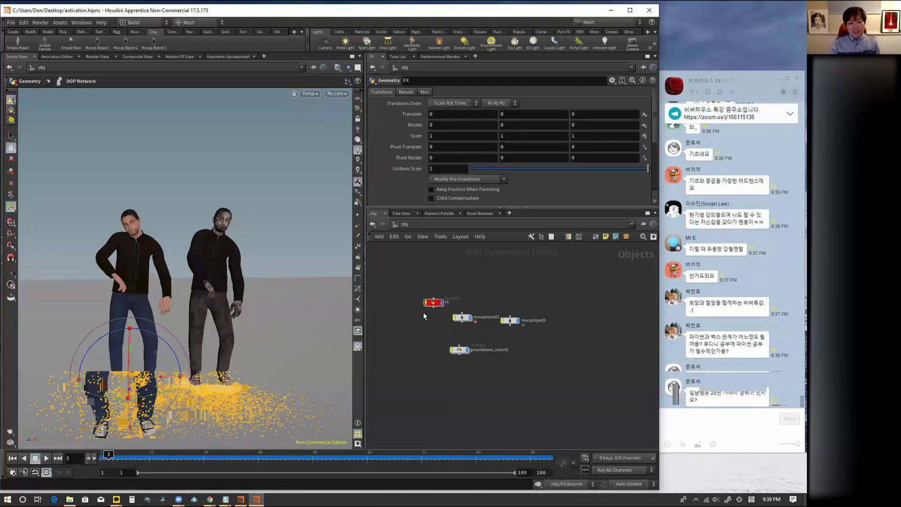
- Drag the FX node up and to the left in the /obj network
left_click_drag(433, 302, 401, 291)
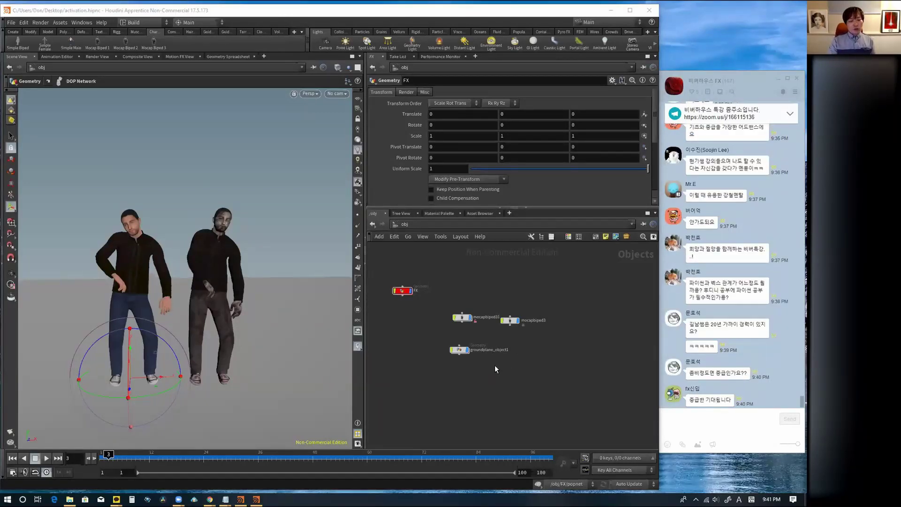
- Reposition groundplane_object1 and the FX node into a compact group beside both mocap bipeds
left_click_drag(460, 350, 466, 344)
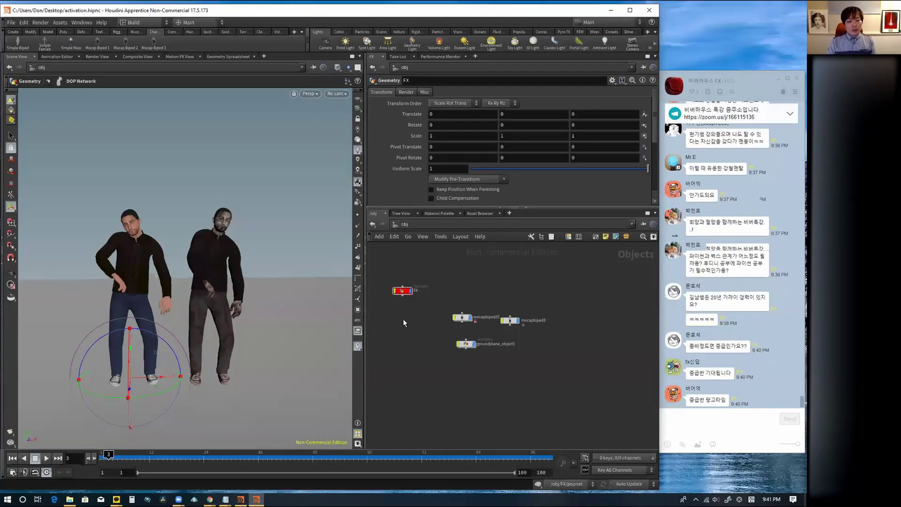
scroll(403, 319, "up", 2)
scroll(413, 329, "up", 2)
mouse_move(411, 300)
left_mouse_down()
mouse_move(483, 295)
mouse_move(444, 302)
left_mouse_up()
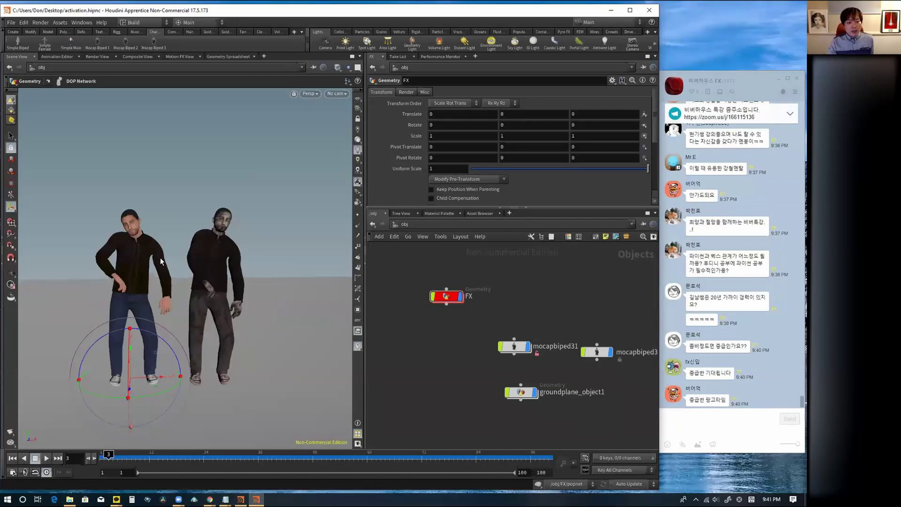
mouse_move(447, 295)
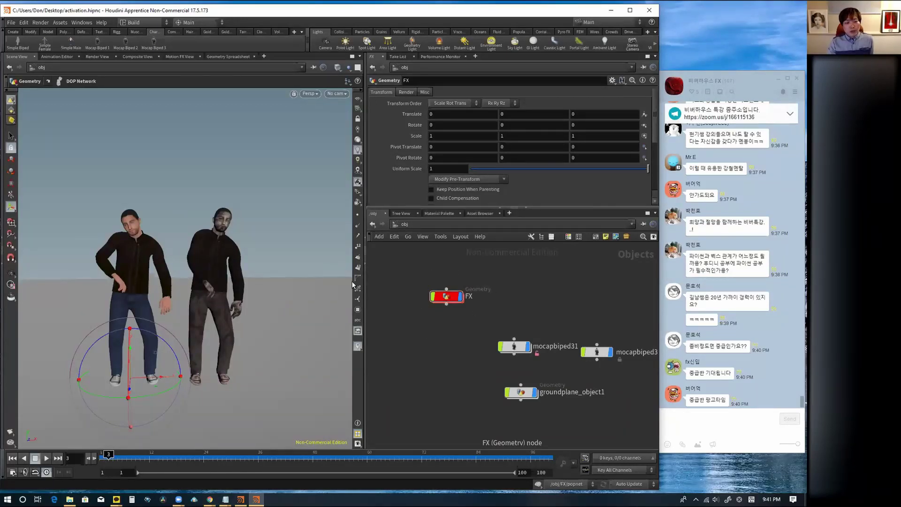
middle_click_drag(438, 331, 410, 317)
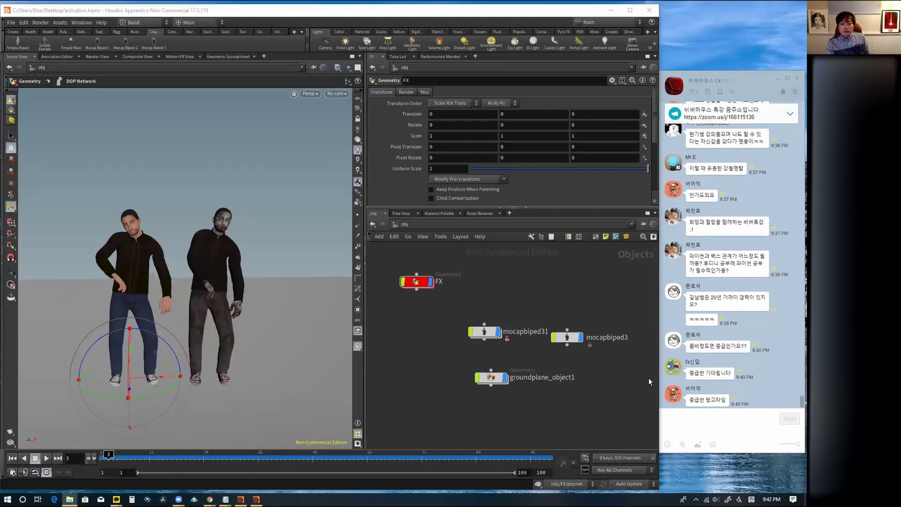
- Focus the KakaoTalk chat, then switch through Houdini to the YouTube ground-interaction video
left_click(768, 388)
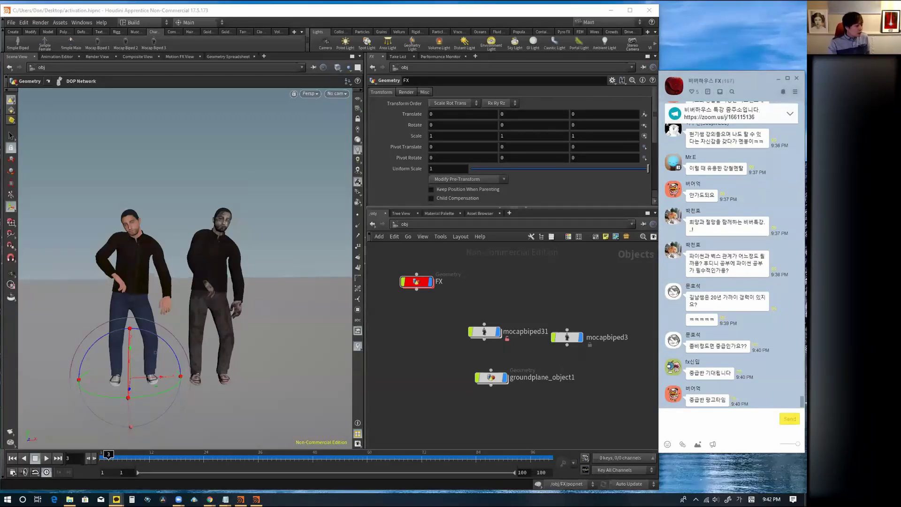
key("alt+Tab")
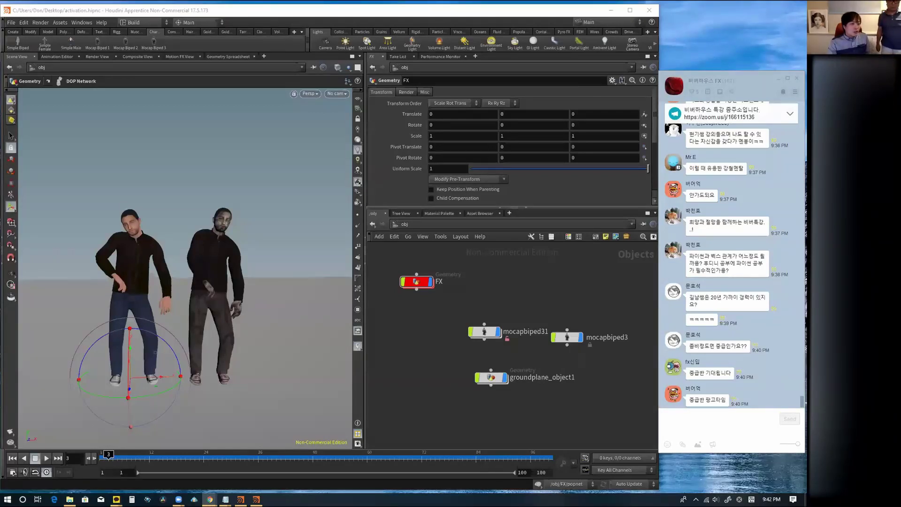
key("alt+Tab")
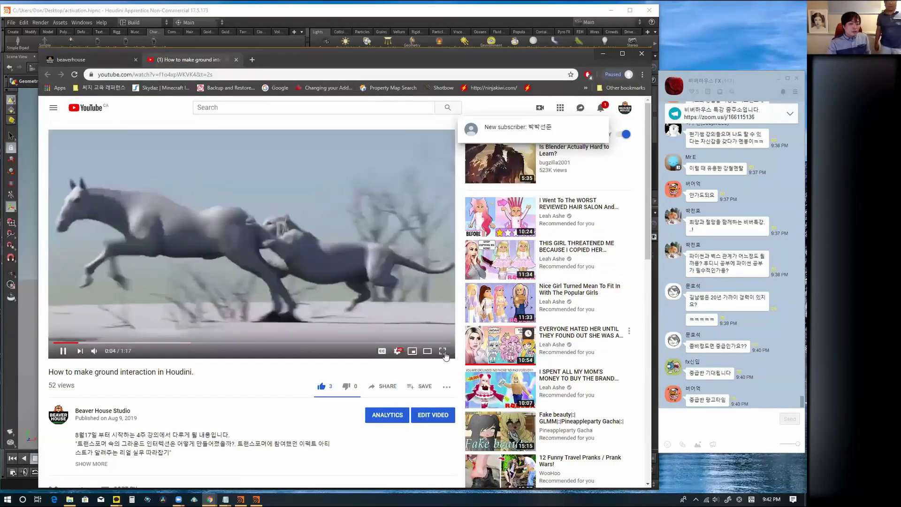
- Watch the video full screen, jump back, exit full screen, and restart it from 0:05
left_click(443, 351)
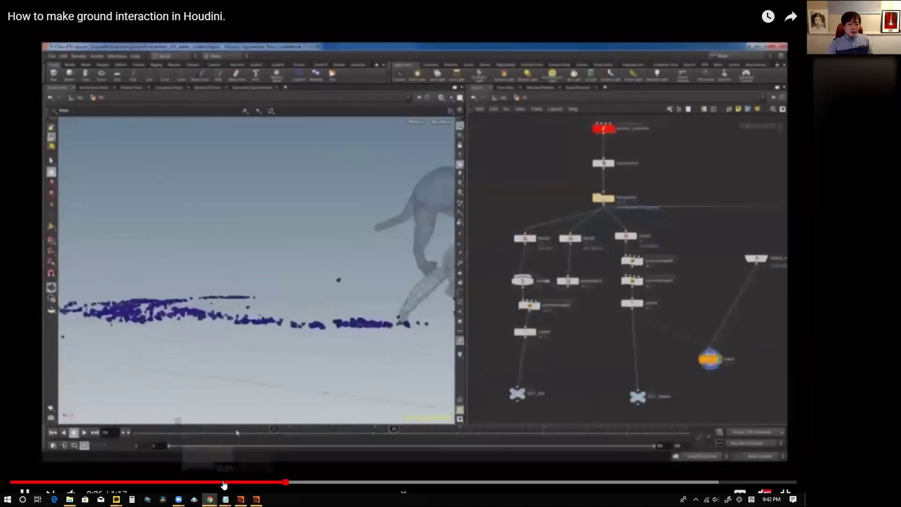
left_click(219, 483)
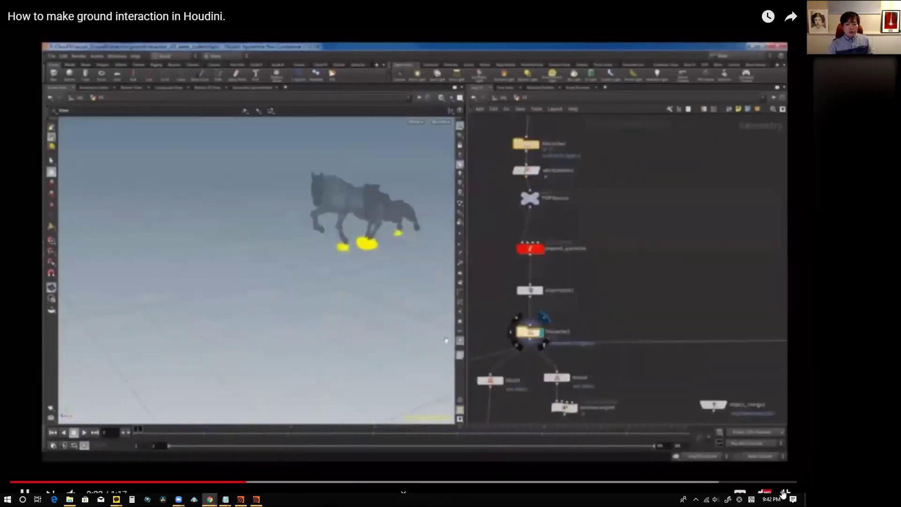
left_click(784, 491)
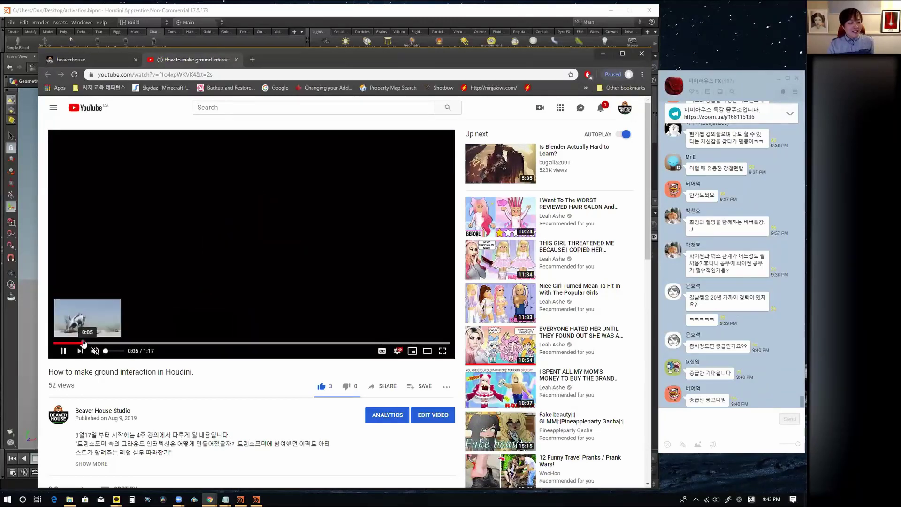
left_click(85, 342)
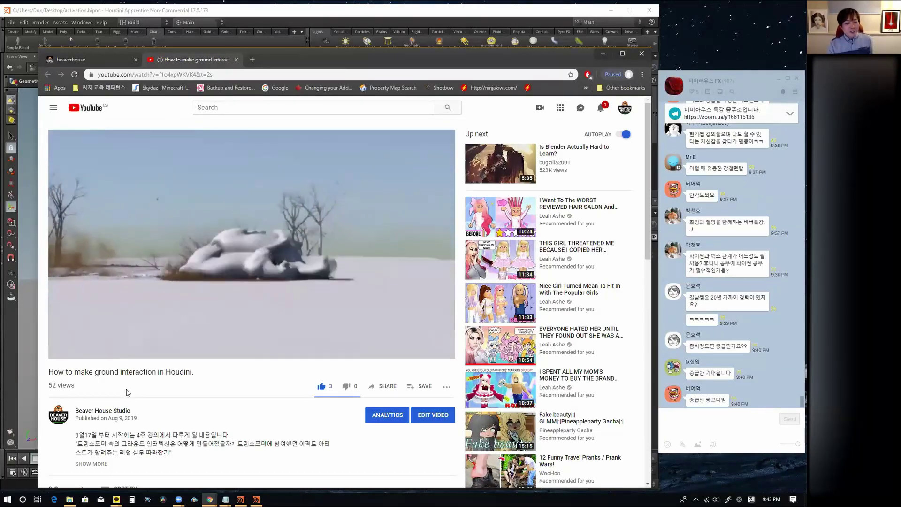
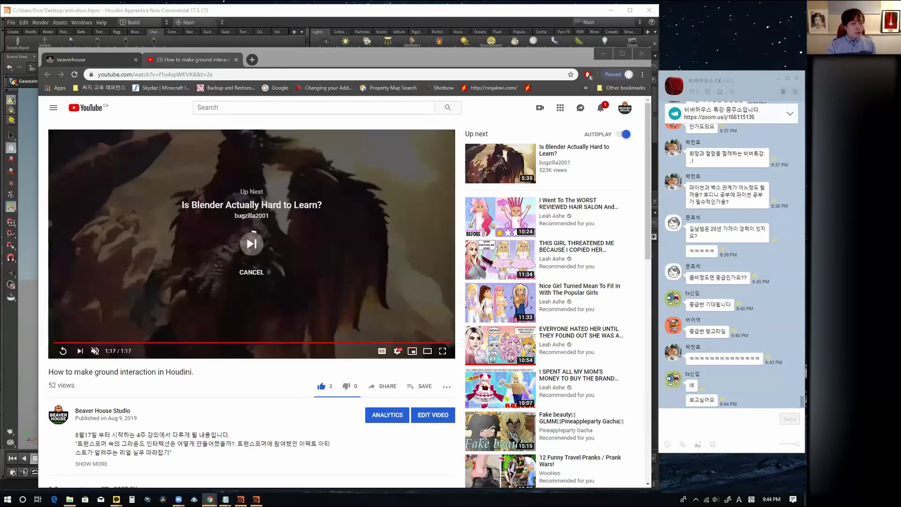
- Open a new Chrome tab and close it again with Ctrl+W
left_click(252, 60)
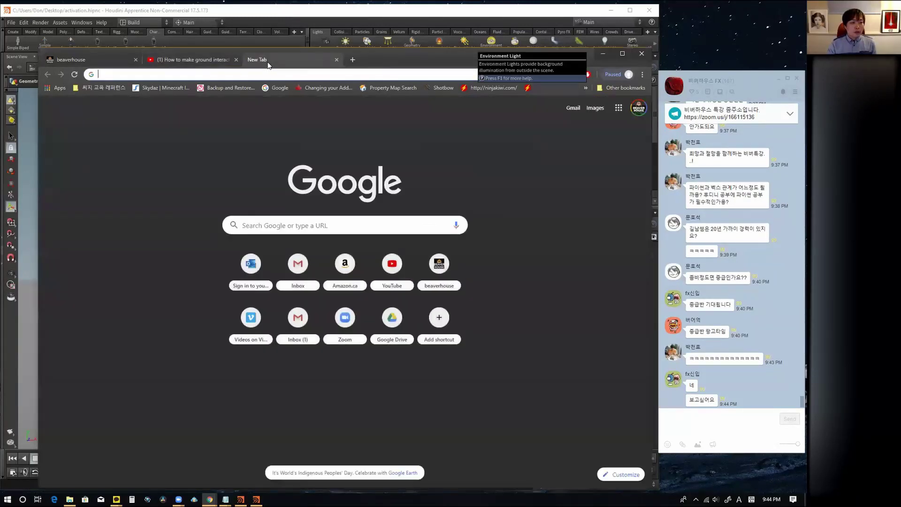
key("ctrl+w")
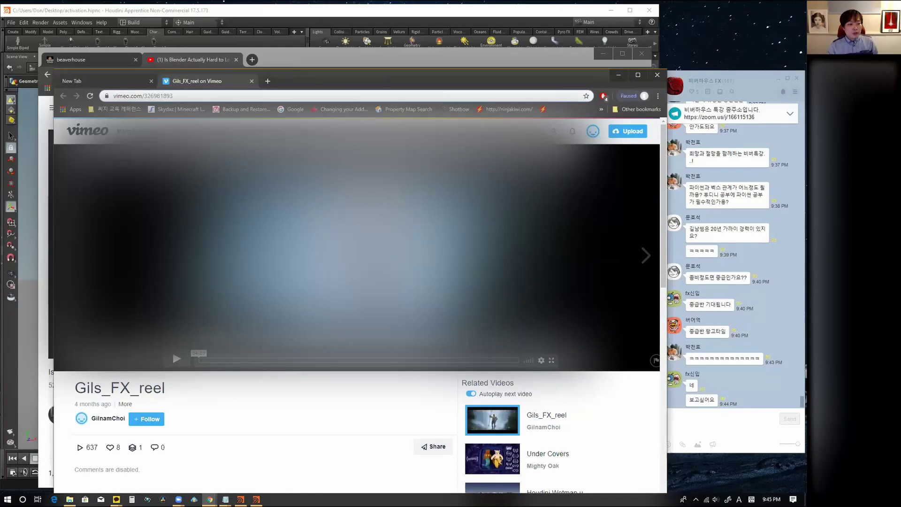
- Nudge the Vimeo window up-left and start the Gils_FX_reel video playing
left_click_drag(312, 74, 288, 67)
left_click(153, 352)
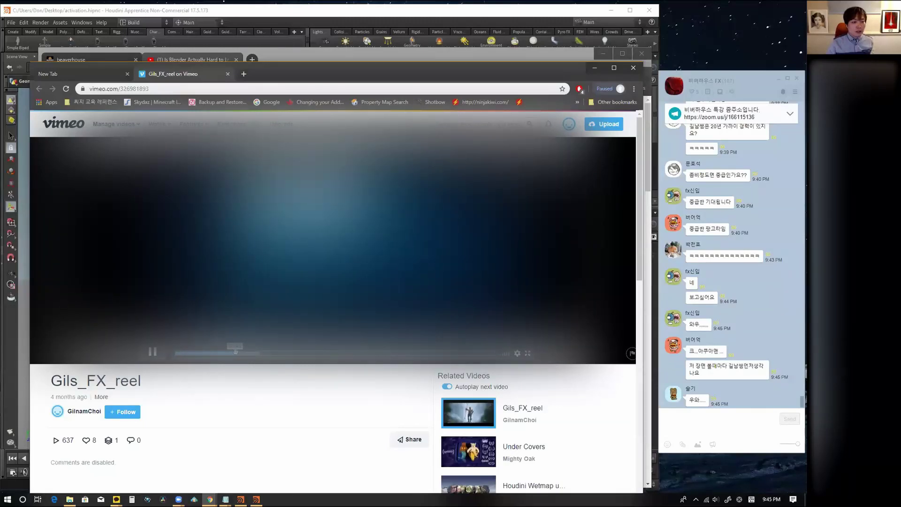
- Copy the Gils_FX_reel Vimeo URL and post it in the KakaoTalk group chat
double_click(153, 89)
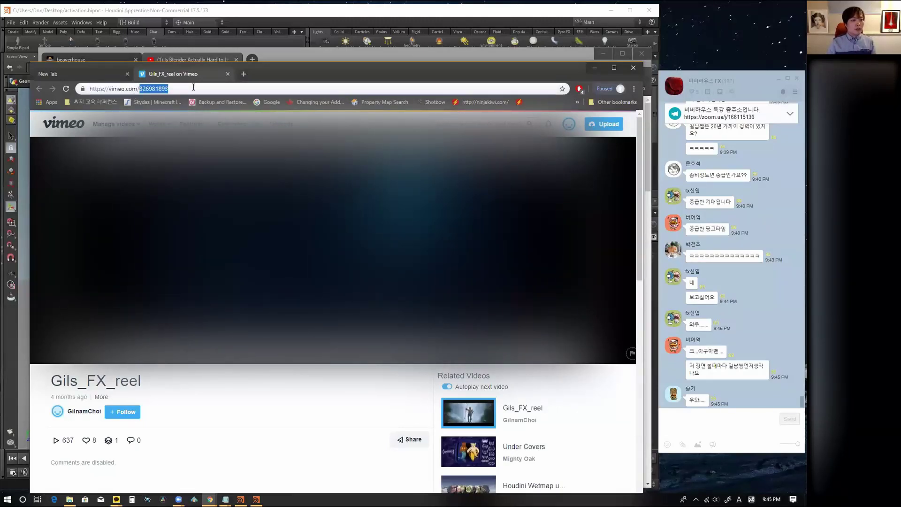
left_click_drag(194, 88, 76, 89)
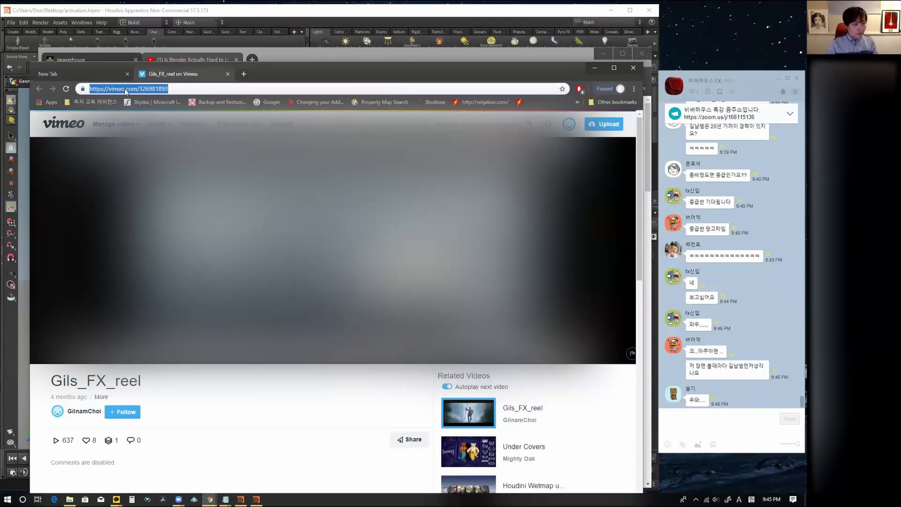
key("ctrl+c")
left_click(685, 424)
key("ctrl+v")
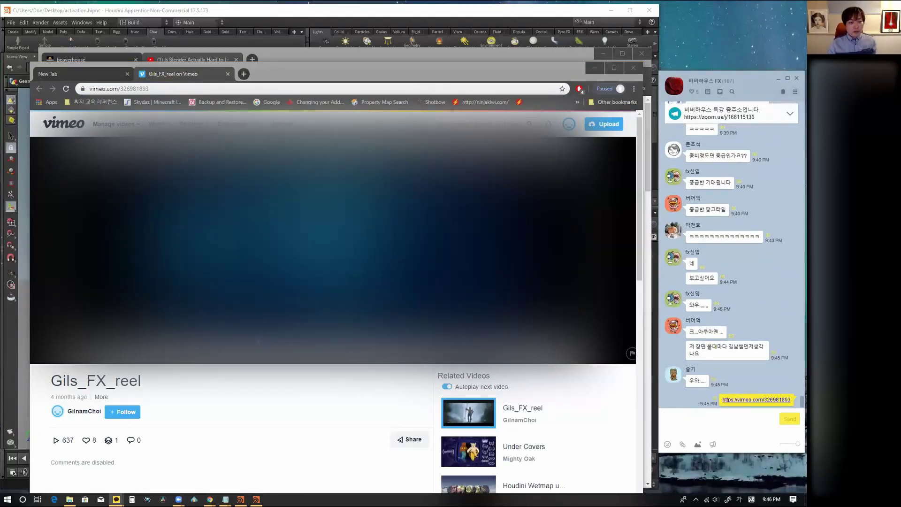
key("Return")
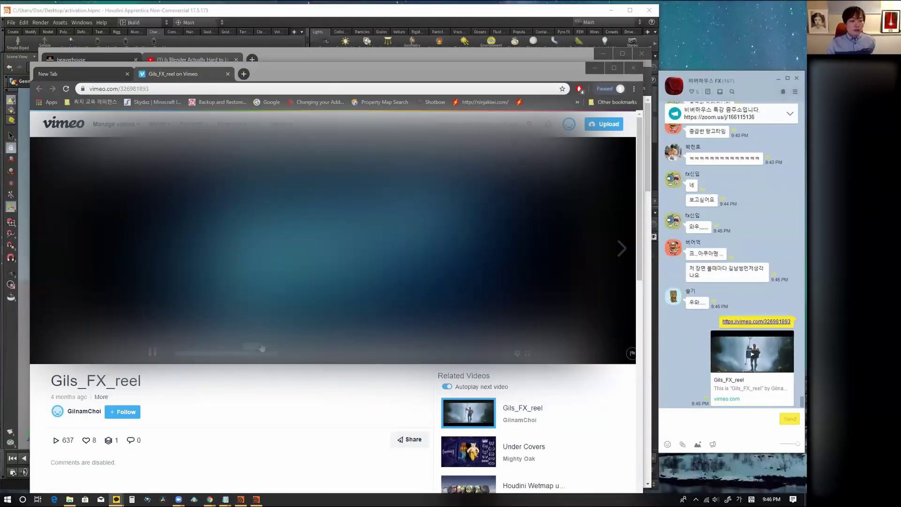
mouse_move(261, 352)
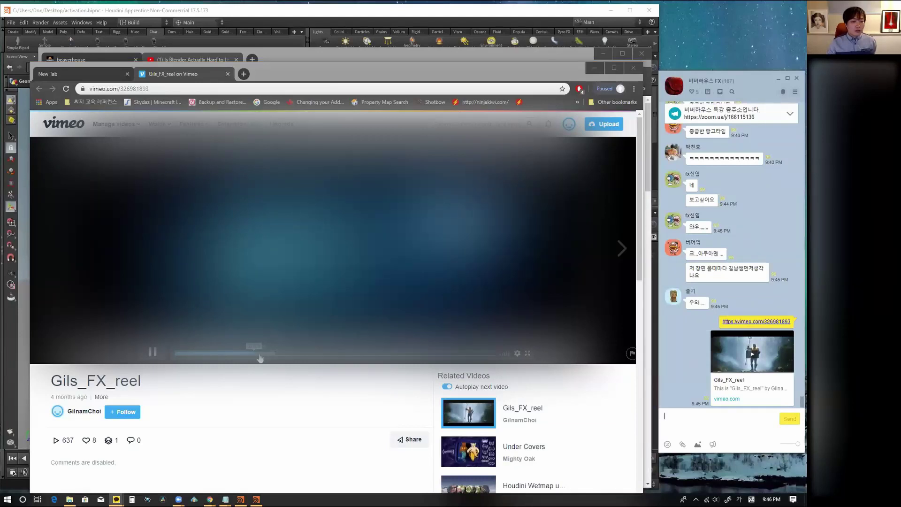
left_click(260, 358)
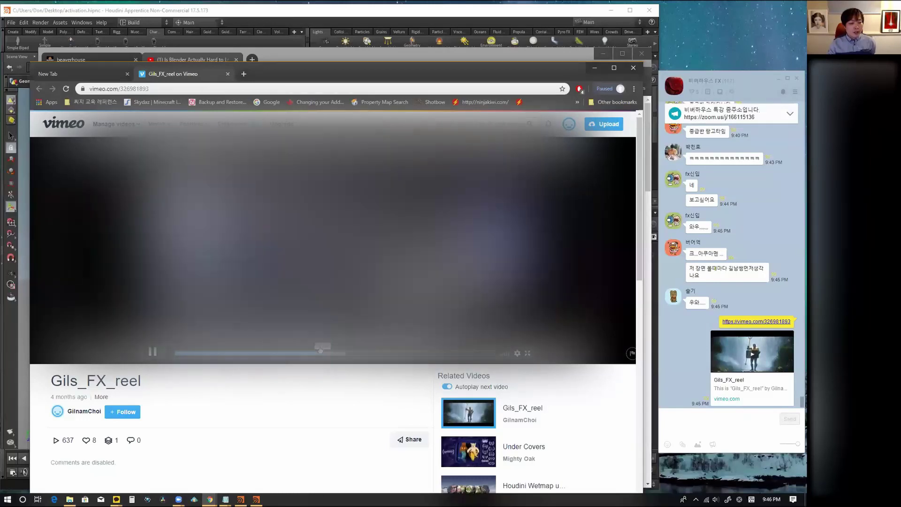
- Go back to the Houdini ground interaction video on YouTube and toggle its playback several times
left_click(348, 57)
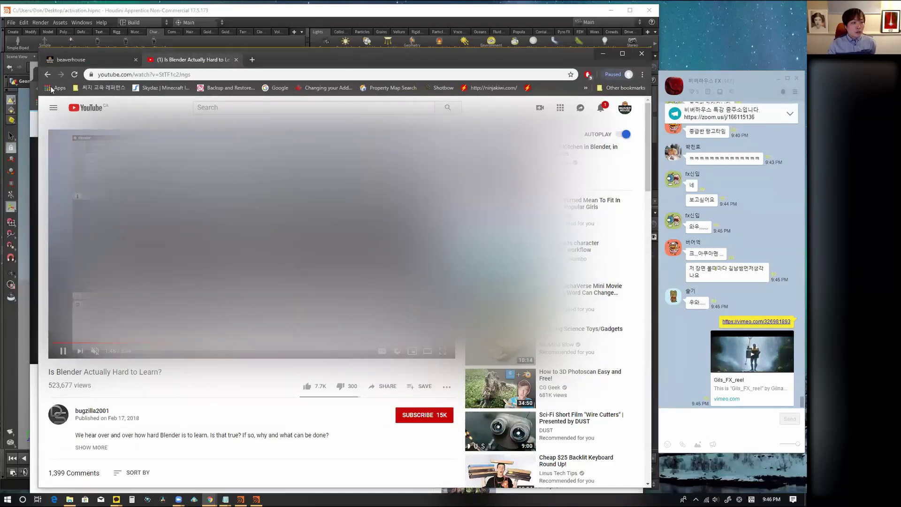
left_click(47, 75)
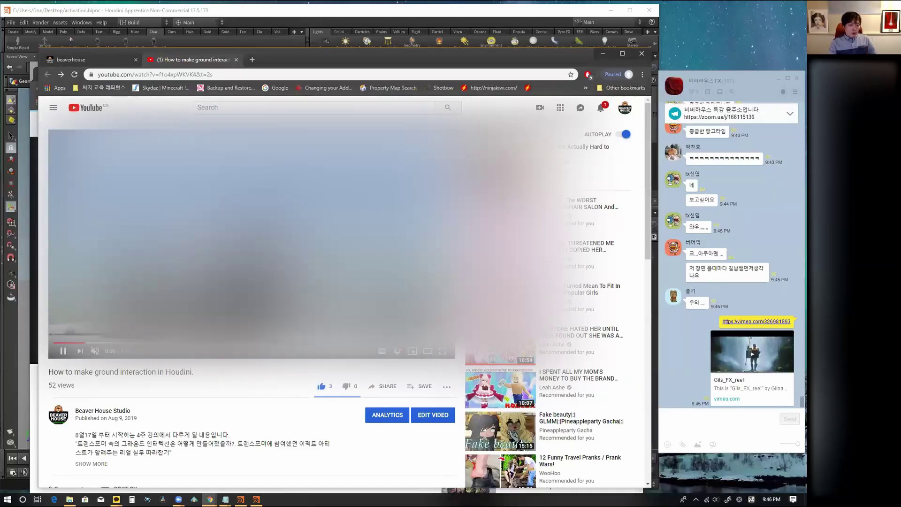
left_click(63, 351)
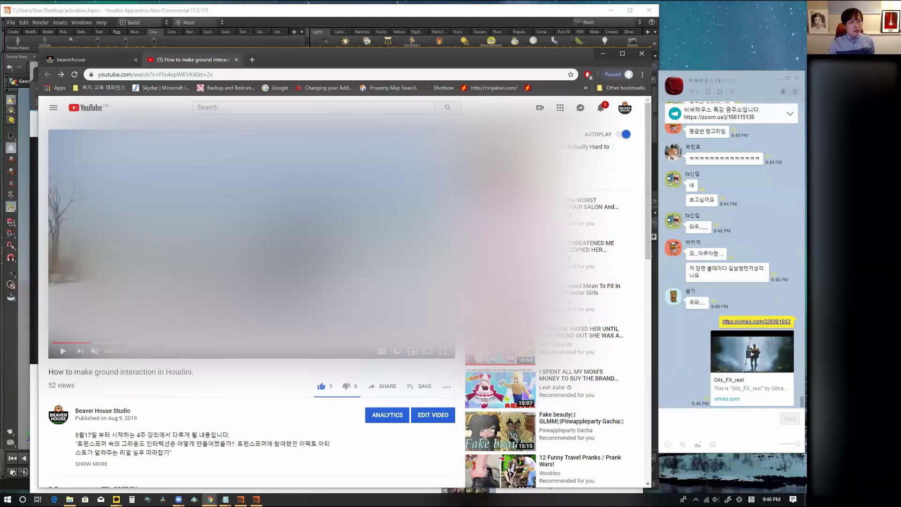
left_click(62, 352)
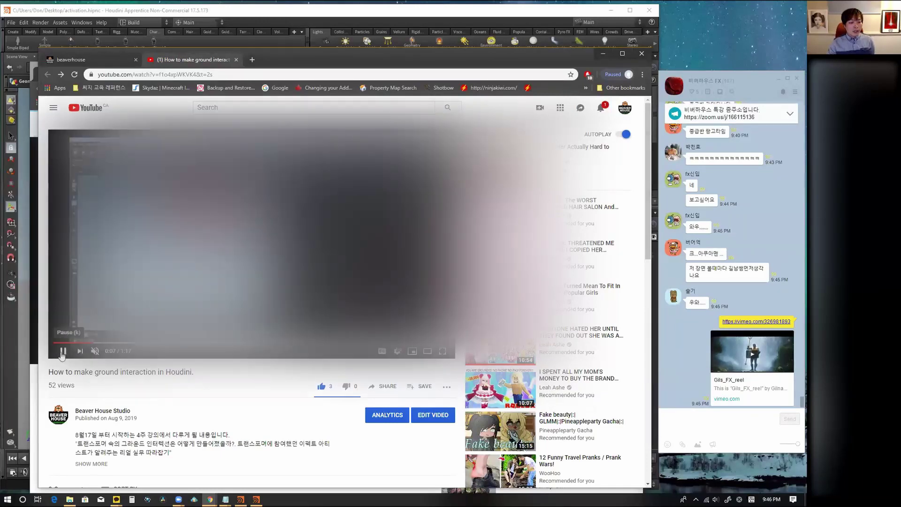
left_click(63, 352)
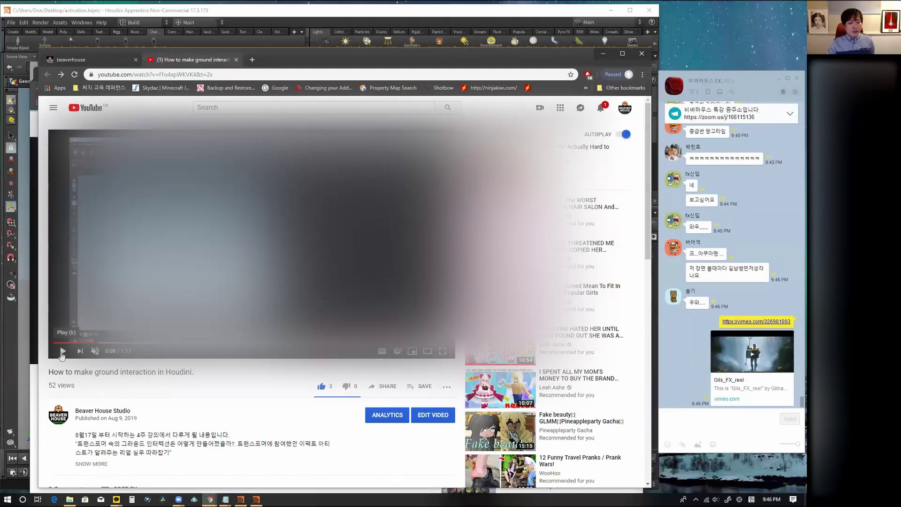
left_click(62, 352)
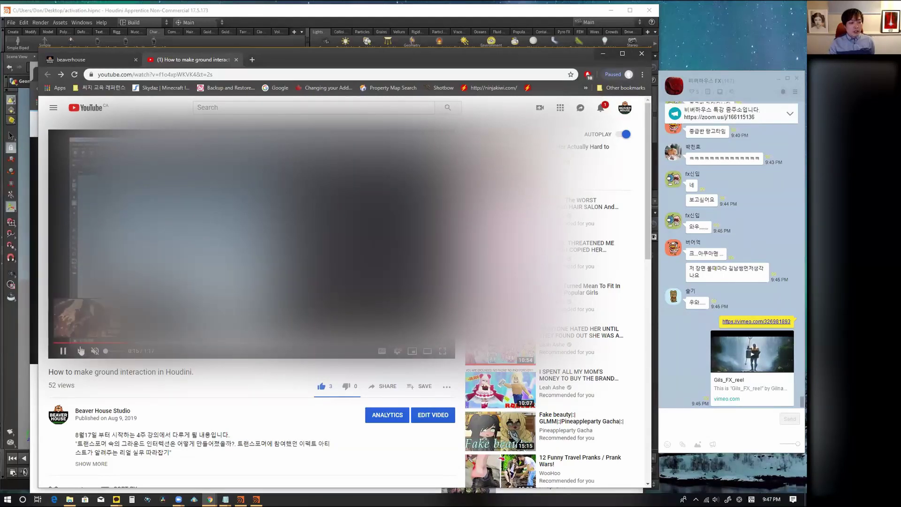
left_click(63, 351)
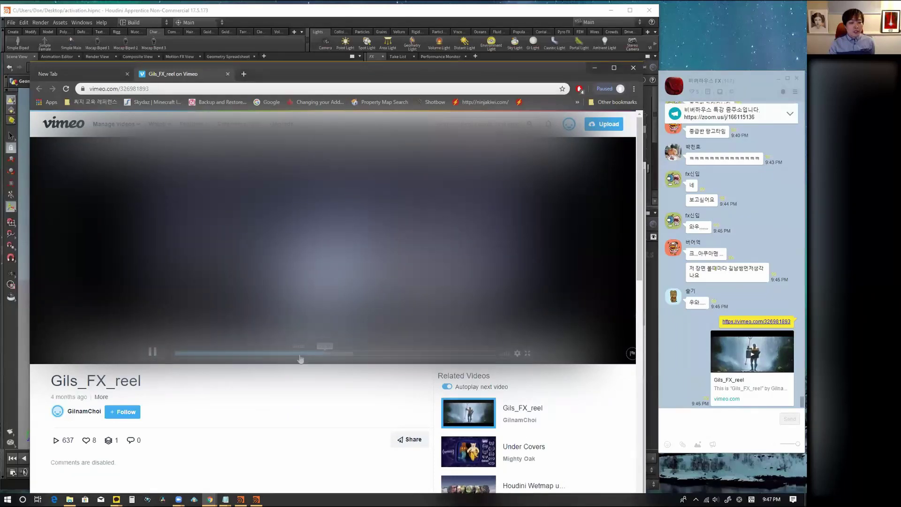
- Pause the Gils_FX_reel, move the Vimeo window down, and bring the YouTube video forward
left_click(153, 355)
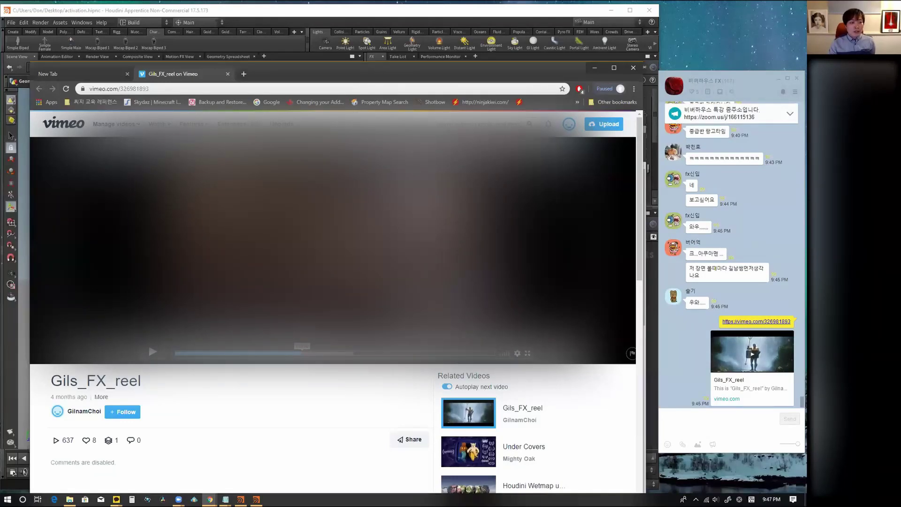
left_click(153, 352)
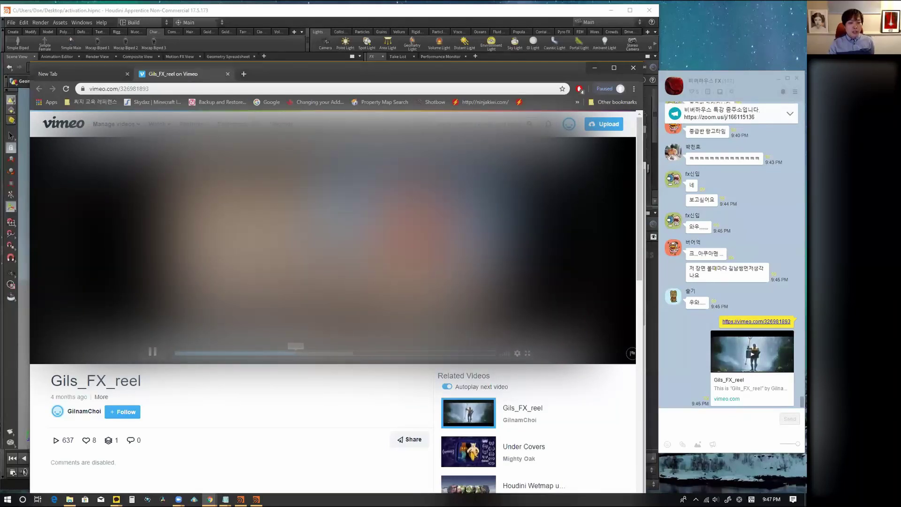
left_click(152, 351)
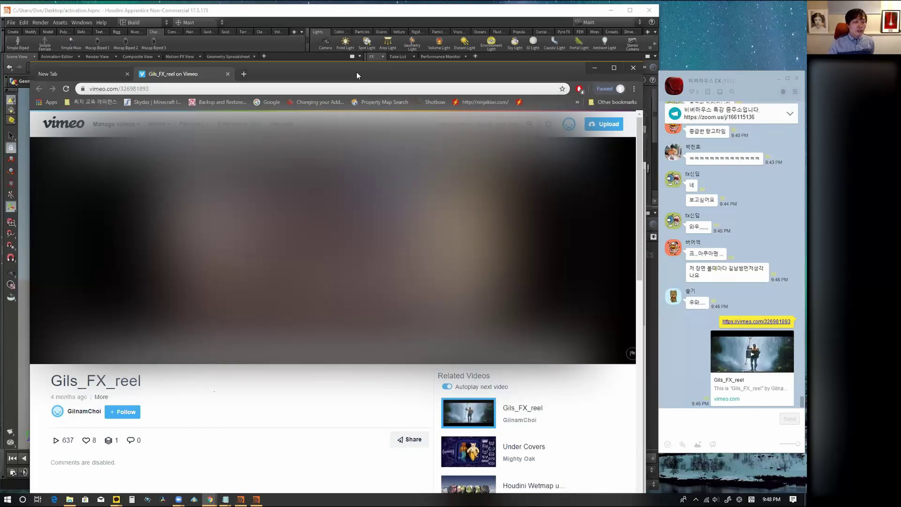
left_click_drag(355, 75, 354, 127)
key("alt+Tab")
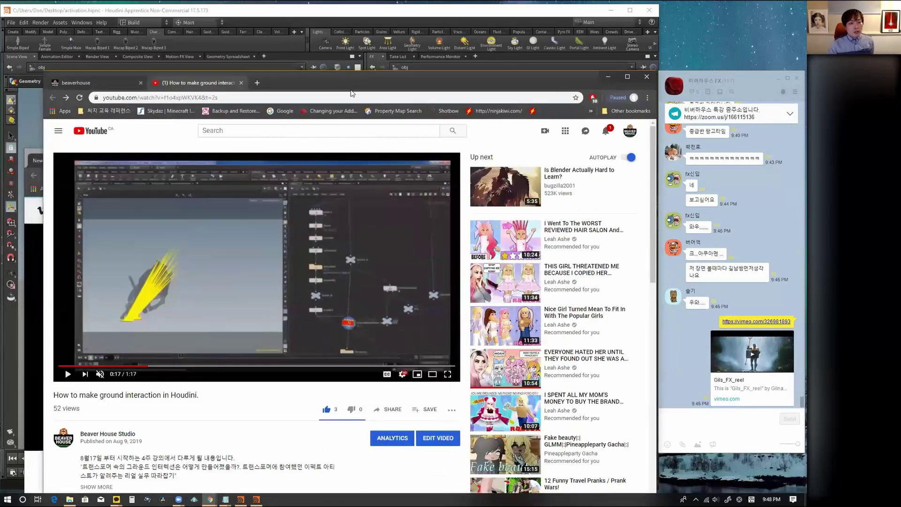
- Play the ground-interaction demo from 0:17 to 0:22, pausing along the way
left_click_drag(351, 123, 361, 81)
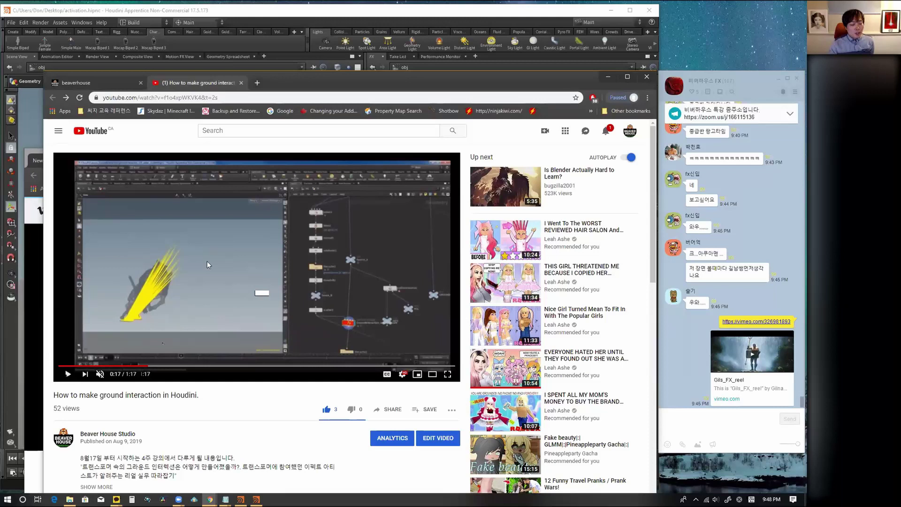
left_click(68, 374)
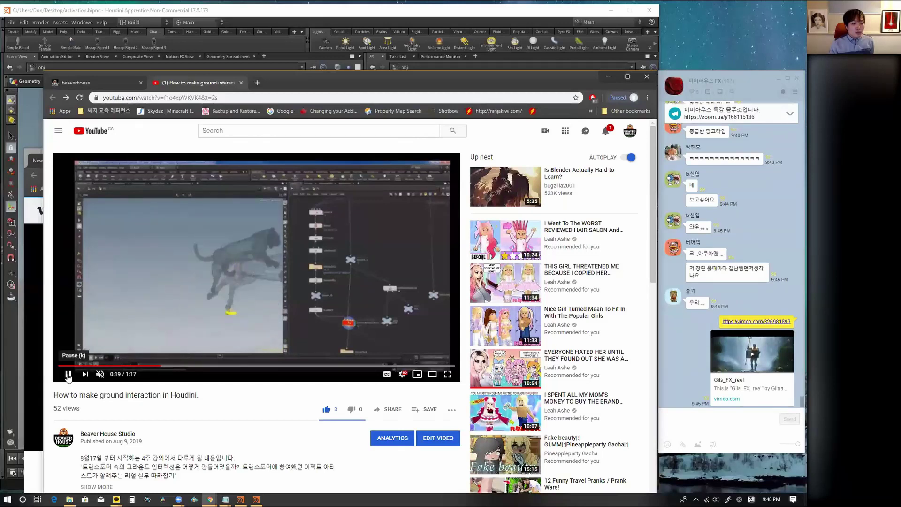
left_click(333, 304)
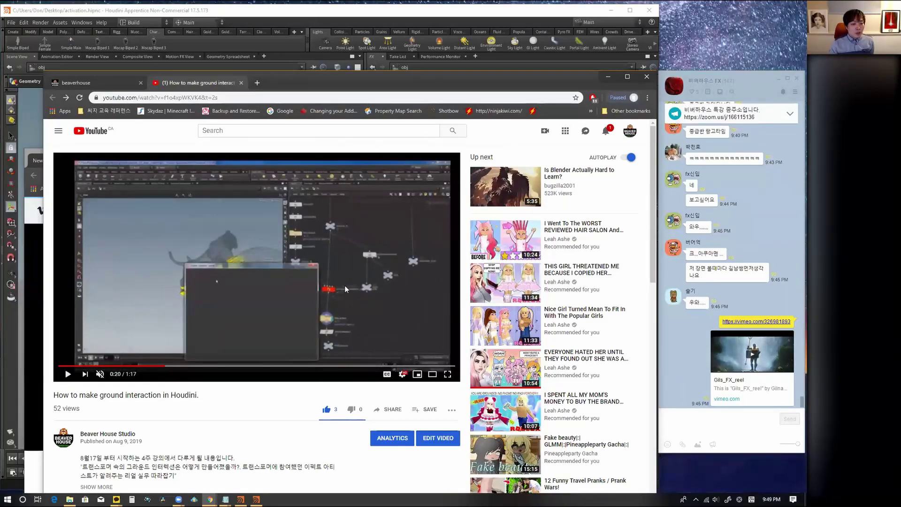
left_click(66, 374)
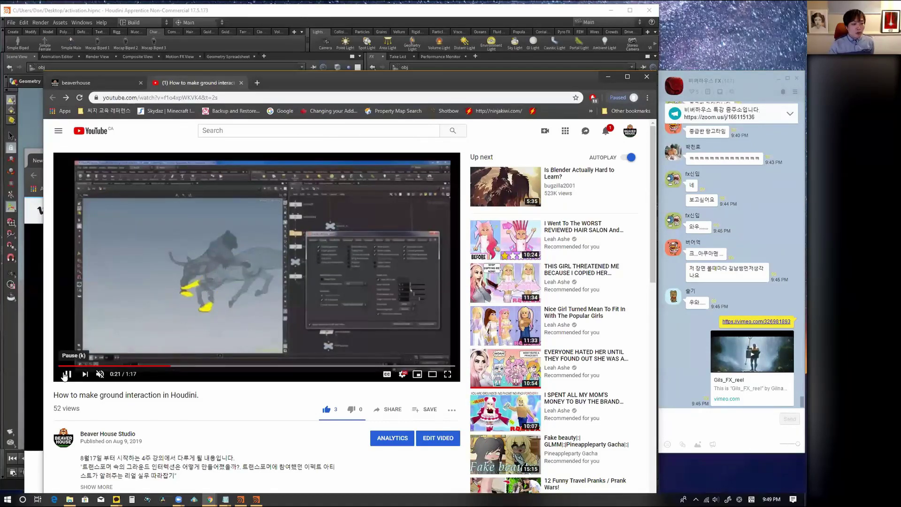
left_click(374, 189)
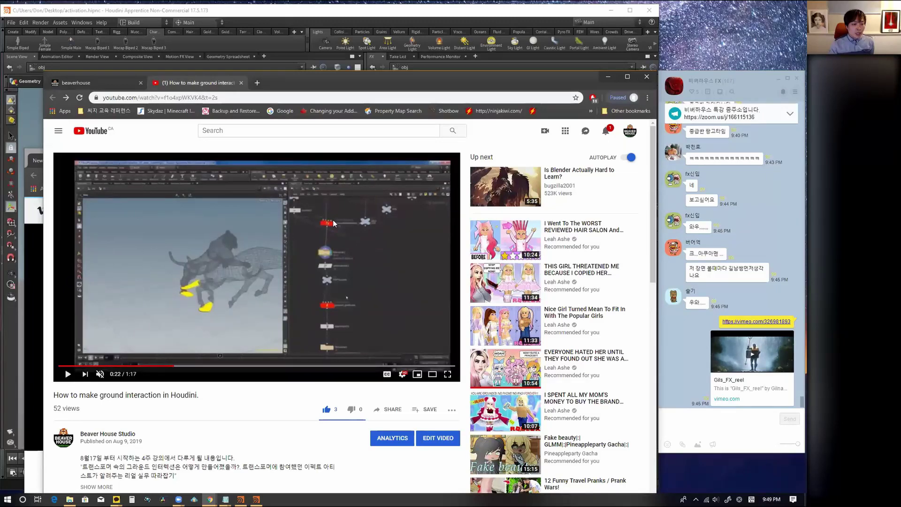
- Continue the demo to 0:27, then switch to the Beaver House website
left_click(63, 375)
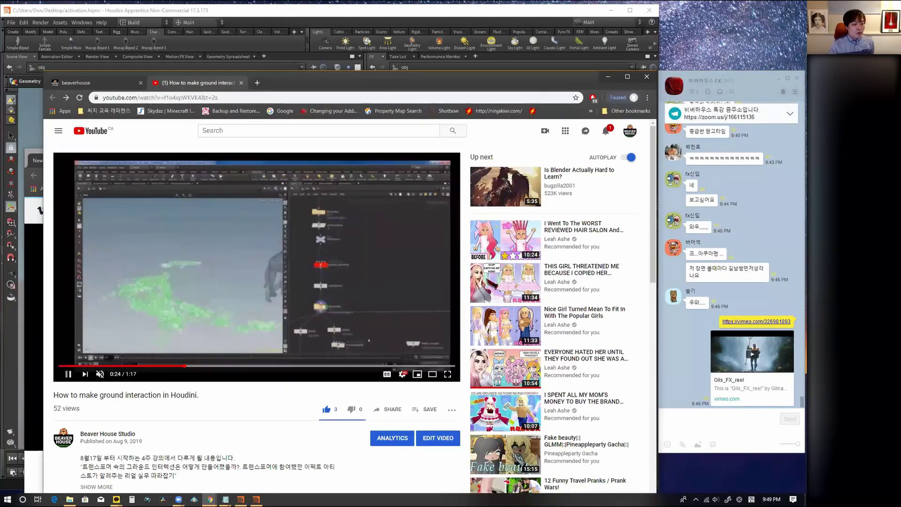
left_click(262, 272)
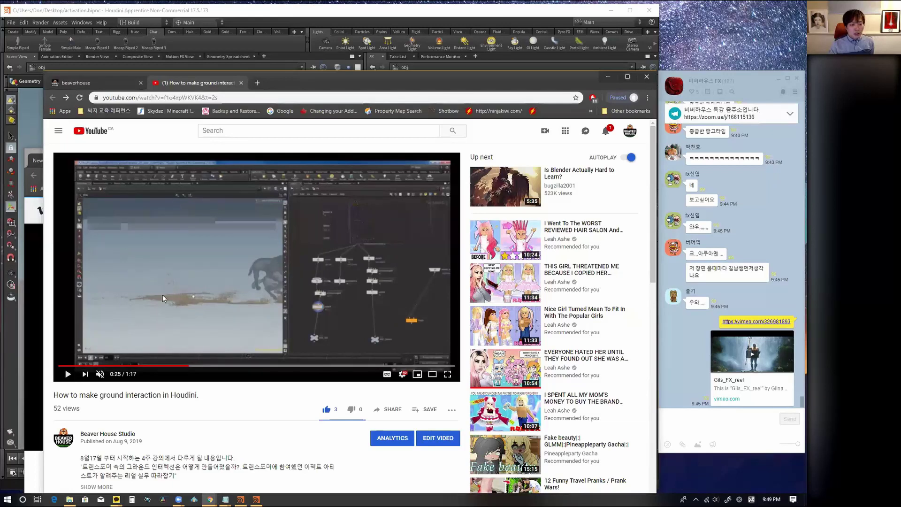
left_click(68, 376)
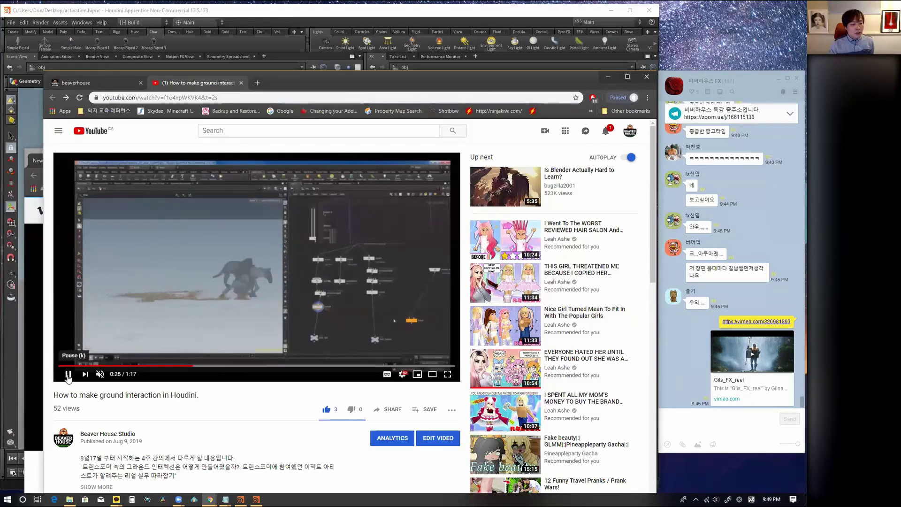
left_click(357, 266)
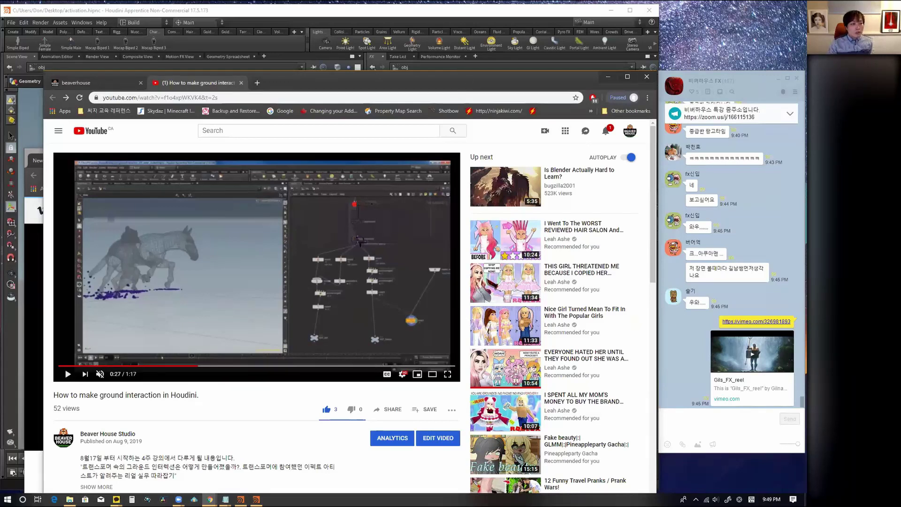
left_click(91, 79)
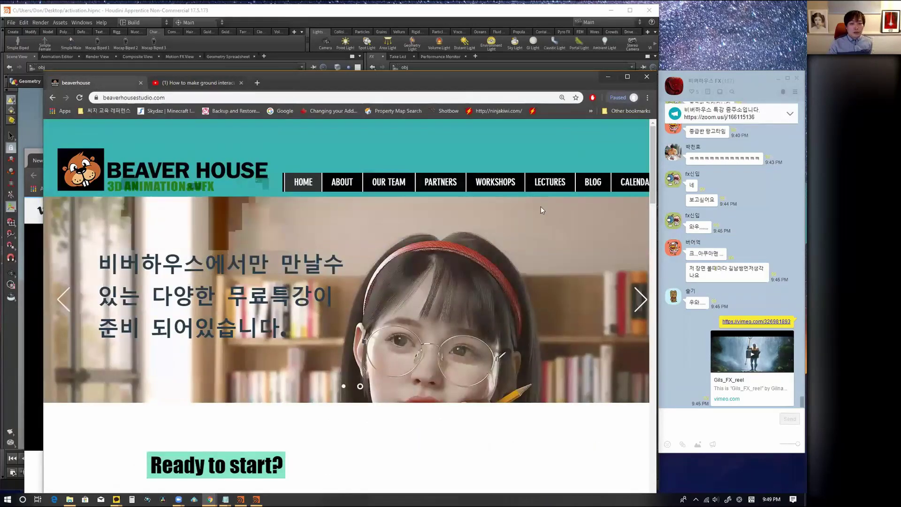
- Open the Houdini FX Intermediate workshop page and scroll down to its curriculum
left_click(559, 186)
mouse_move(495, 182)
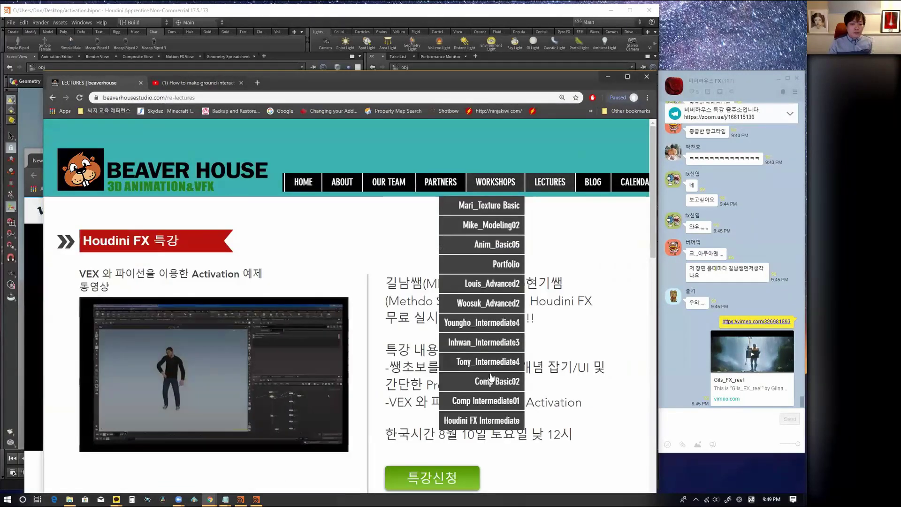
left_click(490, 420)
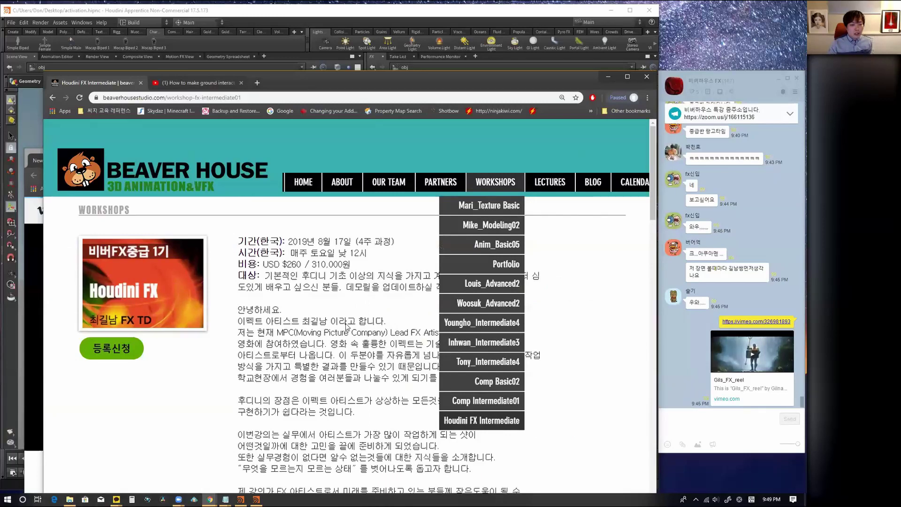
scroll(348, 327, "down", 3)
left_click_drag(412, 85, 416, 26)
scroll(287, 255, "down", 2)
scroll(288, 254, "down", 1)
- Highlight Velocity in Week01 and Matrix in Week02 while explaining the curriculum
left_click_drag(284, 251, 251, 251)
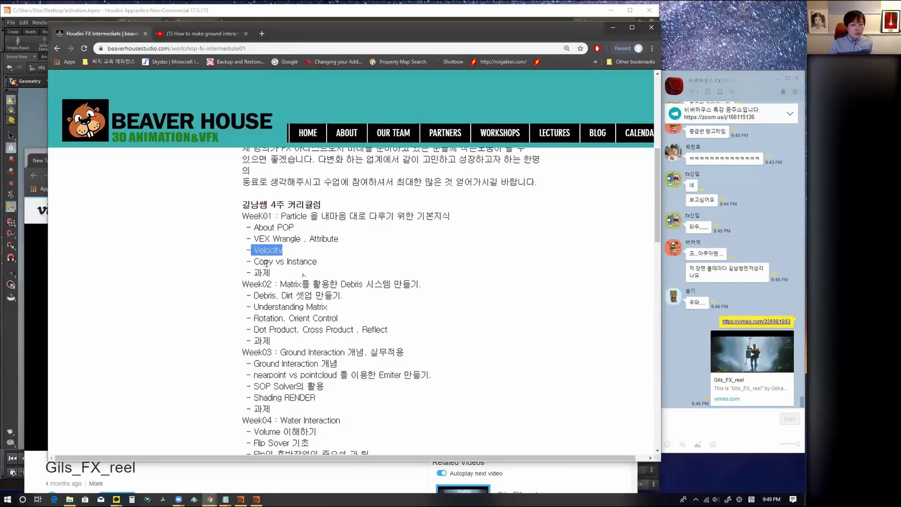
left_click_drag(300, 247, 253, 250)
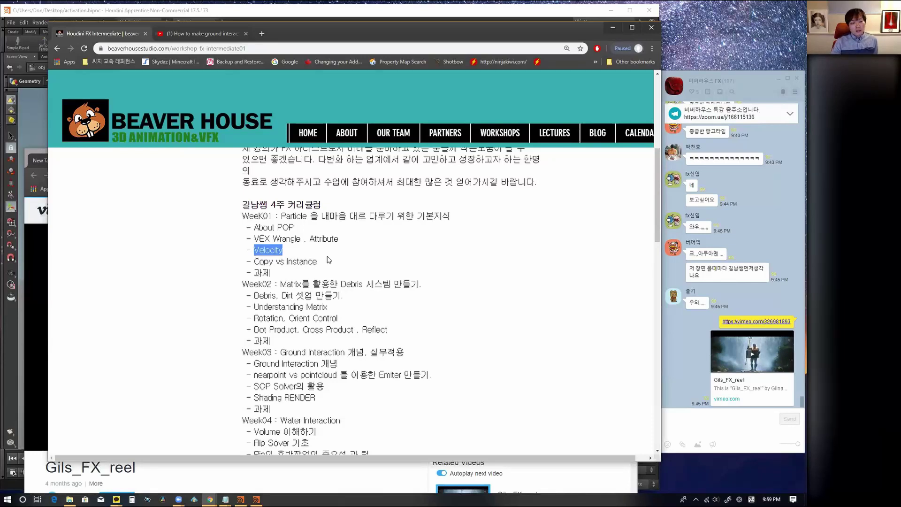
left_click(289, 257)
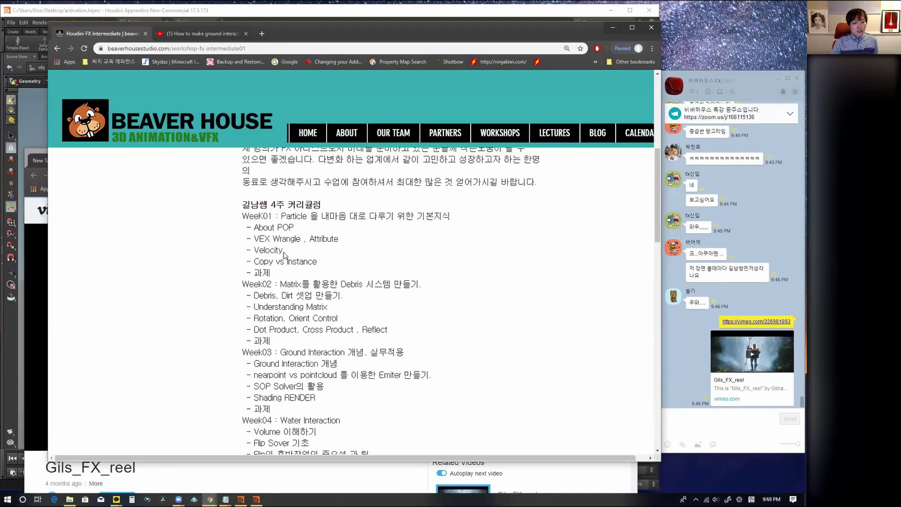
left_click_drag(253, 251, 283, 251)
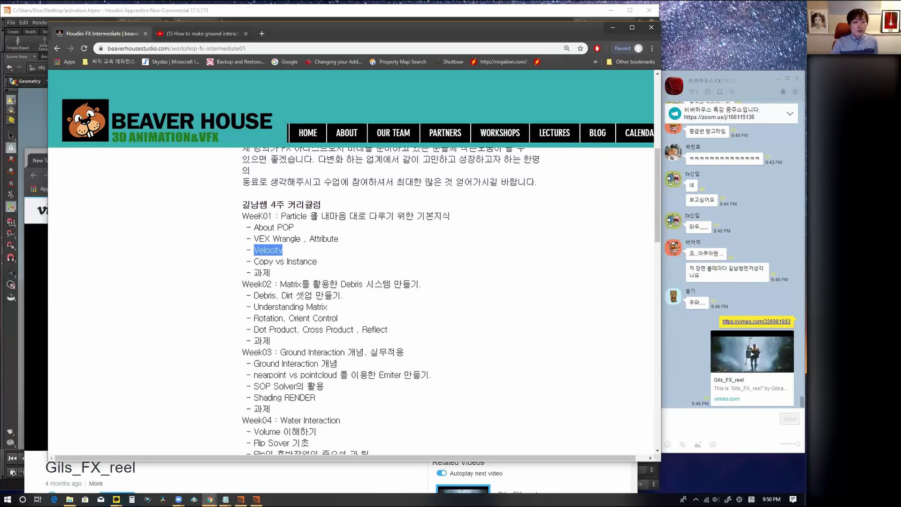
left_click(287, 301)
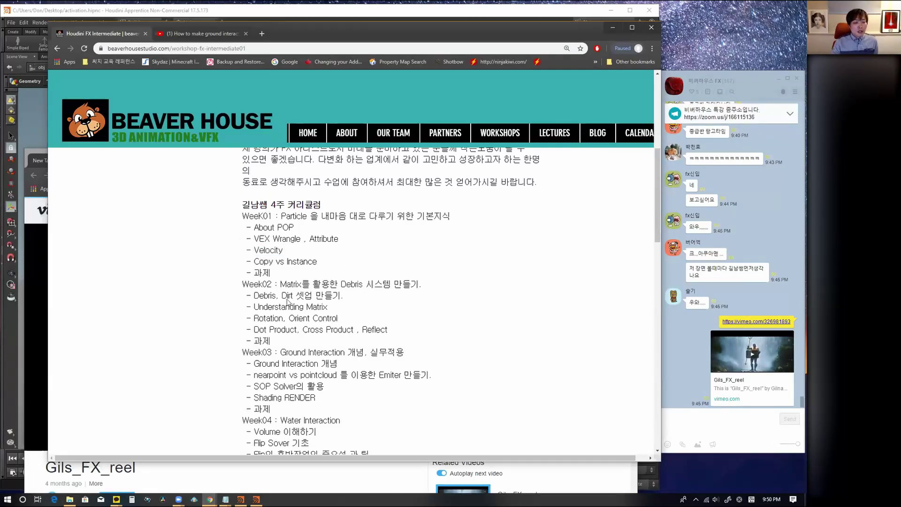
left_click_drag(282, 283, 304, 284)
left_click(369, 325)
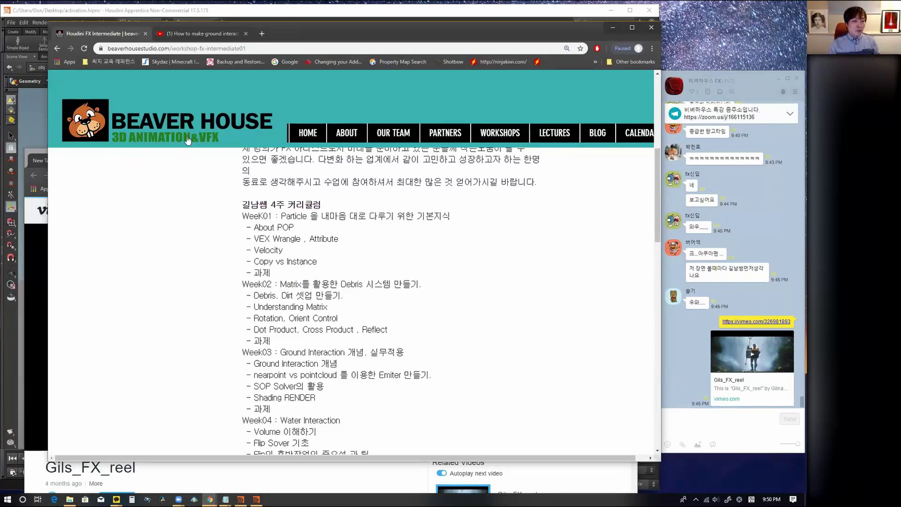
- Switch to the YouTube demo and play it to 0:28
left_click(183, 34)
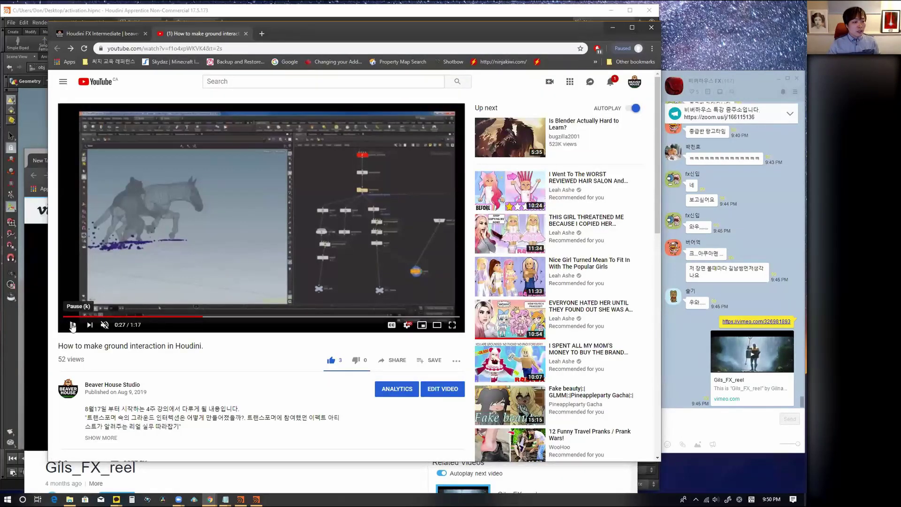
left_click(73, 325)
left_click(72, 325)
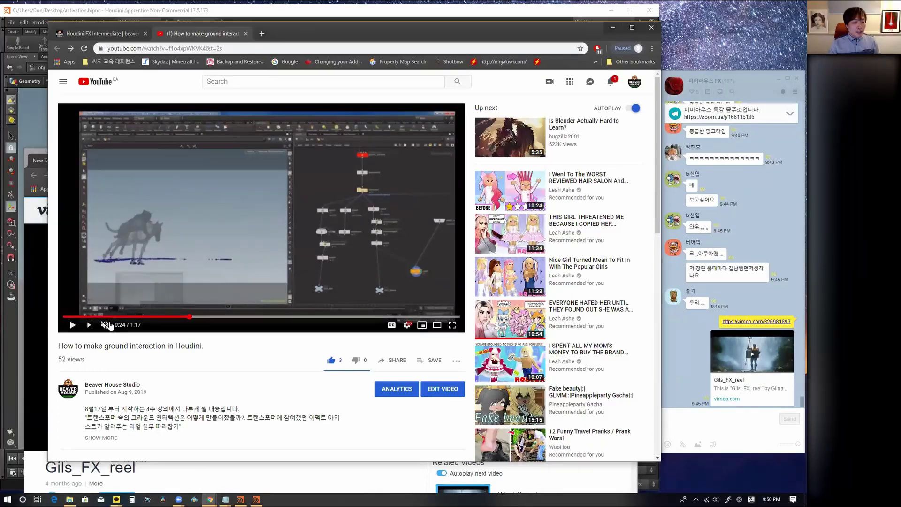
- Replay the demo from 0:24 to 0:28, then return to the workshop page
left_click(190, 316)
left_click(72, 324)
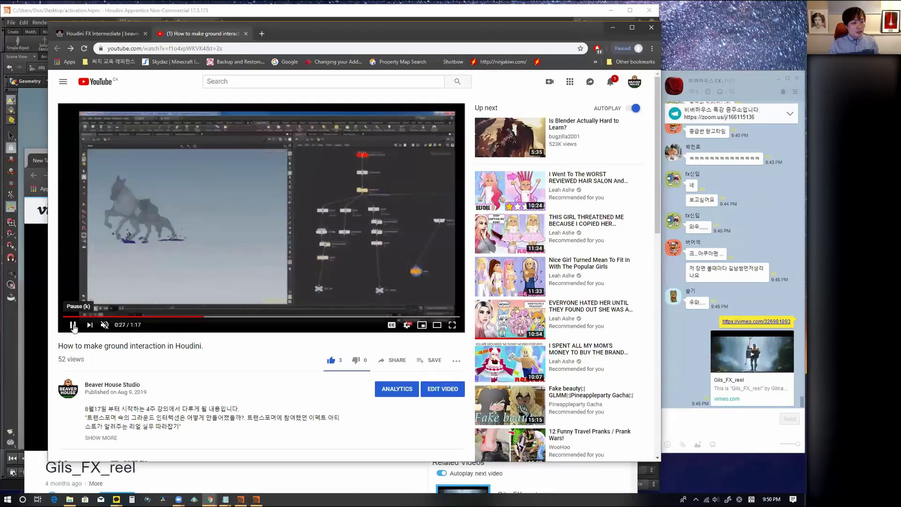
left_click(153, 239)
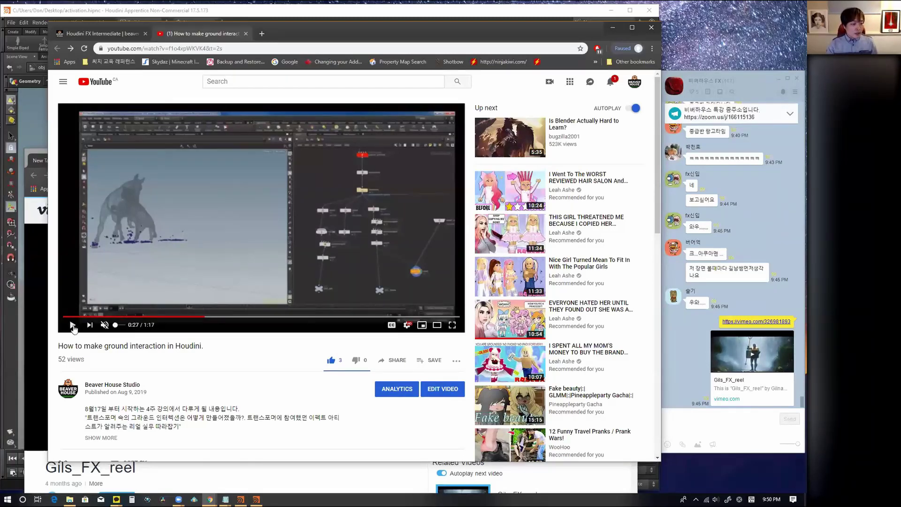
left_click(72, 325)
left_click(173, 261)
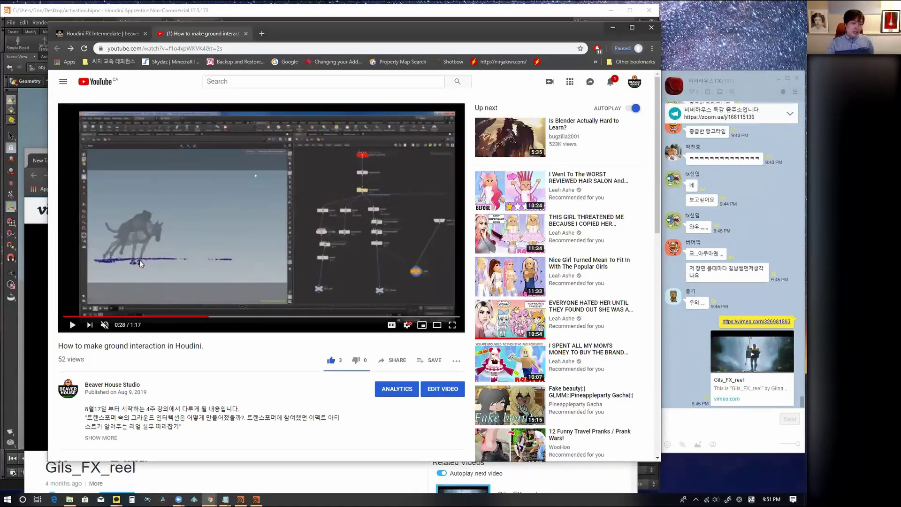
left_click(93, 33)
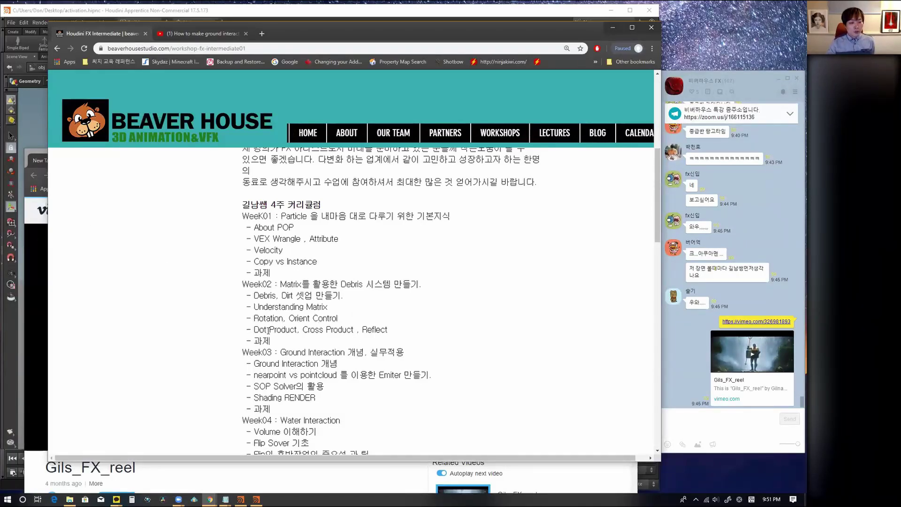
- Highlight 'Dot Product' in the Week02 list, then bring the Houdini window forward
mouse_move(253, 330)
left_mouse_down()
mouse_move(394, 334)
mouse_move(383, 334)
left_mouse_up()
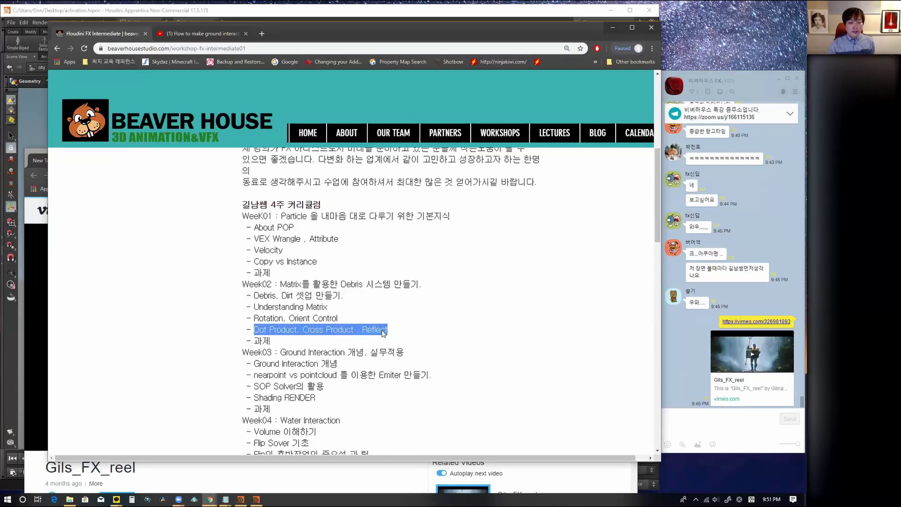
left_click_drag(251, 330, 303, 330)
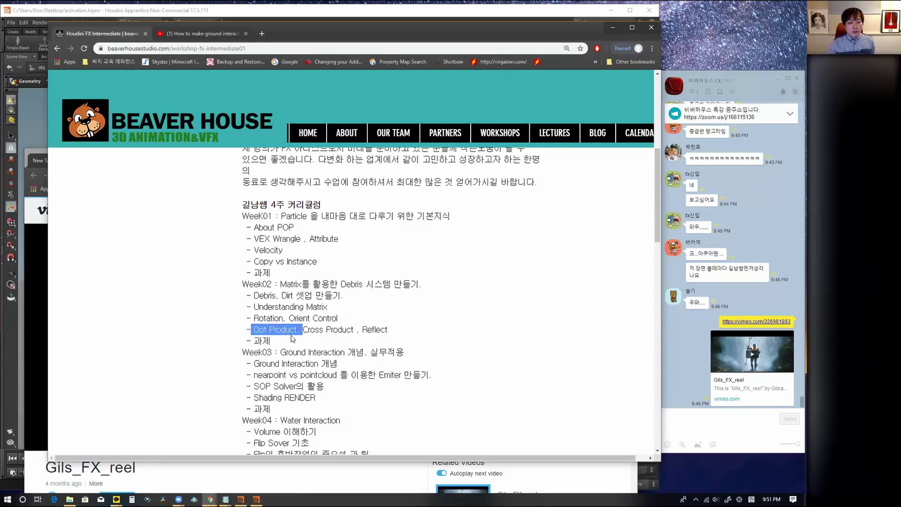
left_click(288, 331)
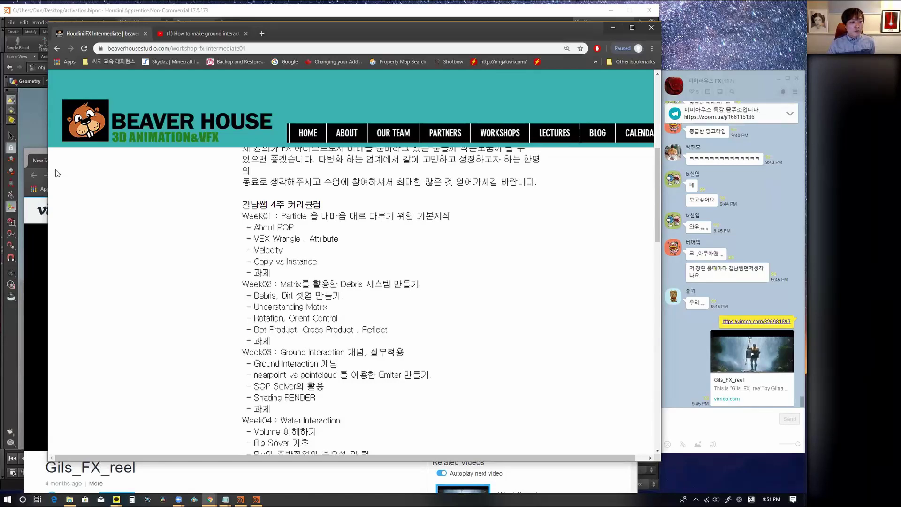
left_click(190, 13)
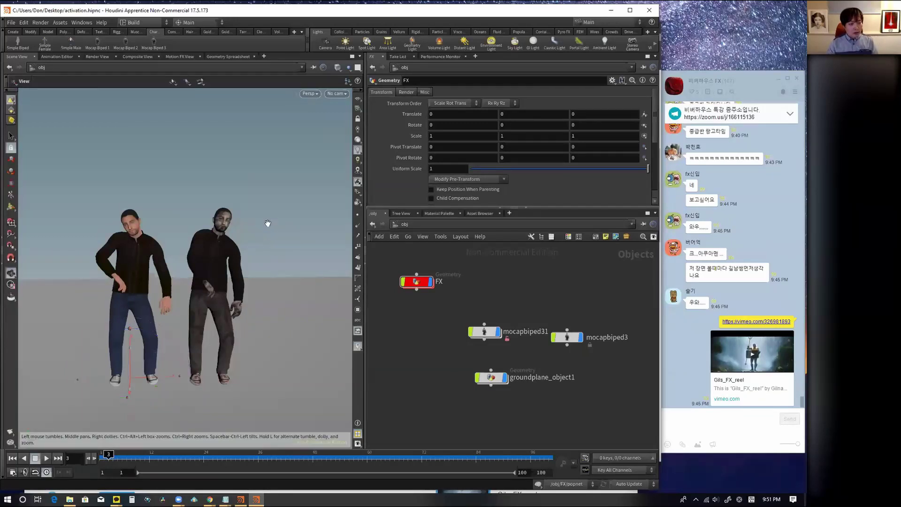
- Add distantlight1 from the Lights shelf and orbit to a low front view of the bipeds
left_click_drag(277, 223, 256, 241, "alt")
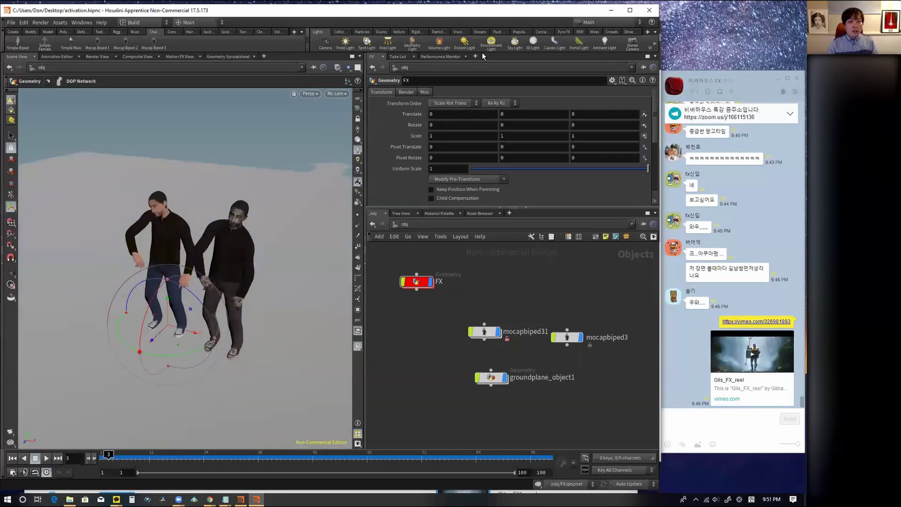
left_click(465, 44)
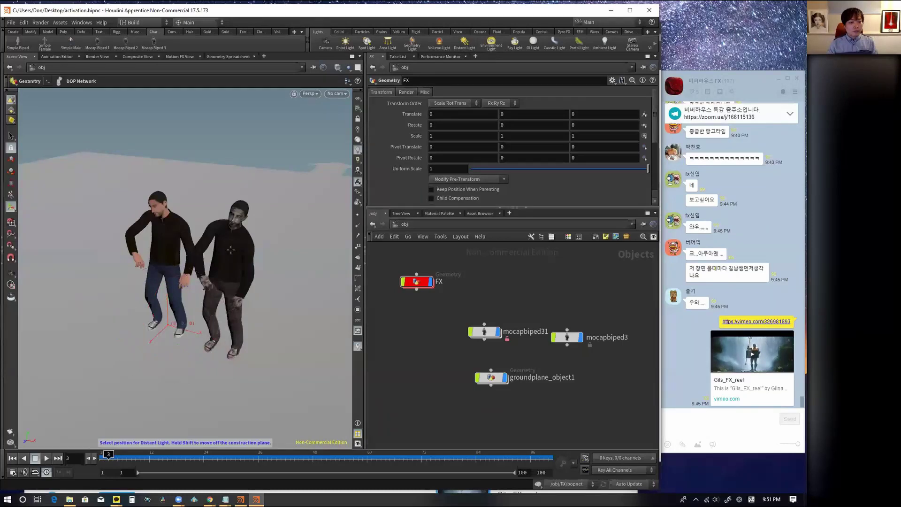
left_click(58, 205)
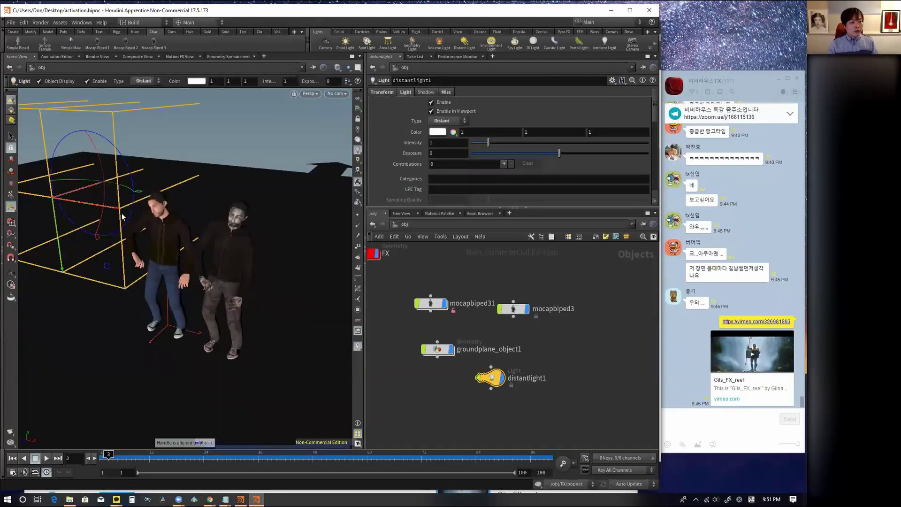
mouse_move(158, 210)
left_mouse_down()
mouse_move(196, 232)
mouse_move(136, 187)
mouse_move(165, 213)
mouse_move(181, 251)
mouse_move(317, 311)
left_mouse_up()
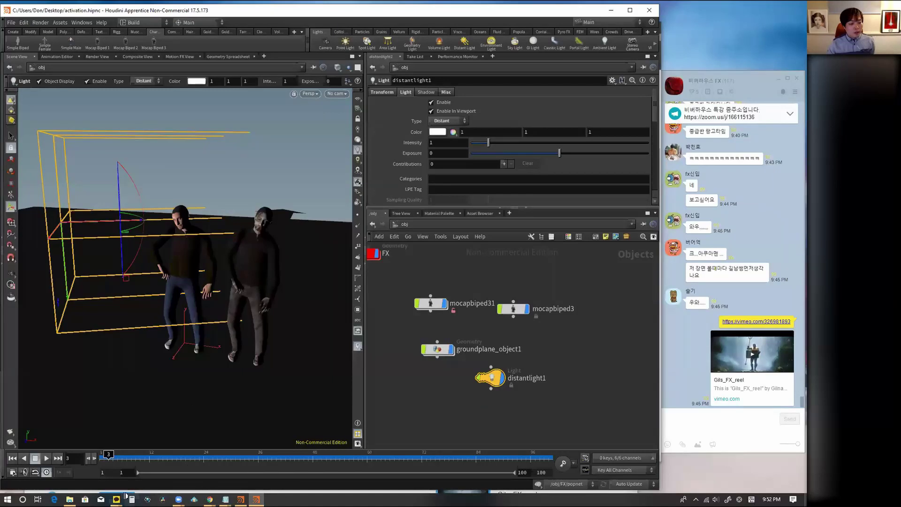
left_click(212, 494)
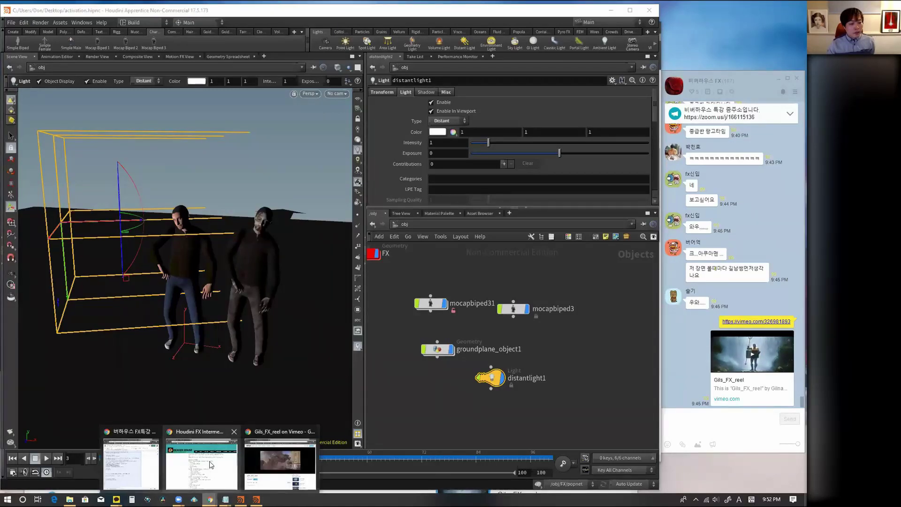
- Highlight Dot Product and Cross Product in the workshop's Week02 curriculum
left_click(202, 463)
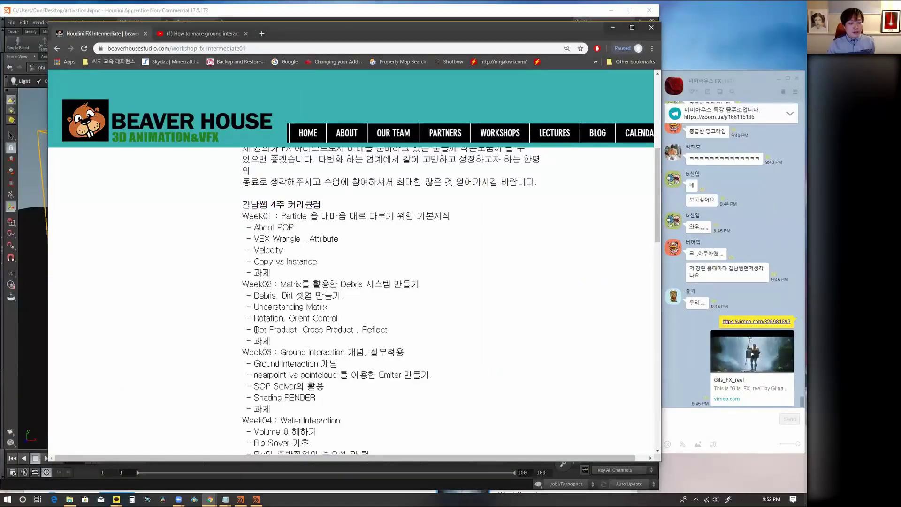
left_click_drag(253, 330, 298, 330)
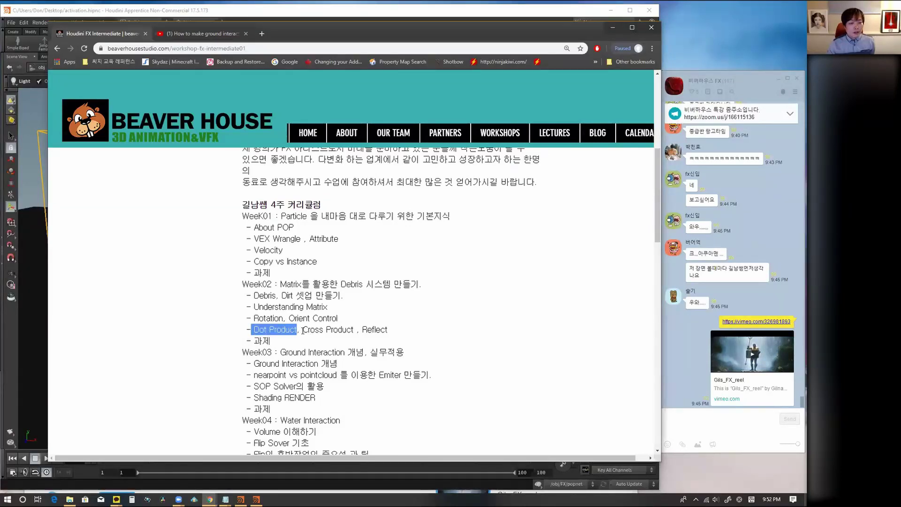
left_click_drag(303, 329, 353, 329)
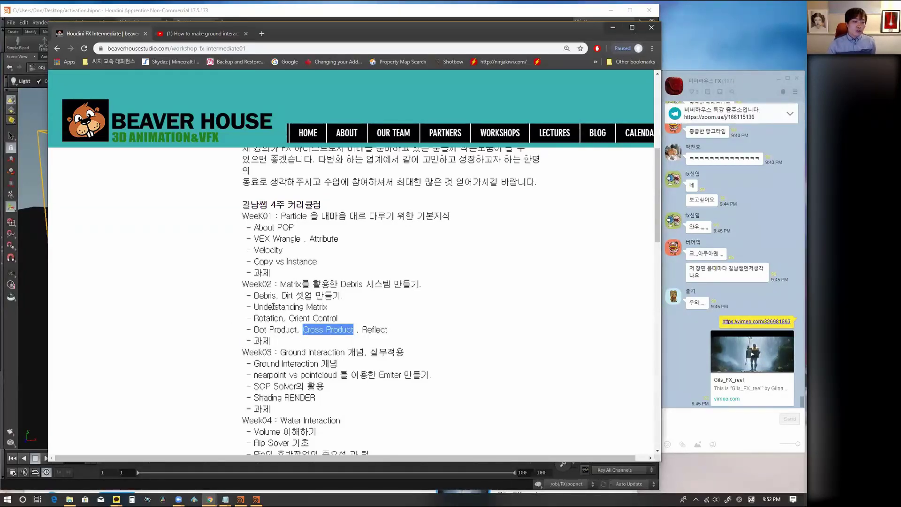
left_click(290, 327)
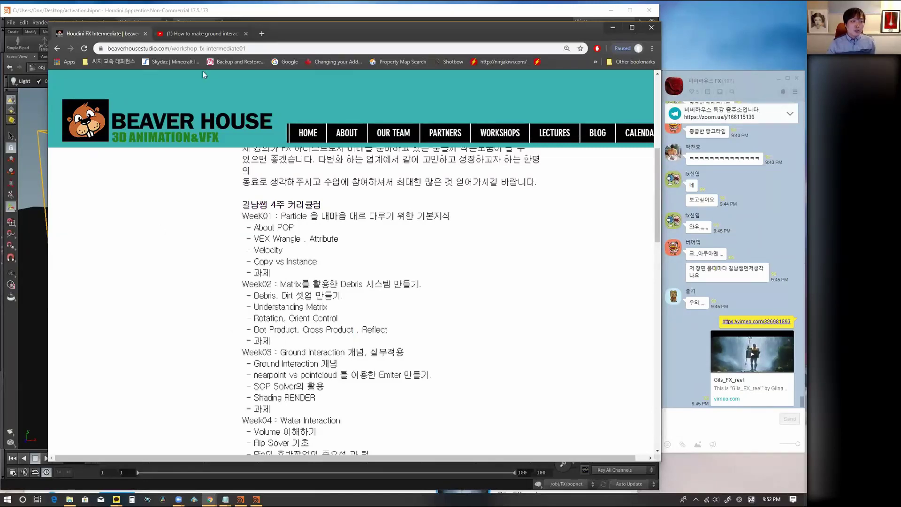
left_click(310, 11)
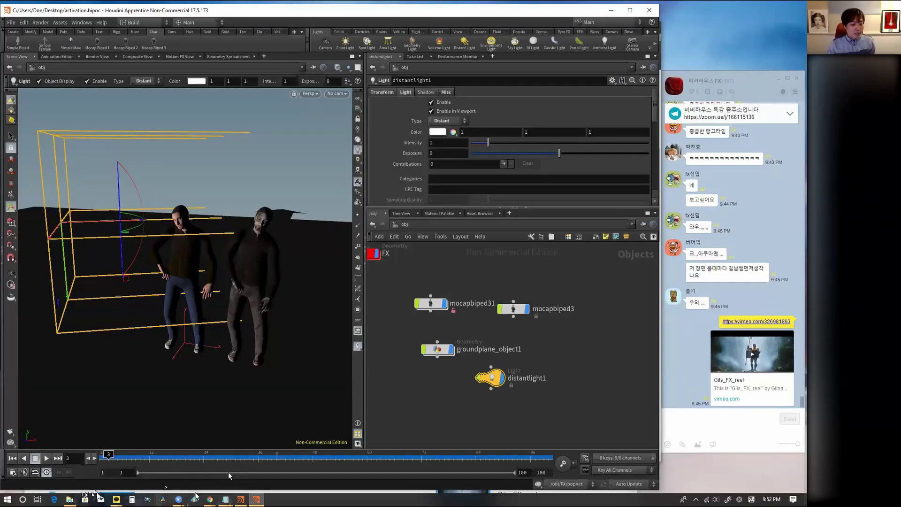
- Return to the curriculum page and highlight the Ground Interaction topic under Week03
mouse_move(210, 500)
left_click(215, 457)
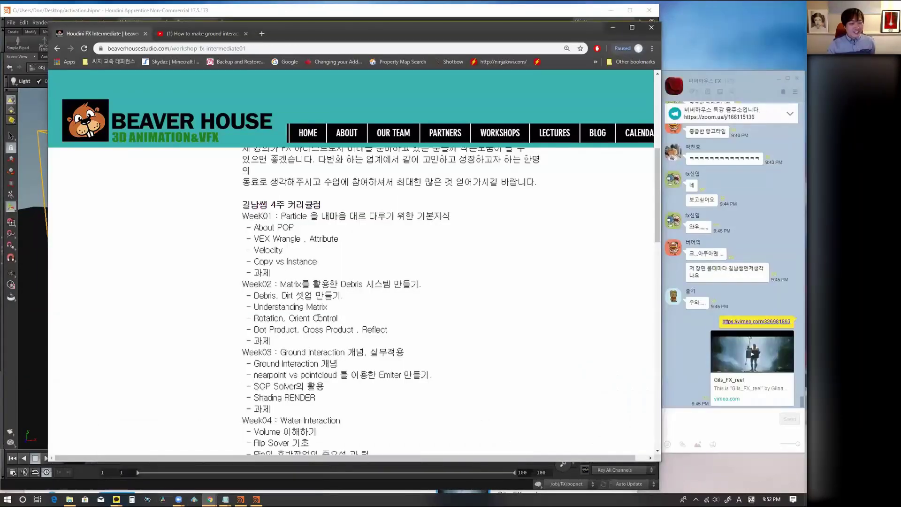
scroll(466, 366, "down", 2)
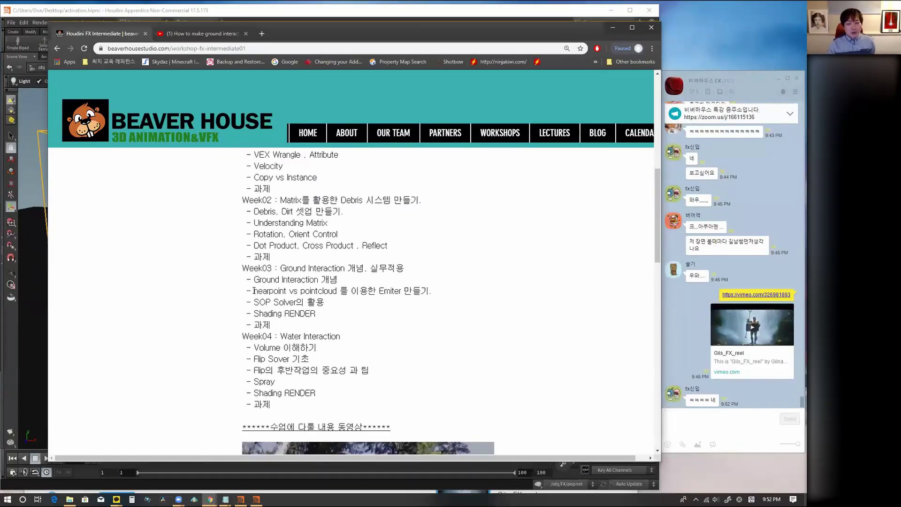
mouse_move(253, 291)
left_mouse_down()
mouse_move(344, 287)
mouse_move(338, 281)
left_mouse_up()
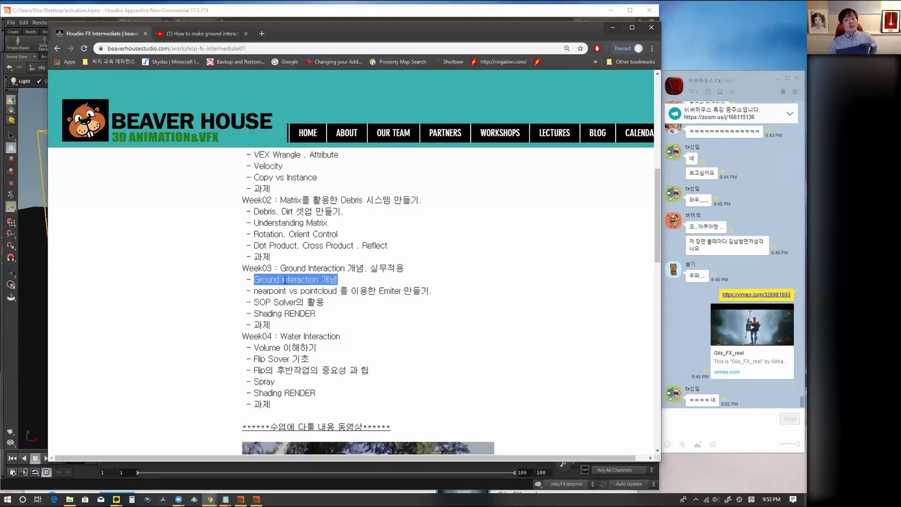
left_click(334, 235)
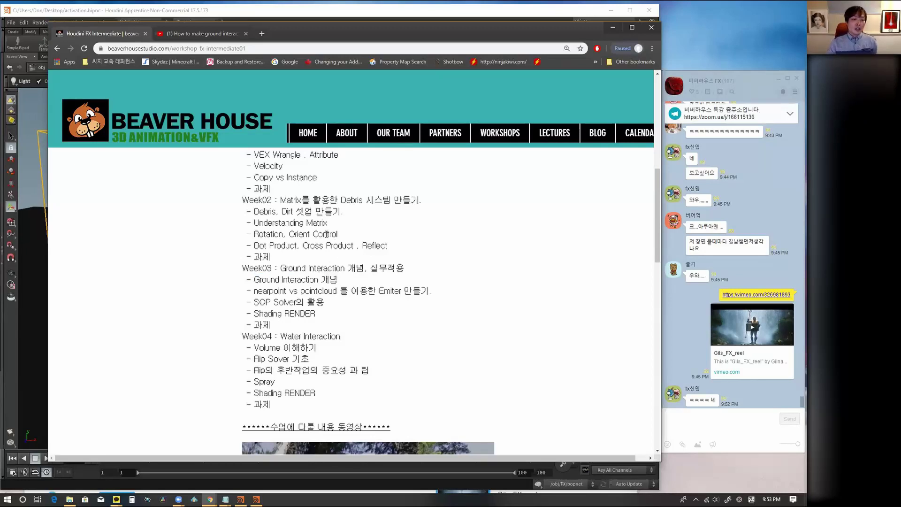
scroll(408, 263, "up", 2)
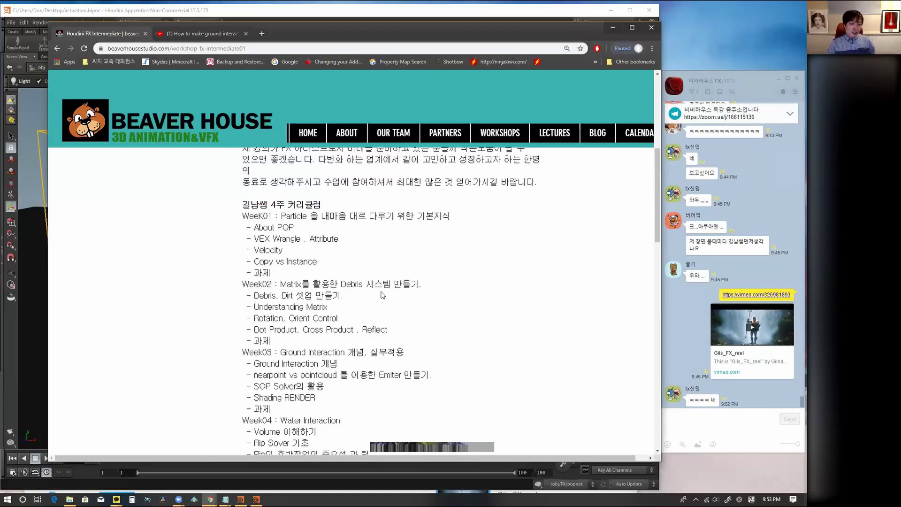
- Scroll through the curriculum and highlight the SOP Solver topic under Week03
scroll(383, 295, "down", 1)
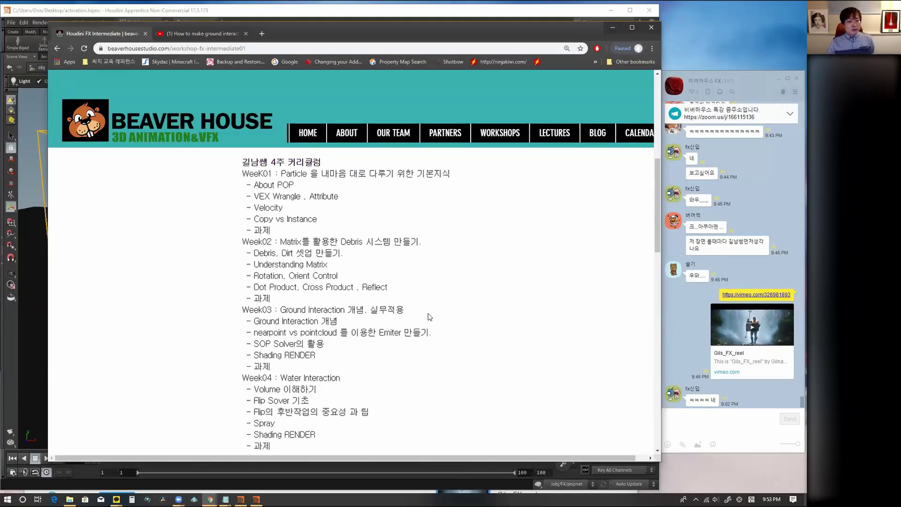
scroll(428, 317, "down", 1)
scroll(427, 316, "up", 2)
scroll(426, 315, "down", 1)
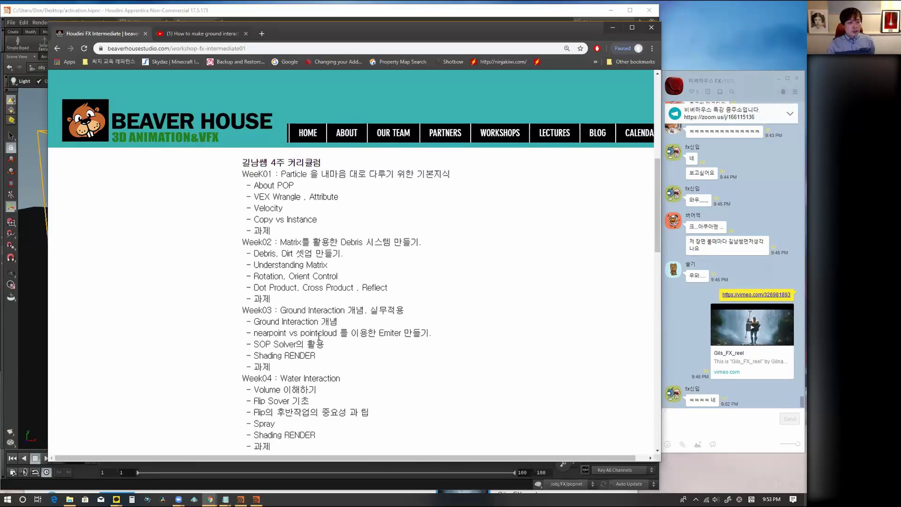
scroll(397, 365, "down", 1)
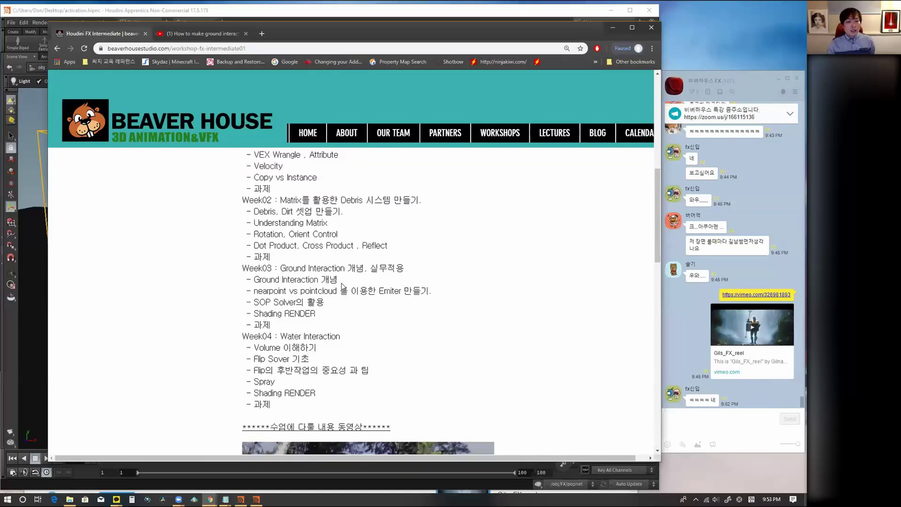
scroll(305, 253, "up", 1)
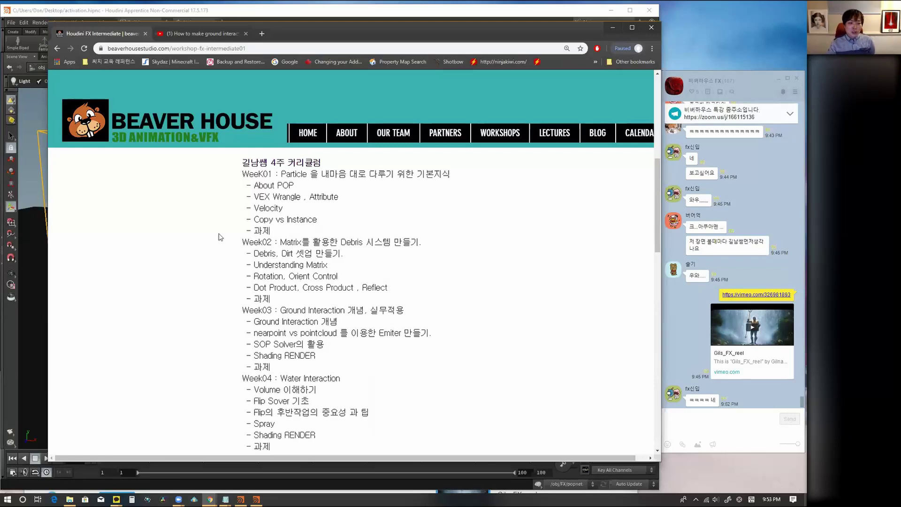
scroll(466, 312, "down", 1)
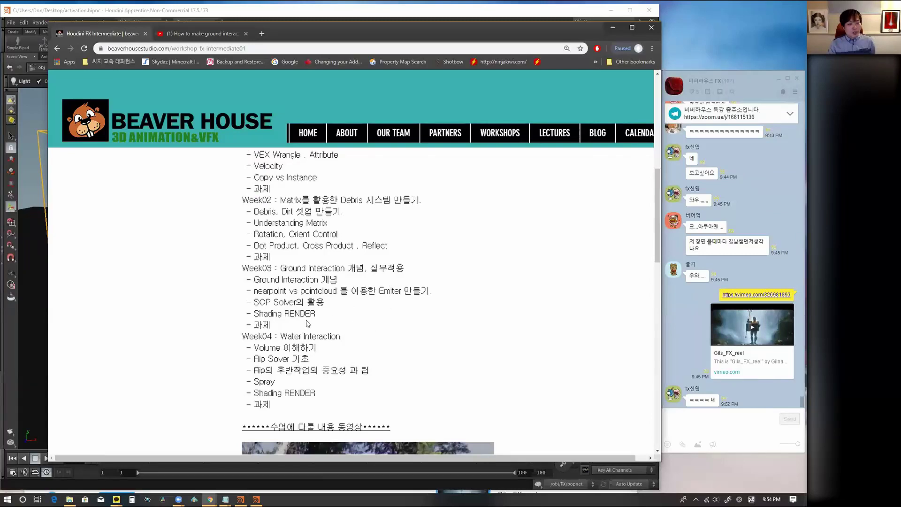
mouse_move(252, 303)
left_mouse_down()
mouse_move(328, 304)
mouse_move(363, 323)
left_mouse_up()
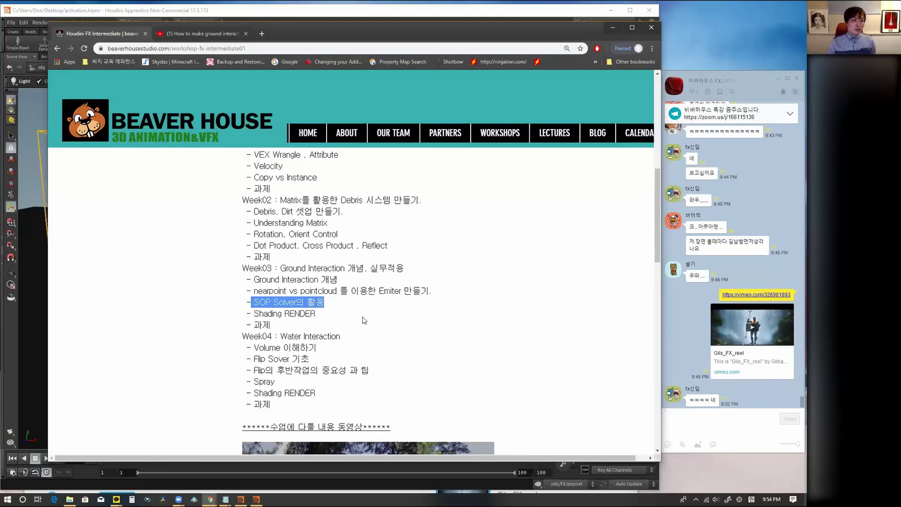
left_click(364, 320)
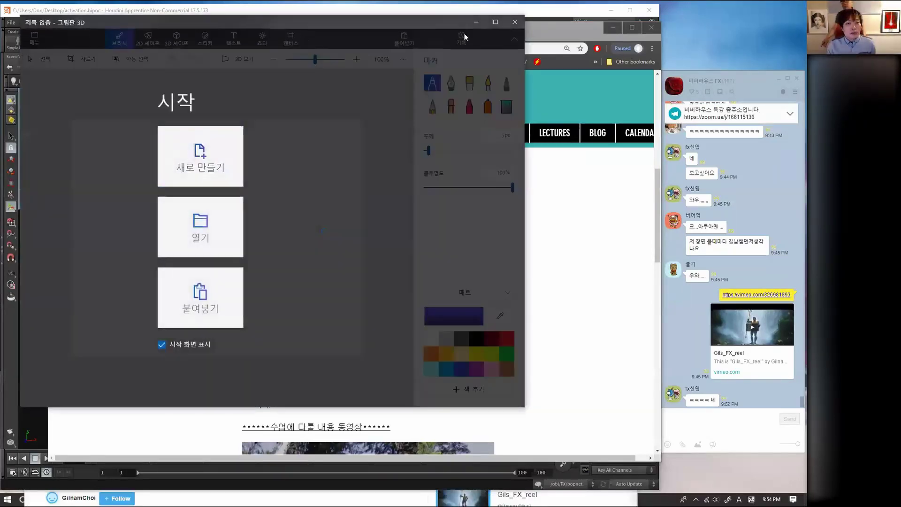
left_click(513, 23)
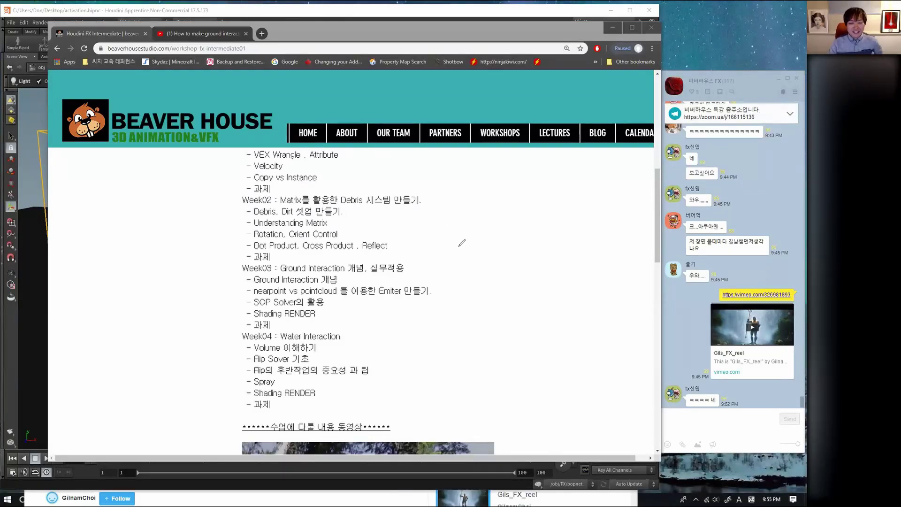
- Sketch red boxes and arrows linking a DOP box over the workshop page
mouse_move(458, 245)
left_mouse_down()
mouse_move(459, 257)
mouse_move(533, 246)
mouse_move(512, 276)
mouse_move(458, 267)
mouse_move(474, 256)
mouse_move(466, 267)
mouse_move(515, 270)
mouse_move(528, 257)
mouse_move(515, 262)
left_mouse_up()
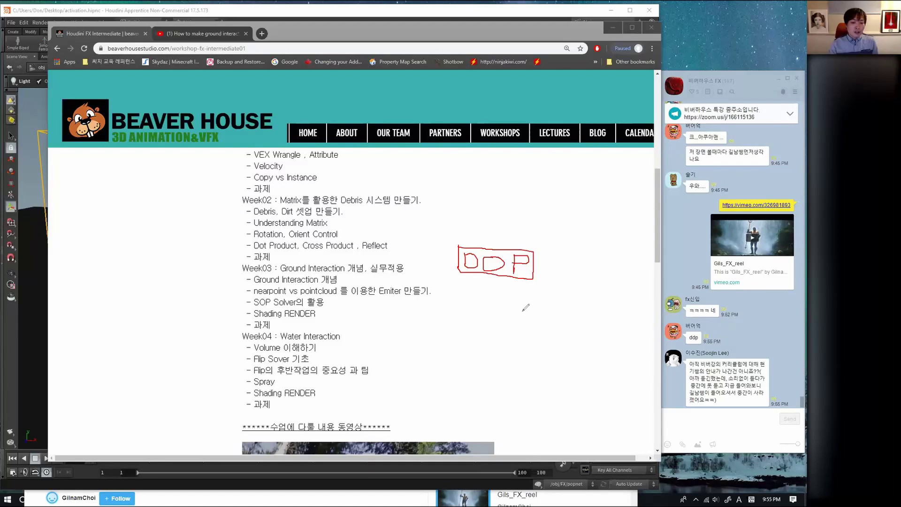
mouse_move(452, 205)
left_mouse_down()
mouse_move(491, 215)
mouse_move(452, 204)
mouse_move(481, 247)
left_mouse_up()
mouse_move(500, 278)
left_mouse_down()
mouse_move(500, 305)
mouse_move(558, 311)
mouse_move(607, 302)
mouse_move(555, 304)
left_mouse_up()
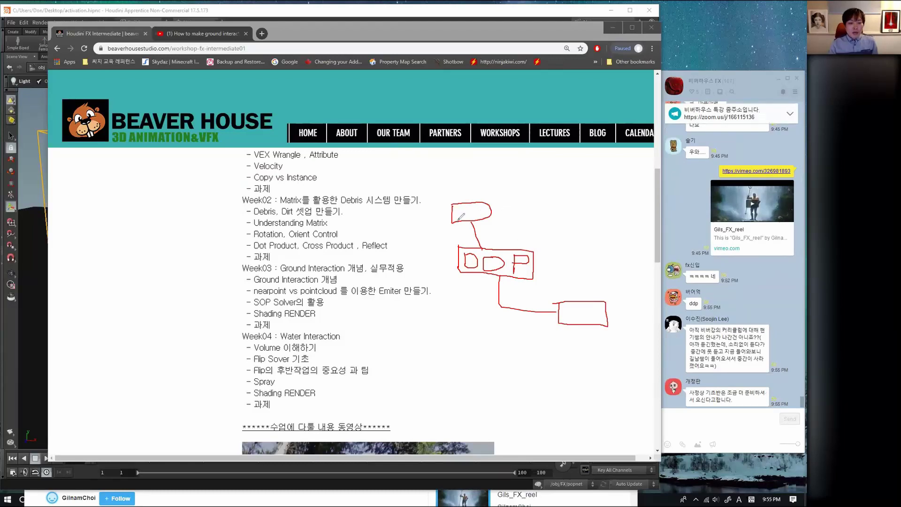
mouse_move(474, 214)
left_mouse_down()
mouse_move(483, 247)
mouse_move(559, 324)
left_mouse_up()
left_click_drag(626, 315, 611, 325)
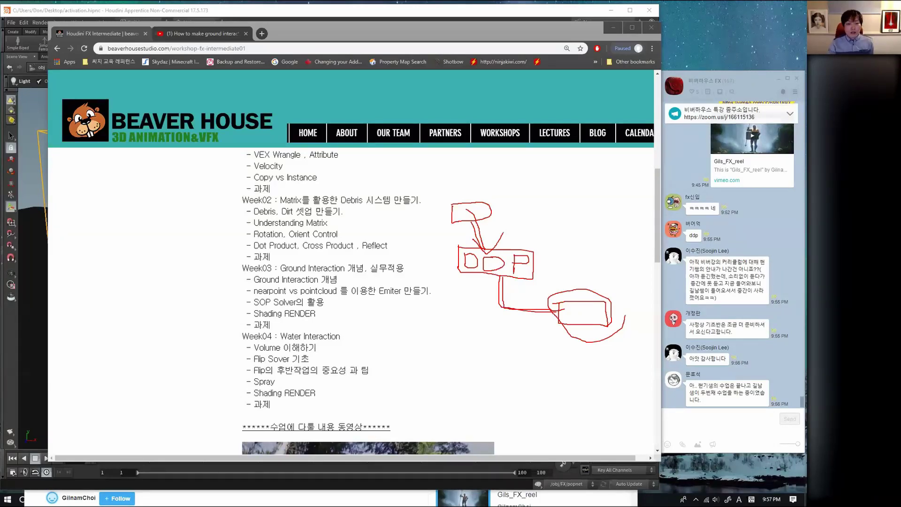
left_click_drag(473, 209, 449, 232)
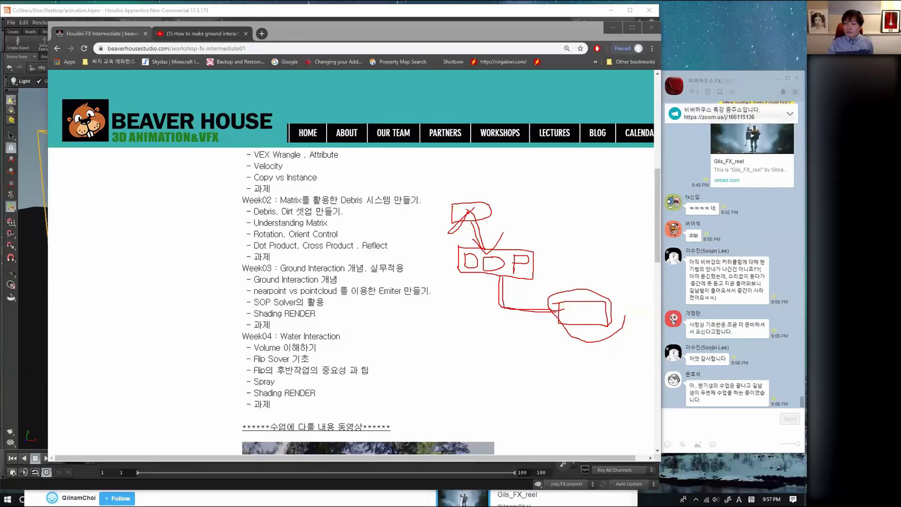
left_click(568, 193)
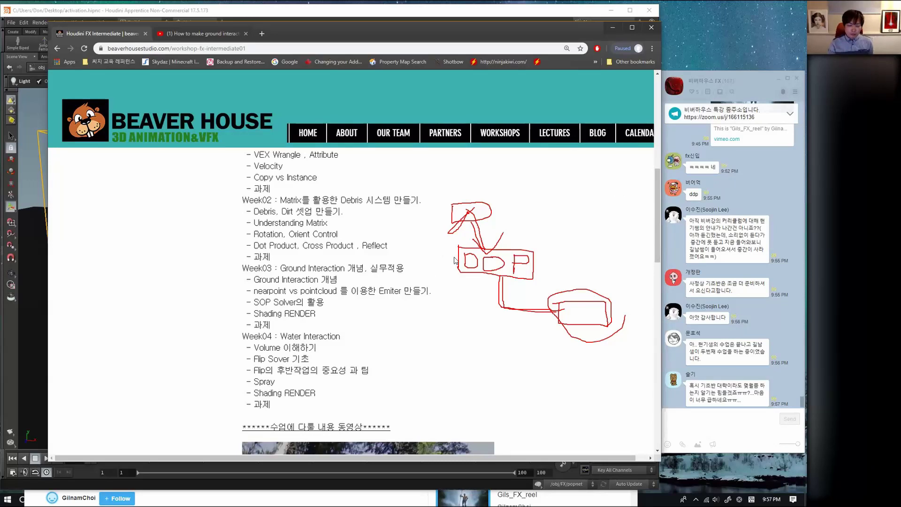
- Scroll to the embedded class-content video and start playing it
scroll(430, 309, "down", 1)
scroll(430, 308, "down", 1)
scroll(430, 309, "up", 1)
scroll(430, 308, "up", 1)
scroll(430, 309, "down", 3)
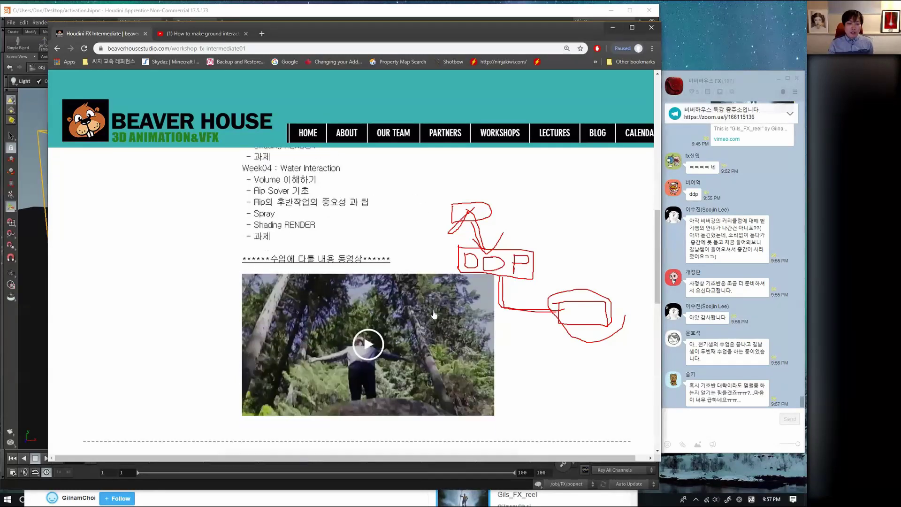
left_click(373, 348)
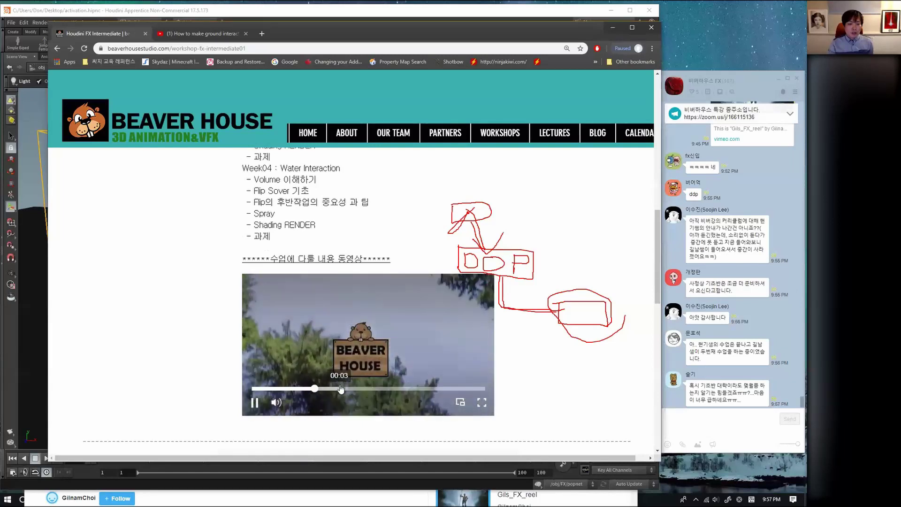
- Seek the course video near its end, pause, resume and replay it
scroll(349, 385, "up", 2)
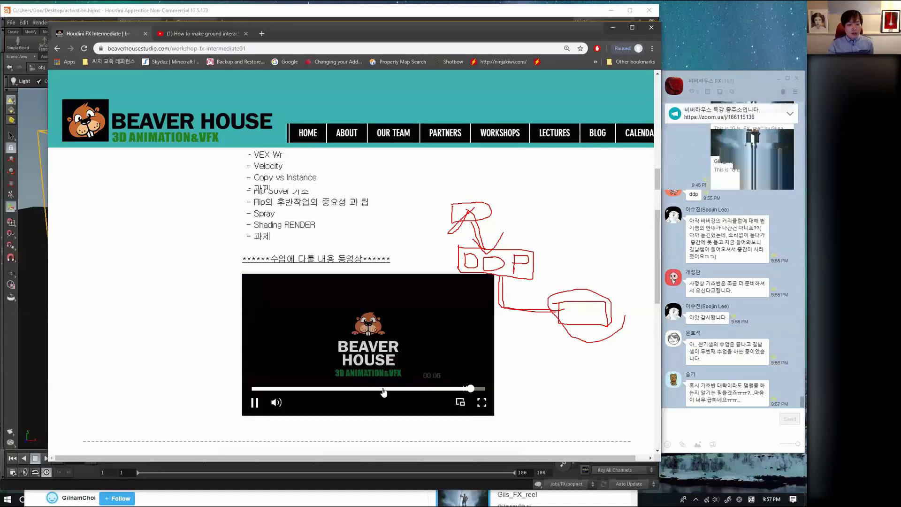
left_click(324, 388)
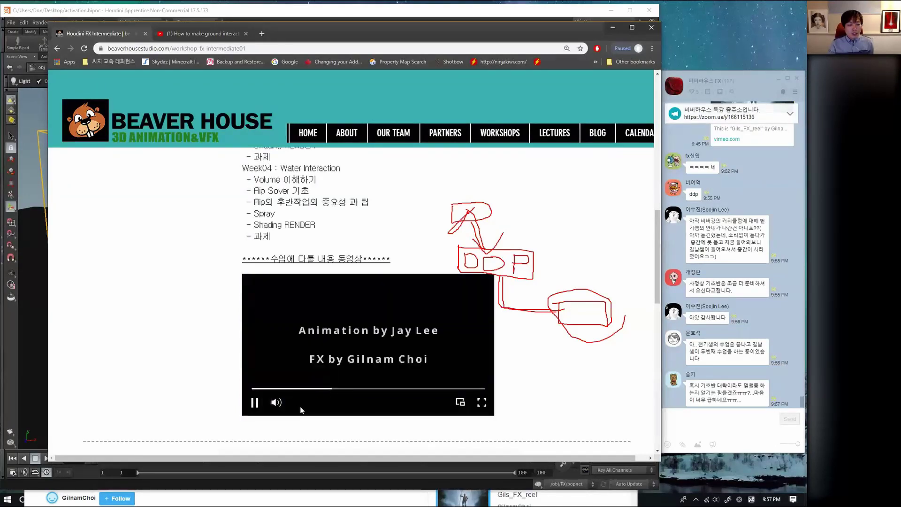
left_click(255, 403)
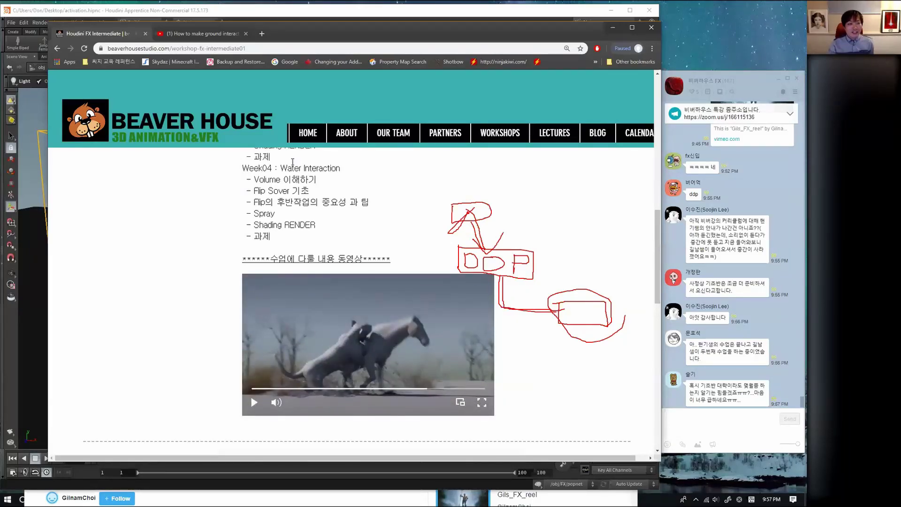
left_click(253, 403)
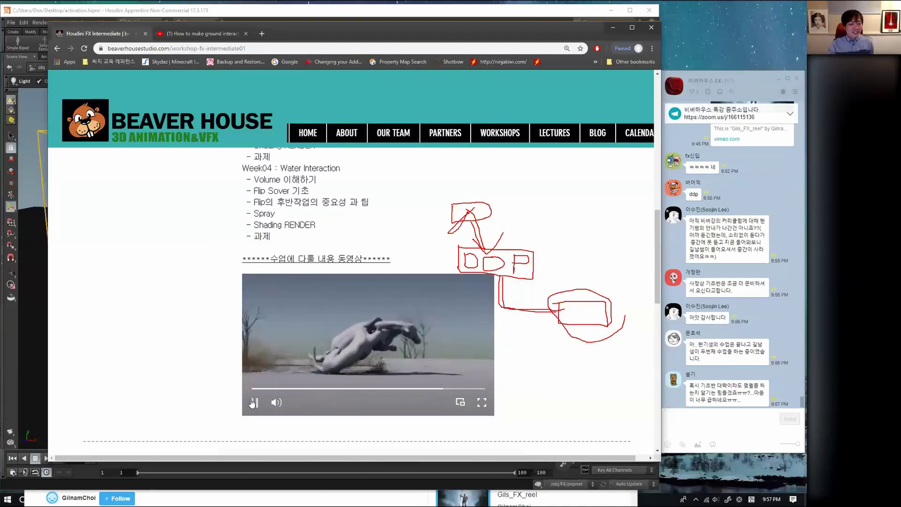
left_click(253, 402)
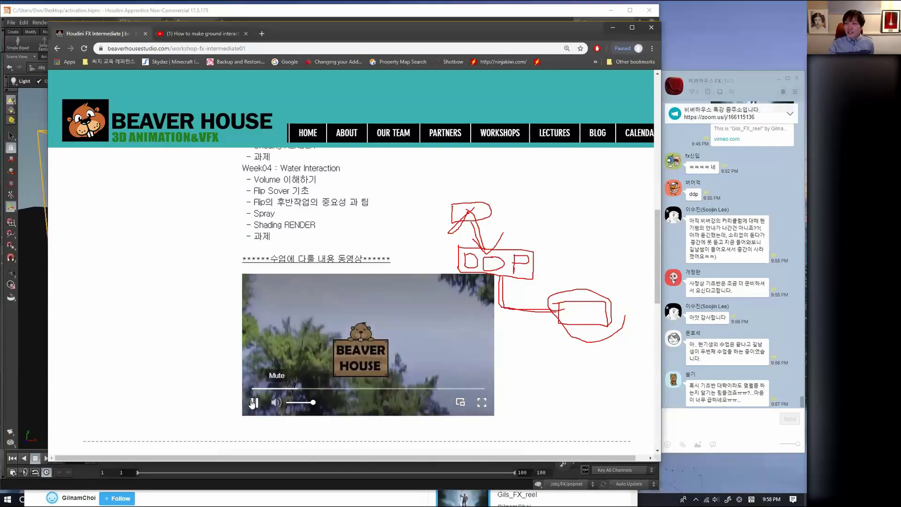
- Play the YouTube ground interaction tutorial, jumping to 0:56, 0:30 and 0:59
left_click(199, 30)
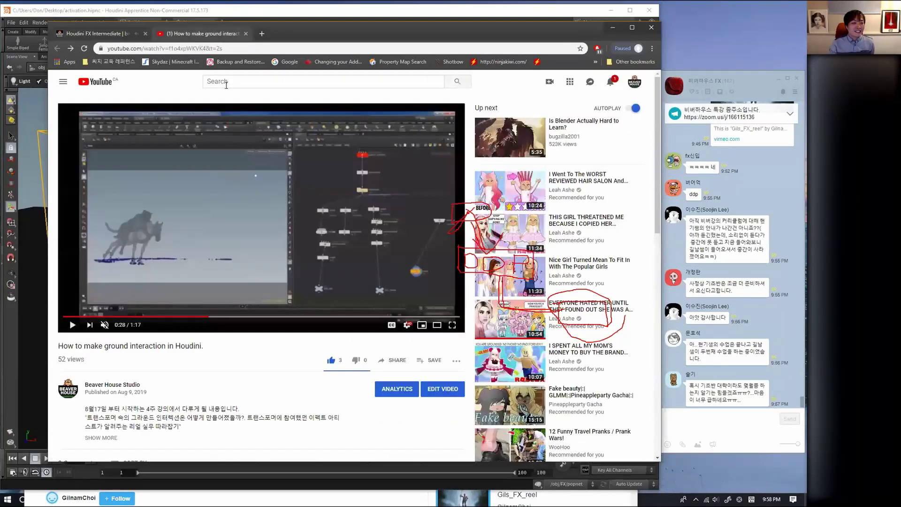
left_click(73, 326)
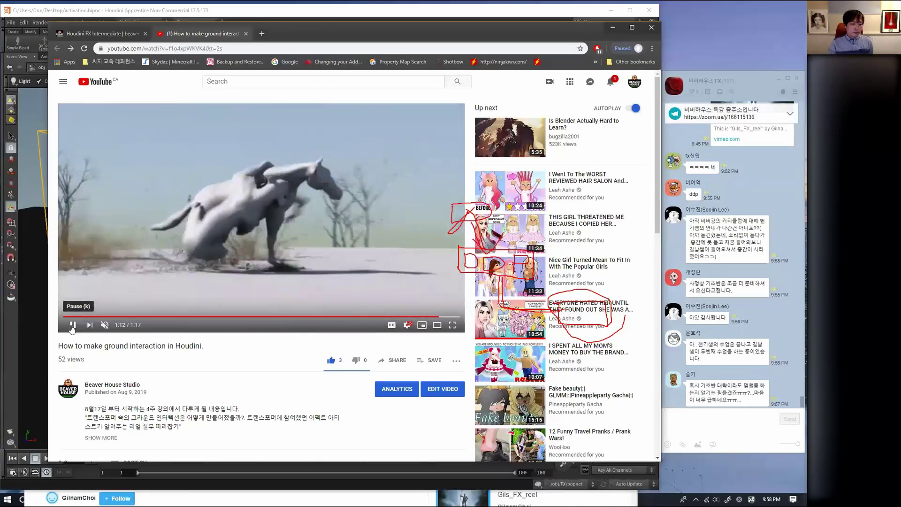
left_click(72, 325)
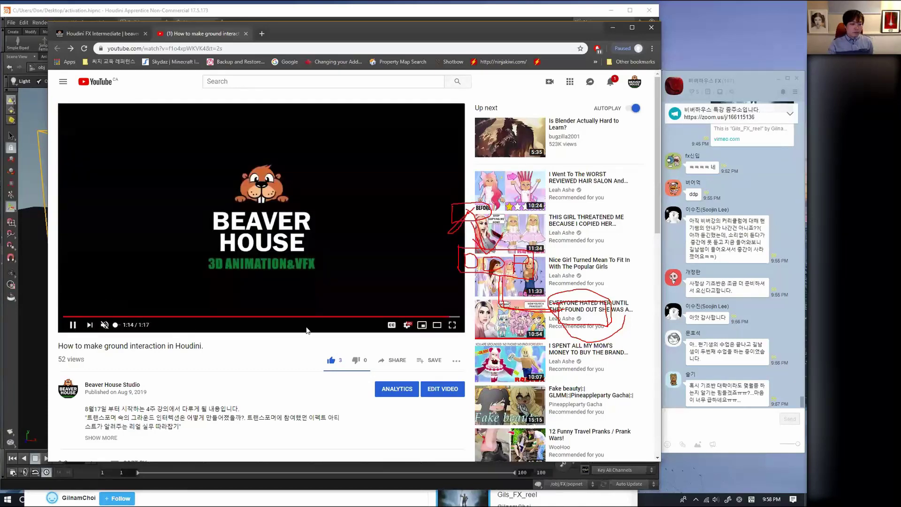
left_click(357, 317)
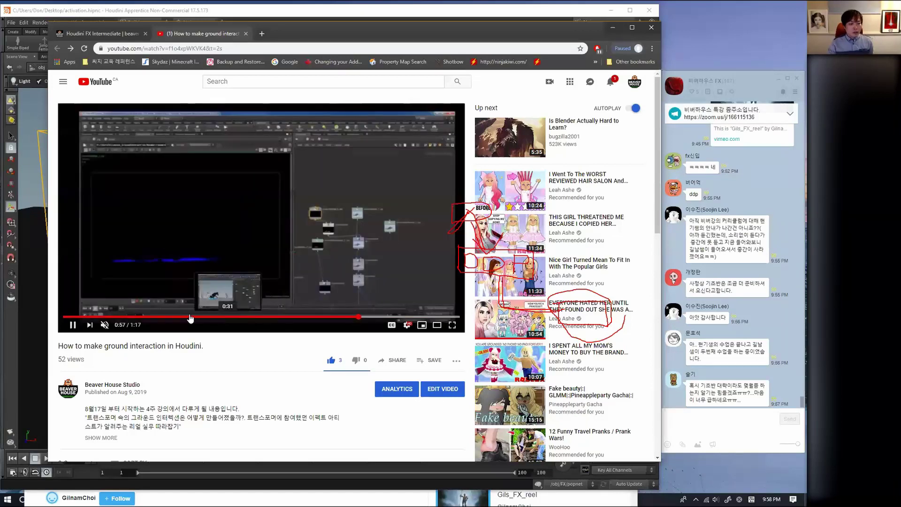
left_click(218, 317)
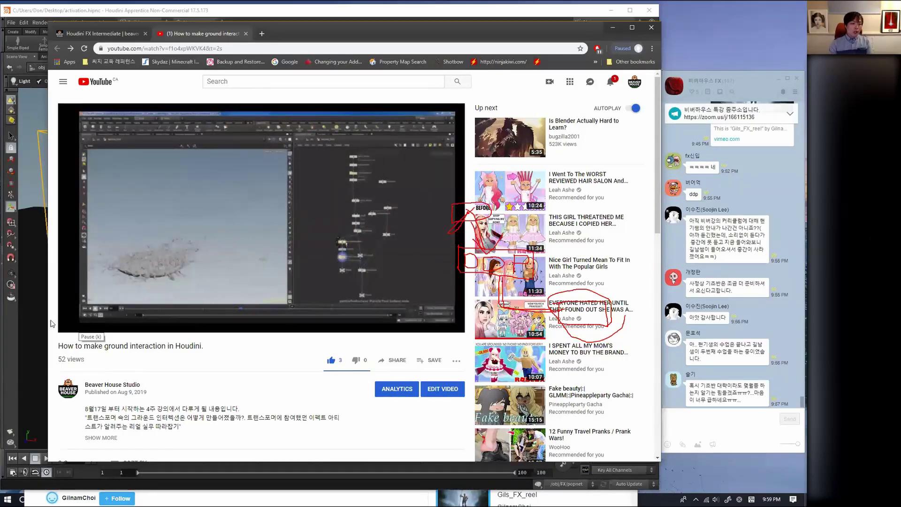
mouse_move(416, 317)
left_click(364, 317)
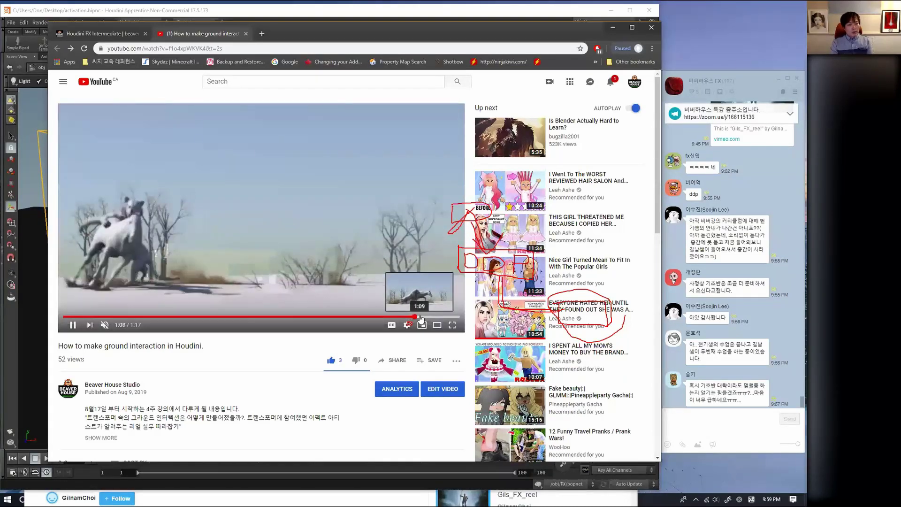
- Pause the tutorial at 1:10 and shrink the Chrome window
left_click(73, 325)
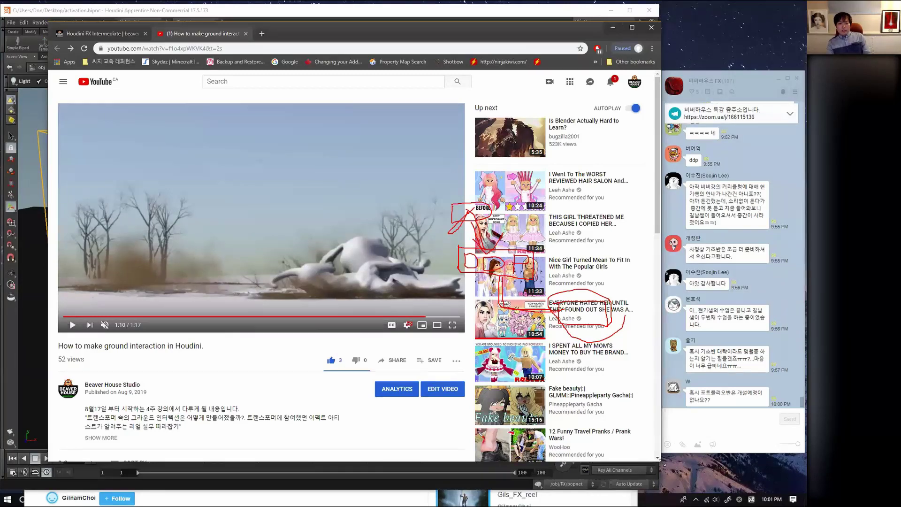
left_click_drag(662, 463, 628, 438)
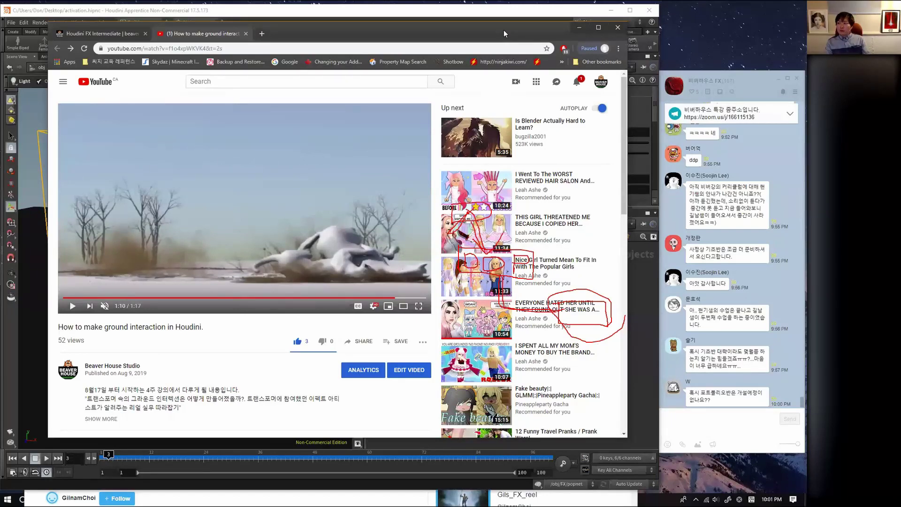
- Switch back to the Houdini scene with Alt+Tab and erase the red annotation arrow
key("alt+Tab")
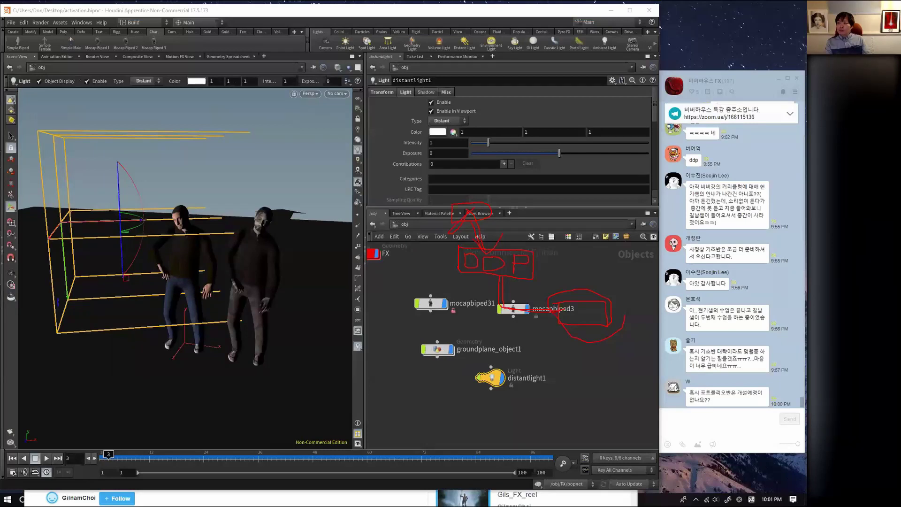
mouse_move(488, 211)
left_mouse_down()
mouse_move(470, 260)
mouse_move(586, 319)
left_mouse_up()
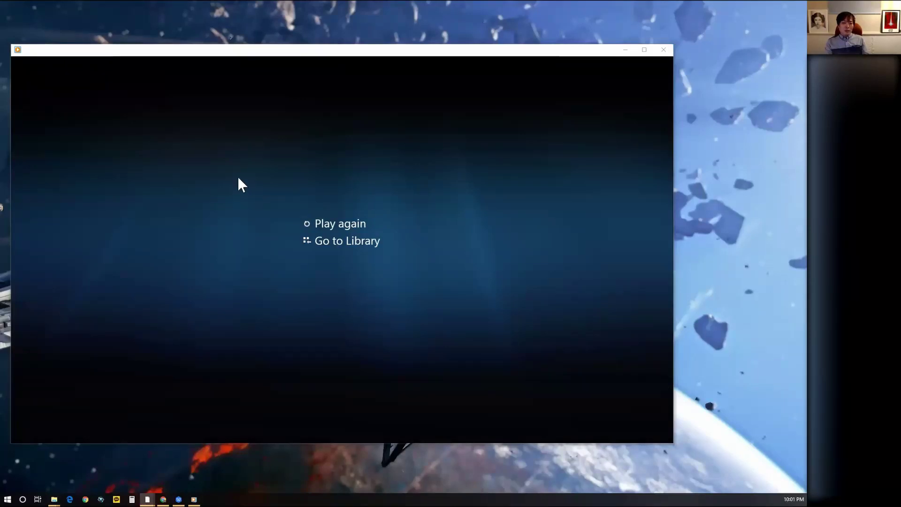
- Shrink the player window and play the 2019_08_02 23_38 clip, replaying it
left_click_drag(675, 45, 327, 175)
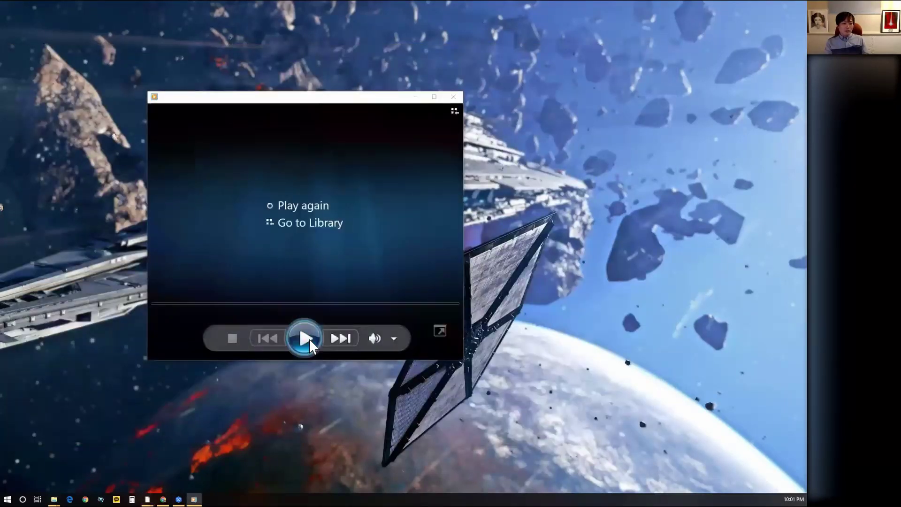
left_click(305, 338)
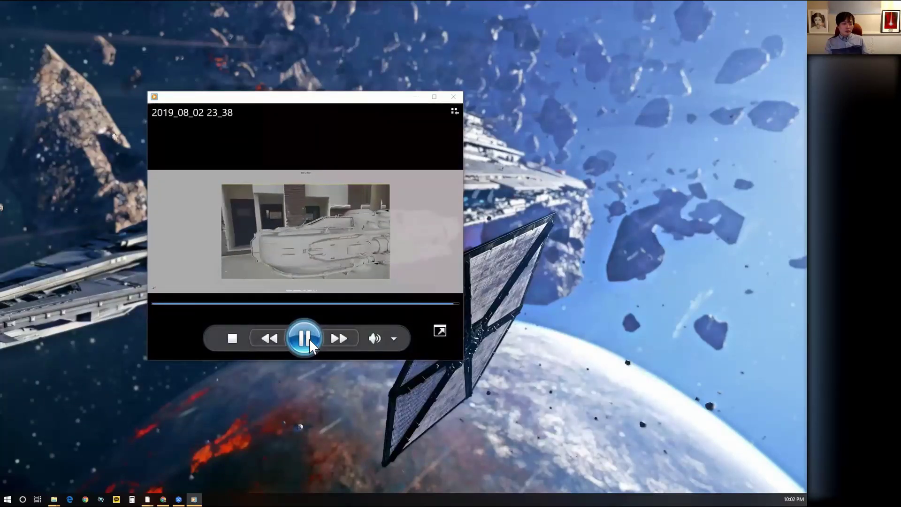
left_click(310, 346)
left_click(308, 341)
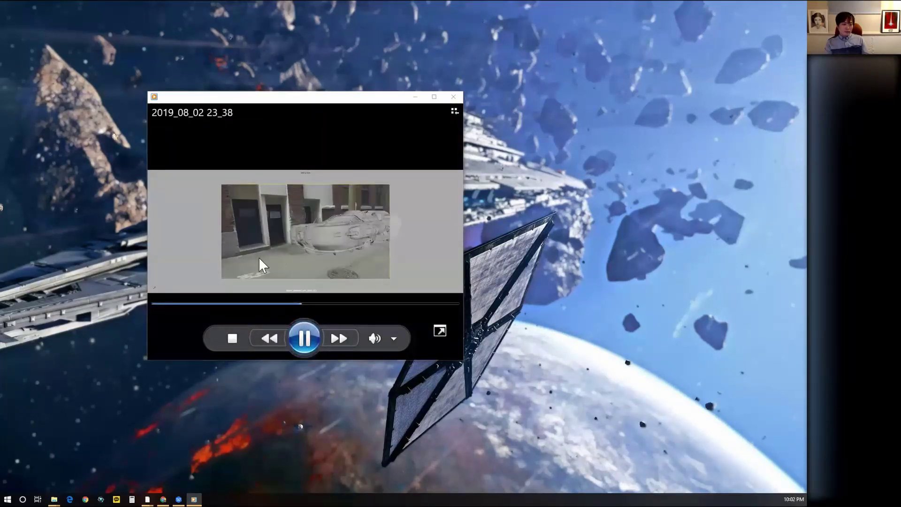
left_click_drag(322, 98, 294, 102)
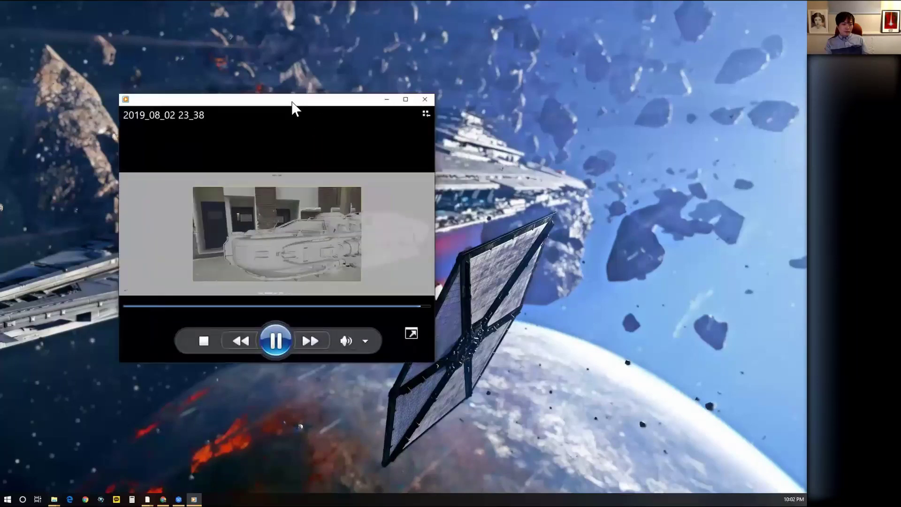
- Replay the clip, jump back to an earlier point, pause, rewind further and resume
left_click(276, 341)
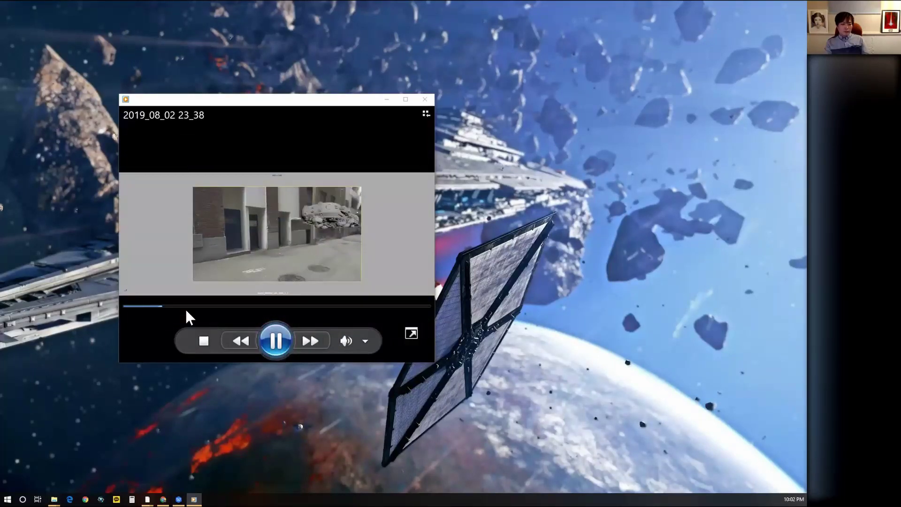
left_click(144, 306)
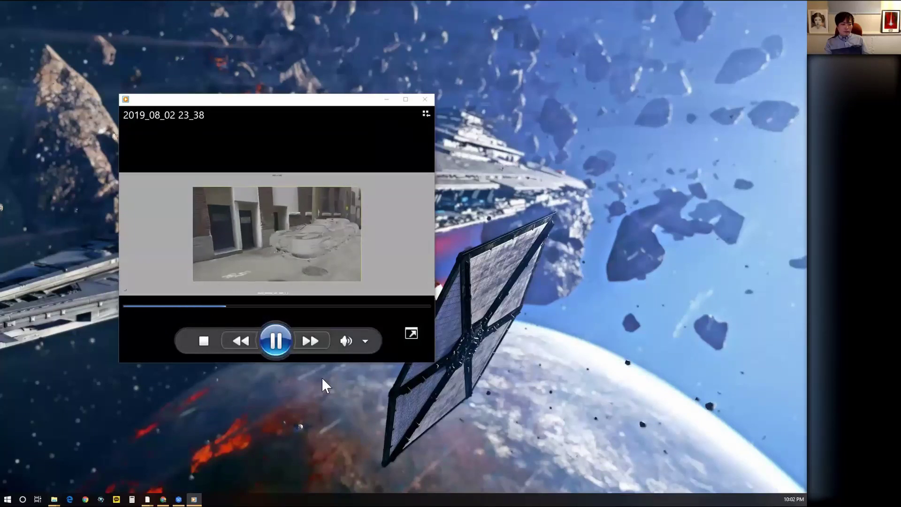
left_click(272, 329)
left_click_drag(258, 308, 204, 319)
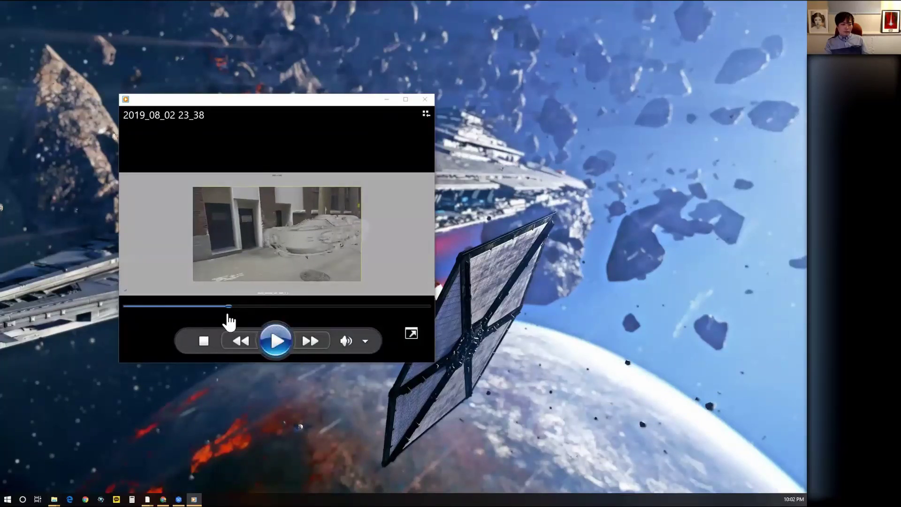
left_click(283, 349)
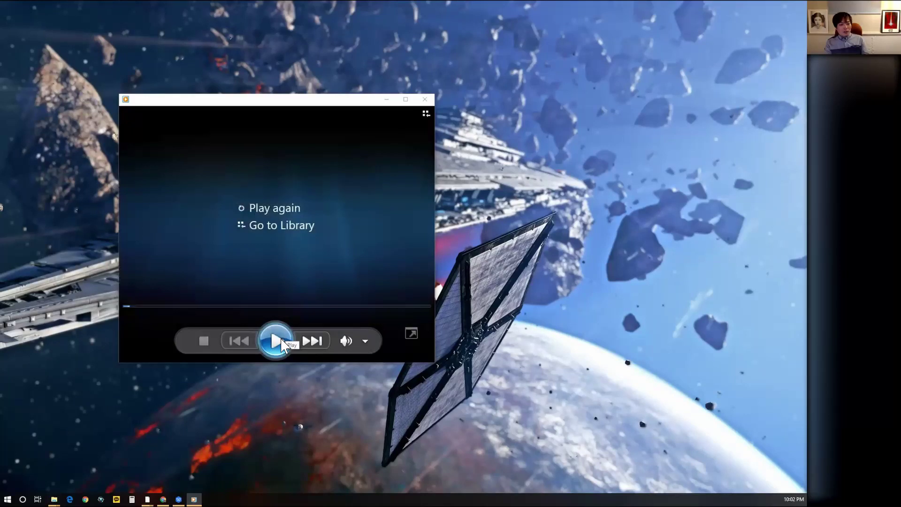
- Replay the spaceship clip, rewinding to an earlier frame before resuming playback
left_click(284, 344)
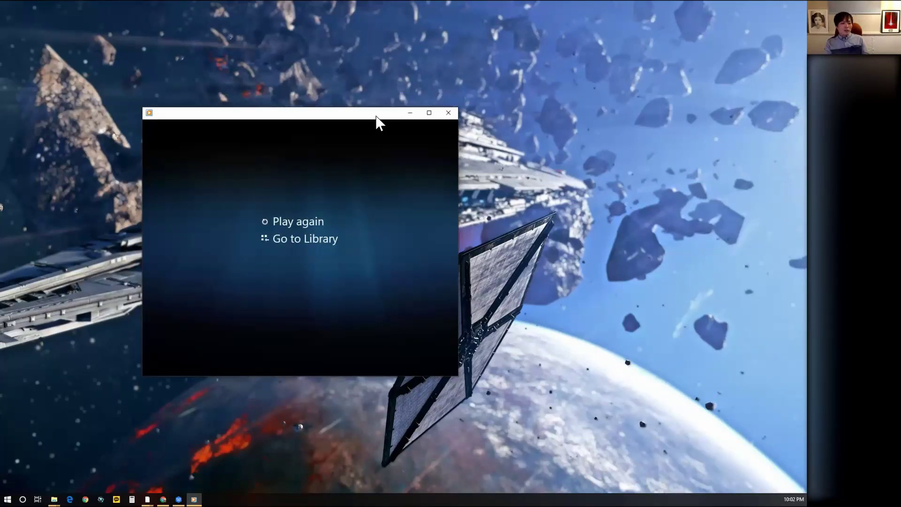
left_click(300, 355)
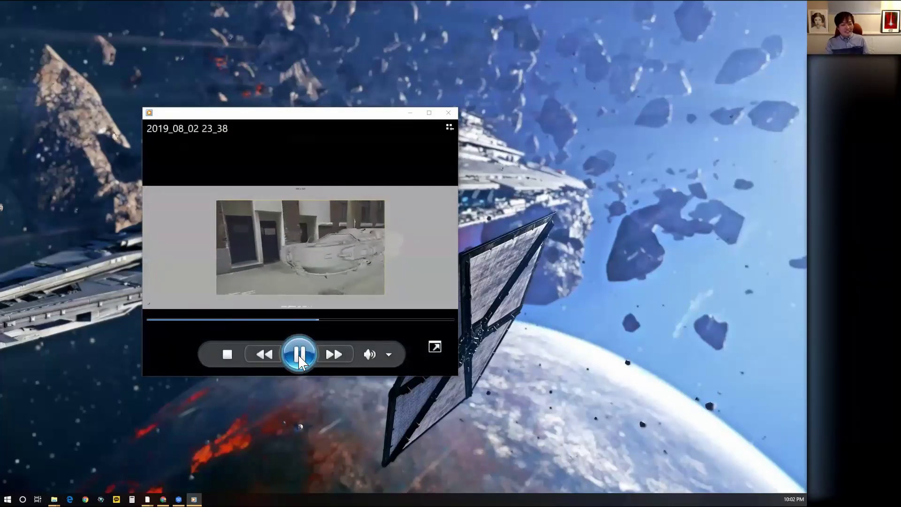
left_click(300, 355)
left_click(292, 319)
left_click(237, 320)
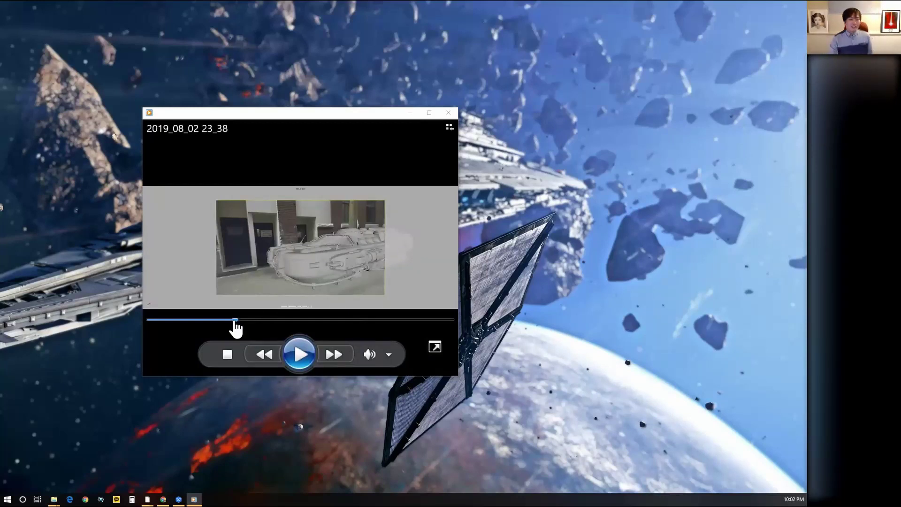
left_click_drag(234, 320, 167, 321)
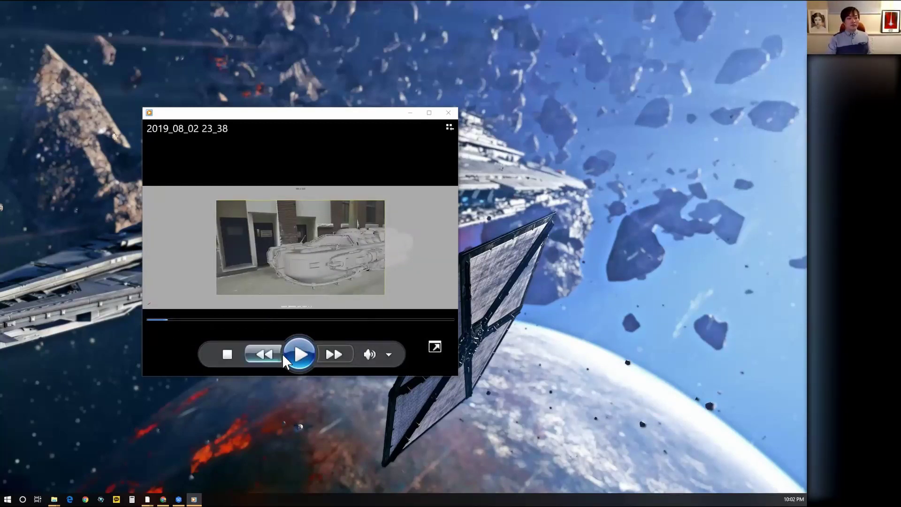
left_click(299, 361)
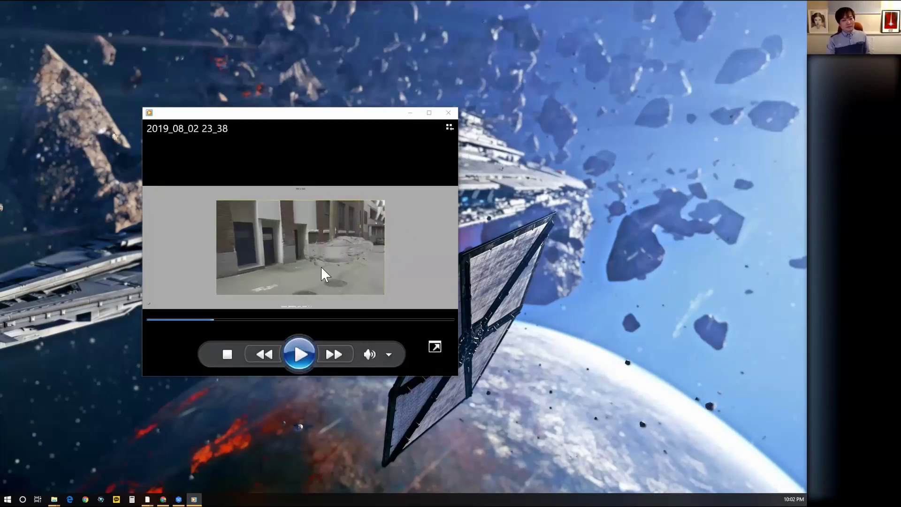
- Play the clip again while moving the player window toward the screen centre
left_click_drag(402, 117, 379, 116)
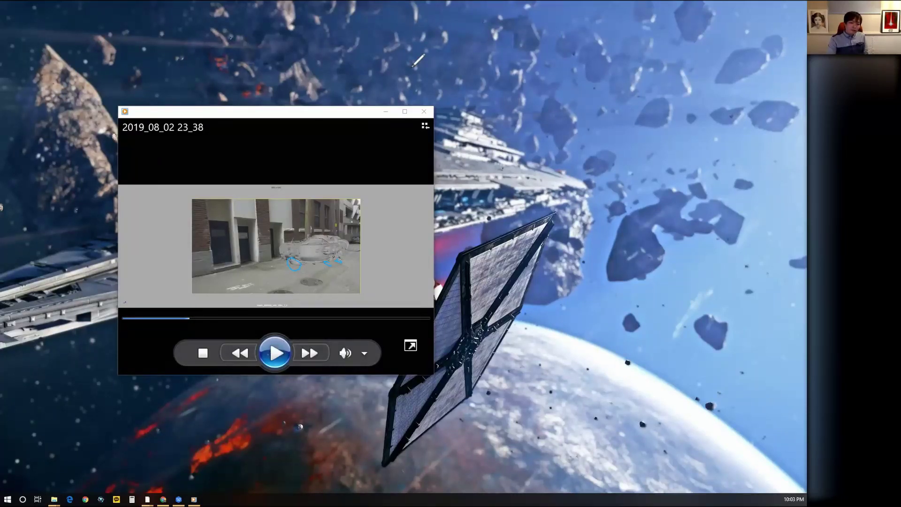
left_click(284, 357)
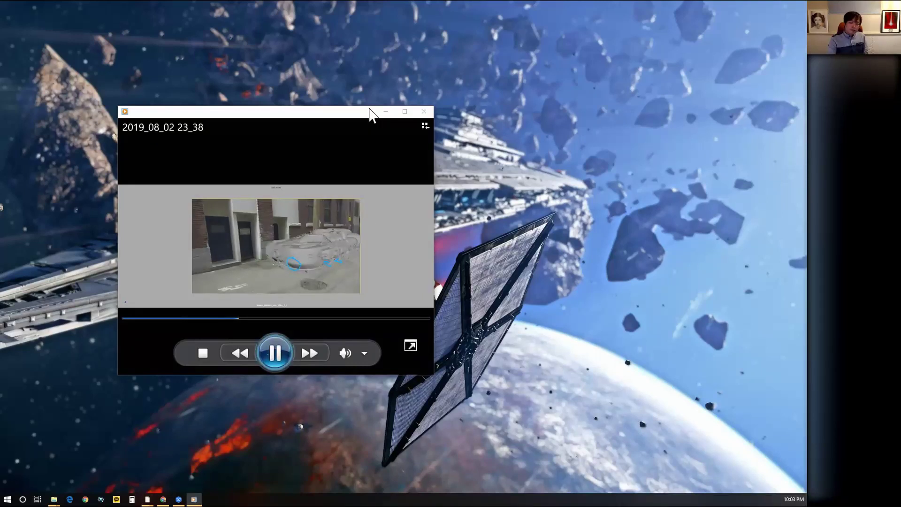
mouse_move(370, 114)
left_mouse_down()
mouse_move(455, 112)
mouse_move(350, 101)
left_mouse_up()
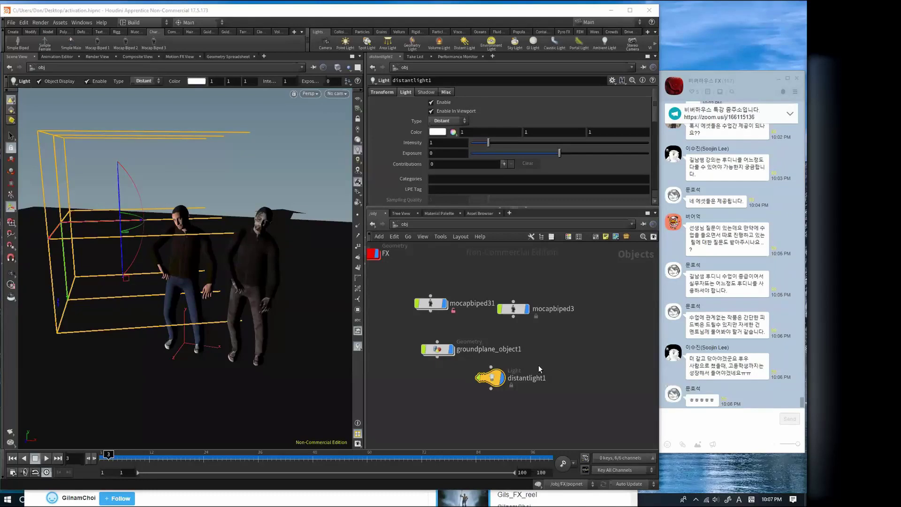
- Scroll up the chat, then frame the FX node and line it up above mocapbiped31
left_click(784, 303)
scroll(785, 305, "up", 3)
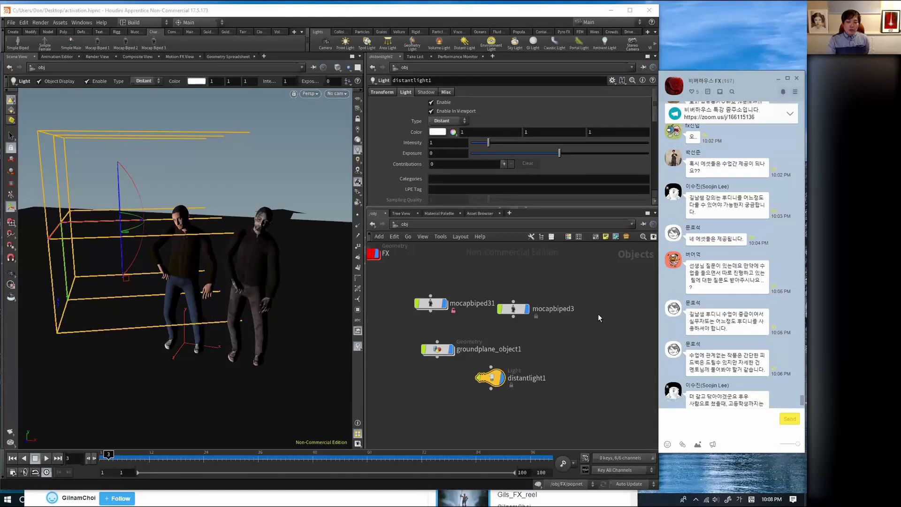
left_click(585, 272)
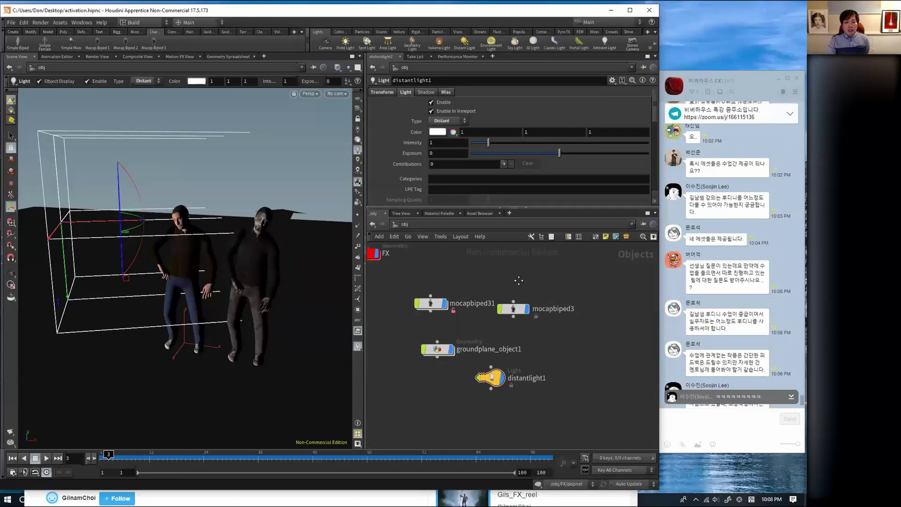
key("h")
key("l")
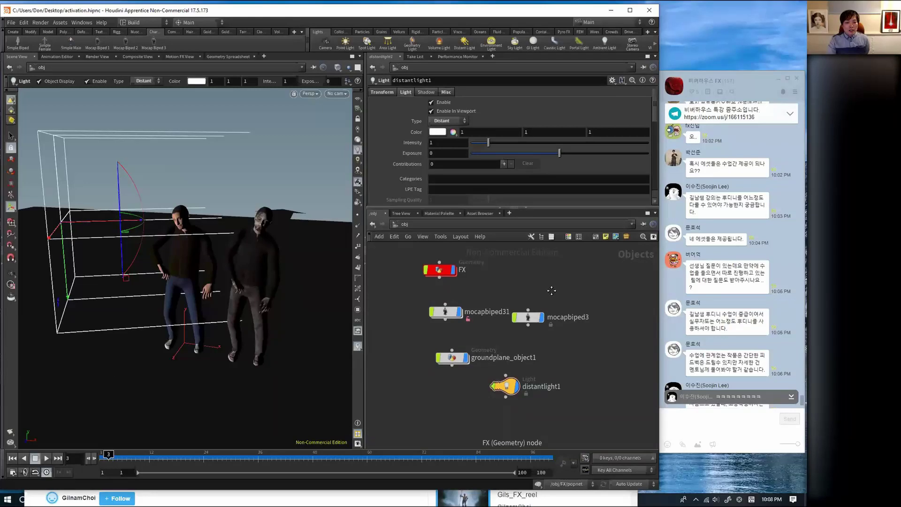
left_click_drag(422, 273, 432, 269)
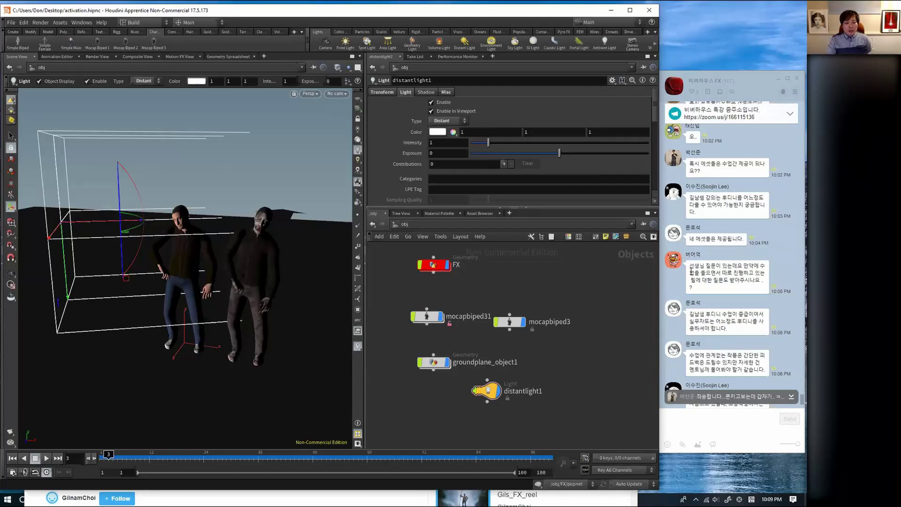
- Scroll the group chat and highlight a viewer's question to read it
left_click(774, 245)
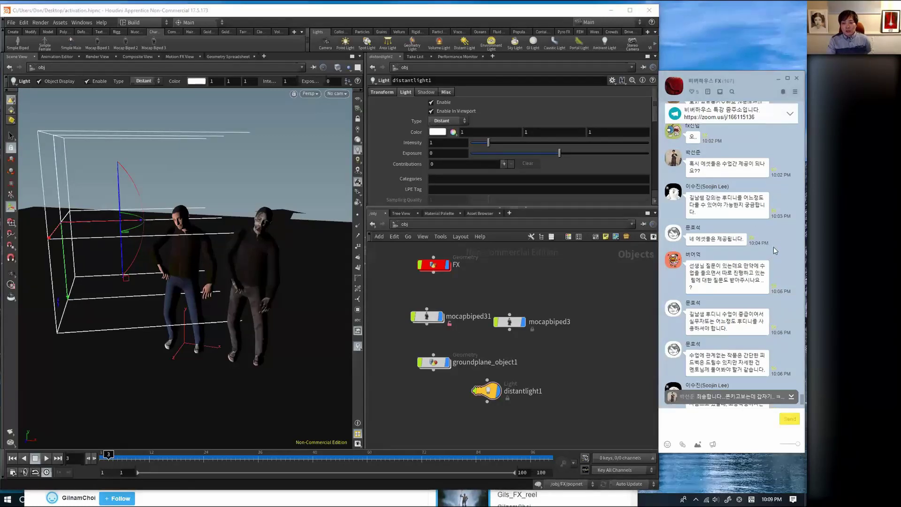
scroll(776, 244, "down", 1)
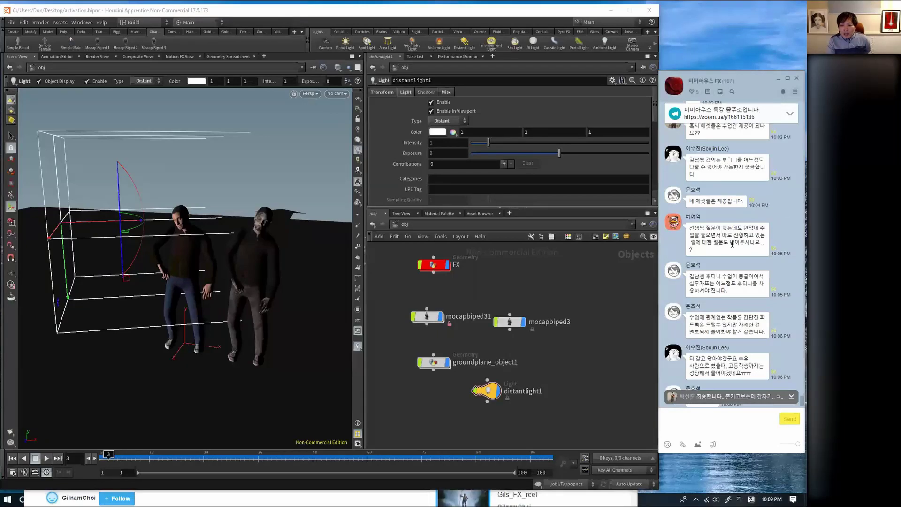
mouse_move(722, 233)
left_mouse_down()
mouse_move(744, 247)
mouse_move(710, 242)
mouse_move(683, 225)
left_mouse_up()
left_click(727, 261)
left_click(713, 247)
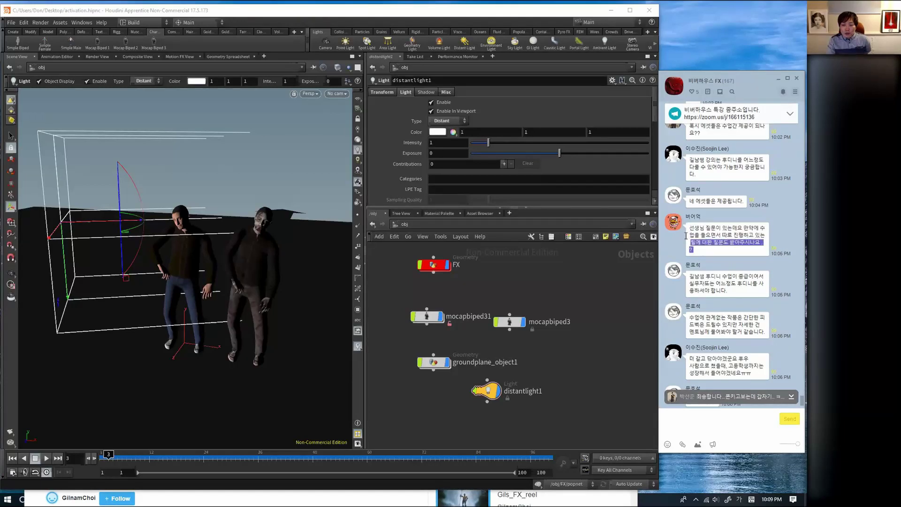
left_click(722, 248)
- Scroll down through the newest chat messages, highlighting each one while reading
scroll(703, 210, "down", 1)
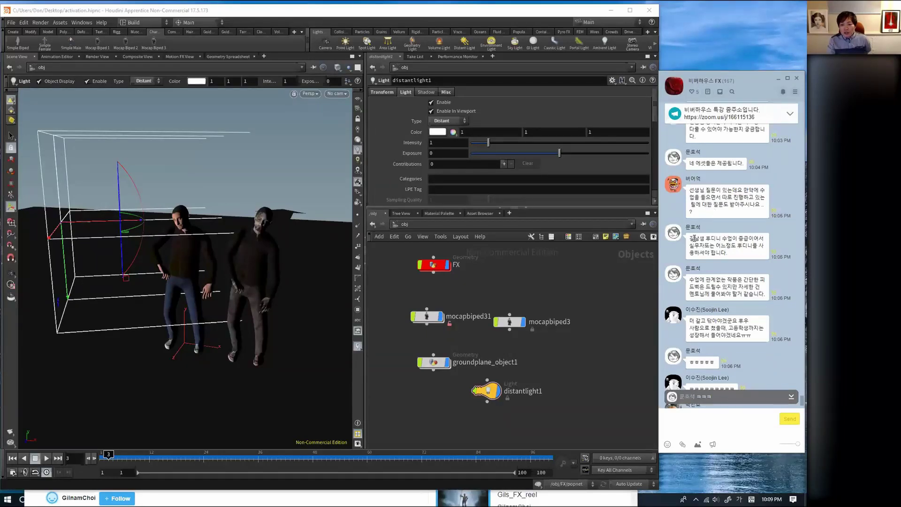
left_click_drag(694, 239, 739, 256)
left_click(753, 258)
scroll(725, 201, "down", 1)
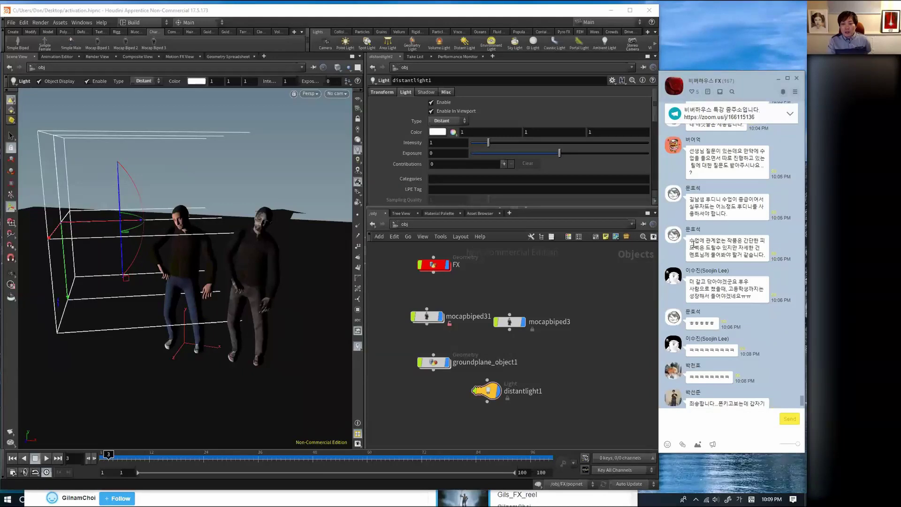
left_click_drag(690, 240, 740, 261)
left_click(759, 276)
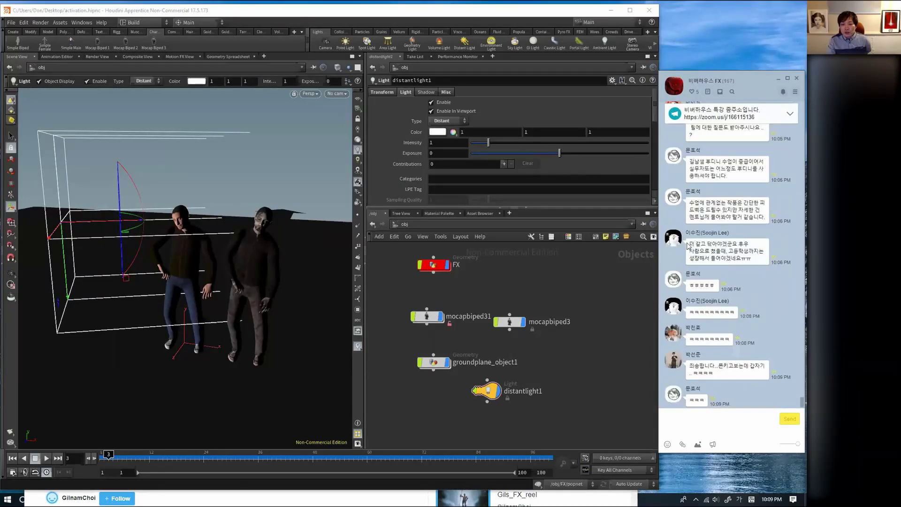
left_click_drag(689, 243, 752, 261)
left_click(775, 308)
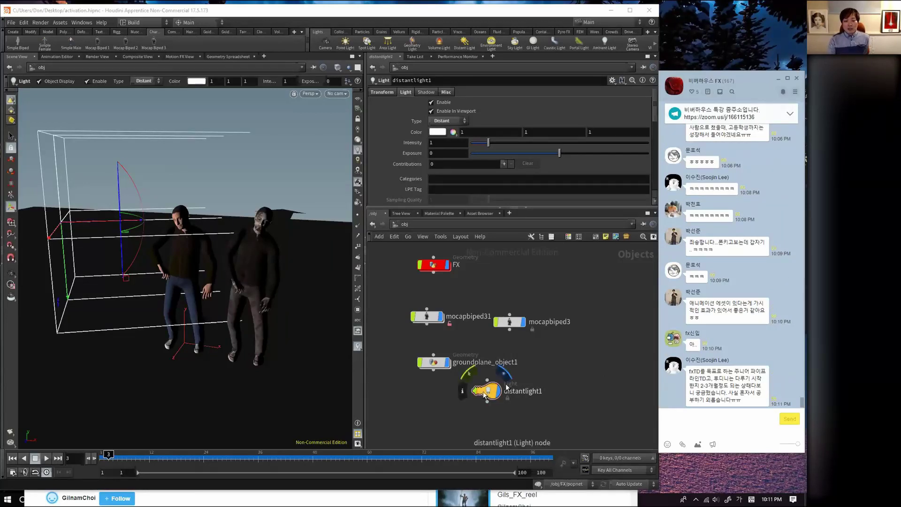
- Drag distantlight1 up onto the same row as groundplane_object1, briefly checking the chat window
left_click_drag(487, 391, 534, 361)
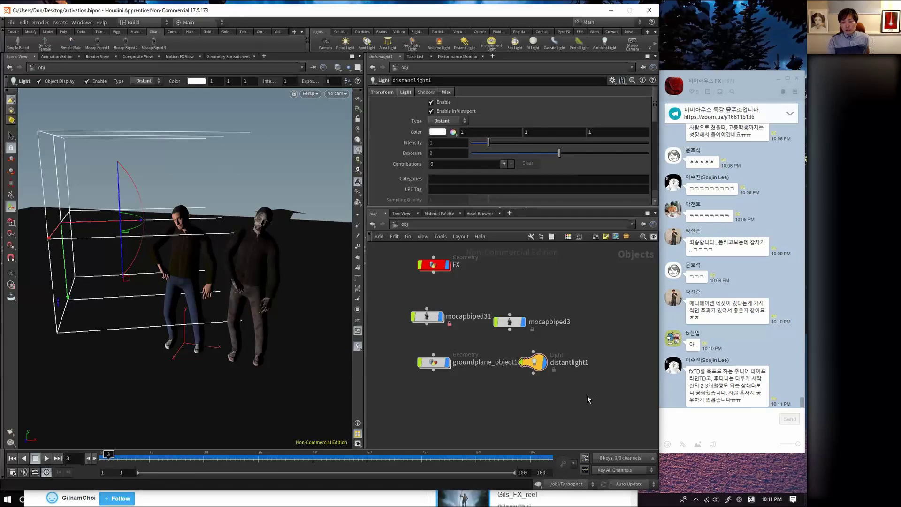
left_click(695, 416)
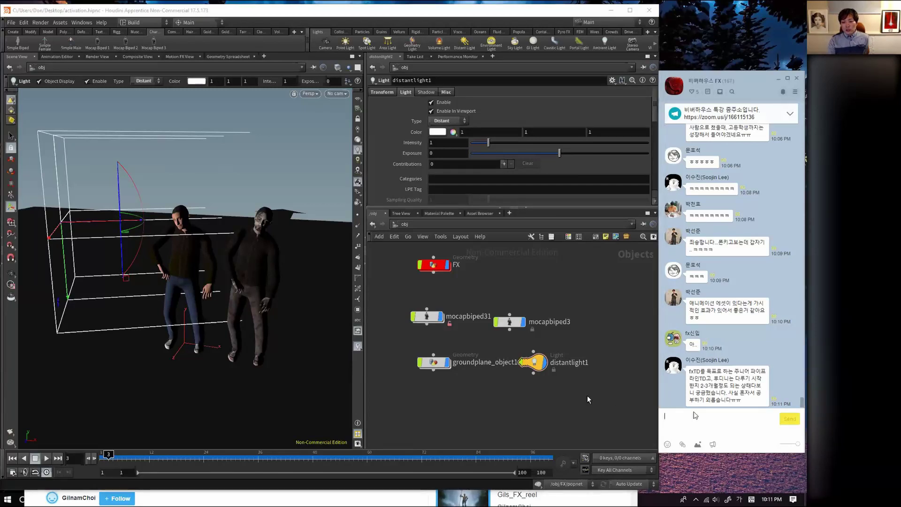
key("alt+Tab")
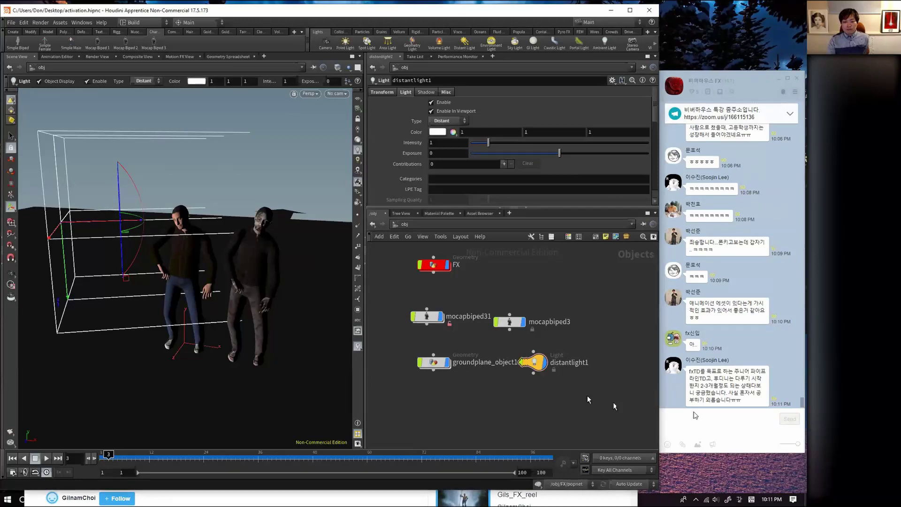
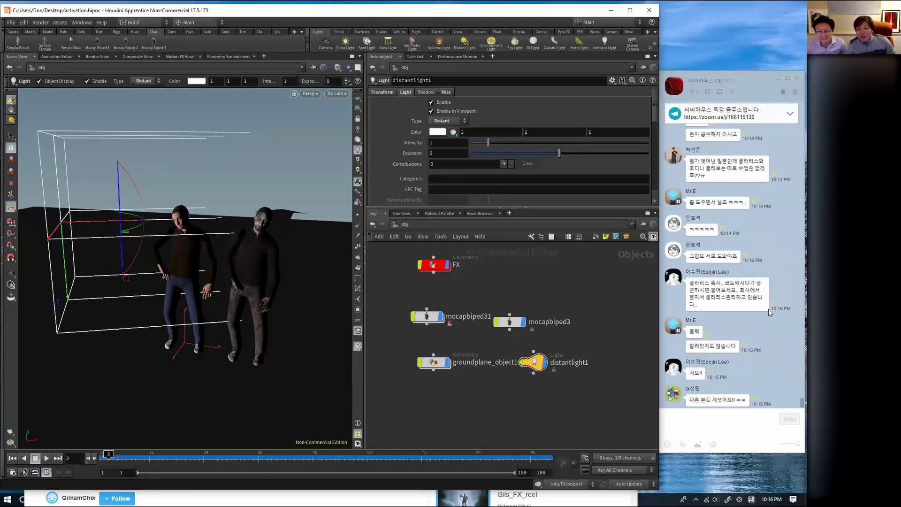
- Focus the KakaoTalk group chat and scroll up through its earlier messages
left_click(764, 364)
scroll(776, 376, "up", 1)
scroll(776, 376, "up", 1)
scroll(775, 376, "up", 2)
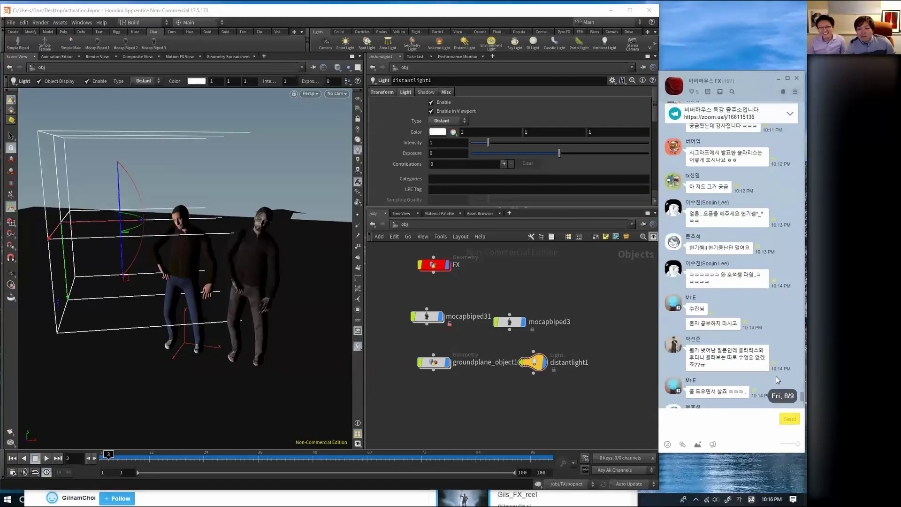
scroll(776, 376, "up", 1)
scroll(776, 376, "up", 1)
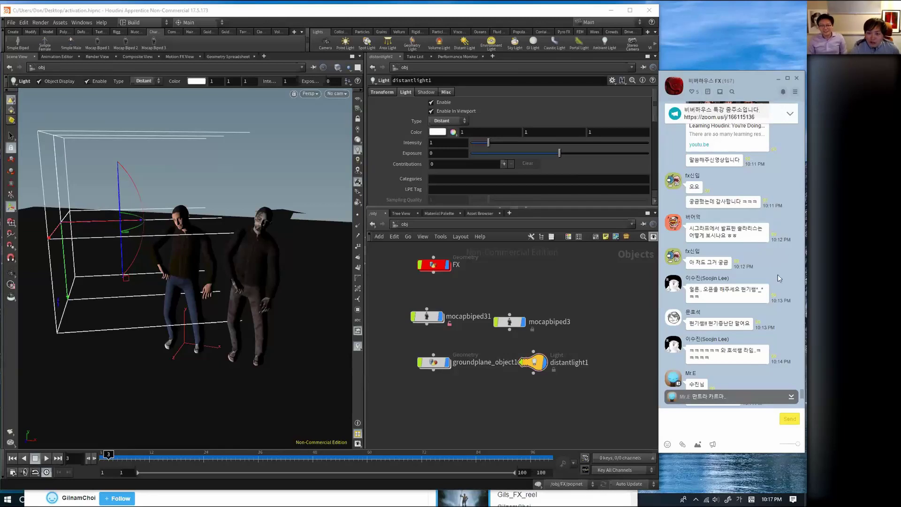
scroll(751, 276, "down", 1)
scroll(751, 275, "down", 1)
scroll(755, 274, "down", 1)
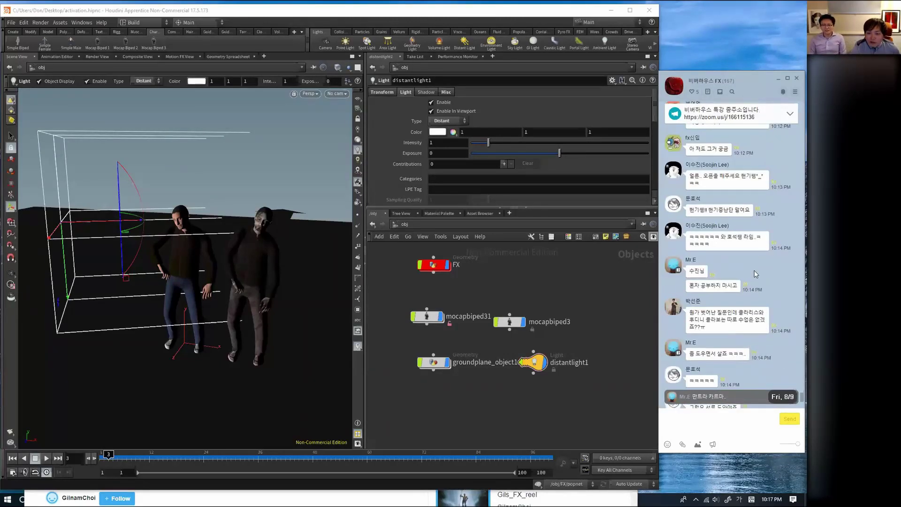
scroll(756, 274, "down", 1)
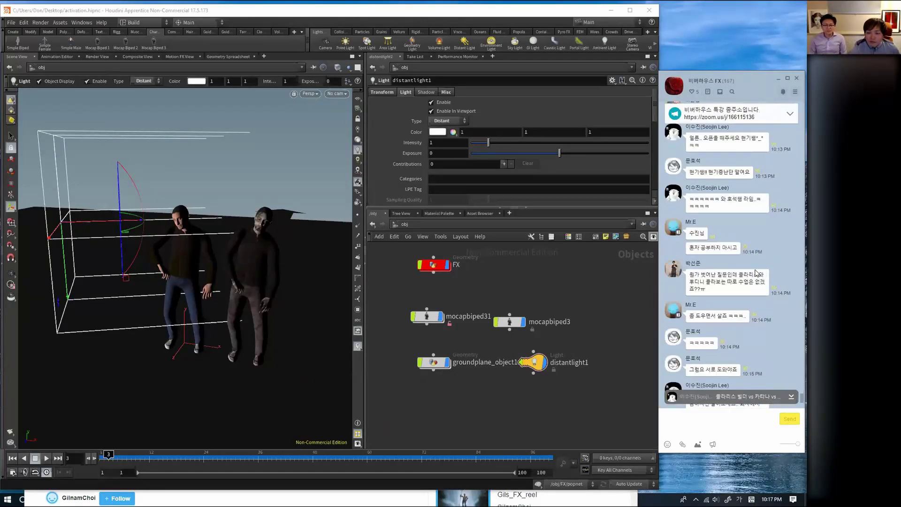
scroll(756, 273, "down", 1)
scroll(758, 272, "down", 1)
scroll(764, 271, "up", 2)
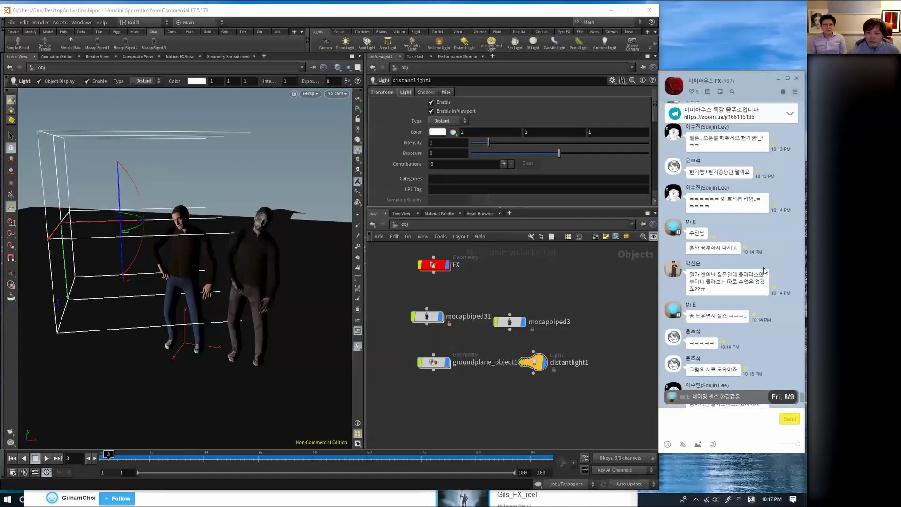
scroll(775, 258, "down", 1)
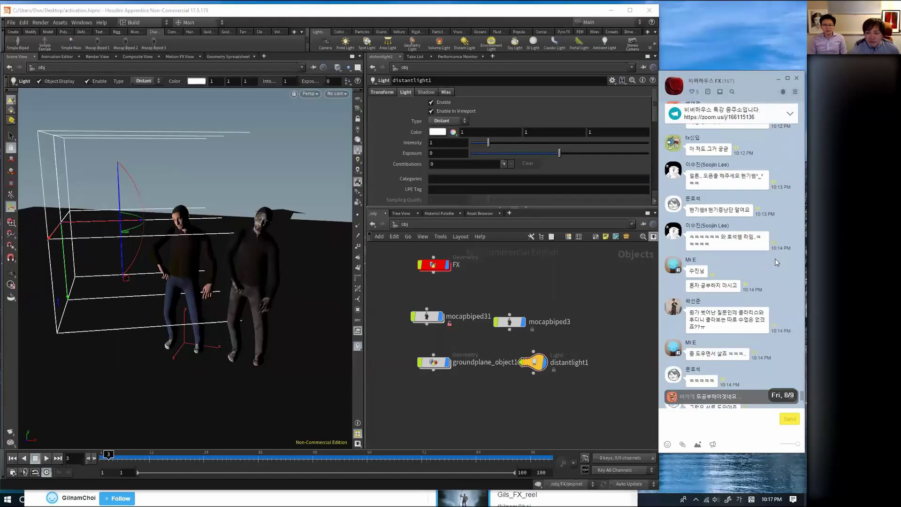
scroll(775, 258, "down", 2)
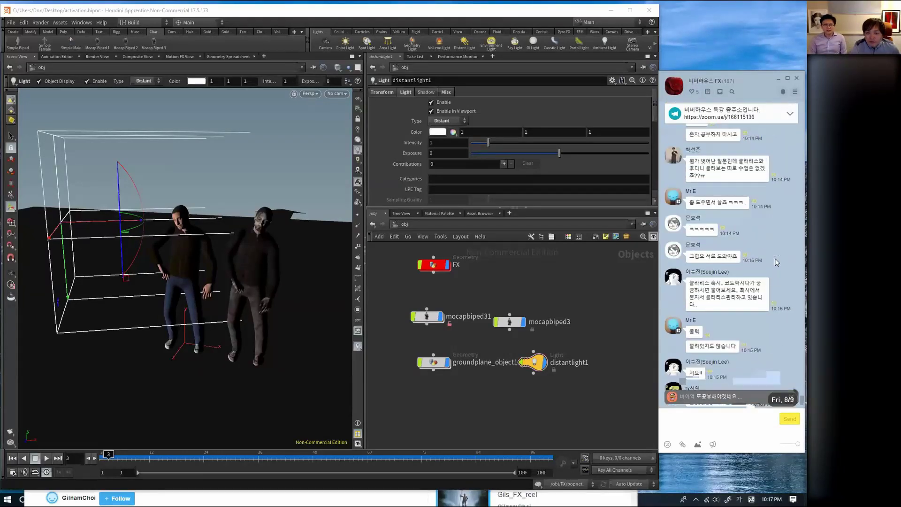
scroll(776, 258, "down", 1)
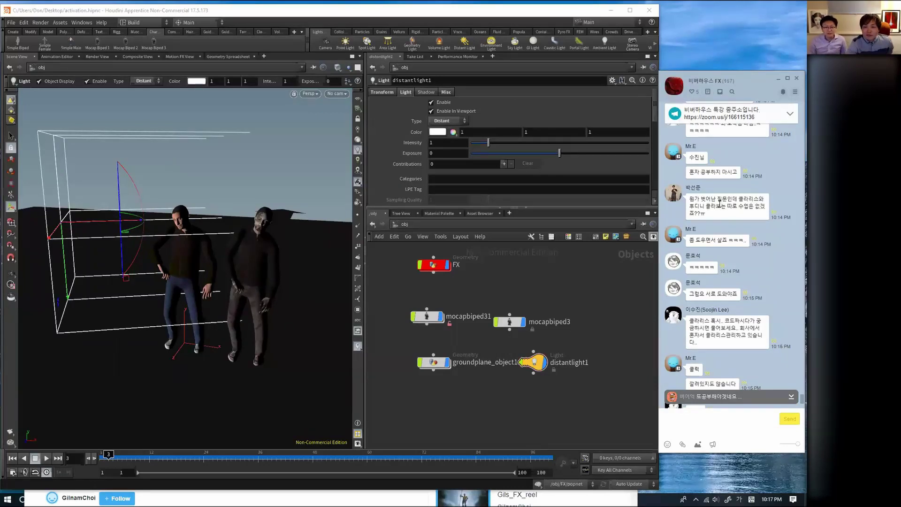
scroll(756, 209, "up", 1)
scroll(757, 209, "down", 2)
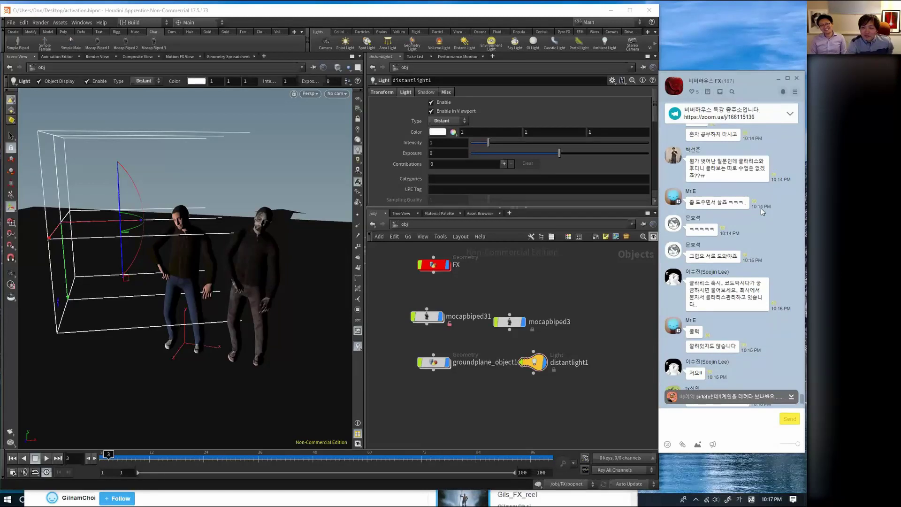
scroll(761, 207, "down", 1)
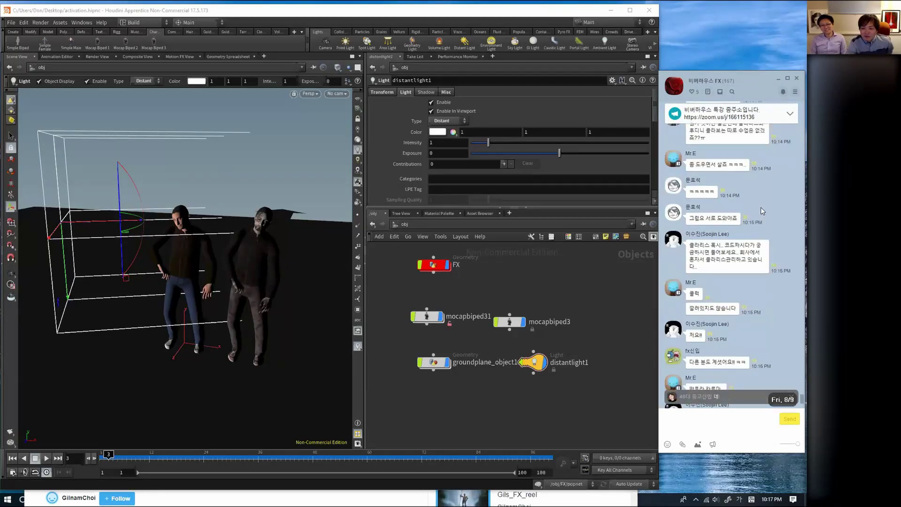
scroll(762, 206, "down", 1)
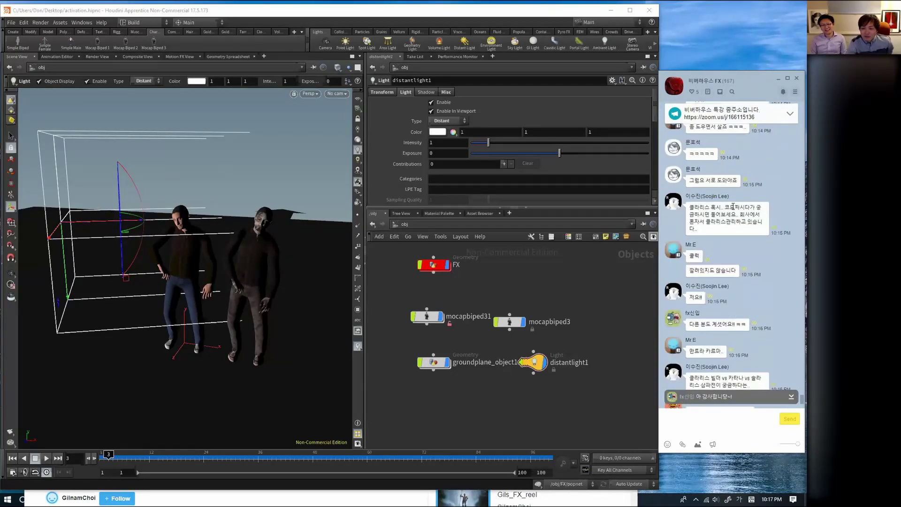
scroll(781, 191, "up", 1)
scroll(781, 190, "up", 1)
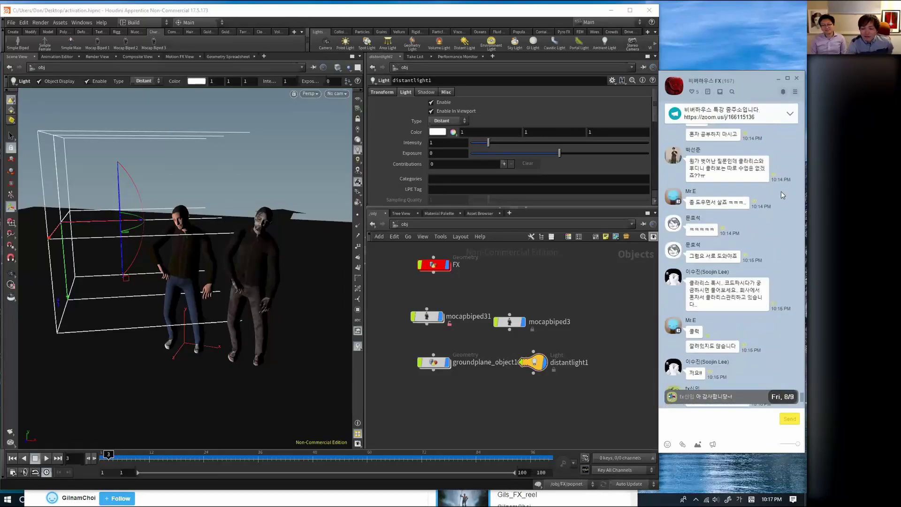
scroll(781, 190, "down", 1)
scroll(766, 191, "down", 1)
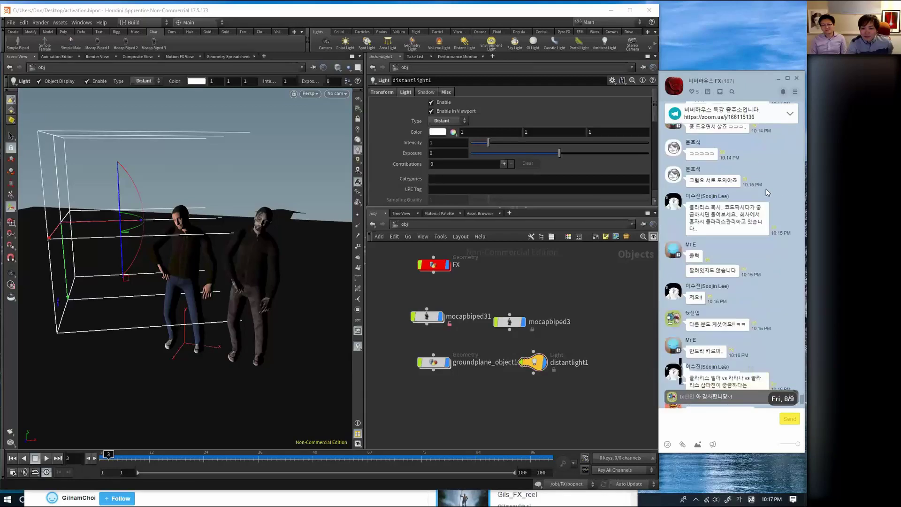
scroll(768, 192, "down", 1)
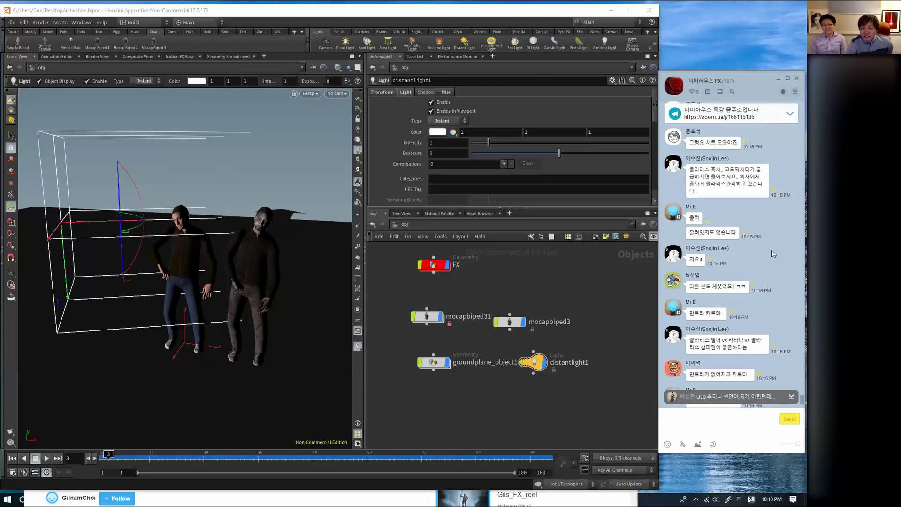
- Scroll the group chat down to the 10:18 PM skull meme and the laughing reply
scroll(768, 247, "down", 2)
scroll(766, 242, "down", 2)
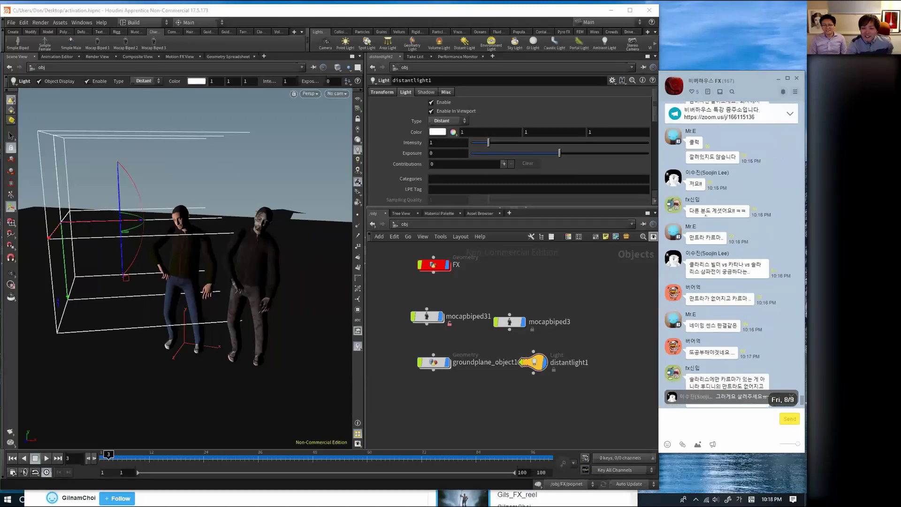
scroll(766, 240, "down", 1)
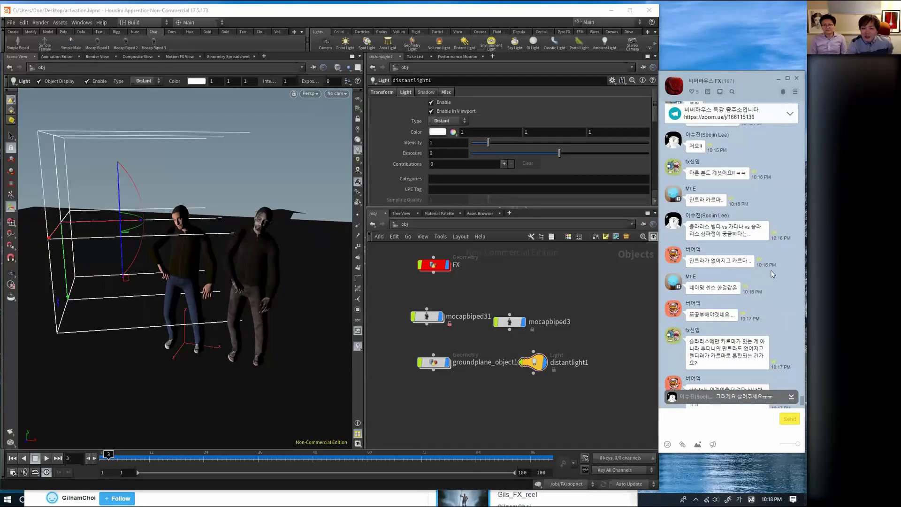
scroll(773, 274, "down", 1)
scroll(713, 233, "down", 2)
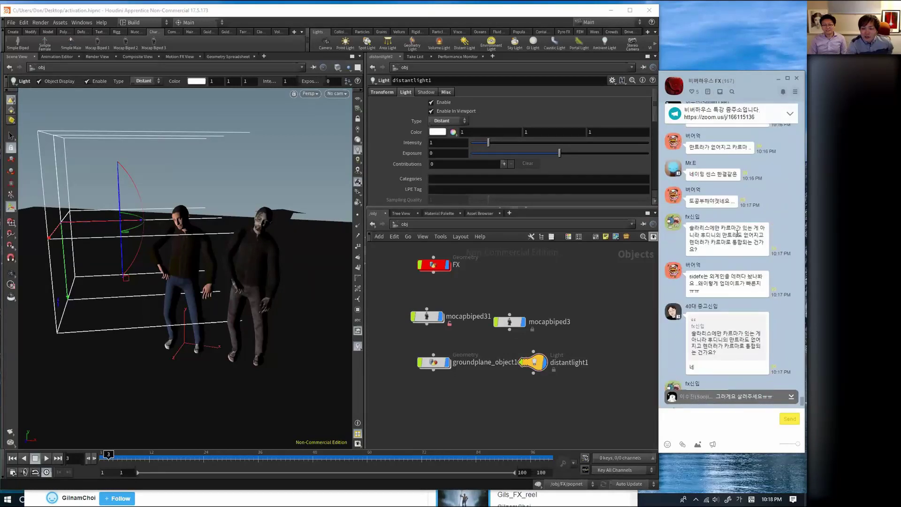
scroll(785, 270, "down", 1)
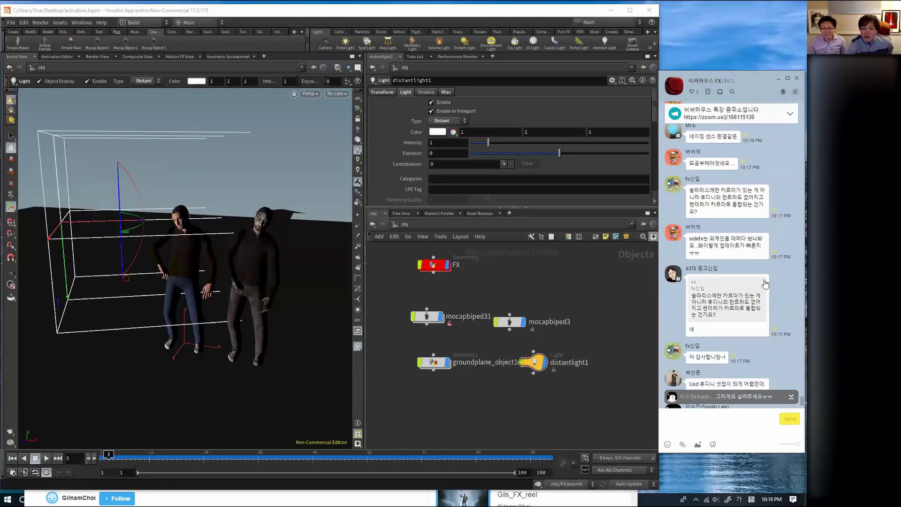
scroll(765, 284, "down", 2)
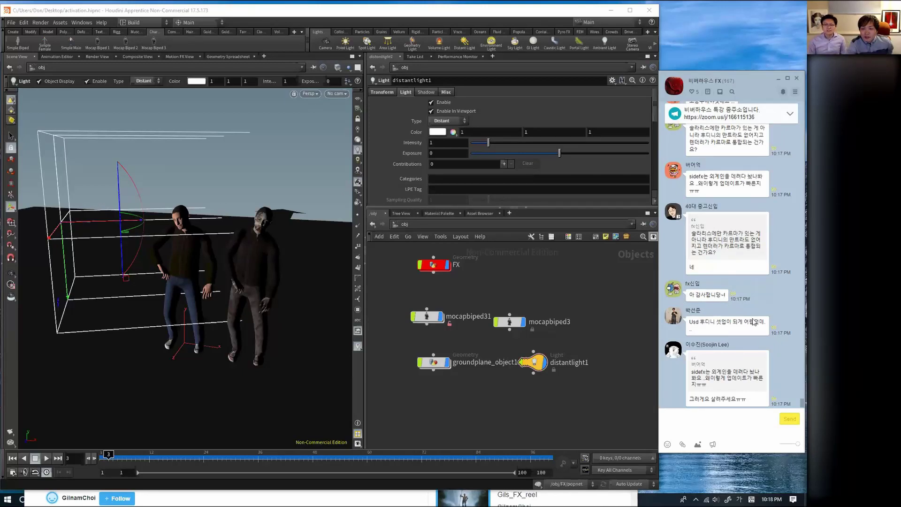
scroll(782, 353, "up", 2)
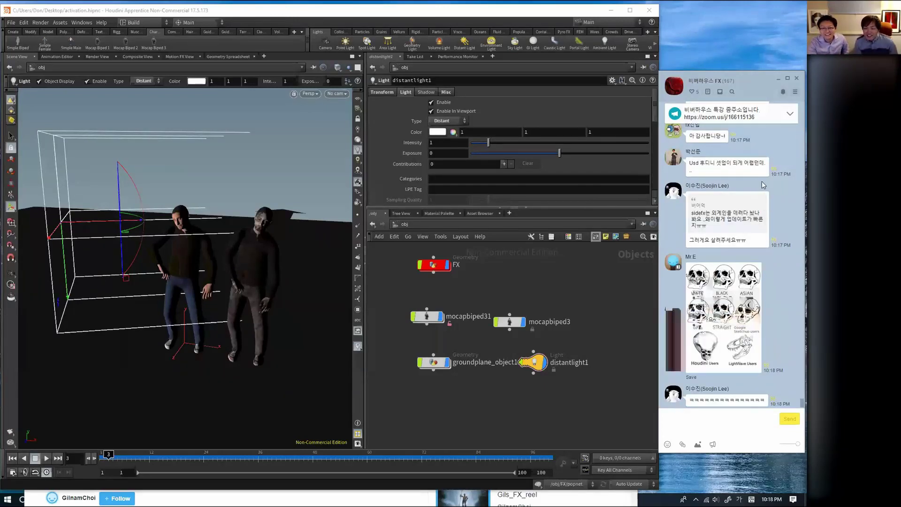
- Scroll the chat to show the latest replies below the skull meme
scroll(766, 184, "up", 3)
scroll(779, 207, "down", 2)
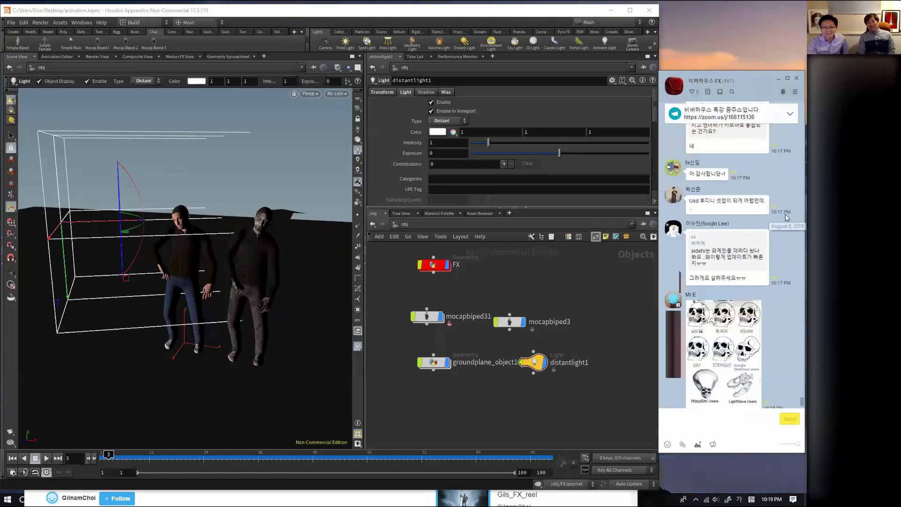
scroll(785, 214, "down", 2)
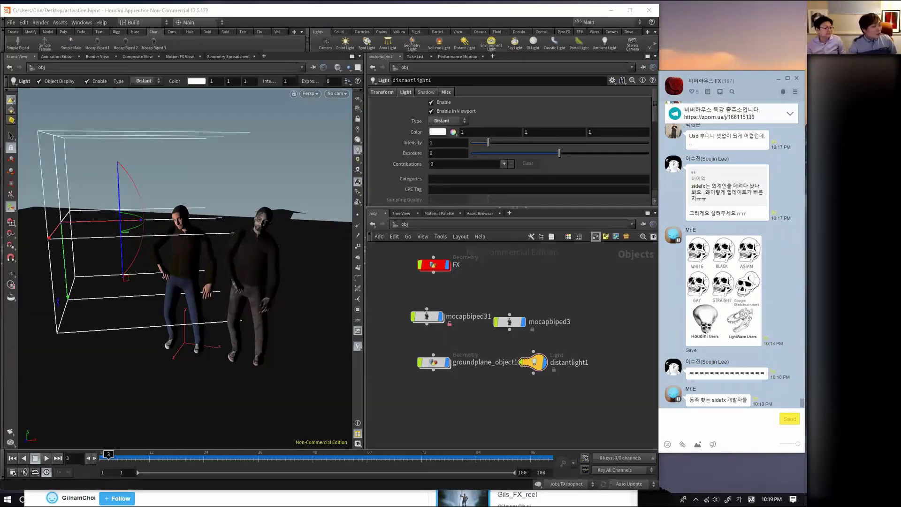
- Switch input to English and bring the Vimeo Gils_FX_reel page in front of Houdini
key("alt+Tab")
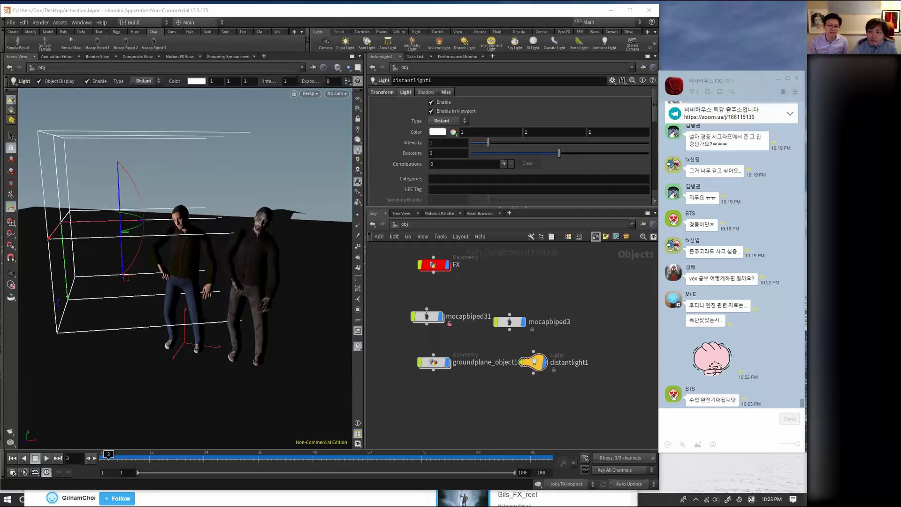
key("alt+Tab")
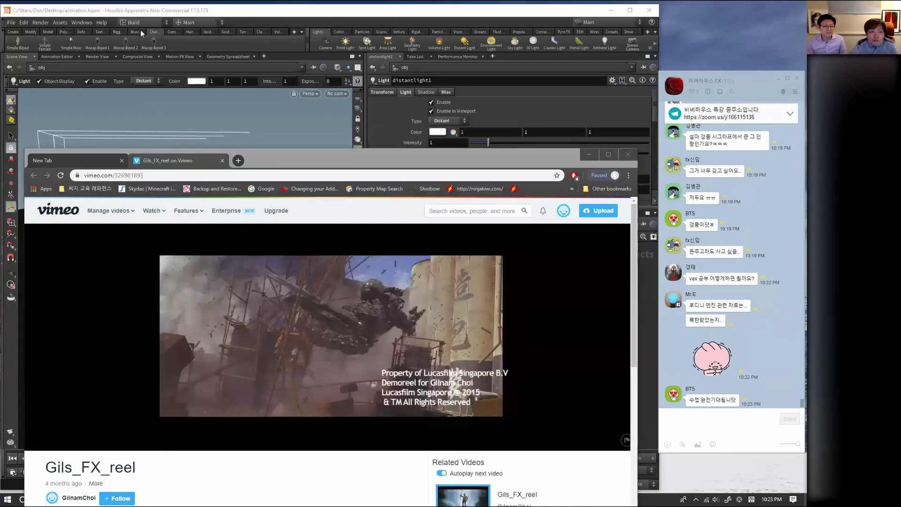
- Bring up cgwiki and open the JoyOfVex page from its longform tutorials list
key("alt+Tab")
left_click(171, 106)
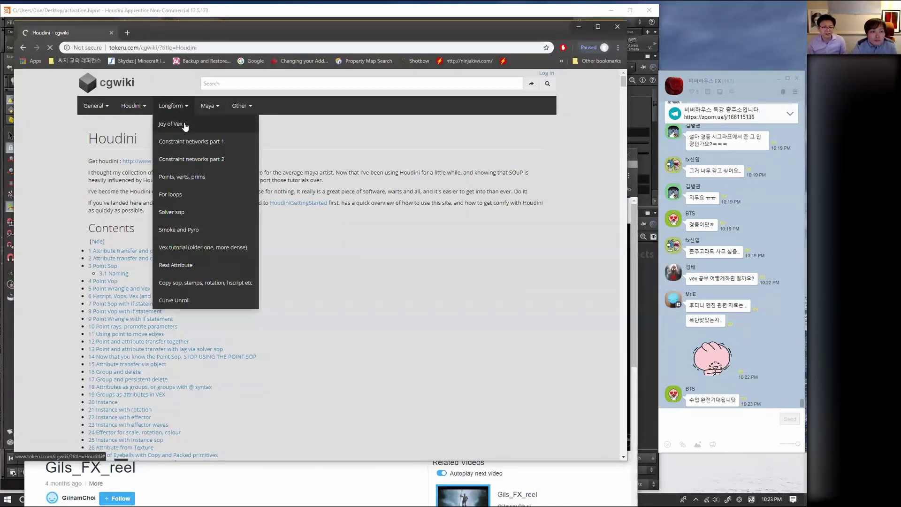
left_click(167, 123)
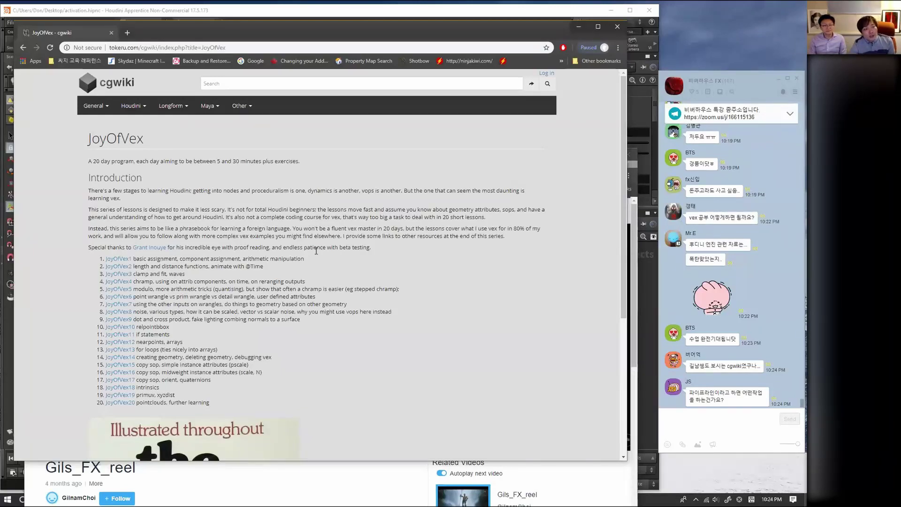
- Open the JoyOfVex1 lesson from the JoyOfVex lesson list
scroll(207, 268, "down", 3)
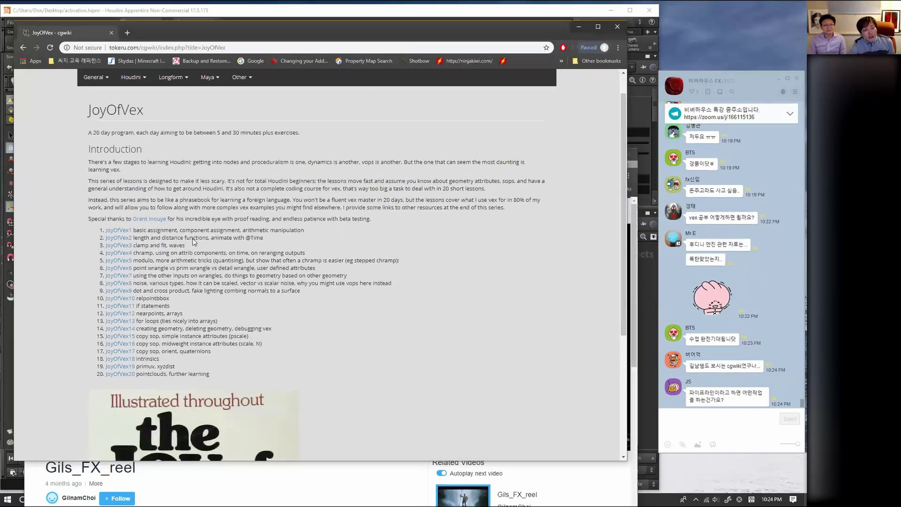
scroll(207, 270, "down", 1)
scroll(136, 268, "up", 4)
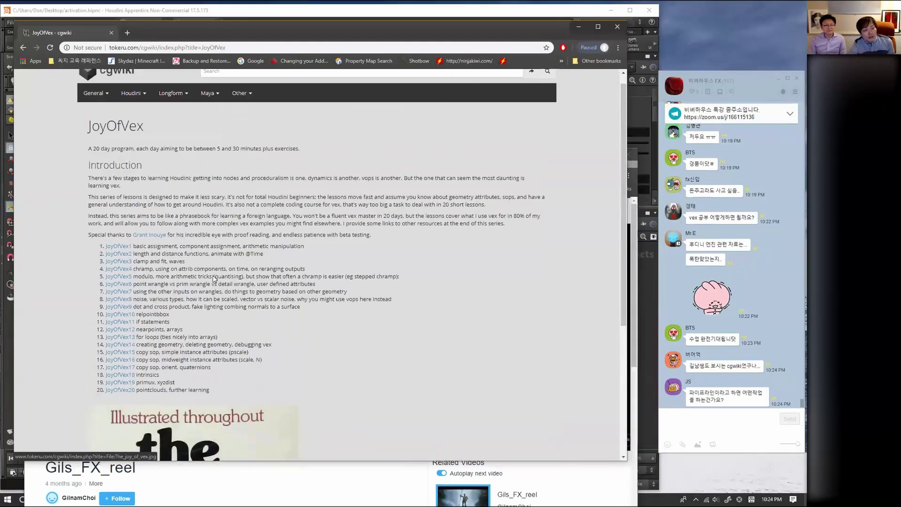
left_click(118, 259)
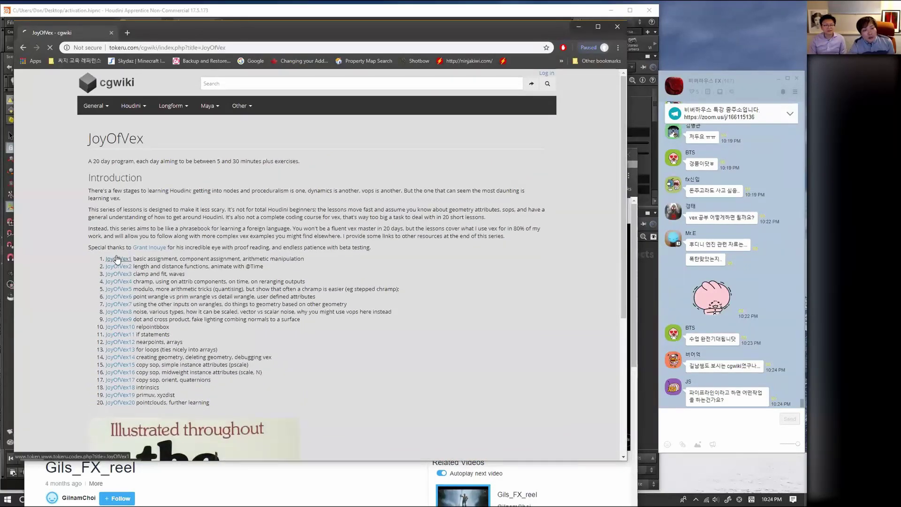
- Read through the Day 1, Colour and Attribute components sections, returning to the top
scroll(342, 277, "down", 2)
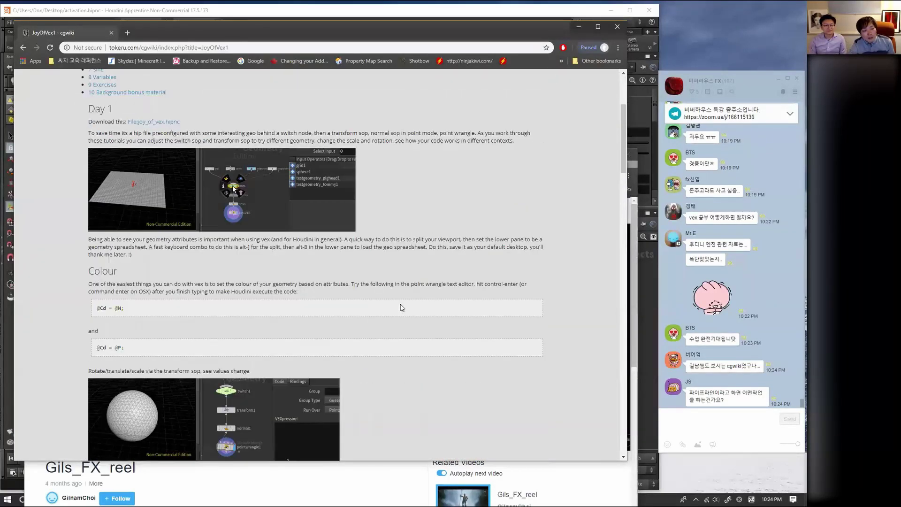
scroll(401, 308, "up", 2)
scroll(432, 296, "down", 4)
scroll(436, 301, "down", 5)
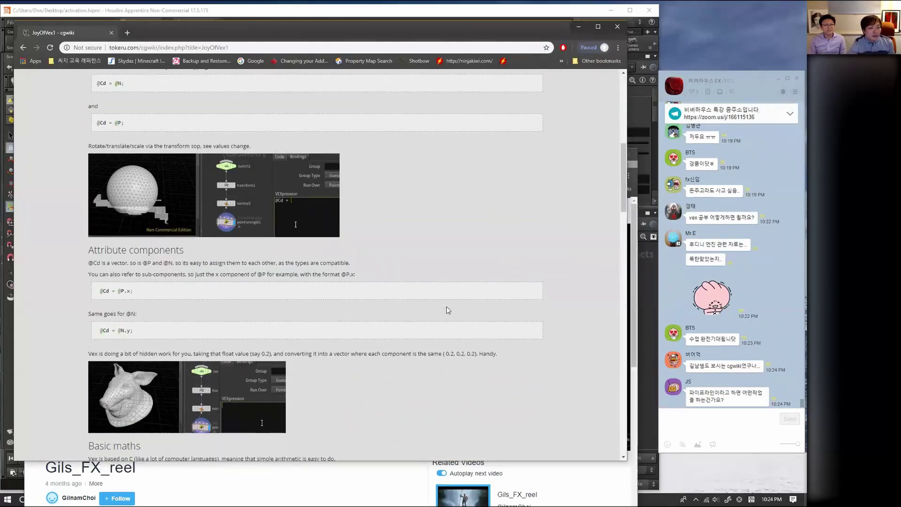
scroll(447, 314, "down", 8)
scroll(446, 313, "up", 5)
scroll(442, 308, "up", 8)
scroll(406, 268, "up", 3)
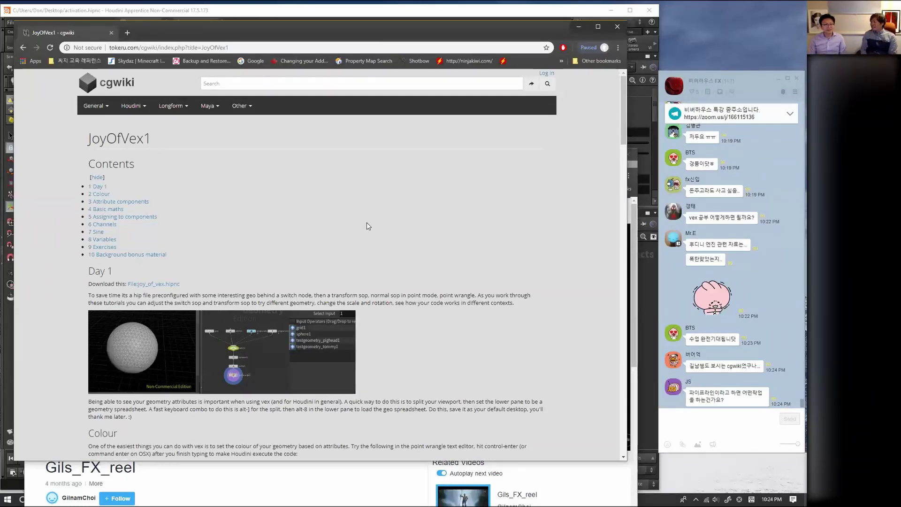
- Copy the JoyOfVex1 page URL and send it to the KakaoTalk group chat
left_click(255, 47)
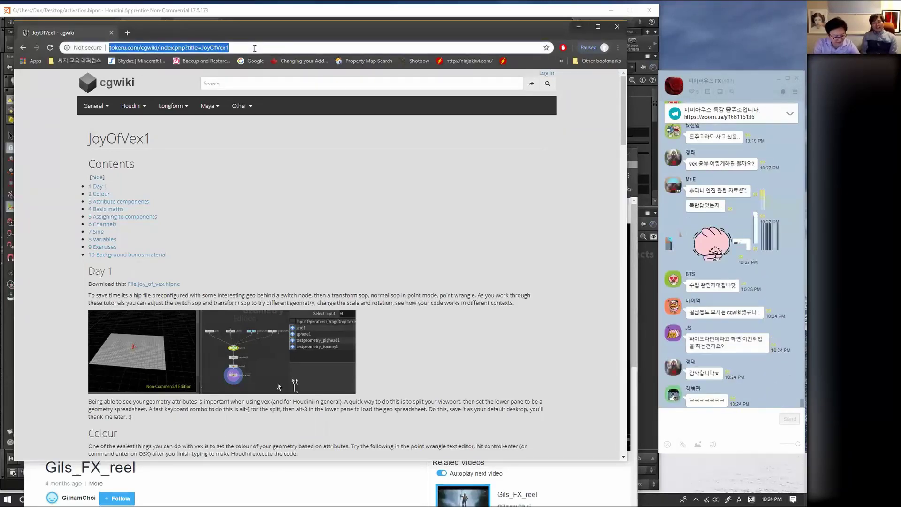
left_click(685, 415)
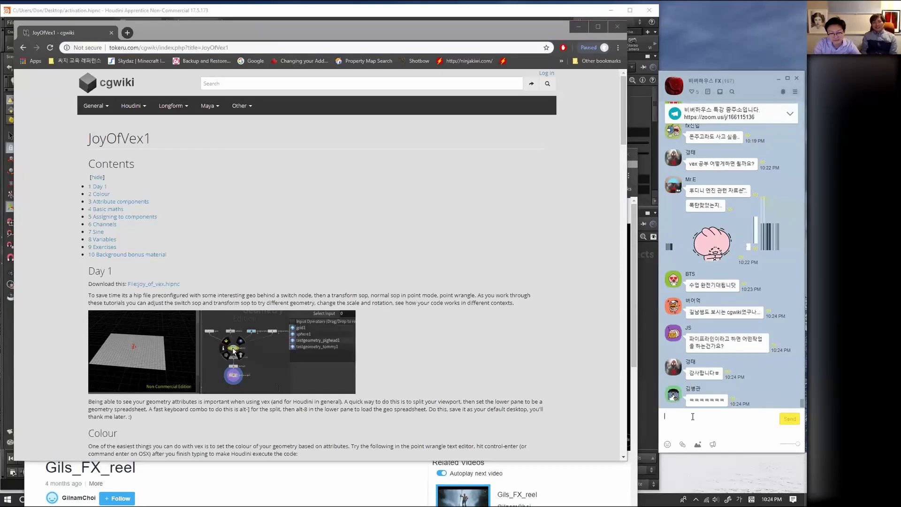
key("ctrl+v")
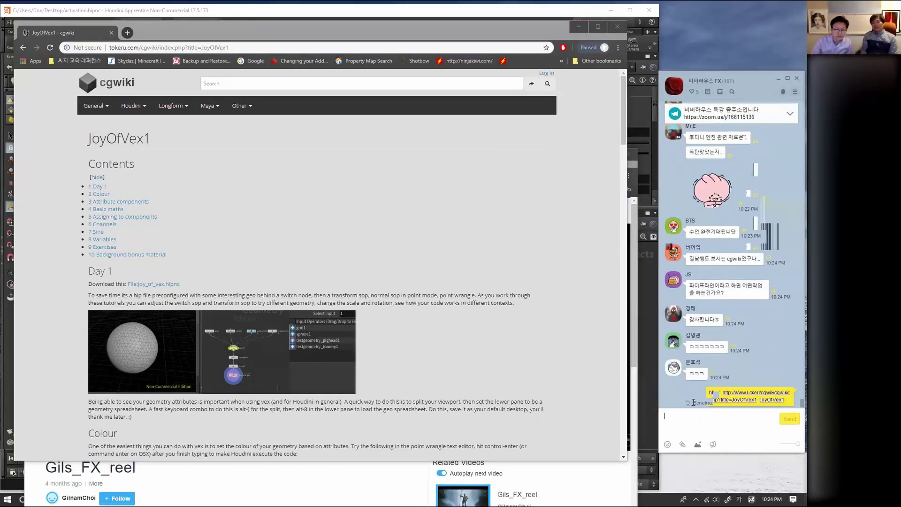
key("Return")
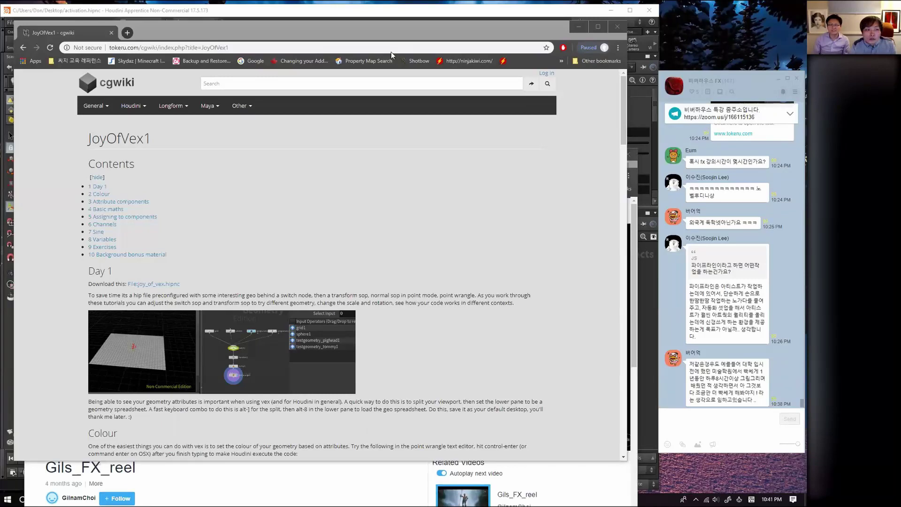
- Search Google for 'focus technicolor'
key("alt+Tab")
type("techni")
key("Down")
key("Down")
key("Return")
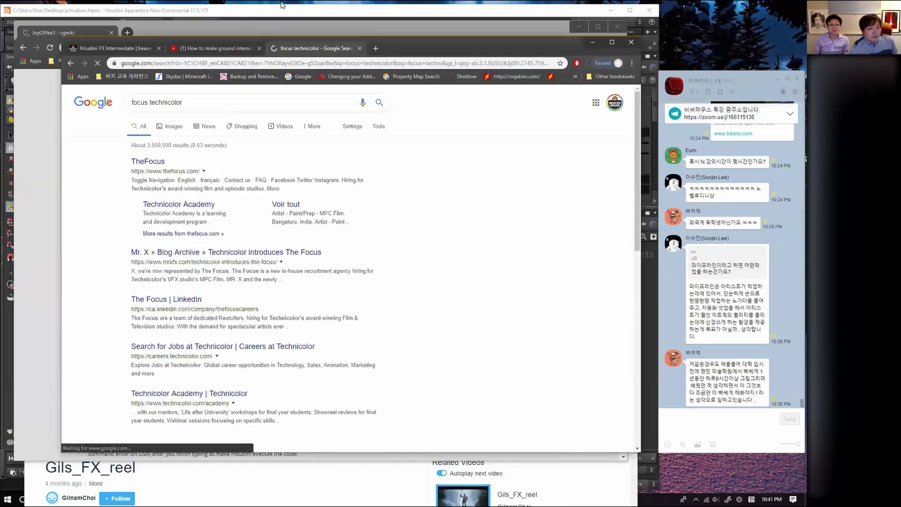
- Check The Focus homepage, then open its Technicolor Academy page instead
left_click(148, 161)
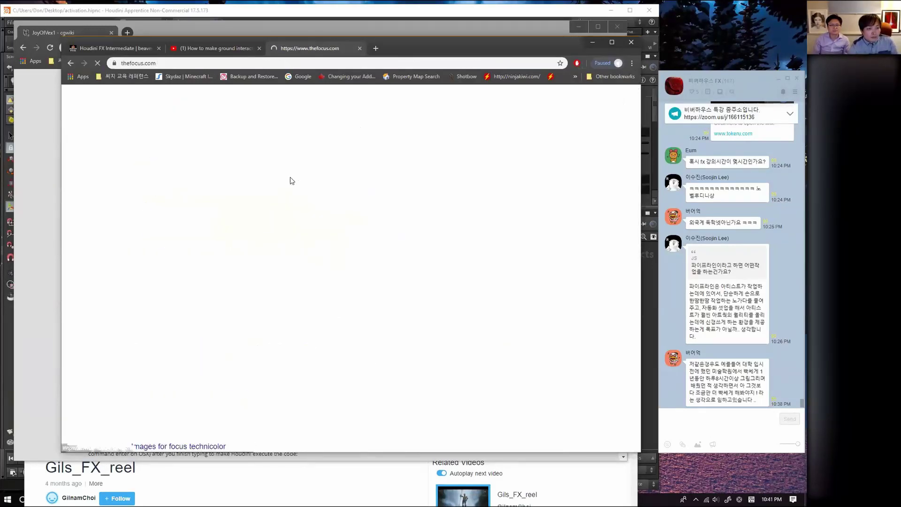
left_click(69, 63)
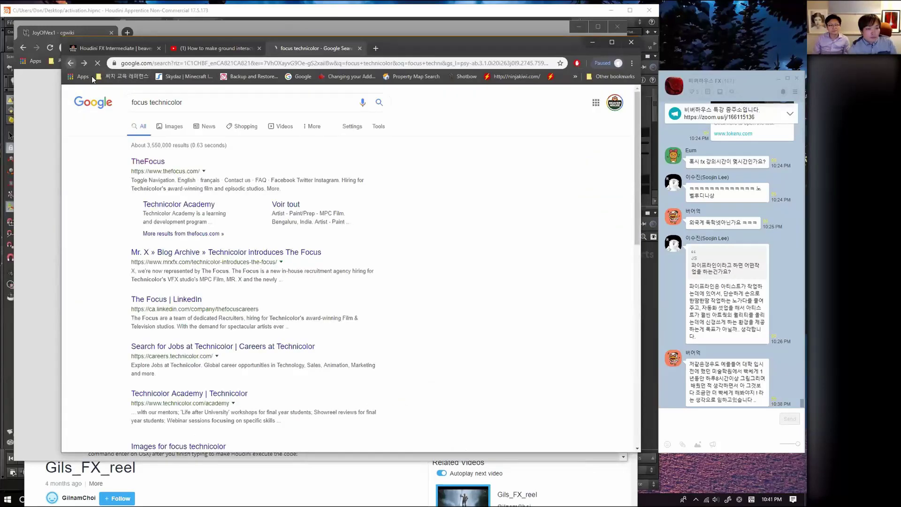
left_click(172, 206)
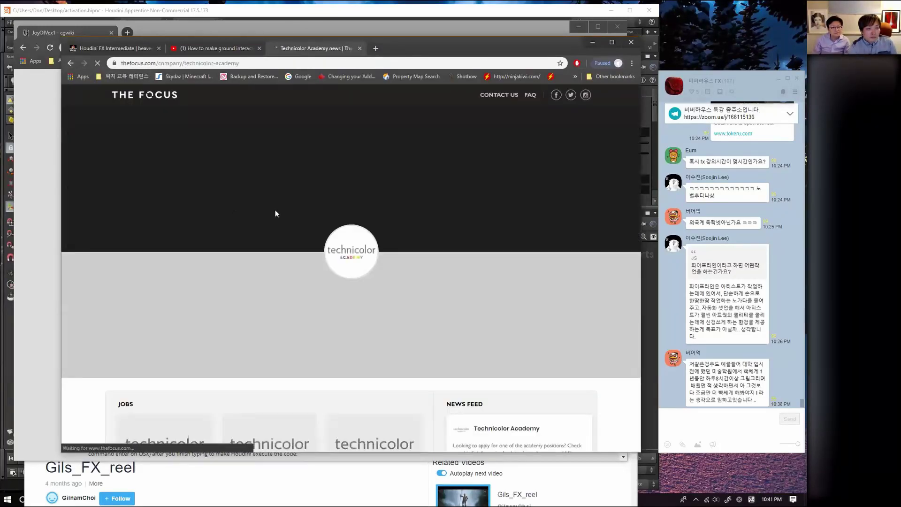
left_click_drag(492, 46, 489, 38)
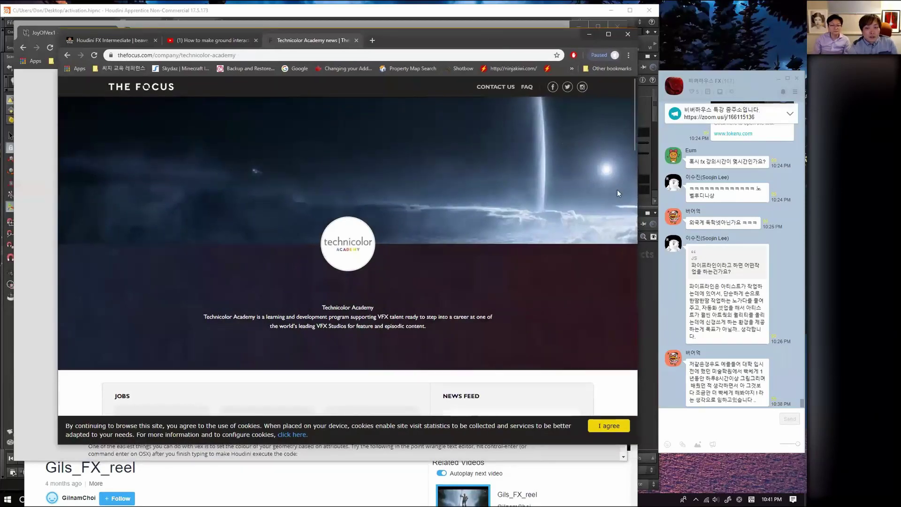
left_click(609, 34)
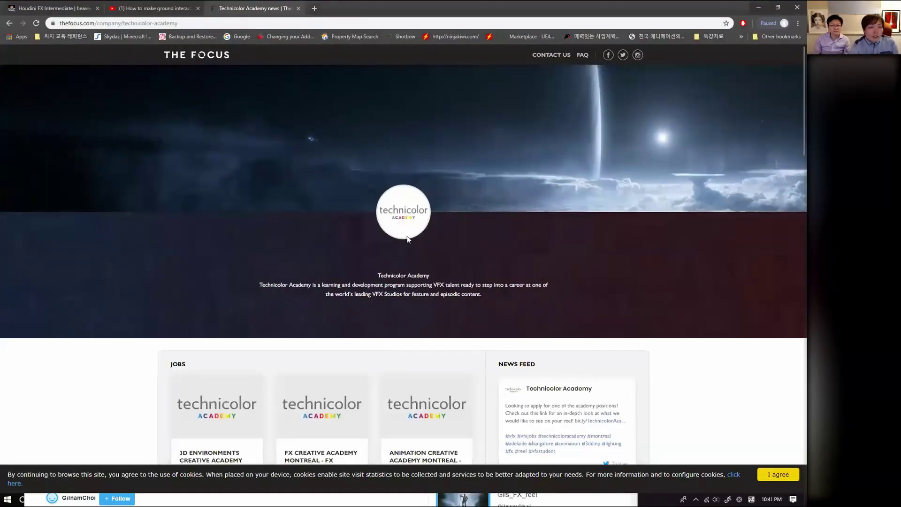
scroll(408, 239, "down", 2)
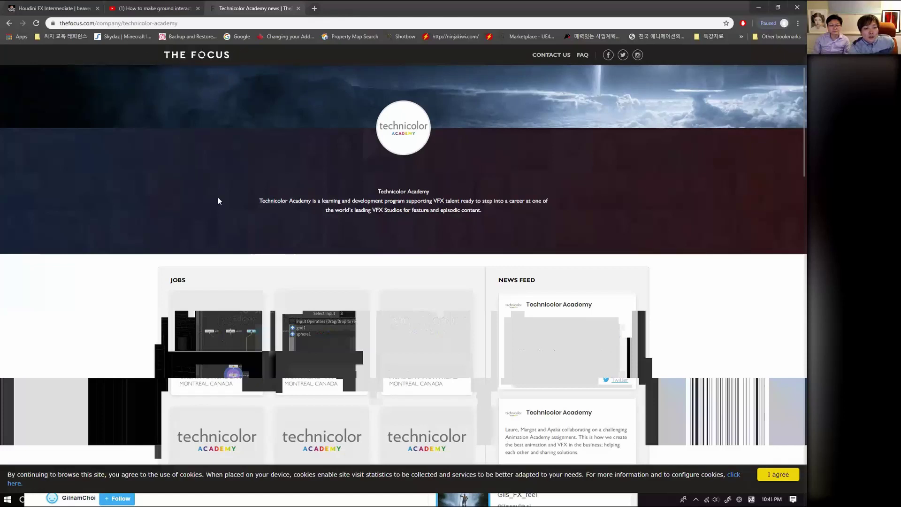
scroll(270, 242, "down", 5)
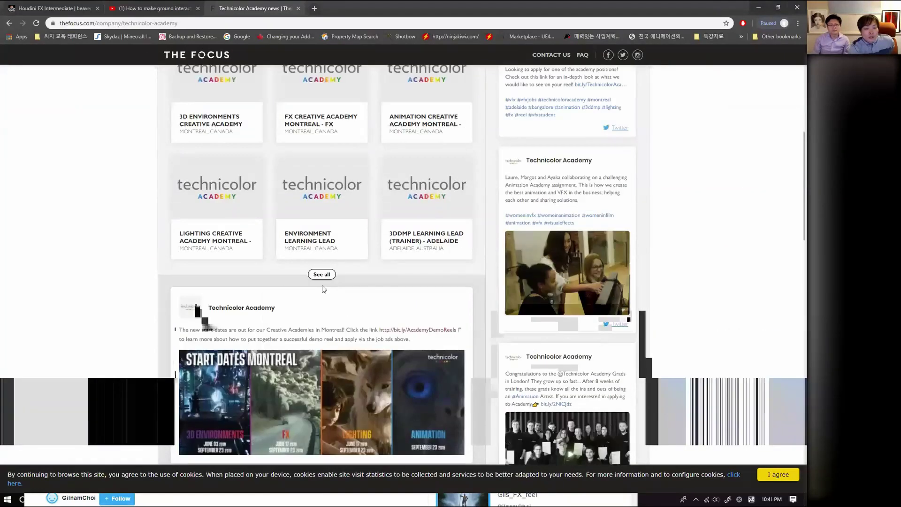
scroll(282, 272, "up", 3)
scroll(241, 255, "up", 4)
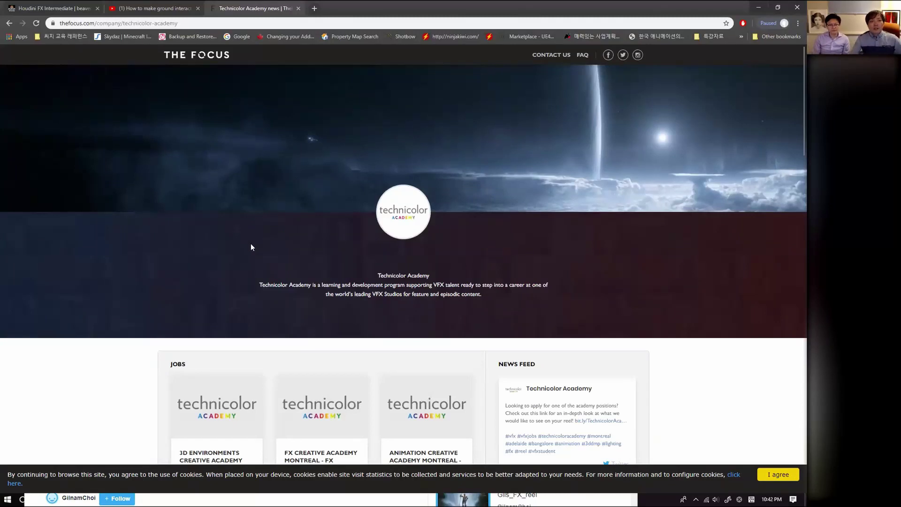
double_click(477, 4)
left_click_drag(421, 41, 391, 42)
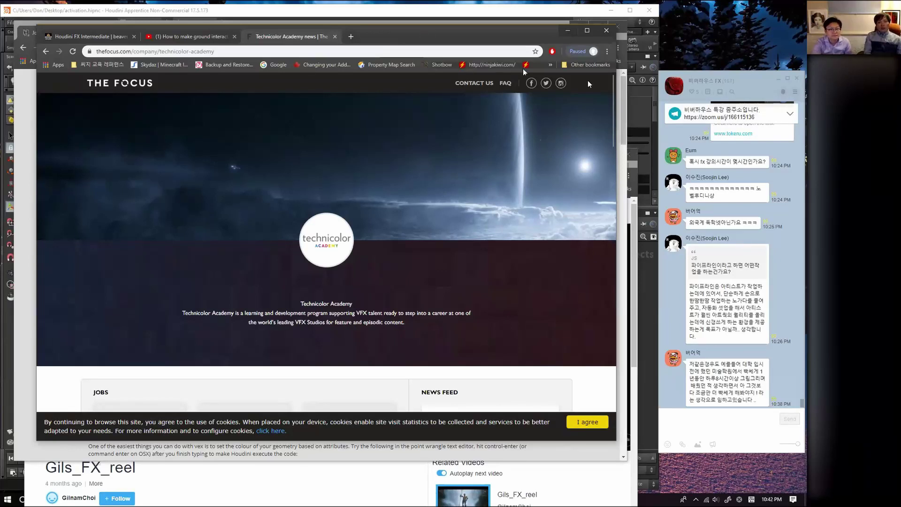
left_click(350, 37)
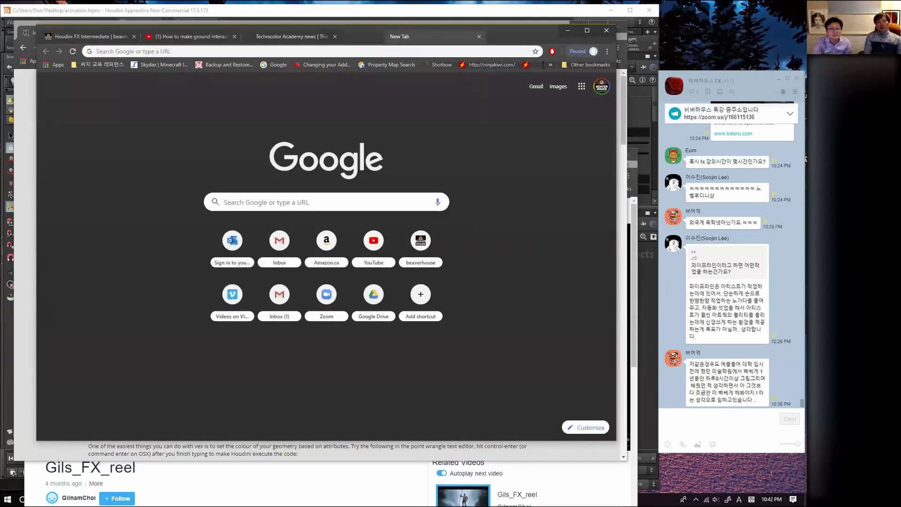
key("ctrl+w")
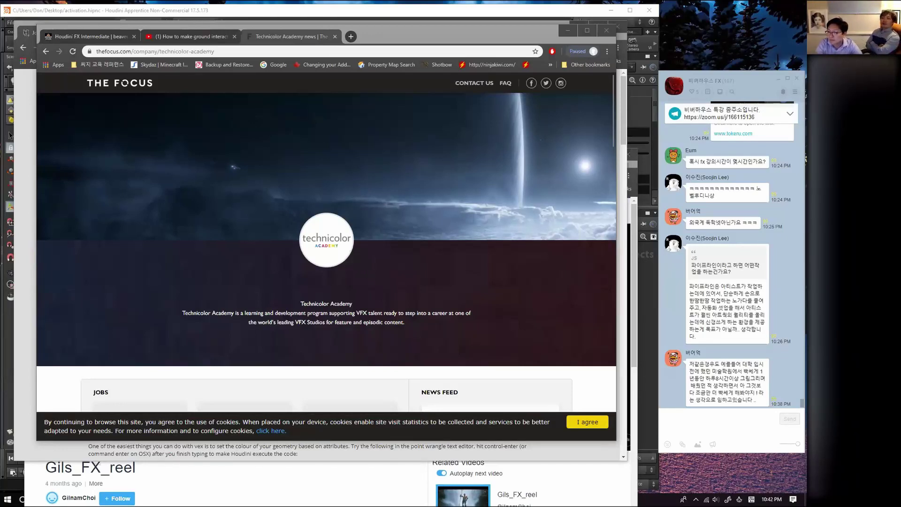
- Send the Technicolor Academy page link to the group chat
left_click(718, 432)
type("https://www.thefocus.com/company/technicolor-academy")
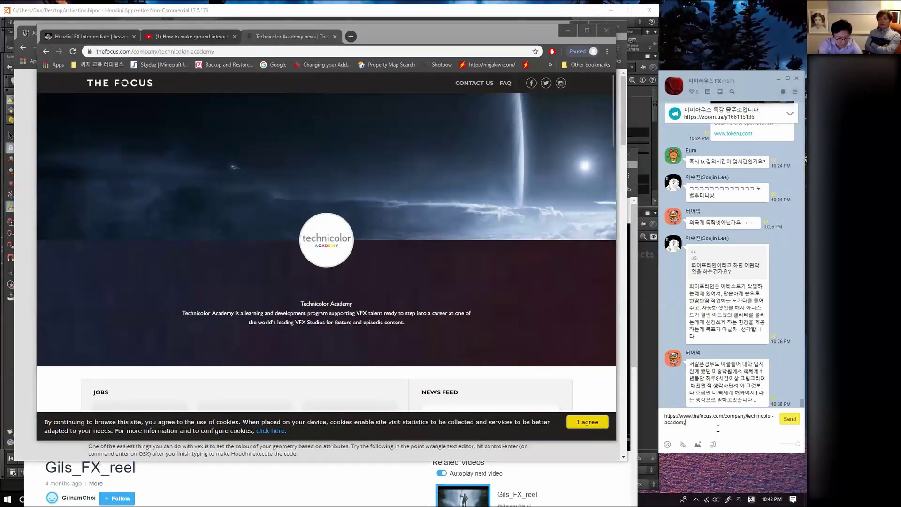
key("Return")
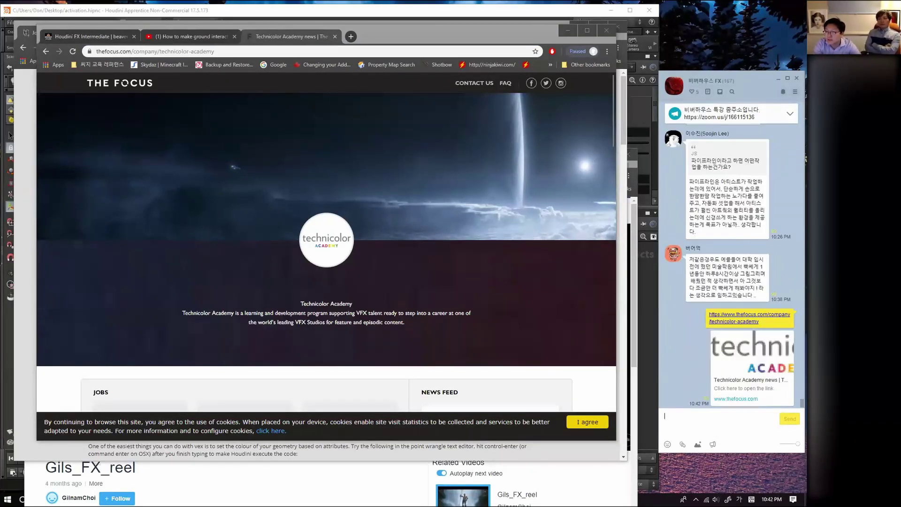
- Send the Indeed FX TD job search link to the group chat
key("alt+Tab")
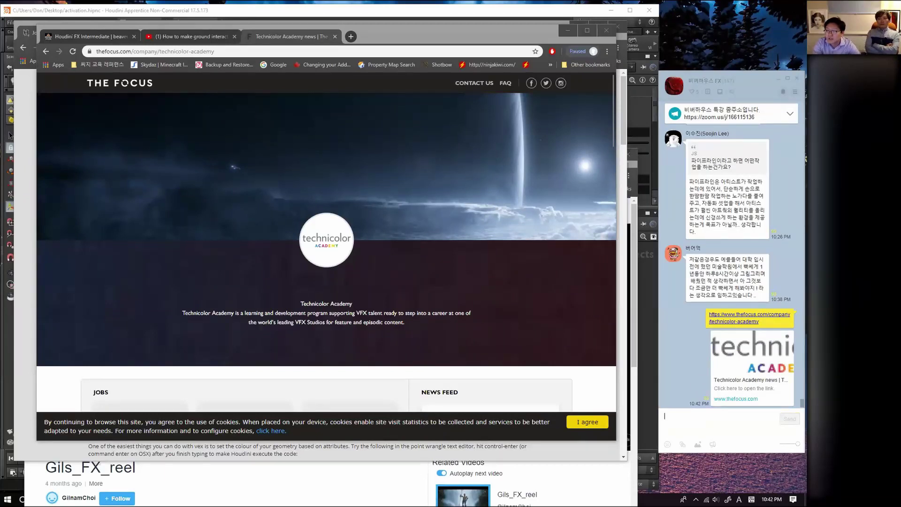
left_click(716, 423)
type("https://ca.indeed.com/jobs?q=fx+td+&l=Coquitlam%2C+BC")
key("Return")
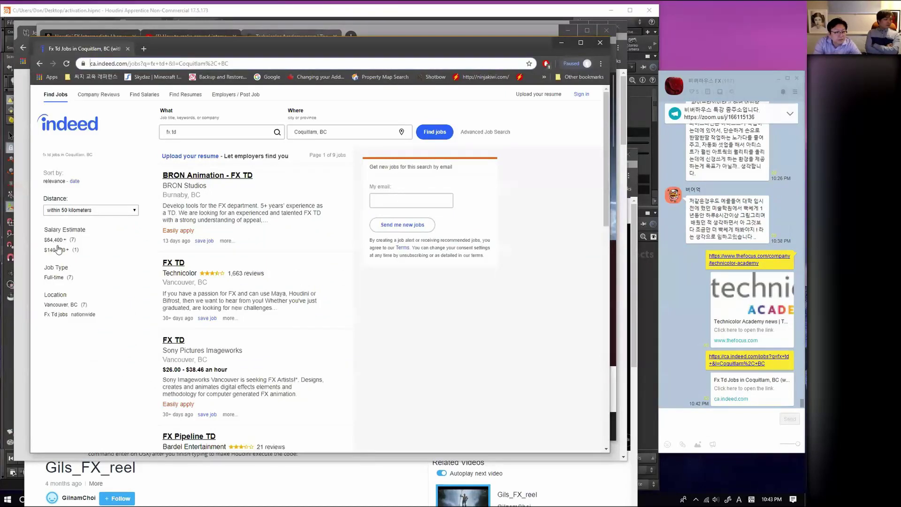
- Widen the Fx Td job search nationwide, dismiss the job alert popup, and browse results
left_click(83, 314)
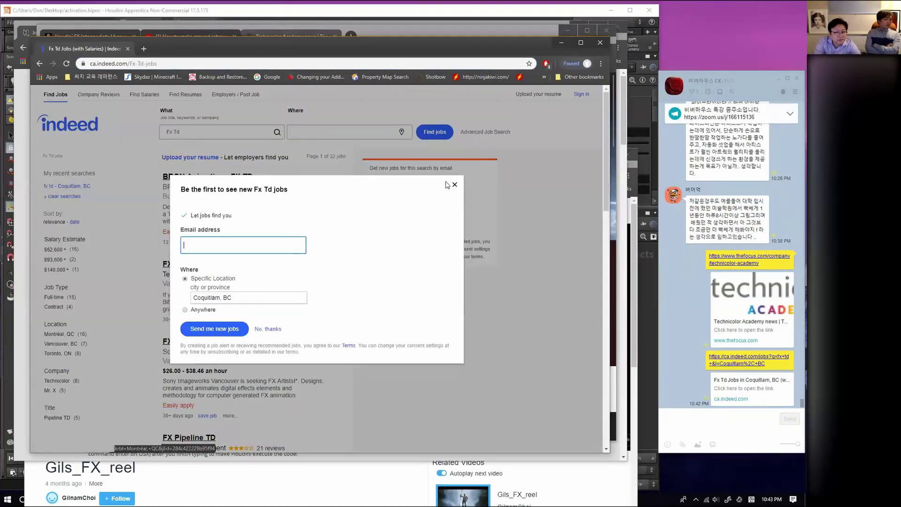
left_click(455, 190)
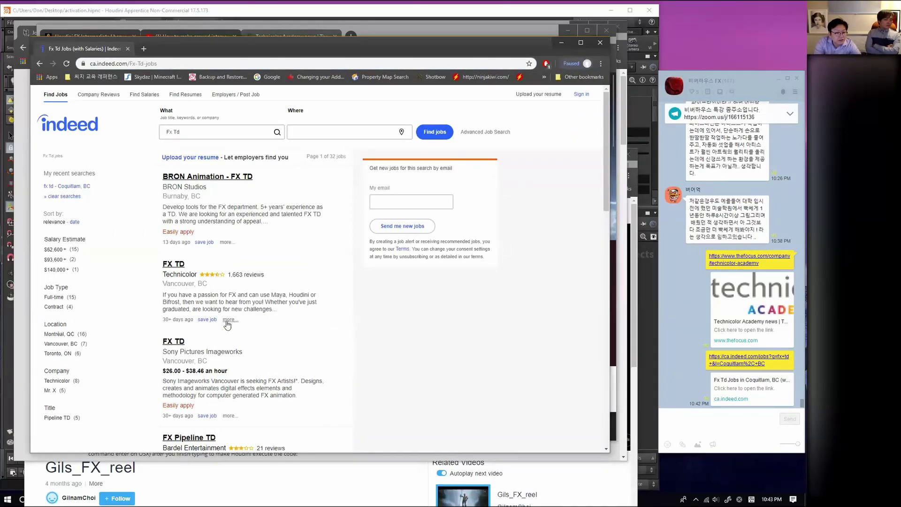
scroll(293, 311, "down", 3)
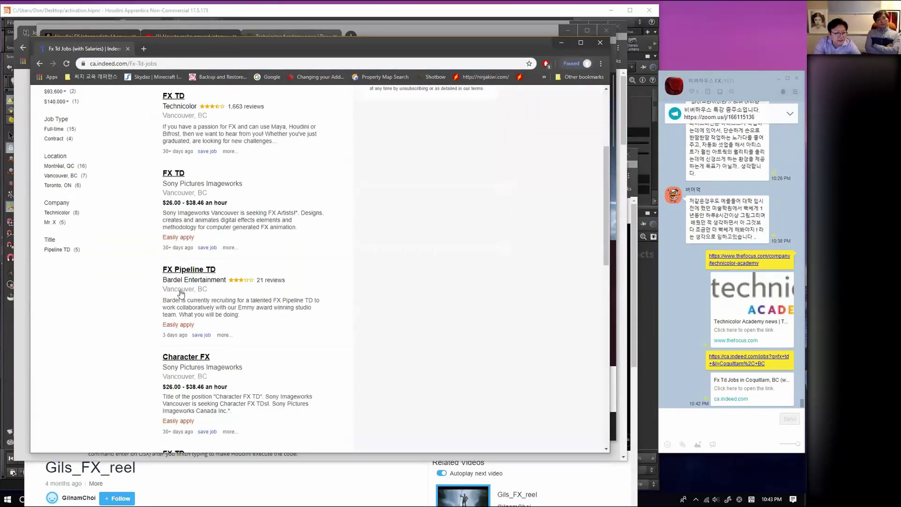
scroll(241, 334, "down", 1)
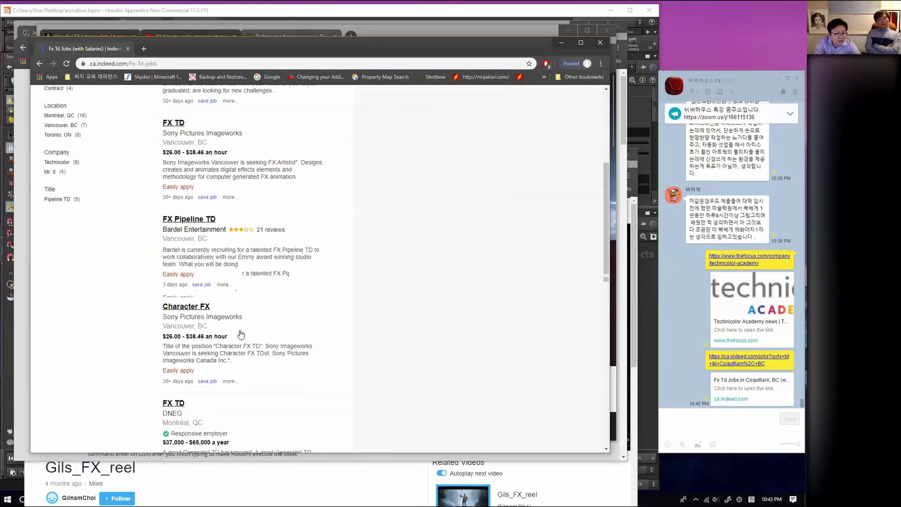
scroll(241, 334, "down", 1)
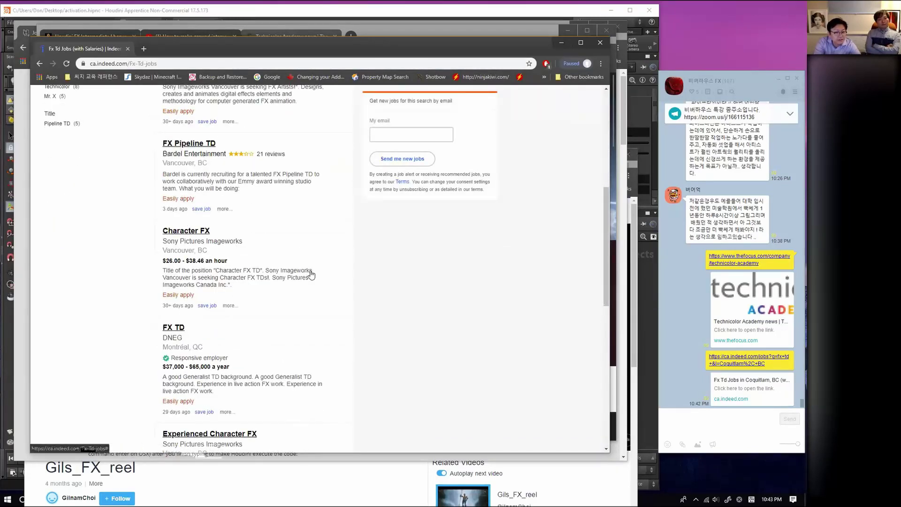
scroll(334, 329, "down", 1)
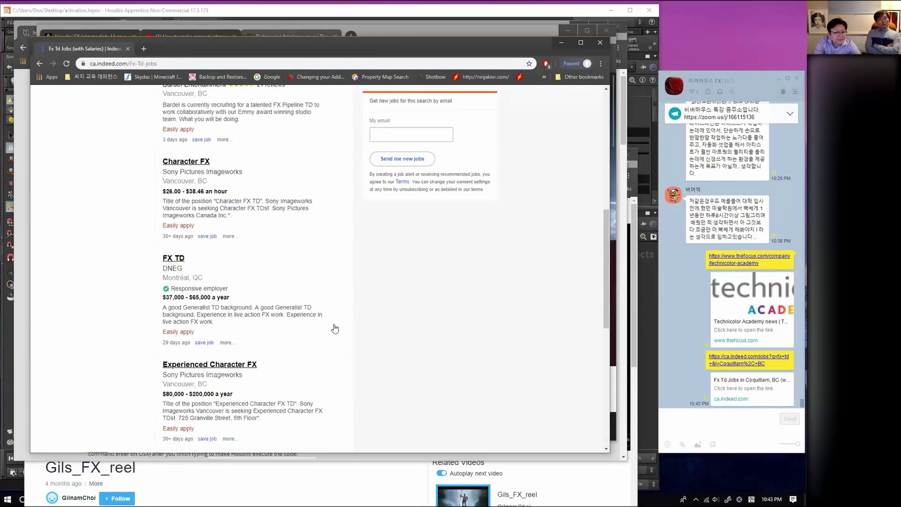
scroll(333, 328, "up", 5)
scroll(333, 328, "up", 2)
scroll(334, 328, "down", 1)
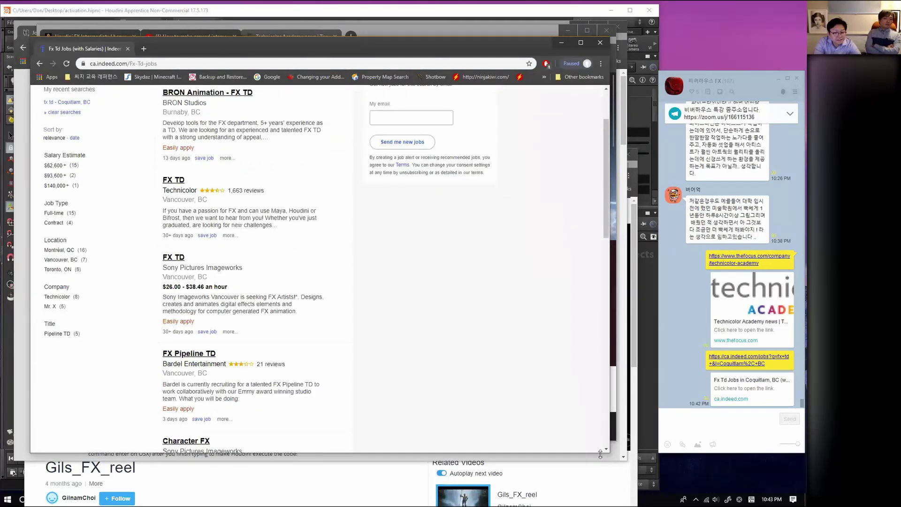
- Enlarge the Chrome window and scroll through the Fx Td listings
left_click_drag(607, 451, 609, 487)
scroll(356, 356, "down", 1)
scroll(352, 357, "down", 1)
scroll(349, 357, "down", 2)
scroll(350, 357, "down", 1)
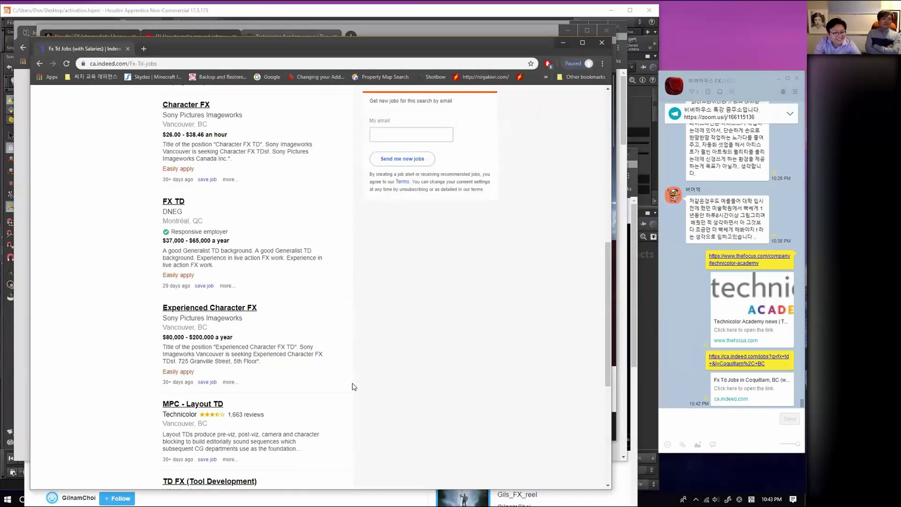
scroll(352, 379, "up", 5)
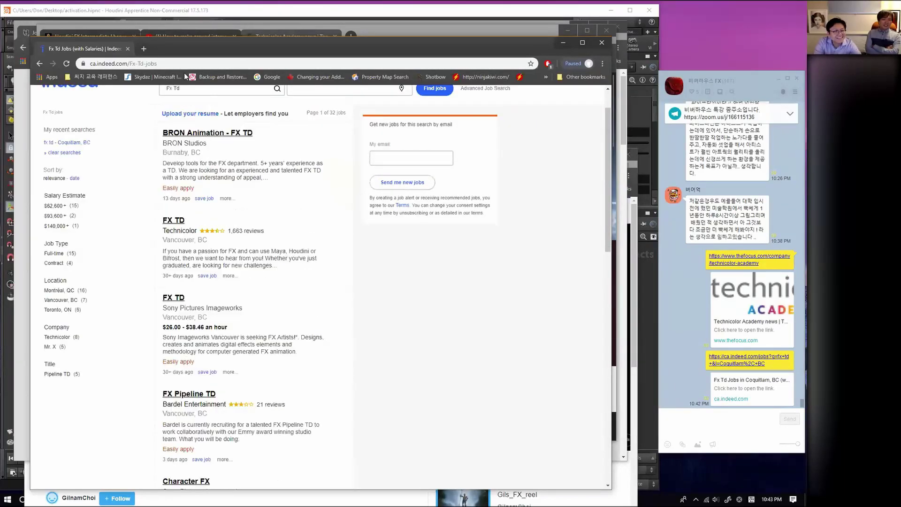
- In a new tab, search Google for 'glassdoor jobs' from the autocomplete suggestions
left_click(145, 49)
left_click(239, 212)
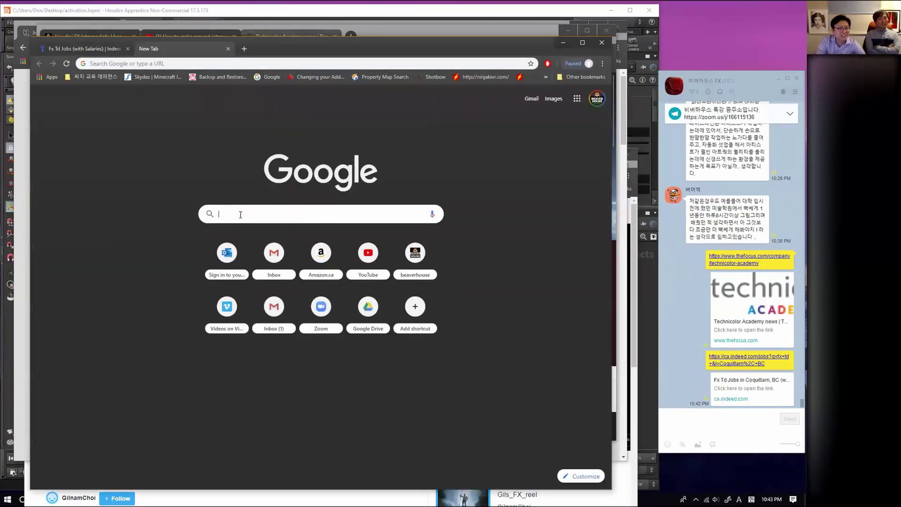
type("v")
key("BackSpace")
key("BackSpace")
type("glo")
key("BackSpace")
type("assdoor")
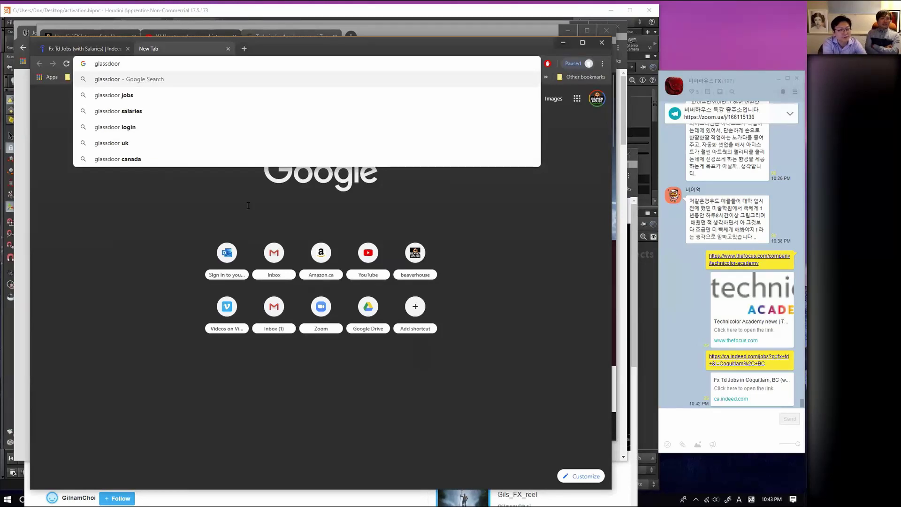
key("Down")
key("Return")
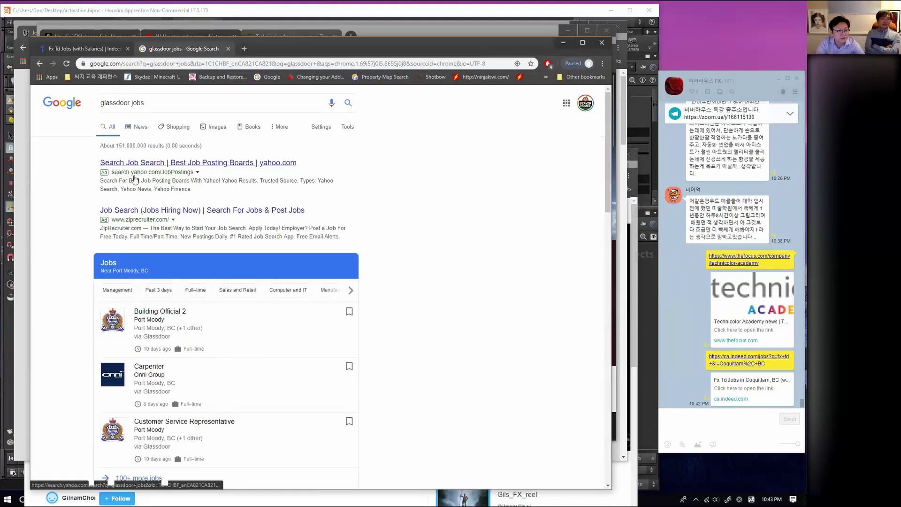
- Refine the query to just 'glassdoor' to show the Glassdoor information panel
scroll(327, 283, "down", 3)
scroll(327, 283, "down", 2)
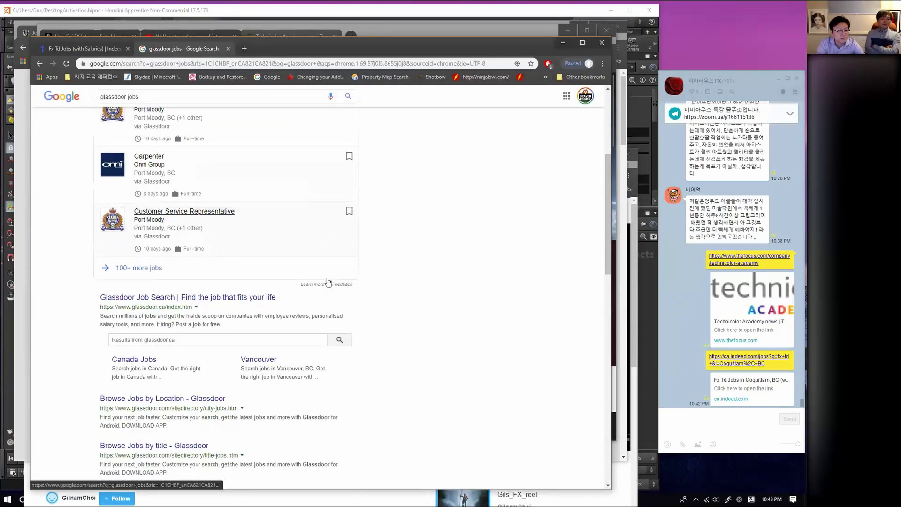
scroll(327, 284, "up", 5)
left_click(153, 104)
key("BackSpace")
key("BackSpace")
key("BackSpace")
key("BackSpace")
key("BackSpace")
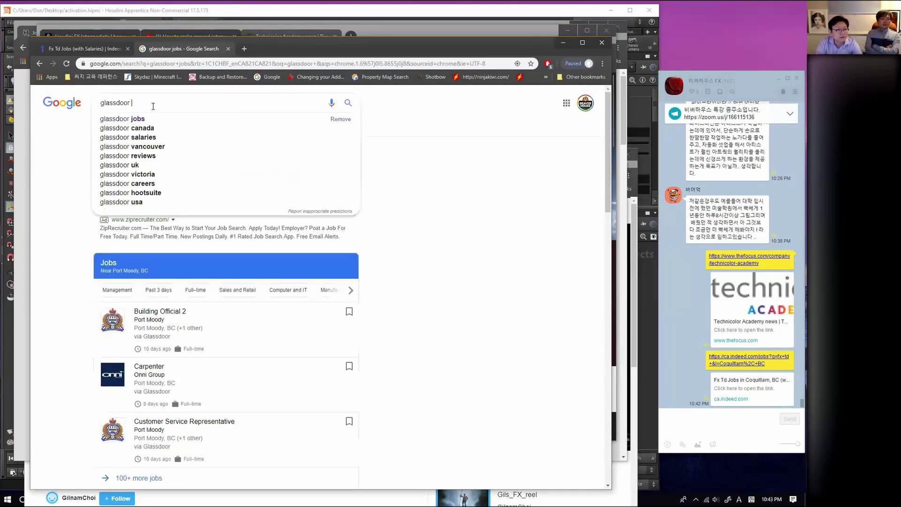
key("Return")
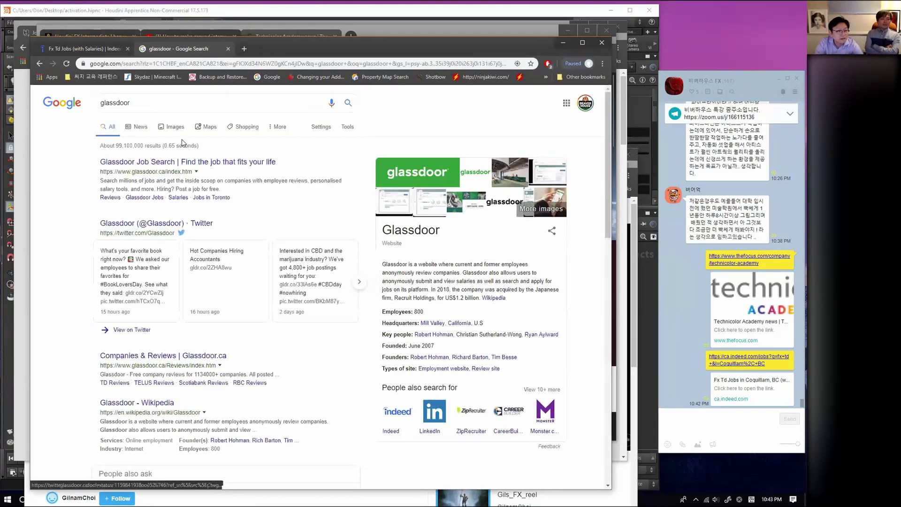
- Visit the glassdoor.ca homepage, return to the Indeed tab, then bring the Technicolor Academy page forward
left_click(173, 163)
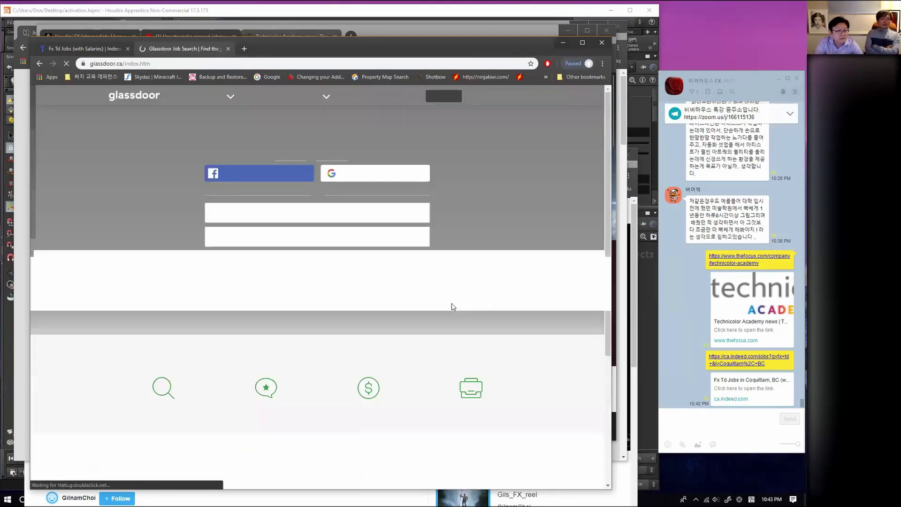
left_click(272, 215)
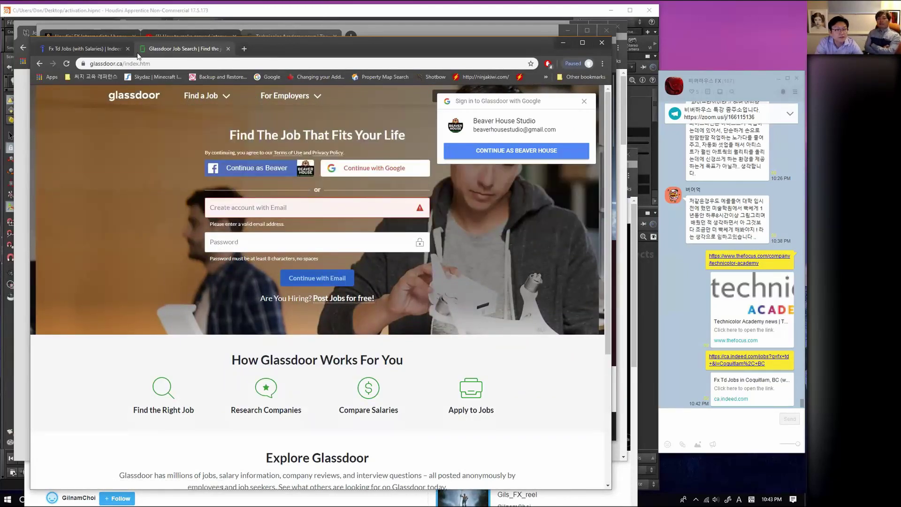
left_click(86, 47)
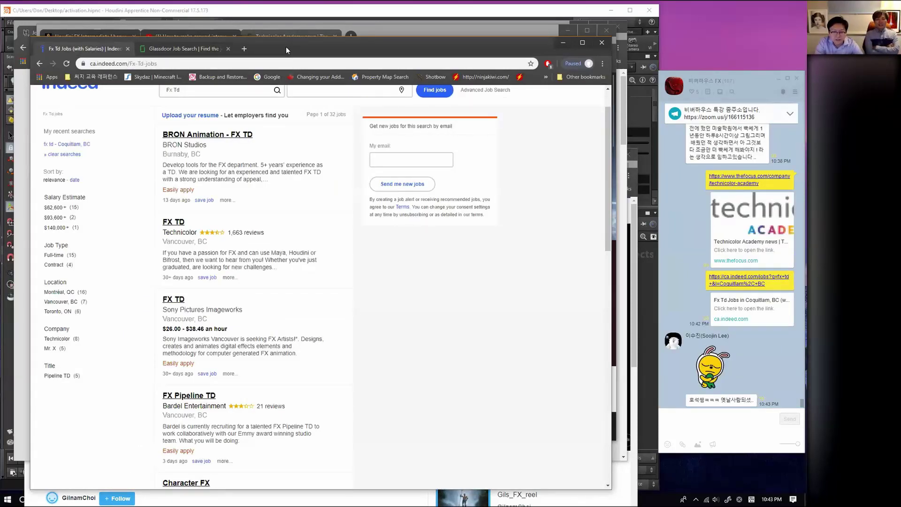
key("alt+Tab")
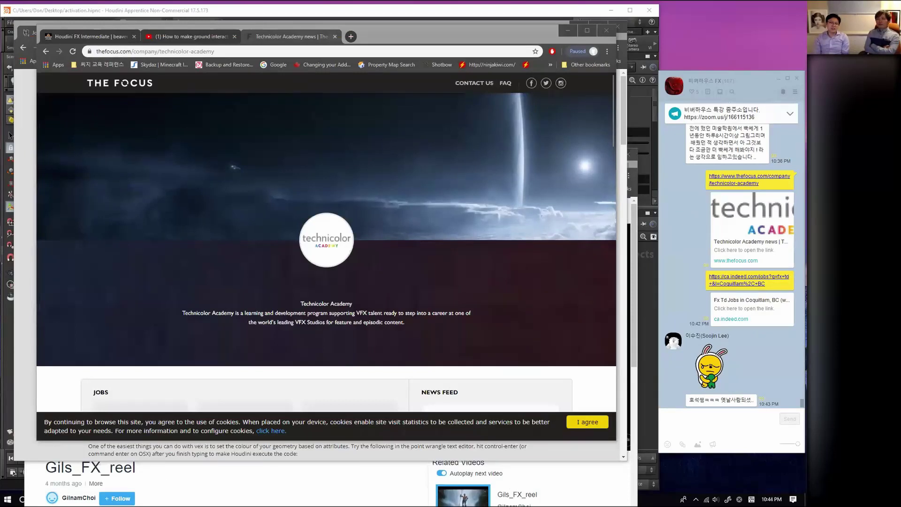